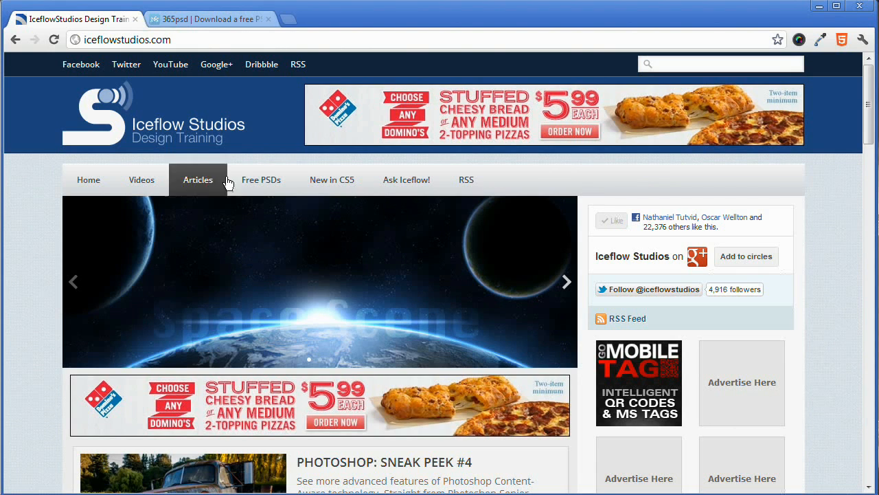
Browse the premium packs and daily free PSD downloads on the 365psd home page, and return to the Iceflow Studios site.
click(217, 22)
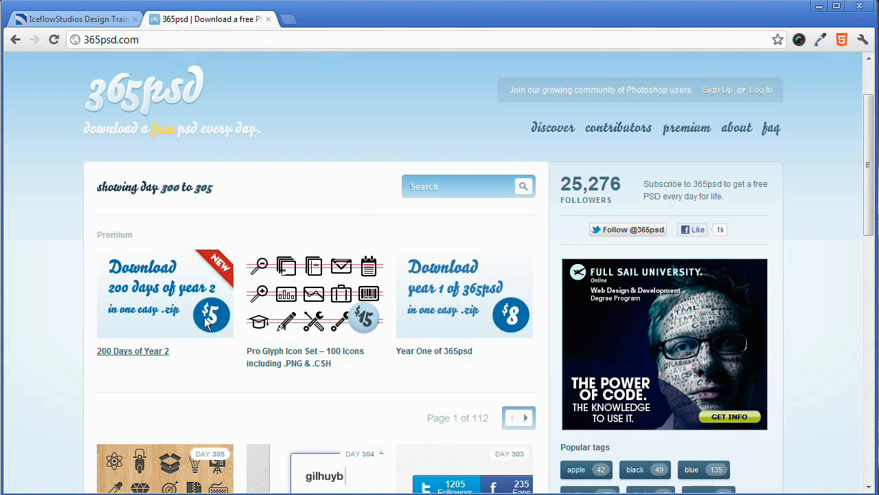
scroll(185, 327, down, 3)
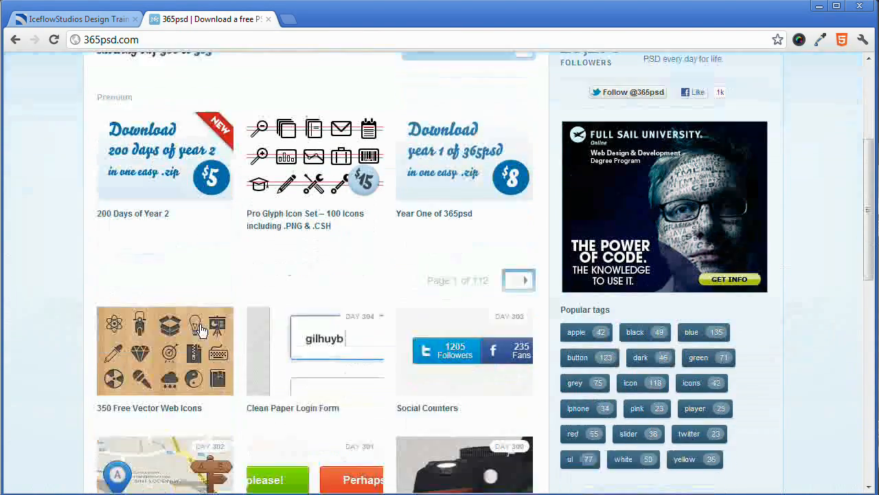
scroll(199, 326, up, 4)
scroll(200, 316, down, 3)
scroll(157, 199, up, 3)
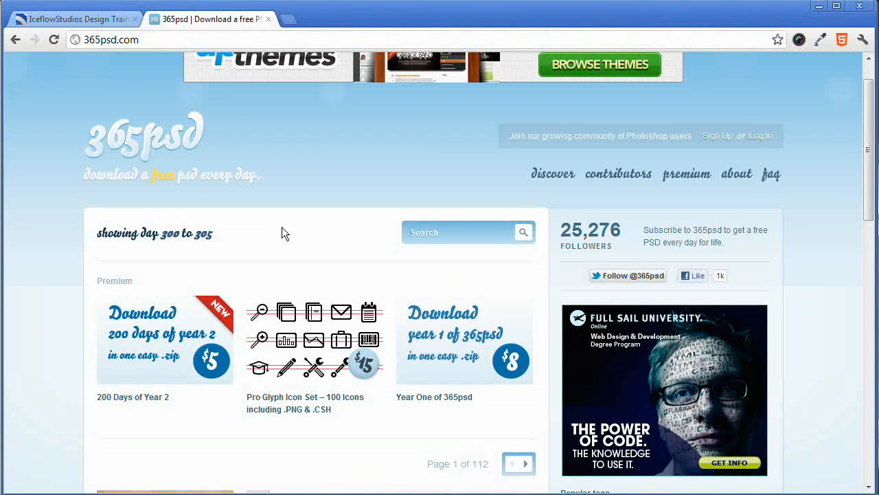
scroll(245, 196, down, 4)
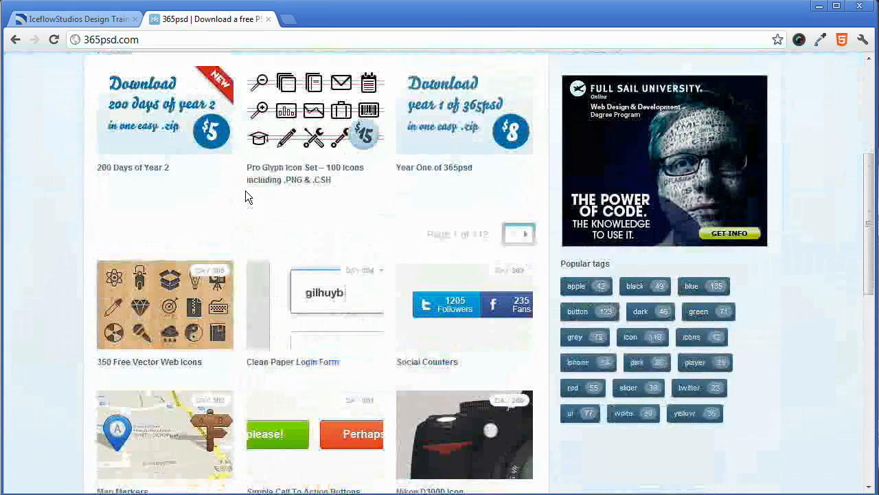
scroll(245, 191, up, 4)
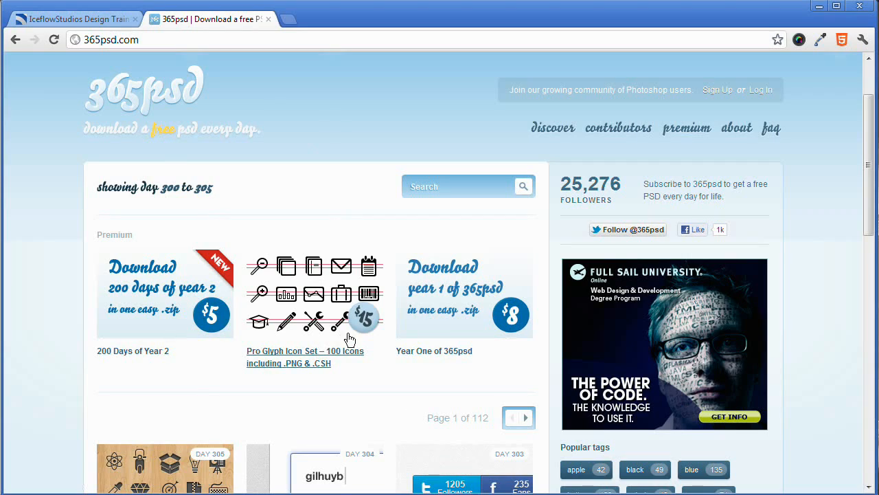
scroll(238, 311, down, 2)
scroll(246, 315, up, 2)
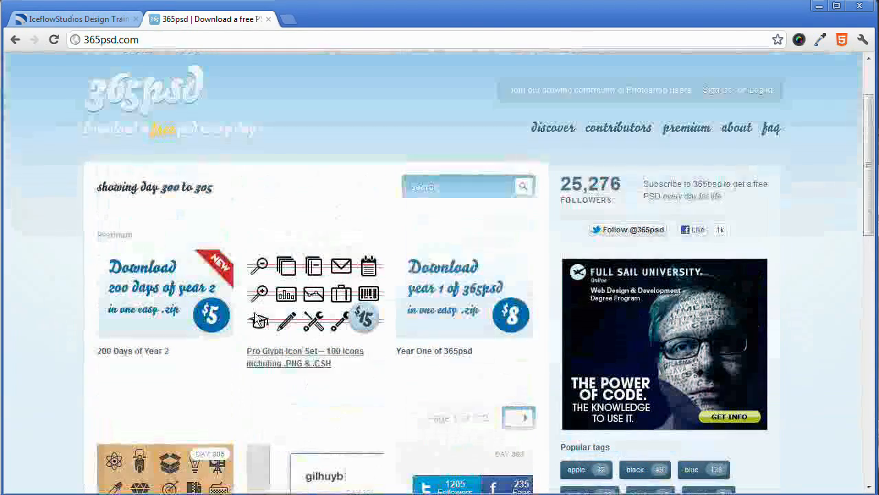
scroll(339, 237, down, 3)
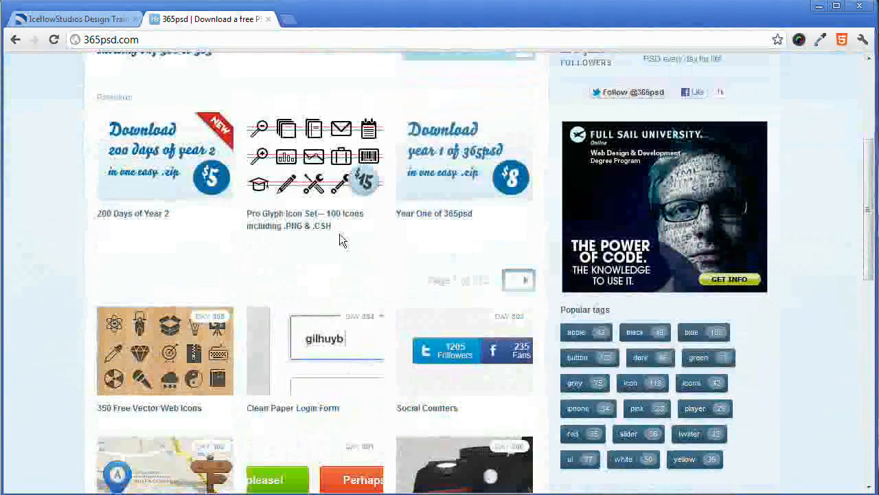
scroll(326, 179, down, 2)
scroll(383, 316, up, 4)
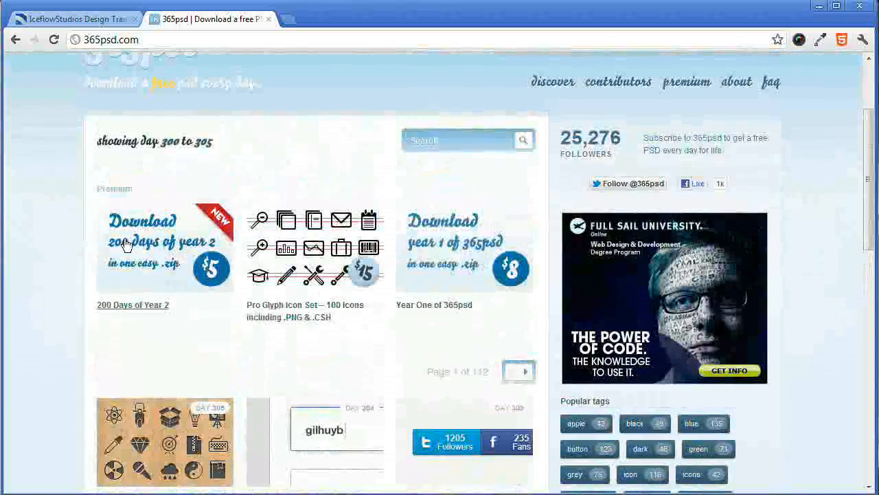
scroll(399, 314, down, 5)
scroll(396, 312, up, 6)
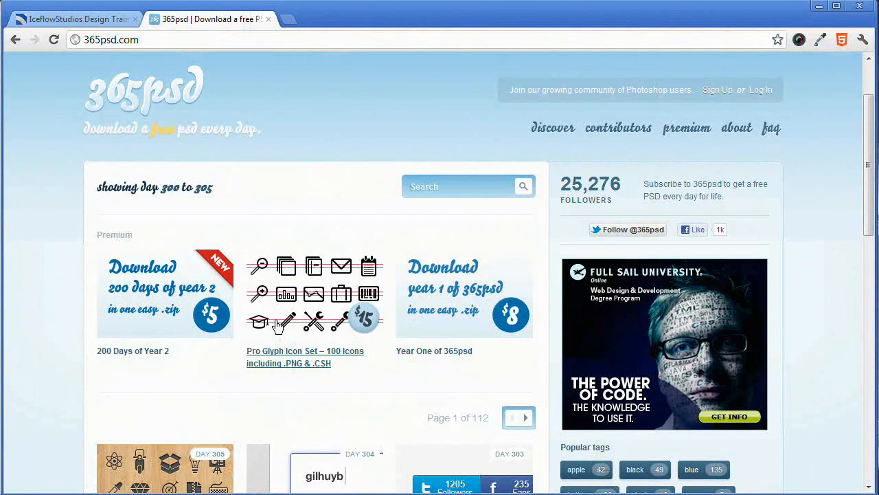
click(98, 25)
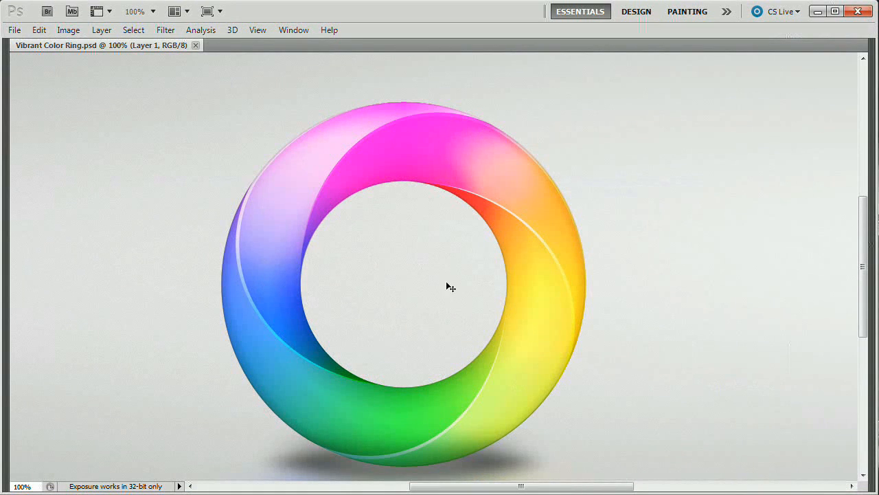
In Photoshop, show the hidden panels and fit the whole Vibrant Color Ring image in the document window.
key(Tab)
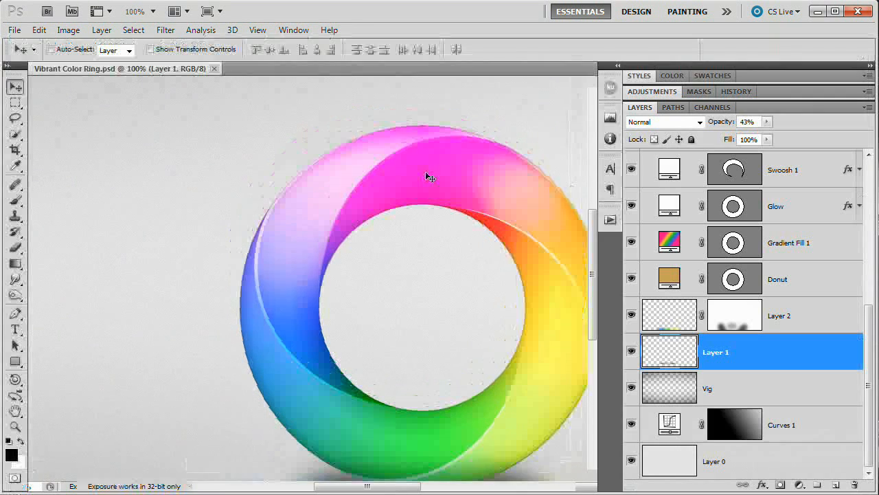
drag(449, 225, 399, 226)
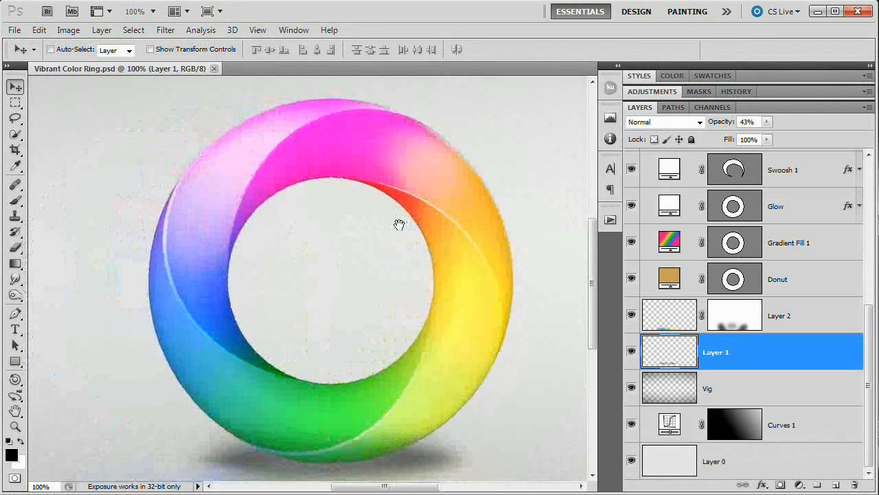
key(ctrl+0)
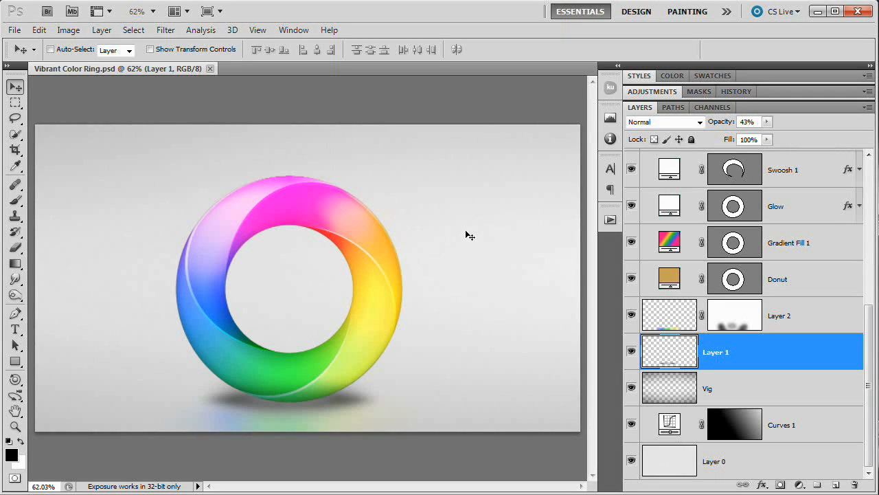
Create a new document named VibrantColoredRing, 1280 by 720 pixels at 72 pixels/inch, in RGB Color with white background contents.
key(ctrl+n)
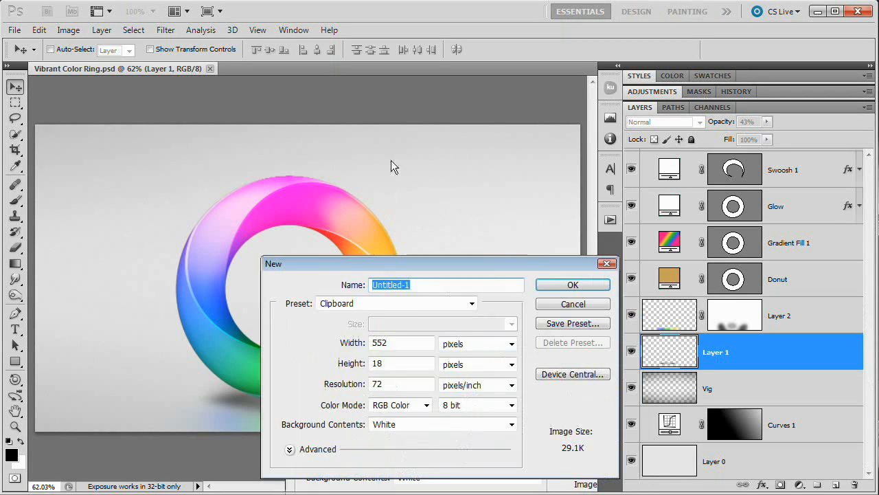
text(Vibra)
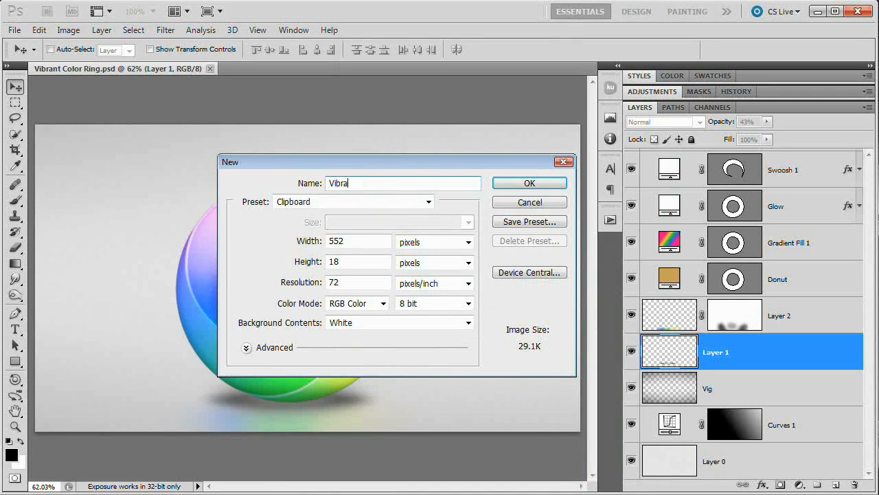
text(ntColoredRing)
double_click(359, 248)
text(1280)
key(Tab)
key(Tab)
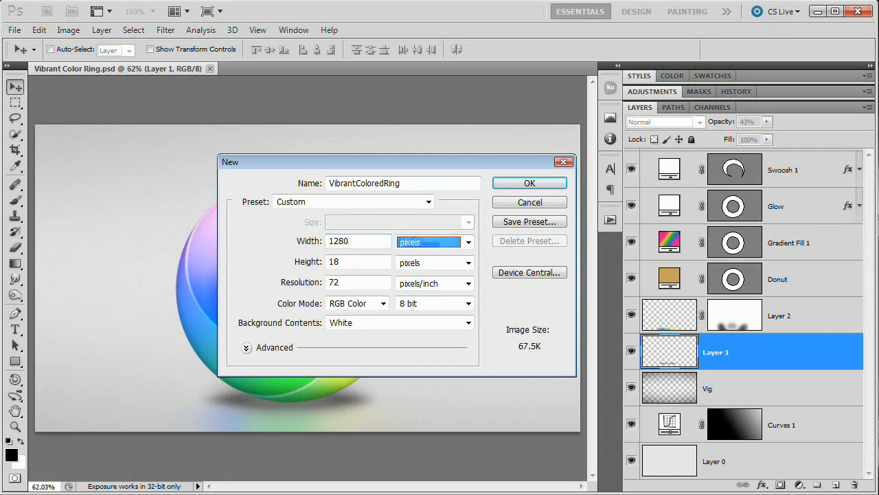
text(720)
key(Tab)
key(Tab)
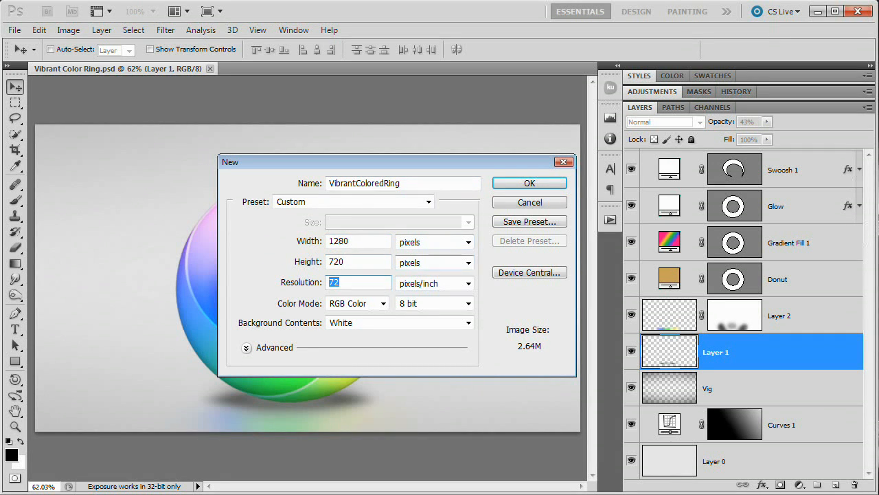
click(379, 283)
drag(364, 287, 333, 281)
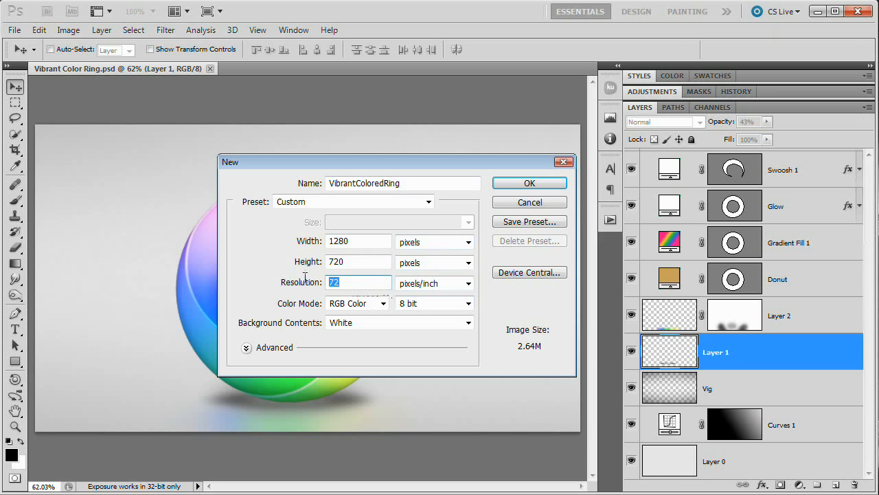
click(536, 185)
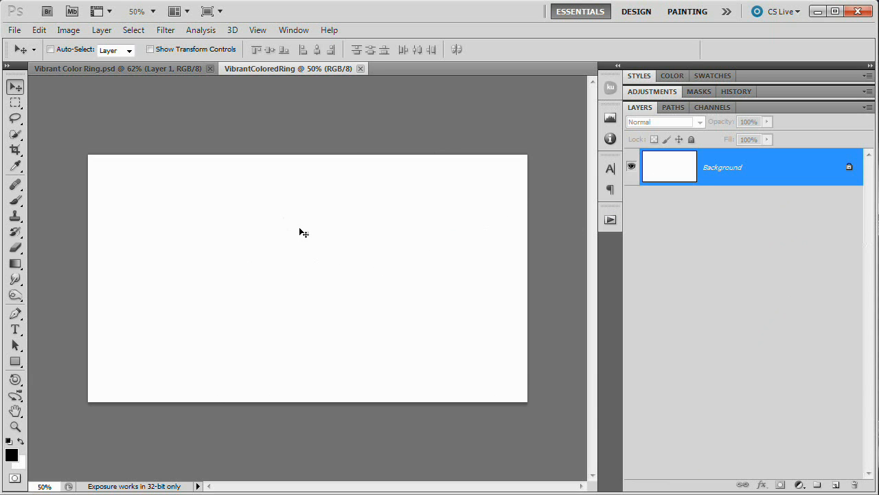
Darken the white background to grey using Hue/Saturation with Lightness -66, and convert the locked Background into a regular layer.
key(ctrl+u)
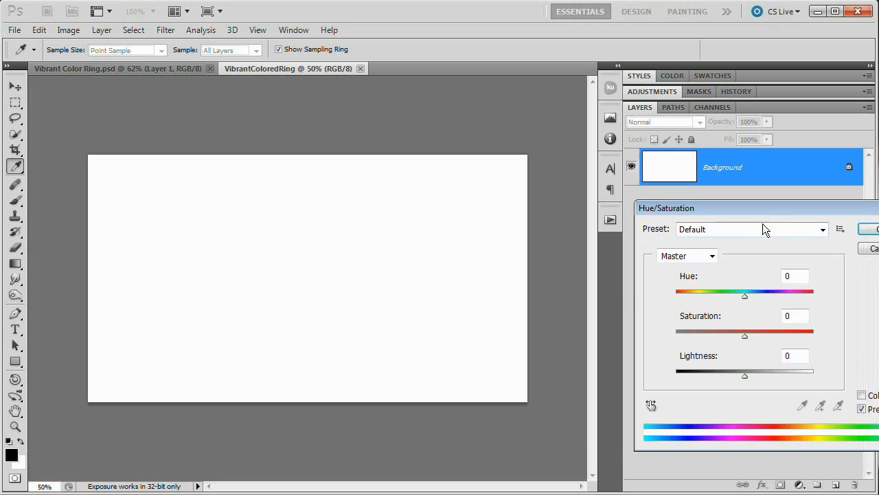
drag(754, 212, 370, 157)
drag(360, 321, 315, 317)
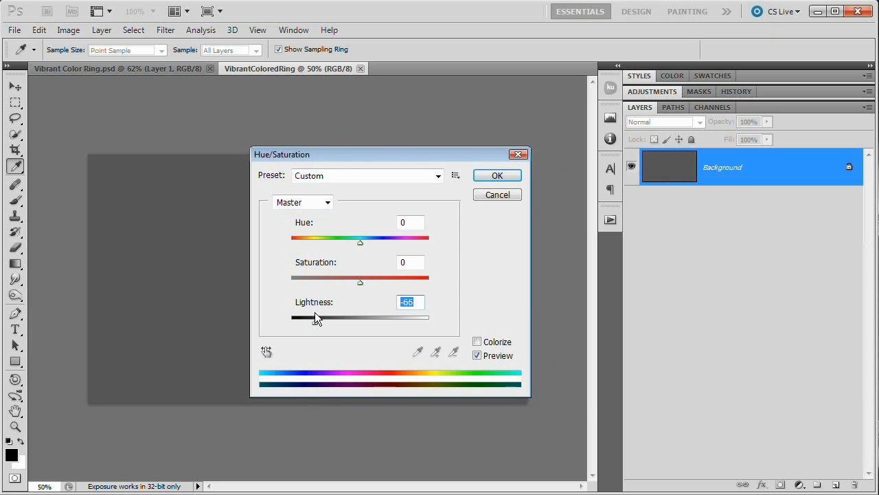
click(502, 176)
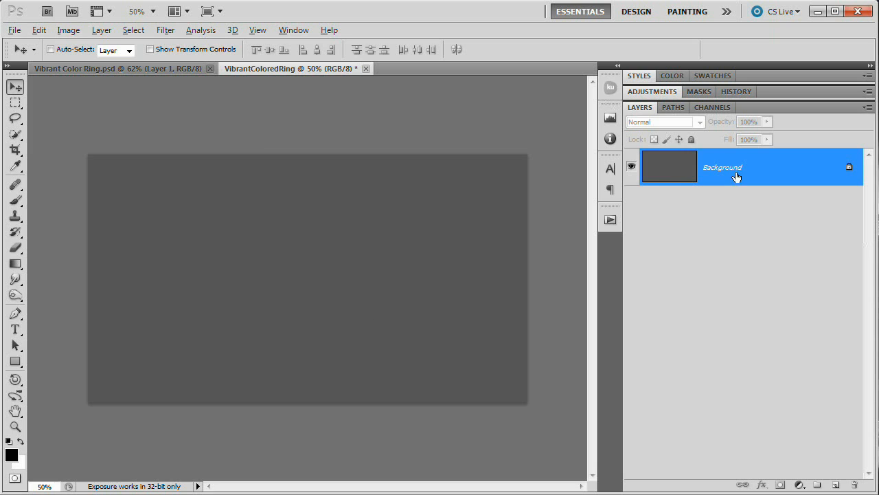
alt+double_click(731, 170)
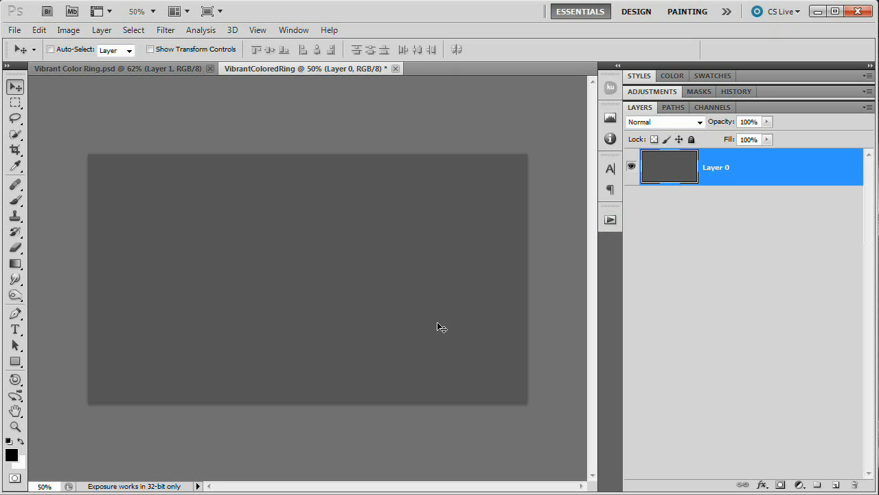
Draw a large circular path with the Ellipse Tool in add-to-path-area mode, slightly left of the canvas centre.
click(15, 362)
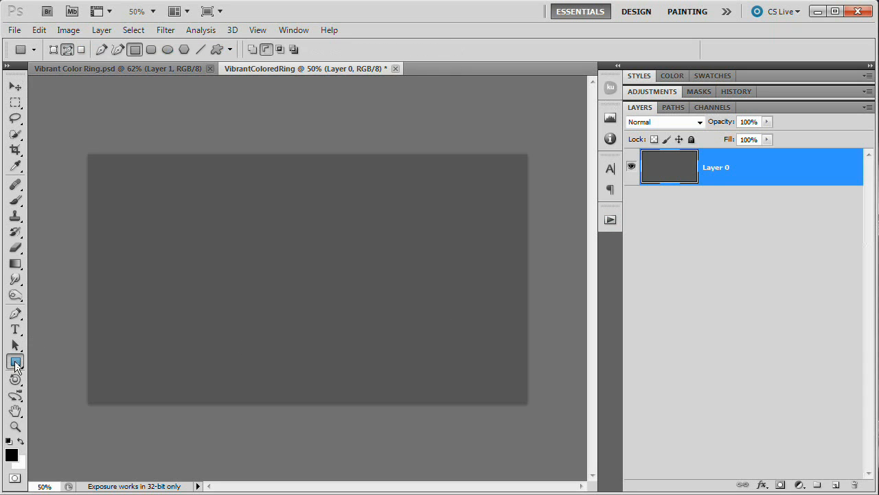
click(15, 363)
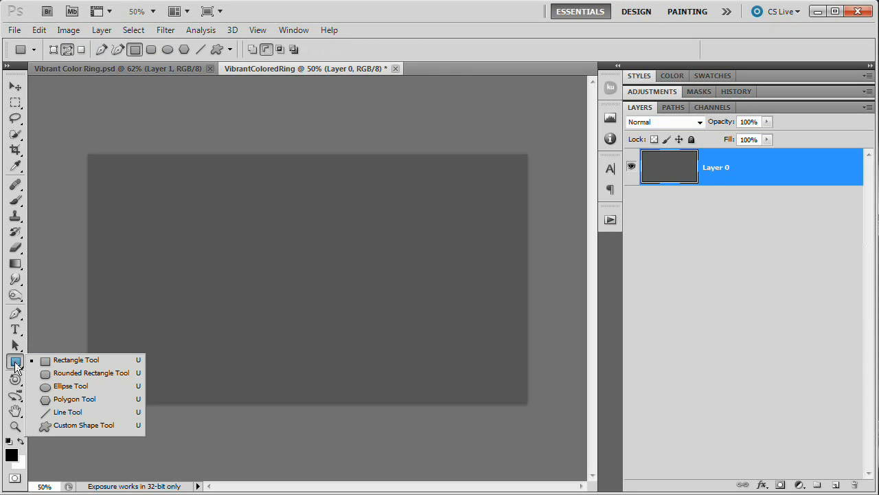
click(71, 386)
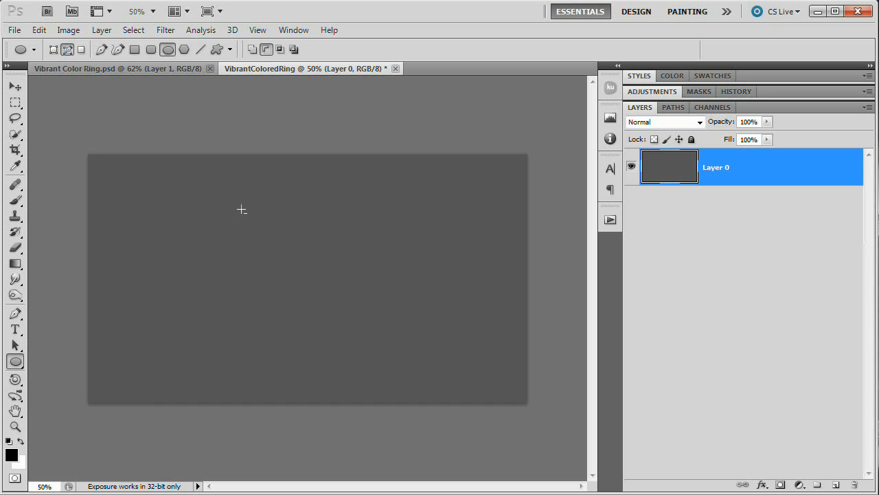
click(252, 49)
drag(195, 193, 378, 373)
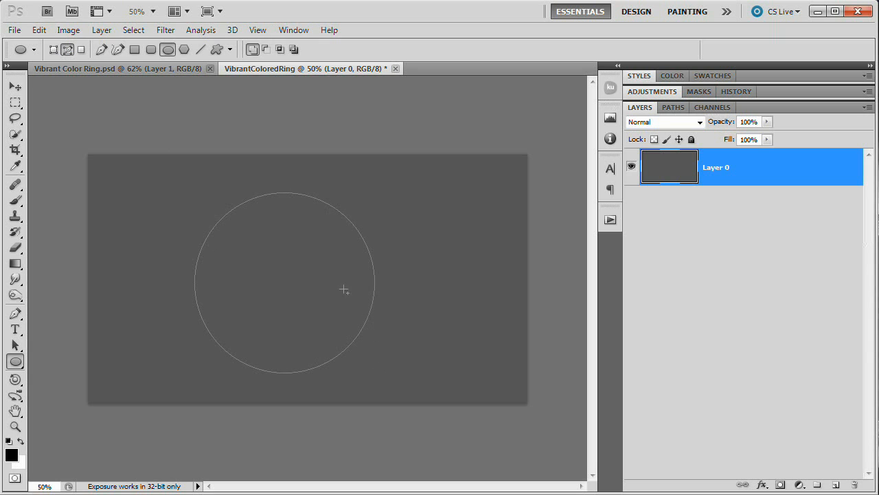
key(alt)
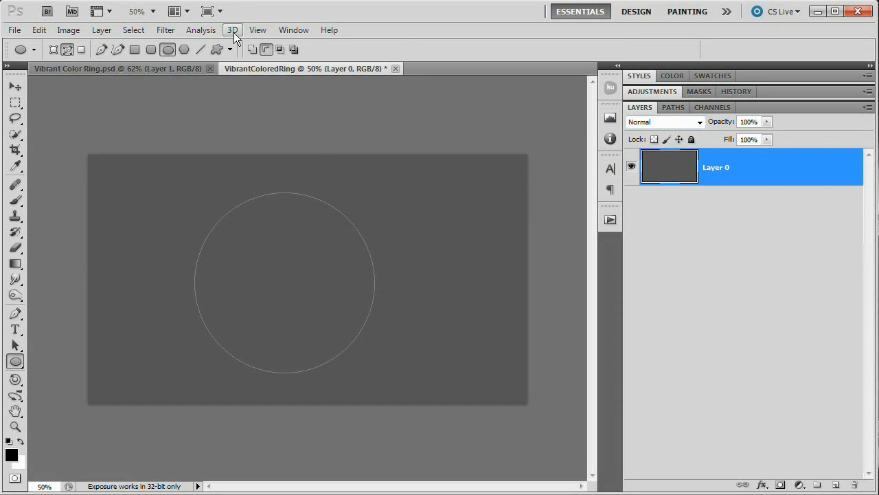
Display the paths, compare them with those of Vibrant Color Ring.psd, and save the new circle's work path as Base.
click(293, 29)
click(345, 358)
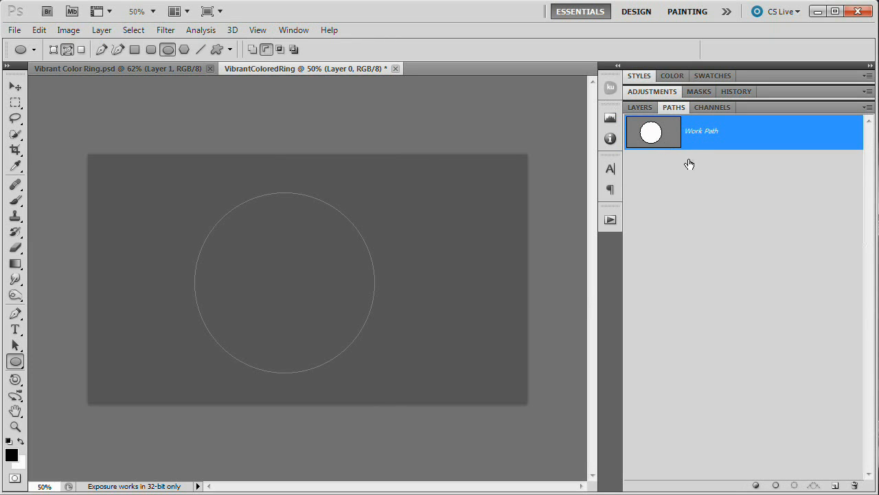
click(166, 67)
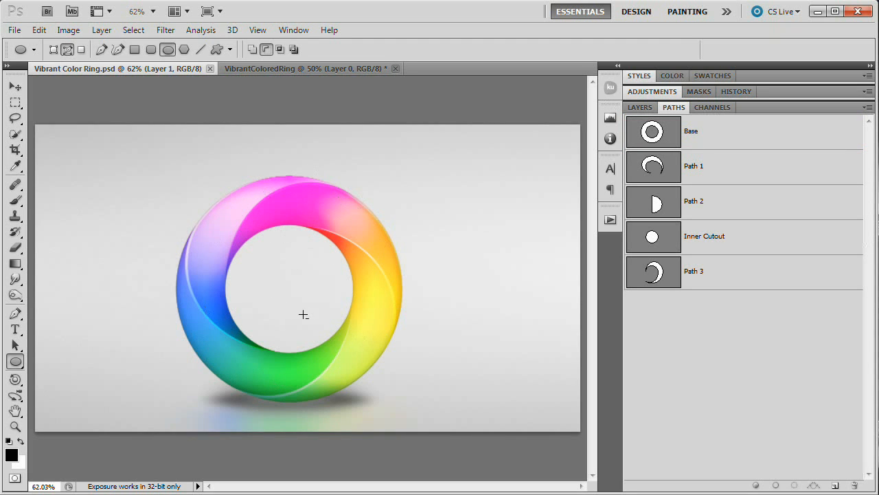
click(343, 68)
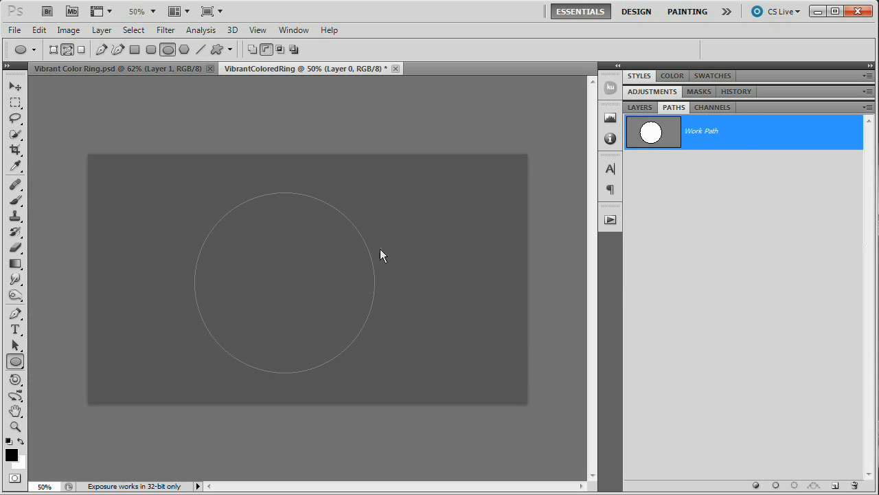
double_click(704, 137)
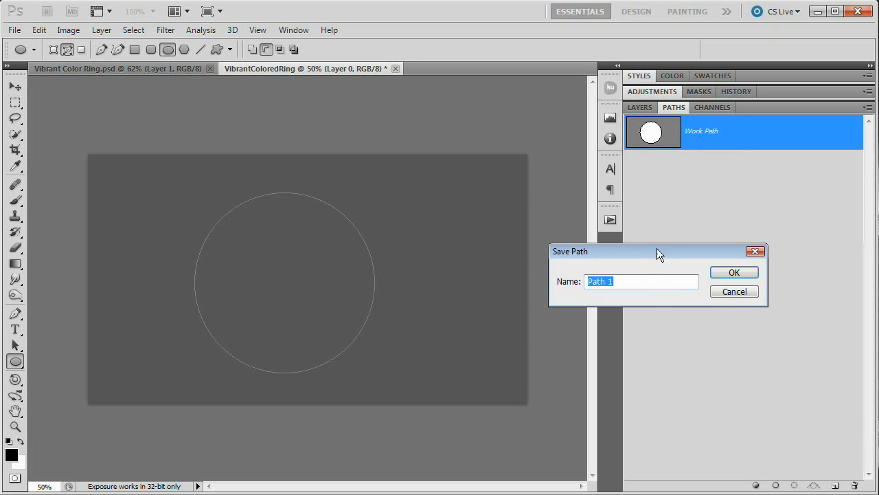
text(Base)
key(Return)
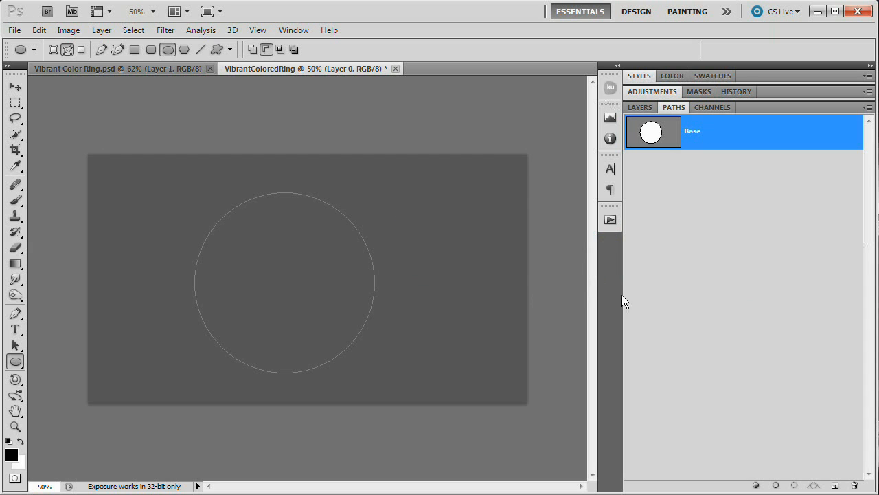
Move the Base circle path slightly right, nearer the canvas centre, using the Path Selection Tool.
click(16, 346)
right_click(17, 349)
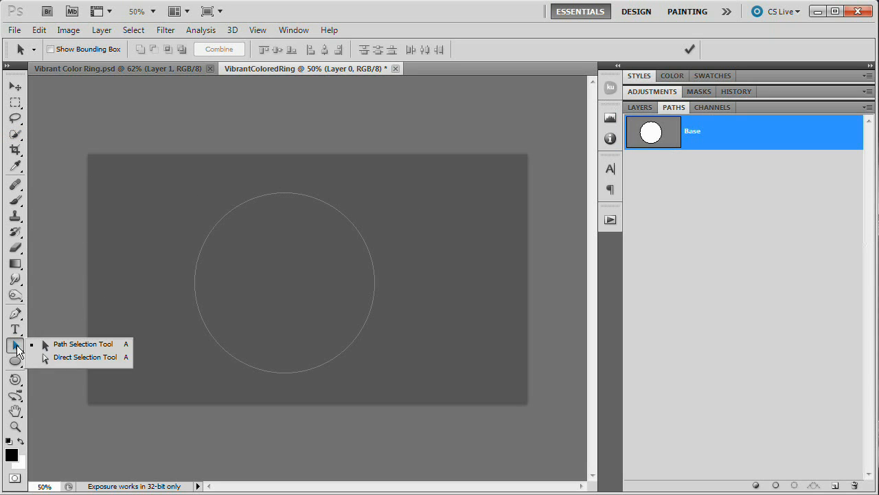
click(79, 345)
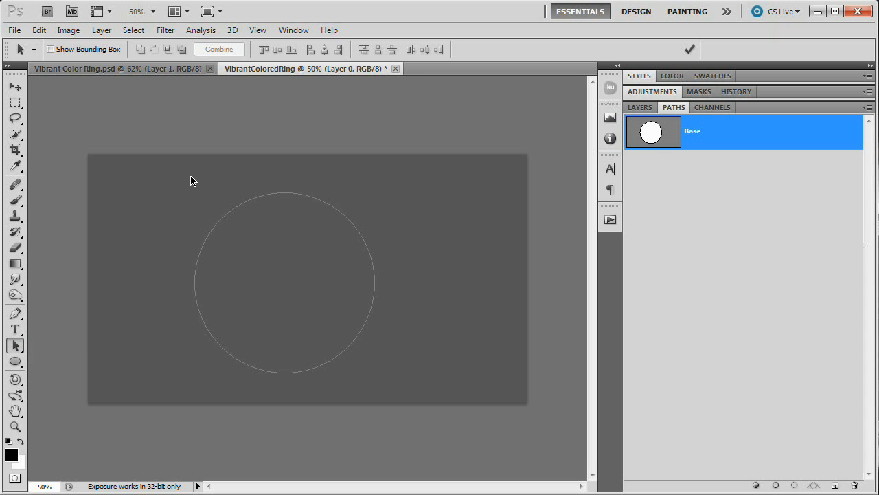
drag(193, 181, 303, 259)
drag(360, 232, 380, 234)
click(646, 110)
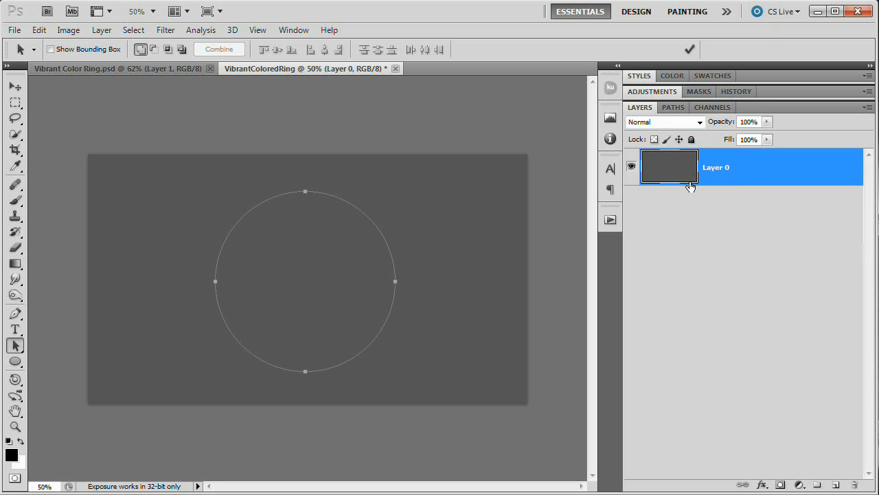
click(674, 107)
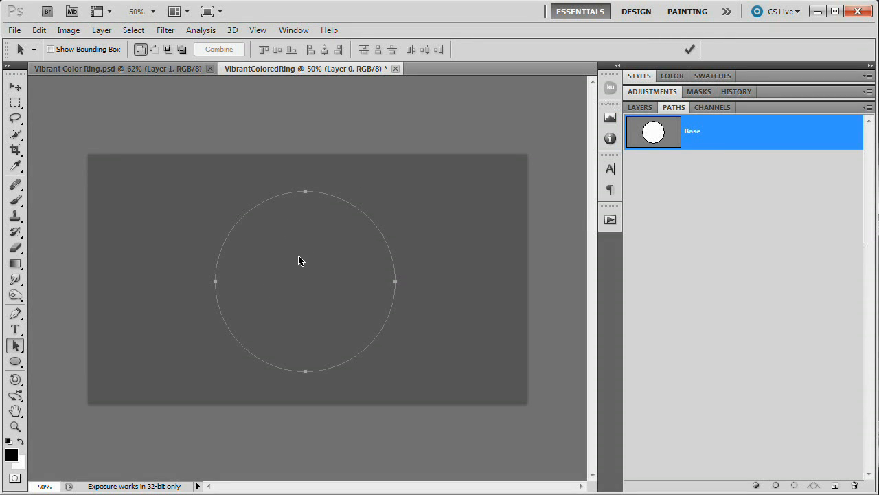
Select the circle path, duplicate it in place within Base, and set the copy to subtract from path area.
click(15, 102)
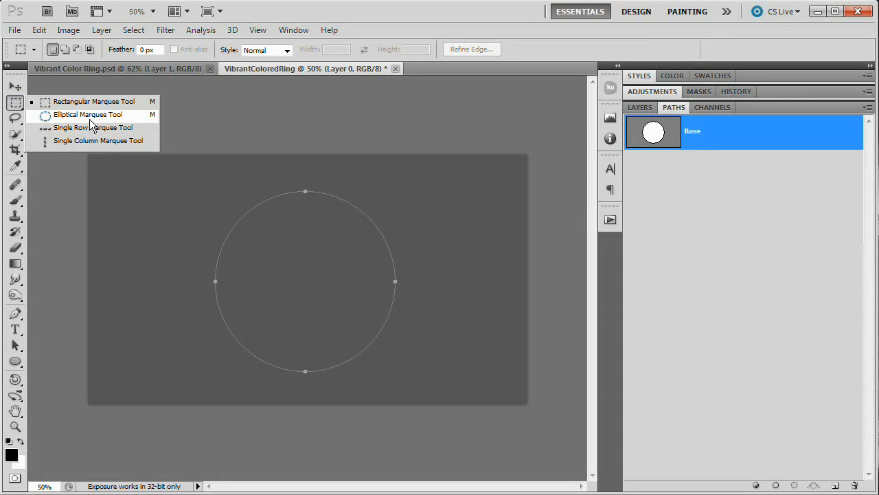
click(90, 118)
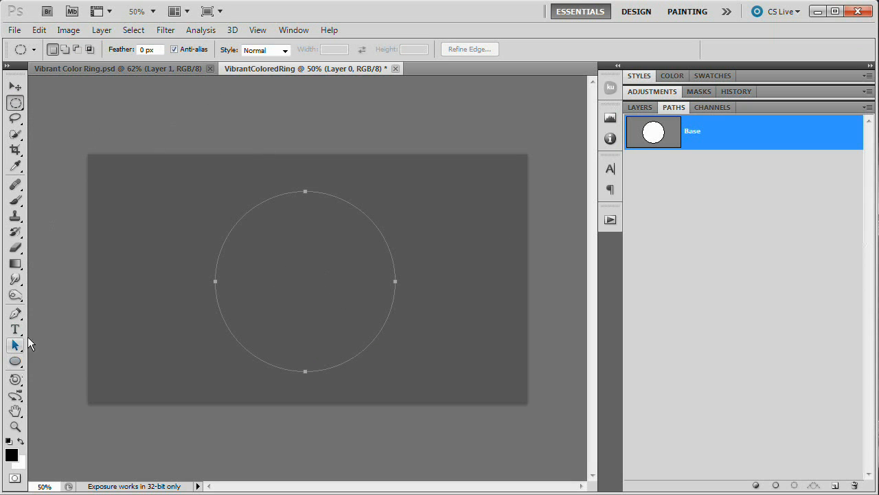
drag(24, 344, 88, 346)
drag(194, 186, 398, 354)
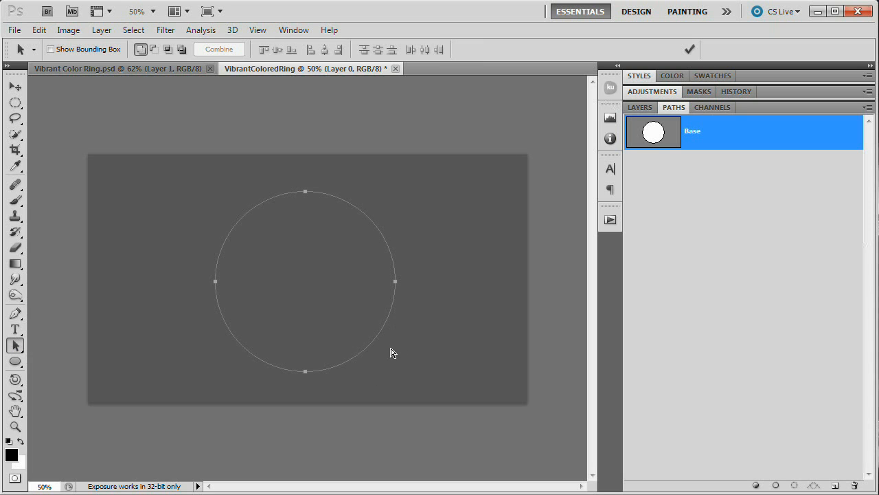
key(ctrl+v)
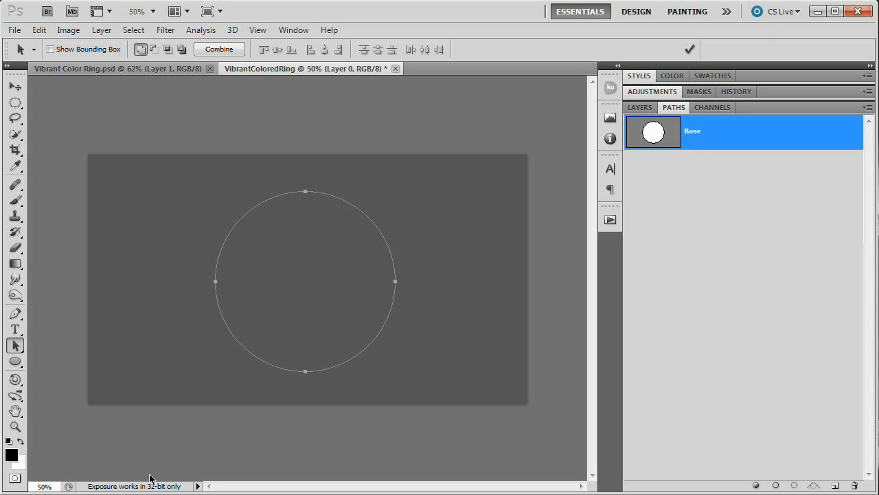
click(154, 49)
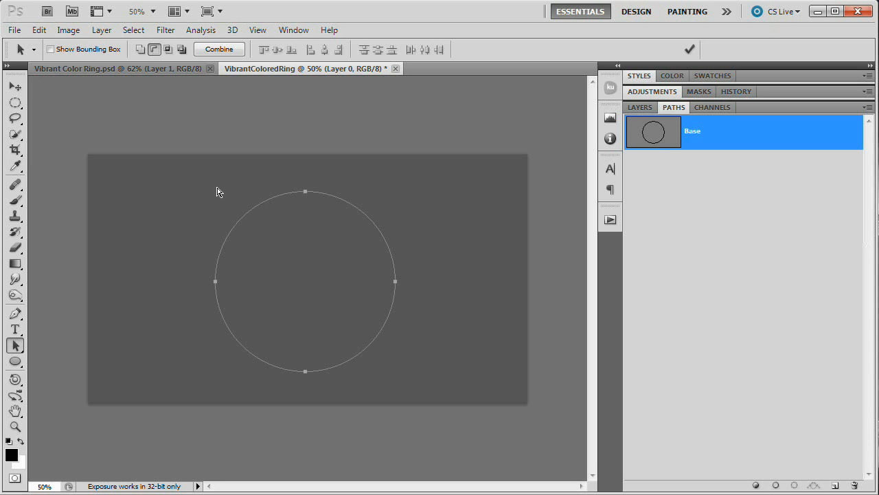
Scale the duplicated circle proportionally around its centre to 46.95% with Free Transform Path to form the ring's hole.
click(39, 30)
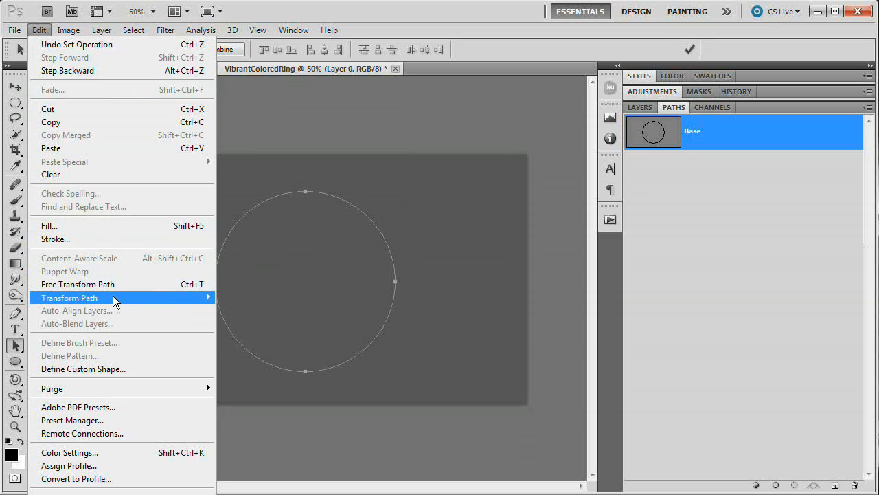
mouse_move(110, 299)
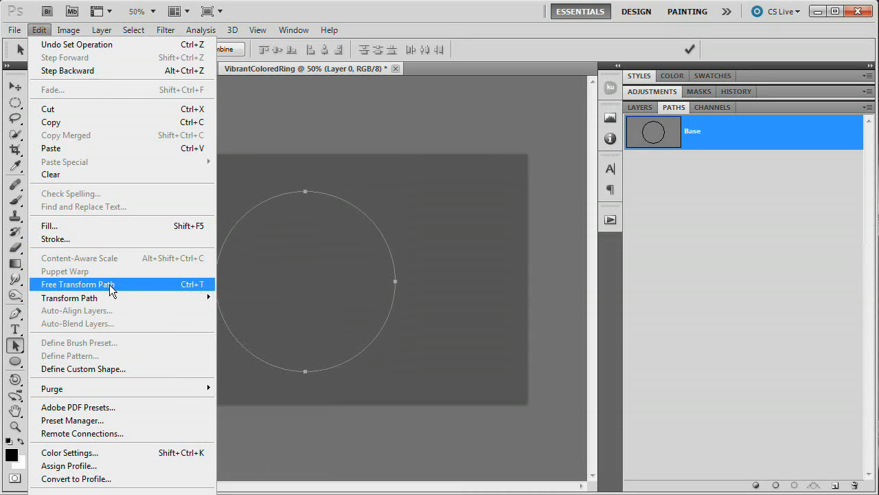
click(110, 285)
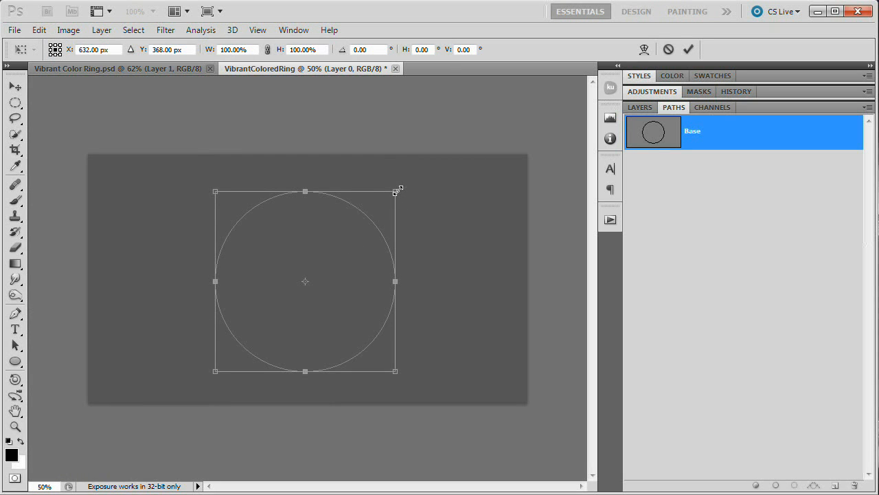
drag(398, 188, 339, 227)
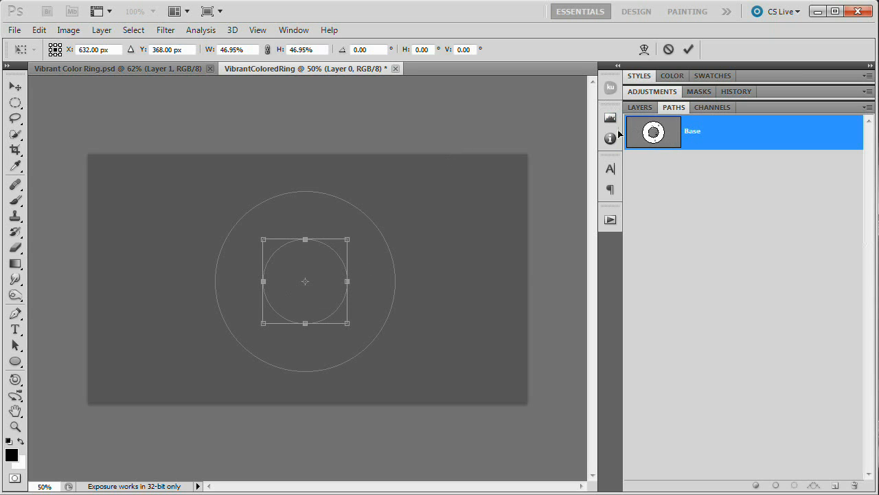
click(687, 50)
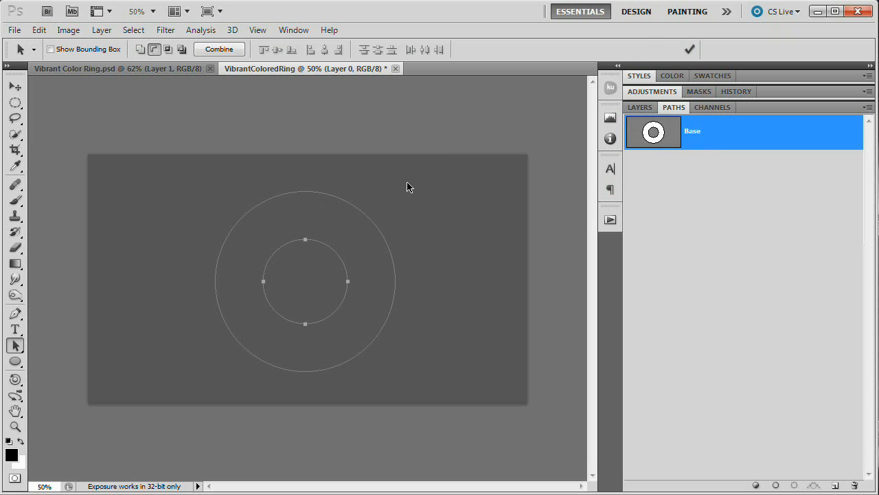
Select the two circles individually, try moving the outer circle alone, and undo that move.
click(353, 211)
click(342, 260)
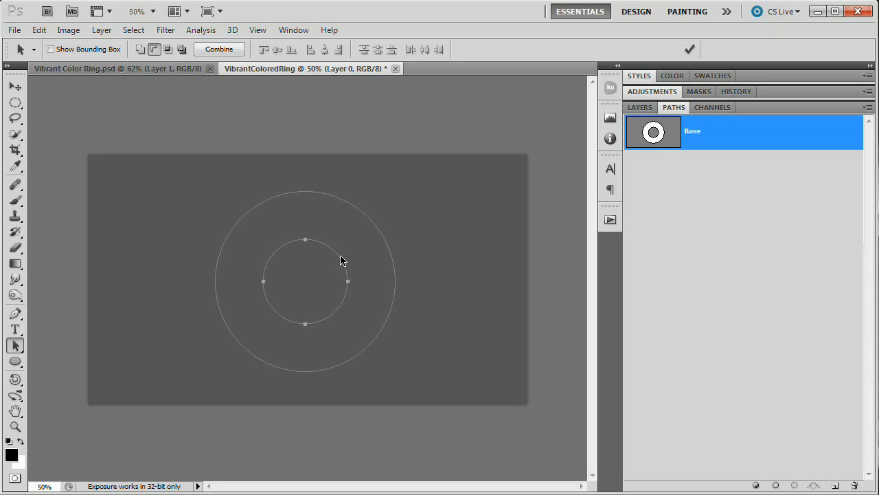
click(369, 217)
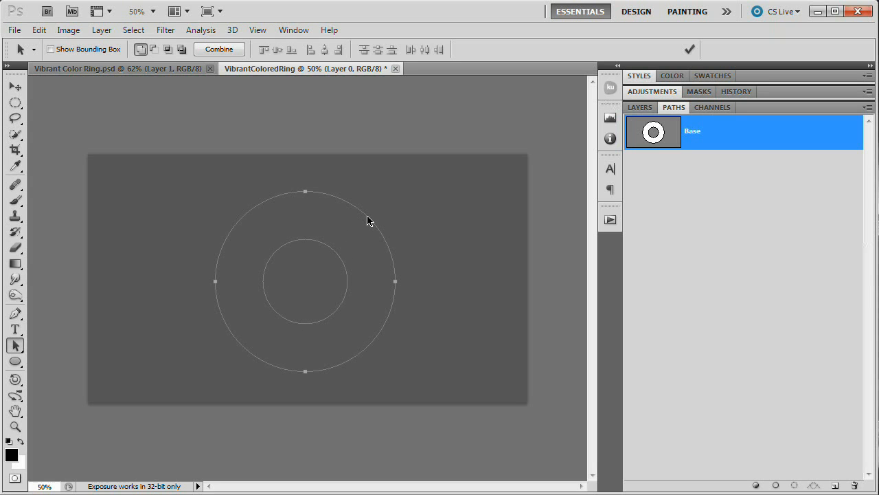
click(341, 261)
drag(382, 233, 408, 215)
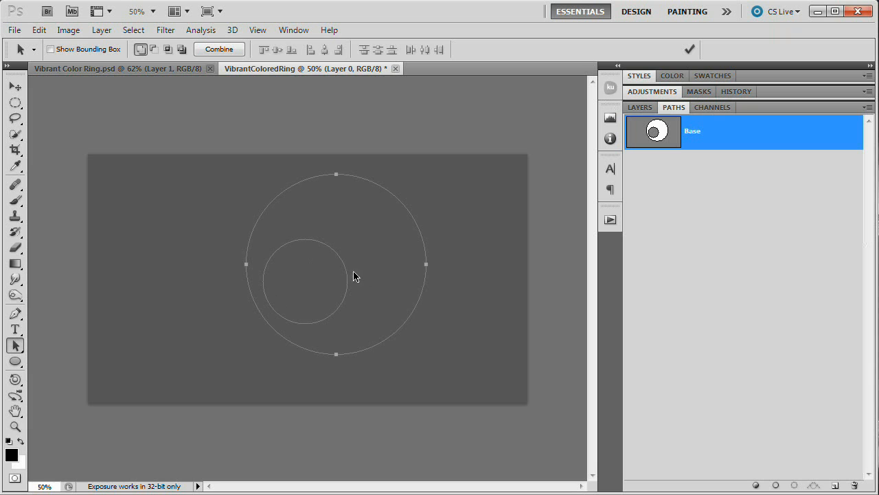
key(ctrl+z)
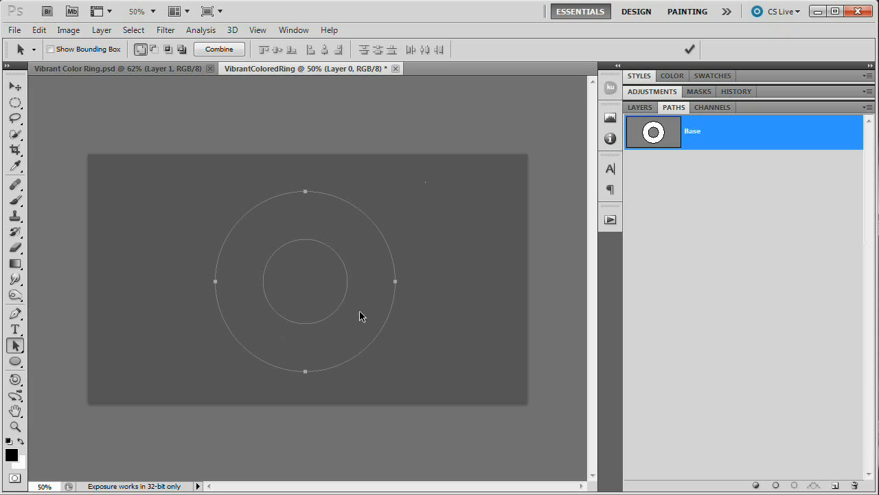
Select both concentric circles of the Base path and combine them into a single ring shape.
drag(426, 182, 305, 337)
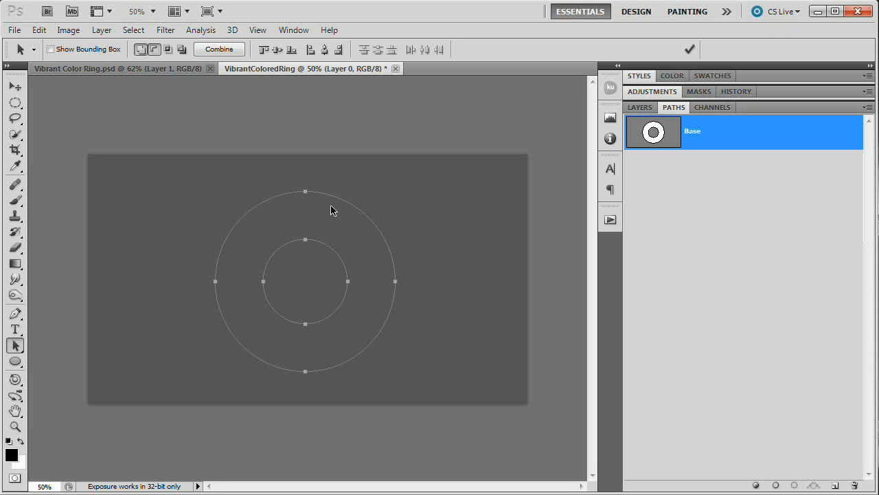
click(219, 49)
drag(420, 202, 361, 268)
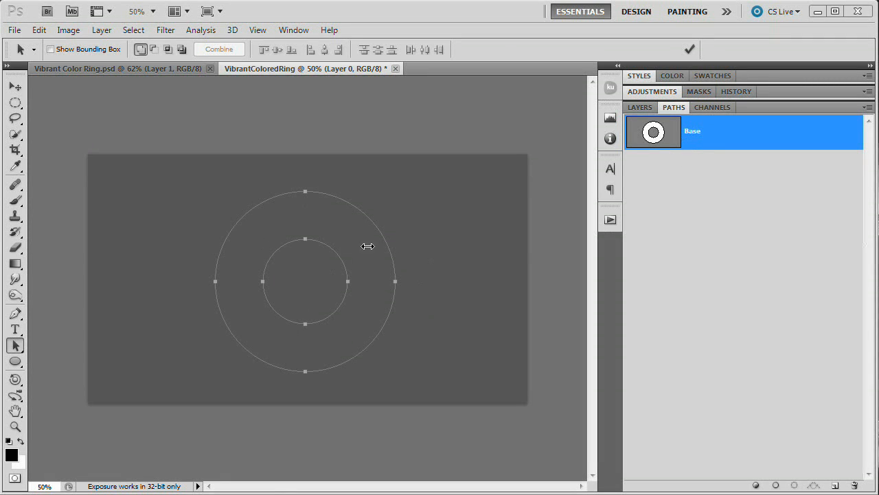
Copy the combined ring from Base and paste it into a new, separate path.
drag(183, 188, 434, 336)
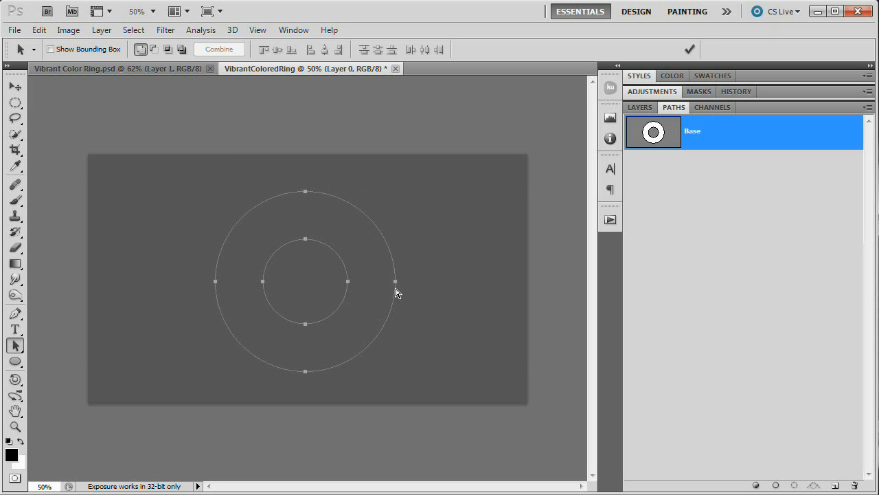
click(835, 485)
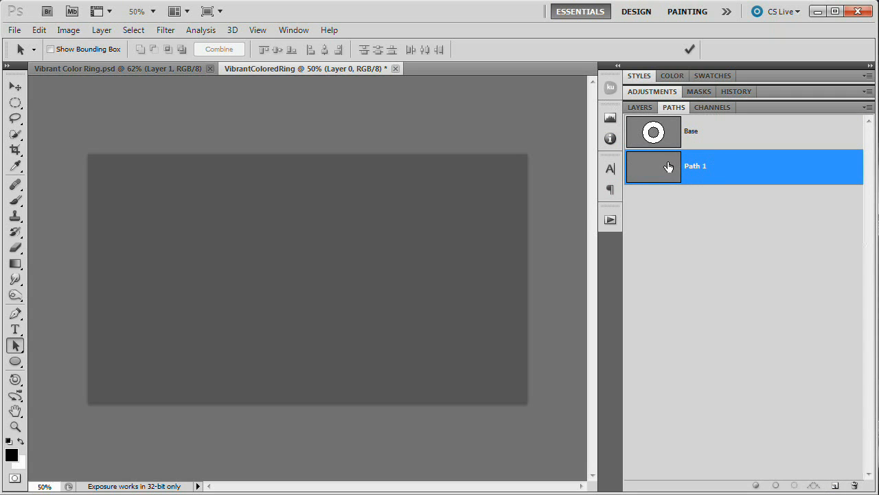
key(ctrl+v)
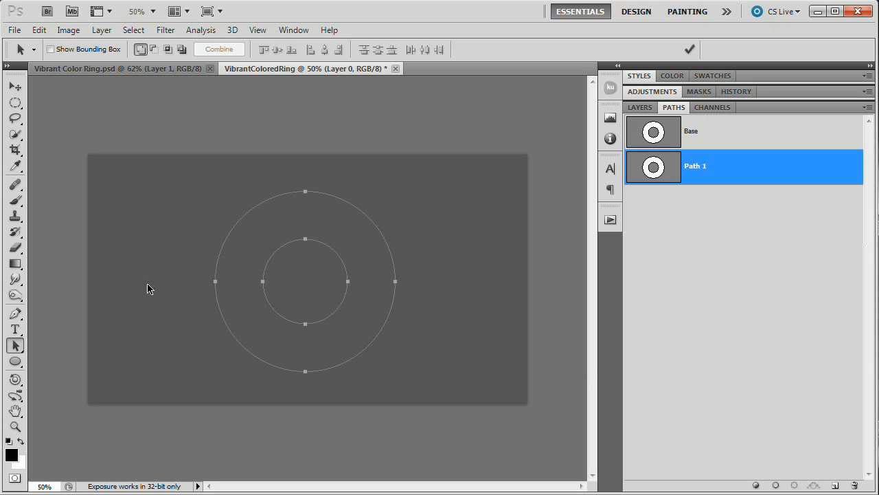
Delete the inner circle from the new path with the Direct Selection Tool, leaving only the outer circle.
click(15, 359)
click(17, 346)
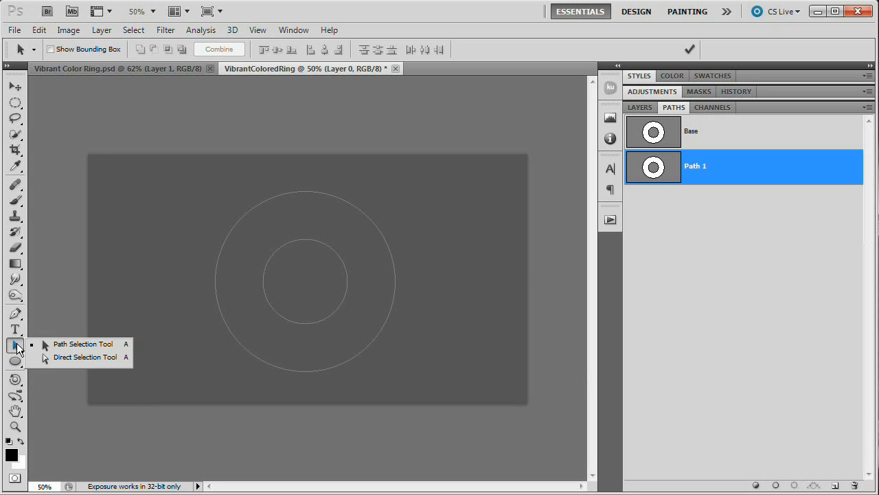
click(85, 357)
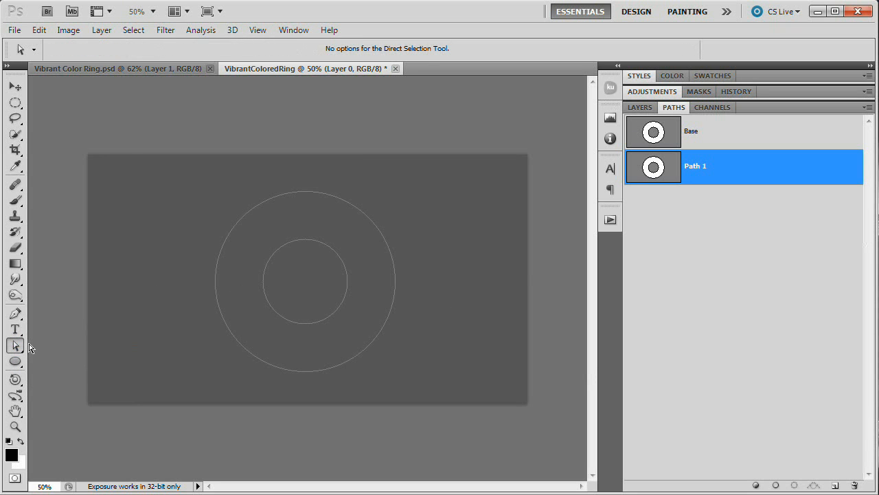
drag(17, 346, 43, 342)
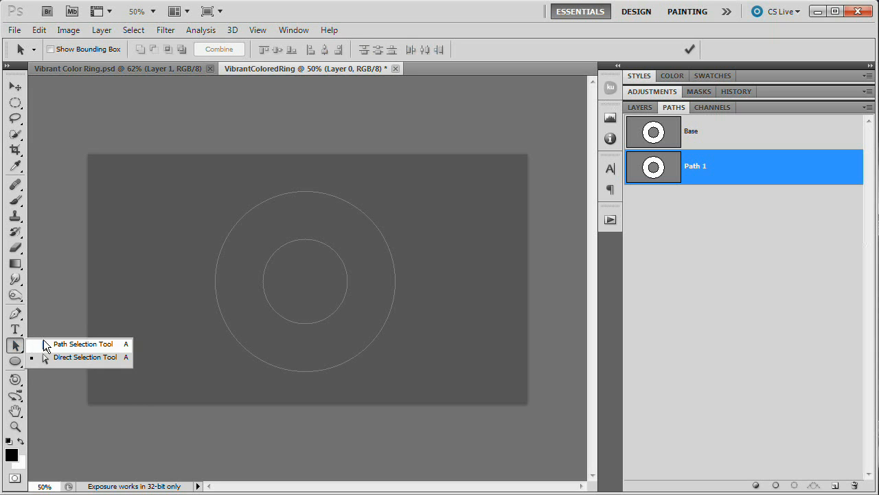
drag(215, 167, 283, 216)
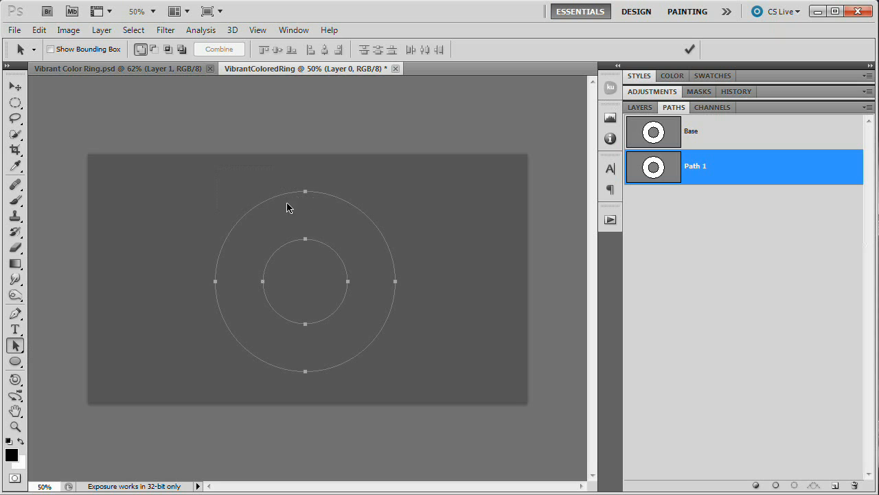
click(16, 345)
click(64, 358)
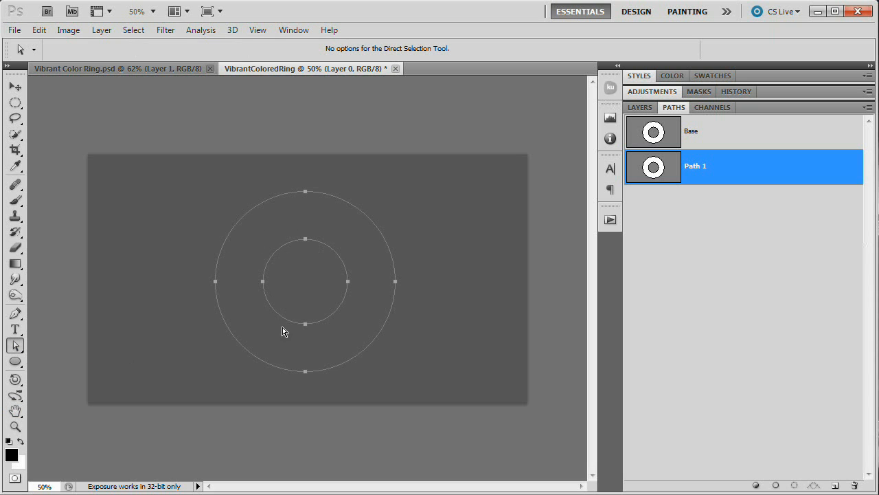
drag(250, 229, 364, 336)
key(Delete)
Name the outer-circle path Path 1.
double_click(697, 167)
text(Pa)
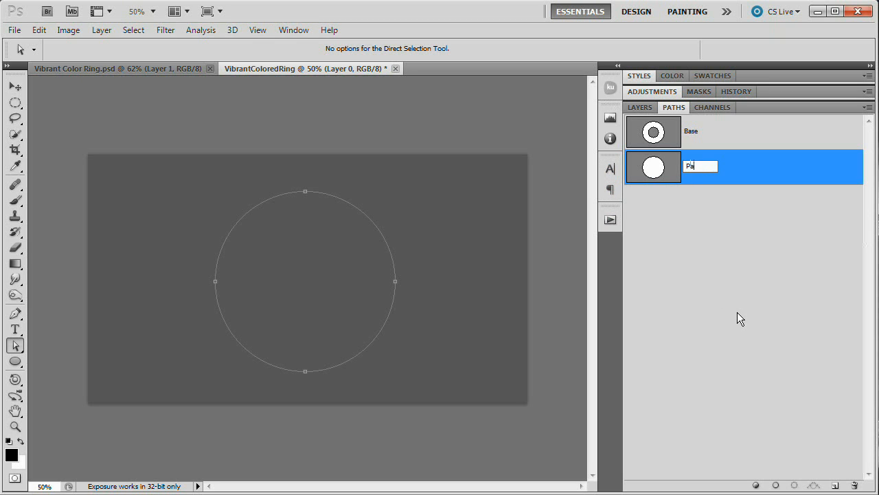
text(th 1)
key(Return)
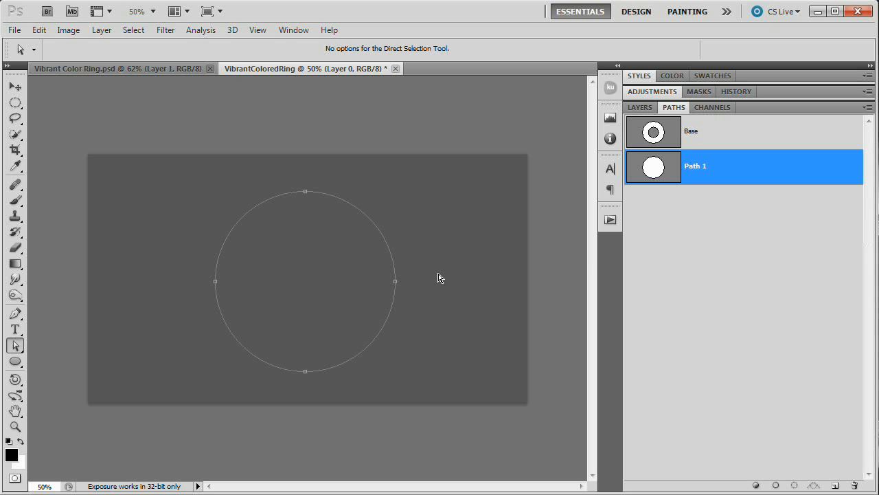
Activate the Base path and detach the layer list into a short floating window beside the paths.
click(711, 137)
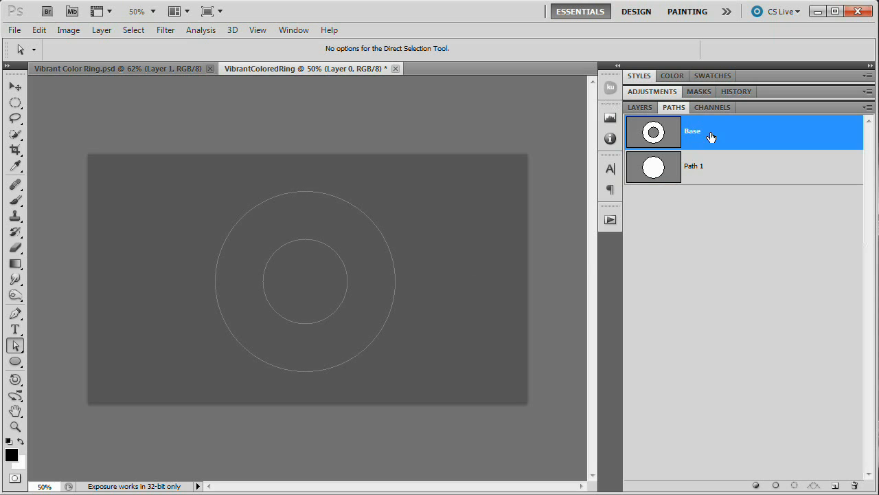
click(642, 107)
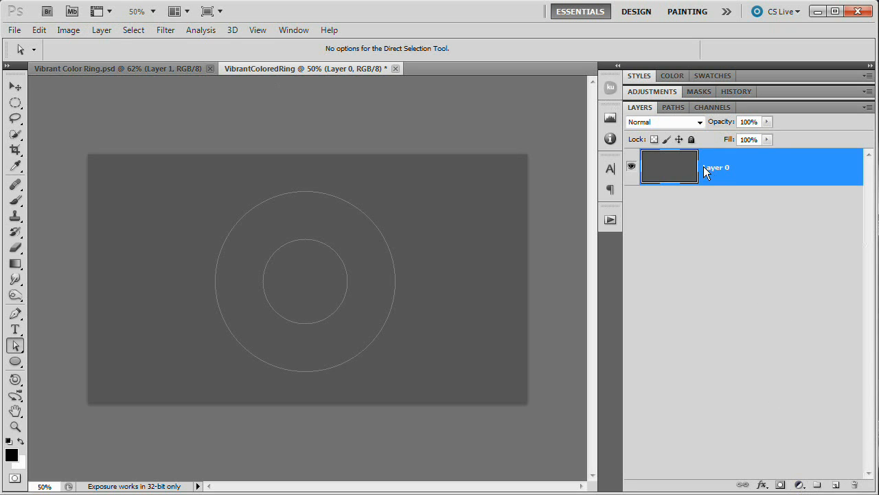
click(395, 69)
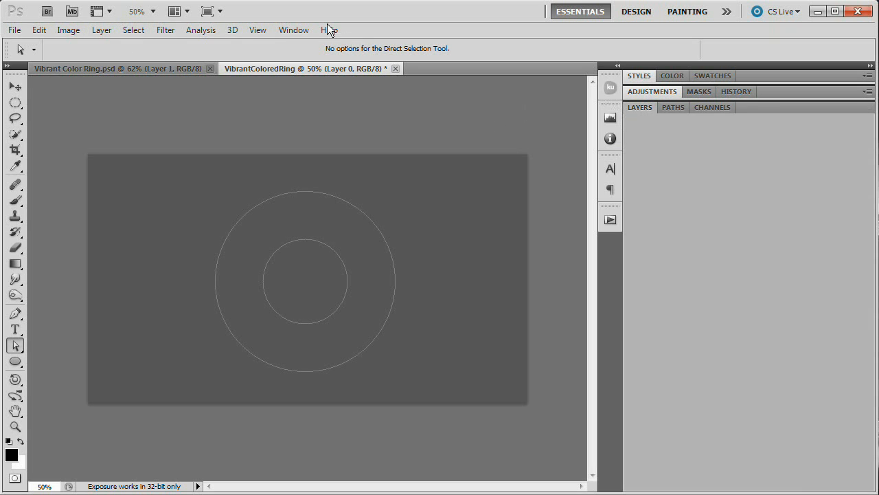
drag(646, 110, 327, 23)
drag(556, 336, 562, 133)
Add a Solid Color fill layer masked by the active Base ring path.
click(491, 127)
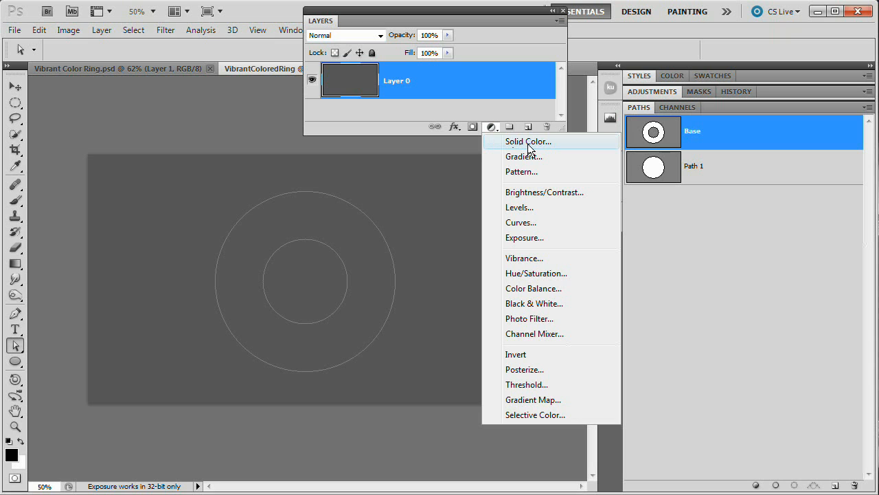
click(528, 142)
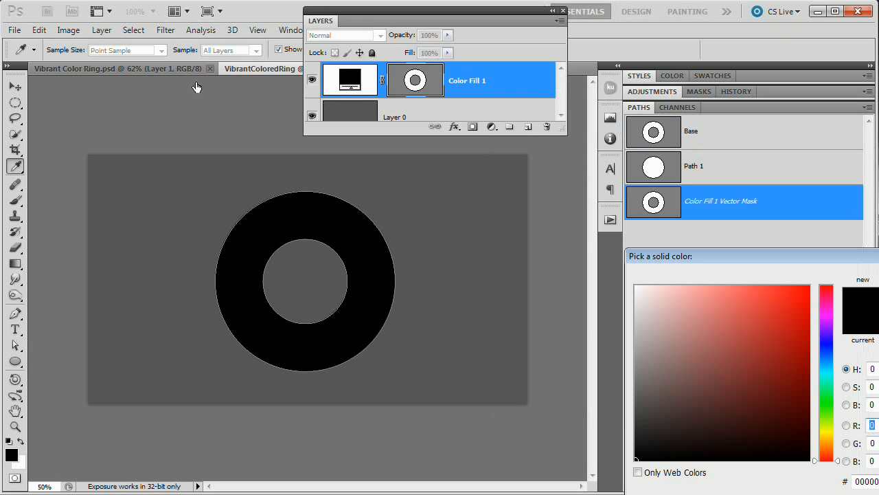
drag(715, 257, 457, 193)
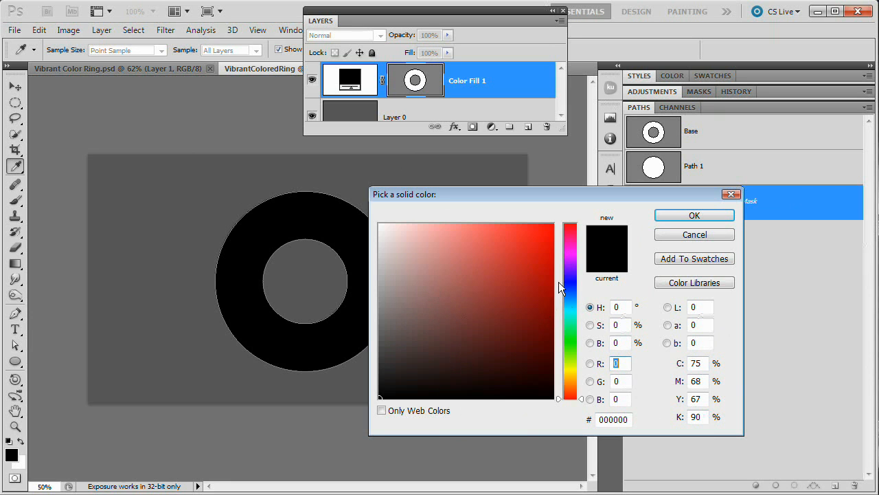
Set the new fill layer's colour to hex 666699.
drag(559, 281, 575, 303)
click(481, 275)
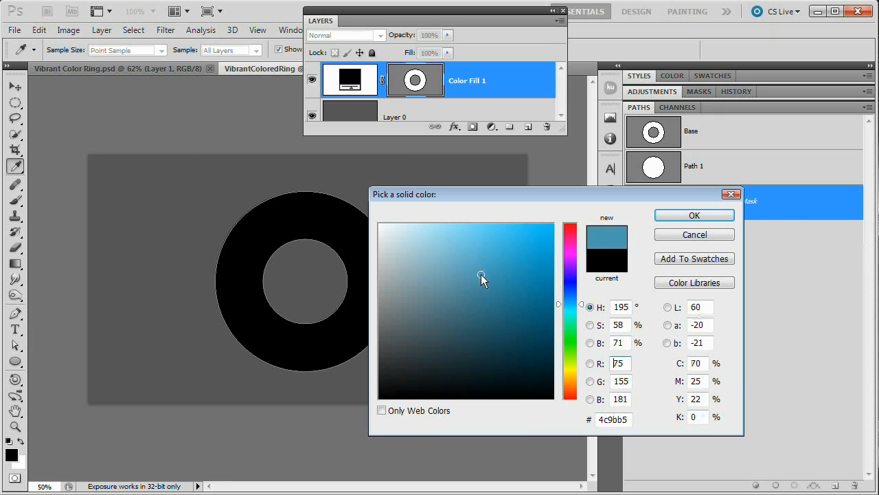
click(485, 286)
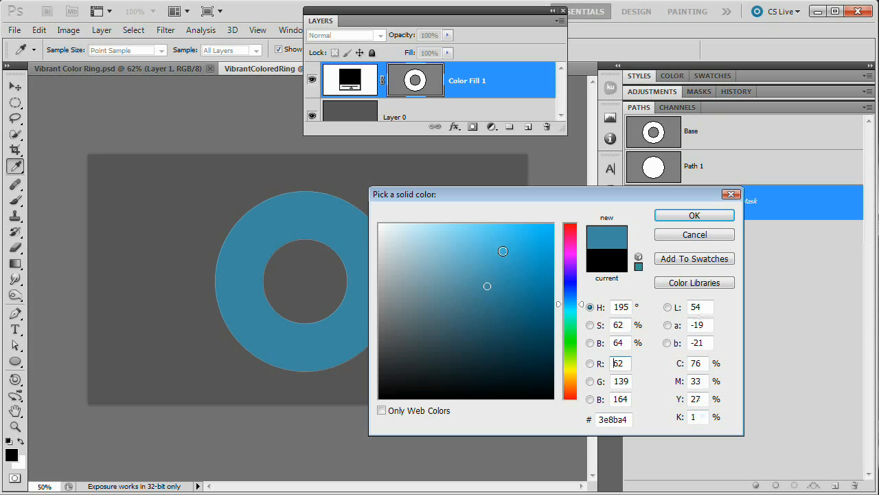
click(621, 421)
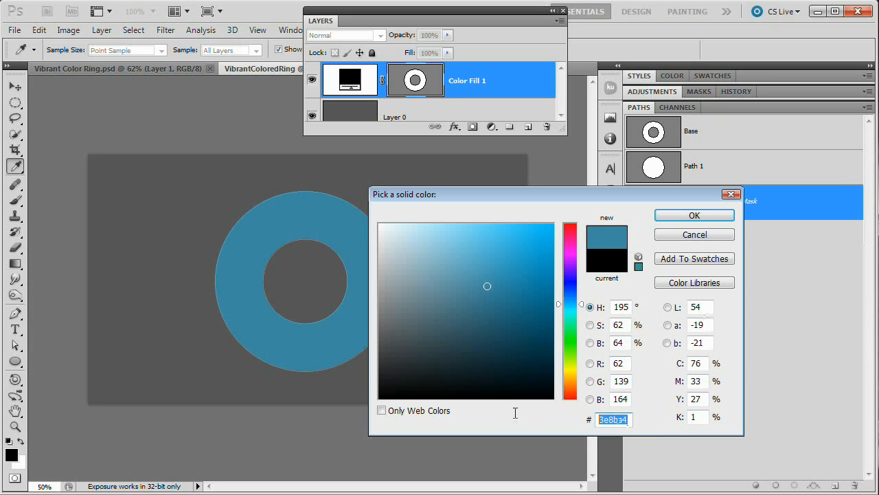
text(666699)
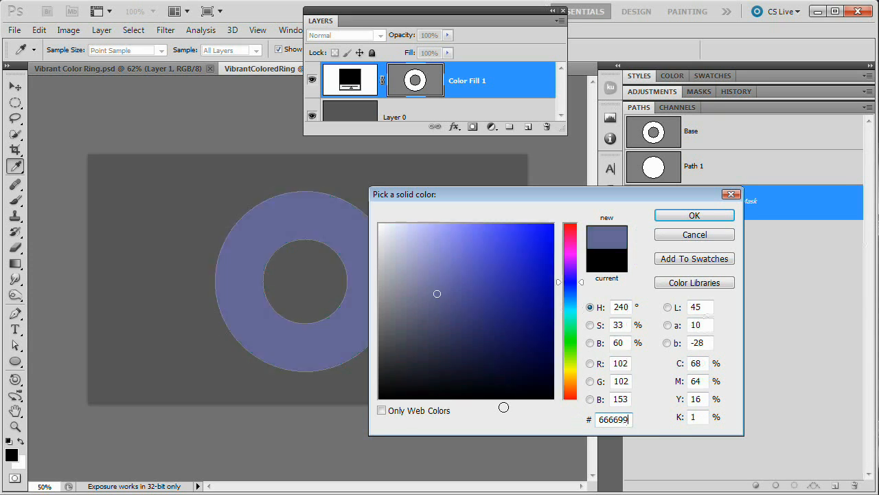
click(694, 215)
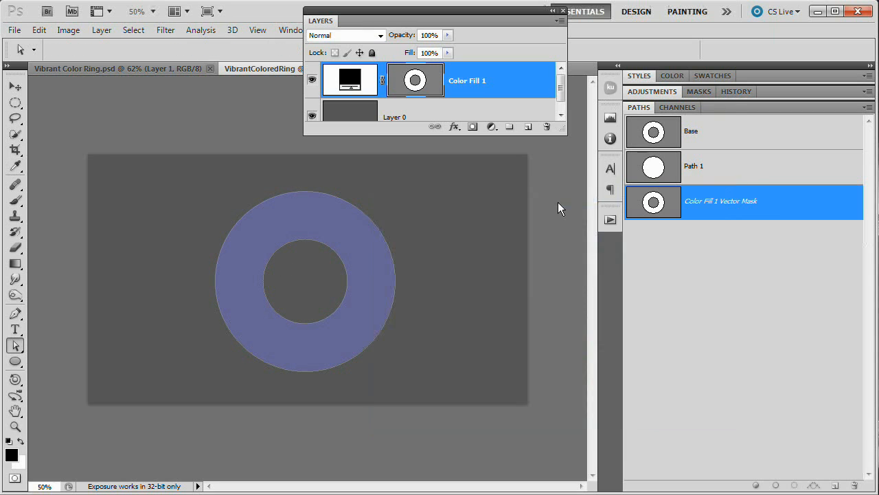
Dock the floating layer list back beside the paths and rename the ring's fill layer Donut.
drag(327, 22, 698, 109)
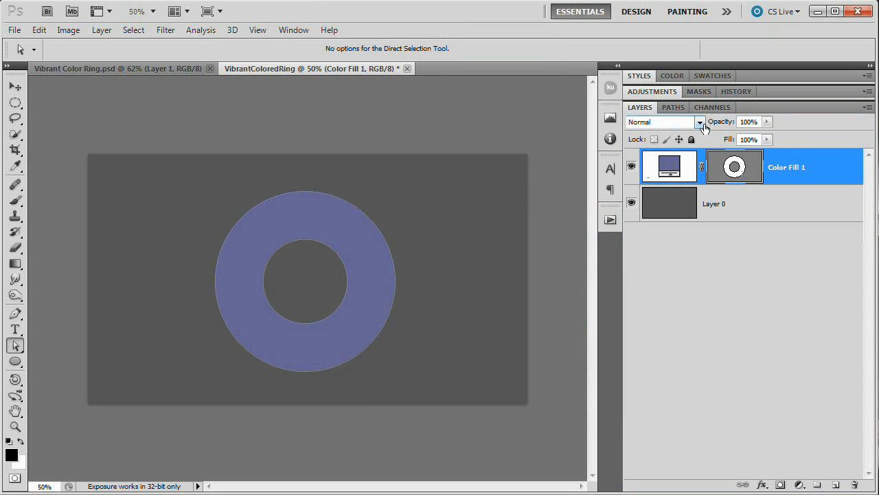
double_click(790, 168)
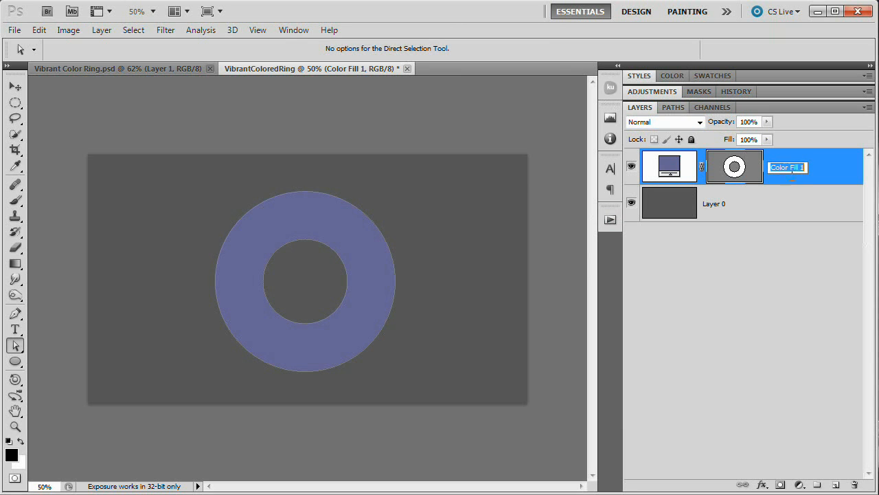
text(Donut)
key(Return)
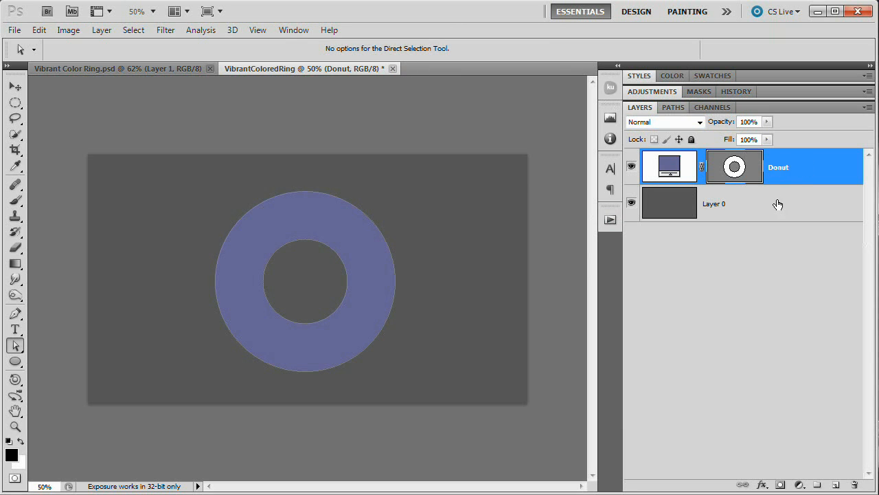
Activate Path 1 and select its whole outer circle with the Path Selection Tool.
click(675, 107)
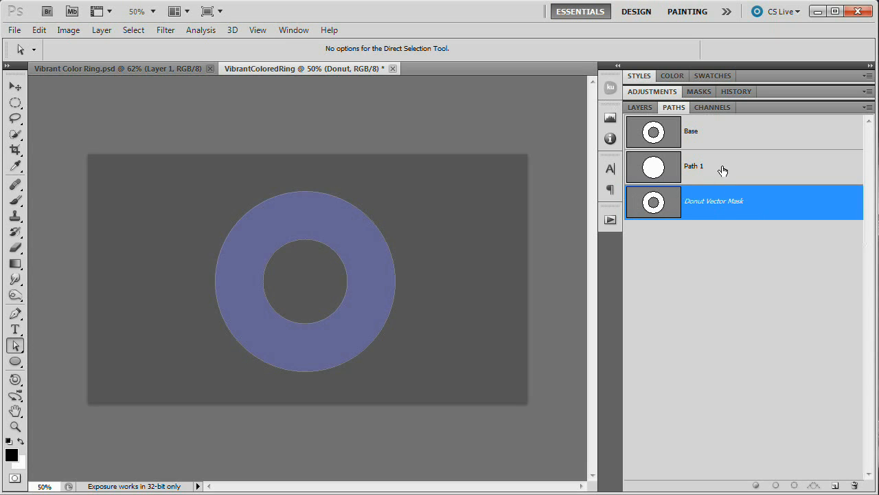
click(715, 139)
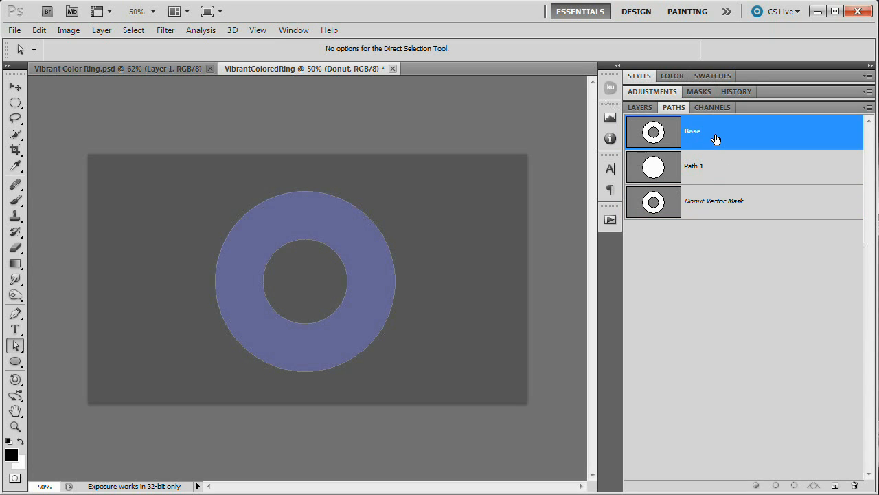
click(670, 170)
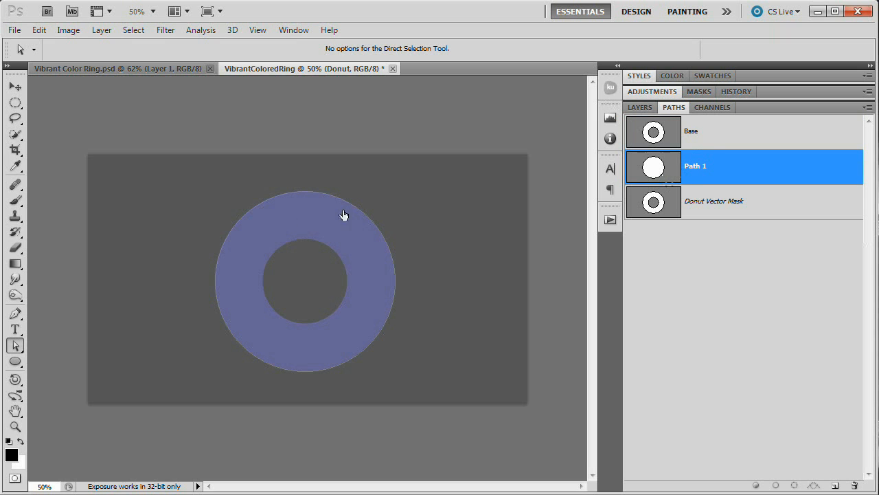
drag(16, 346, 75, 343)
drag(189, 178, 432, 399)
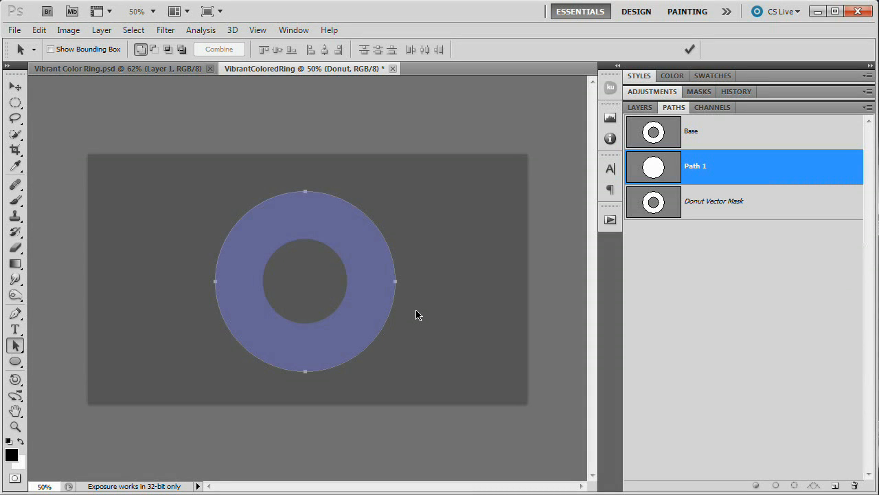
Show the rulers and place a horizontal guide through the side anchor points of the outer circle.
click(272, 34)
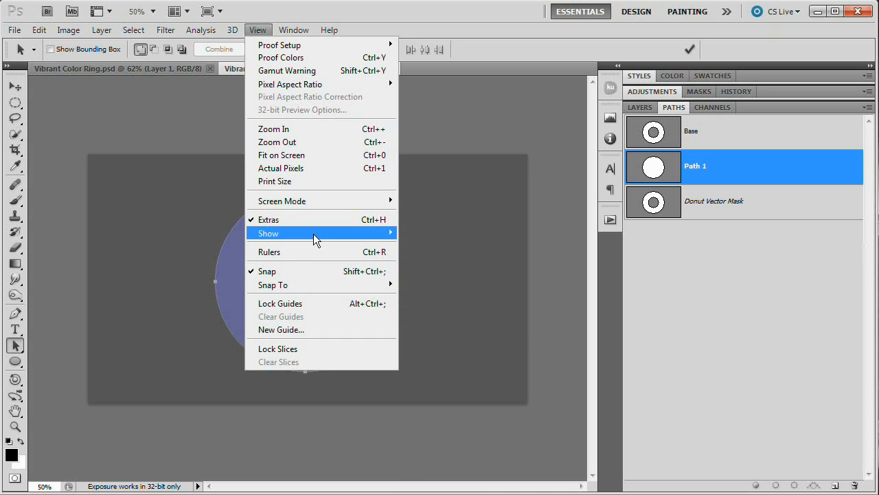
mouse_move(313, 234)
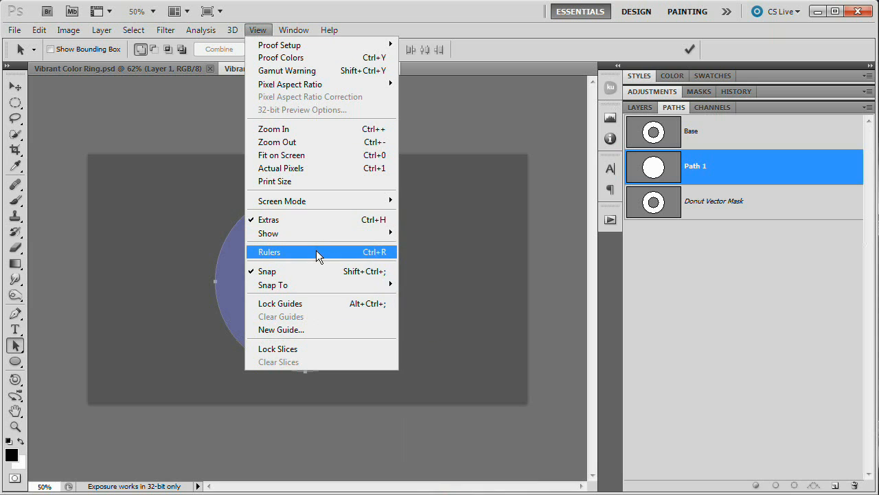
click(372, 252)
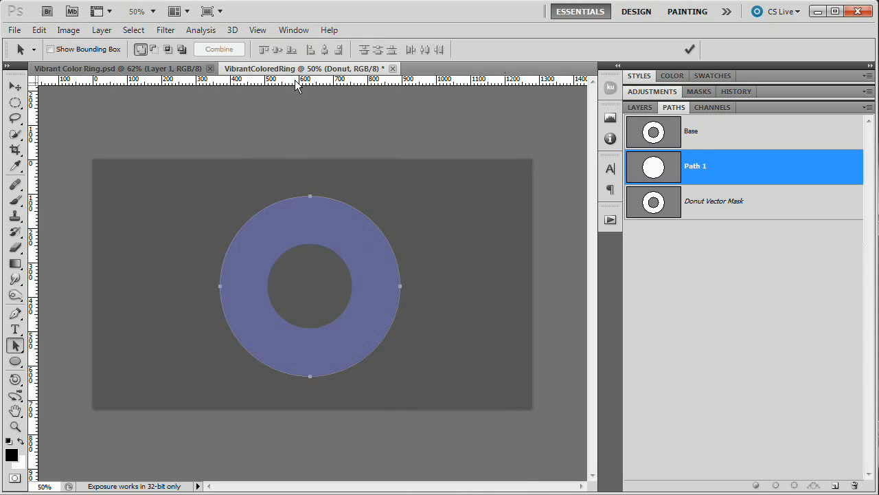
drag(296, 83, 347, 288)
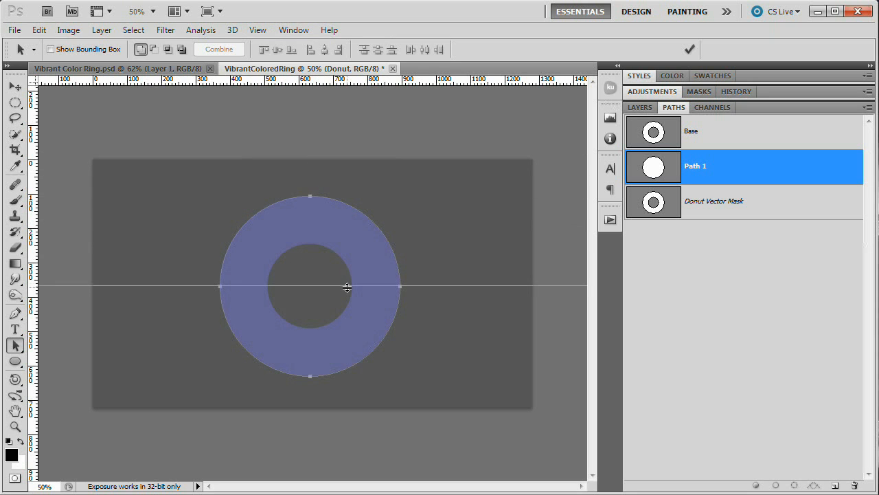
Place a vertical guide through the upper and lower anchor points of the outer circle.
click(257, 29)
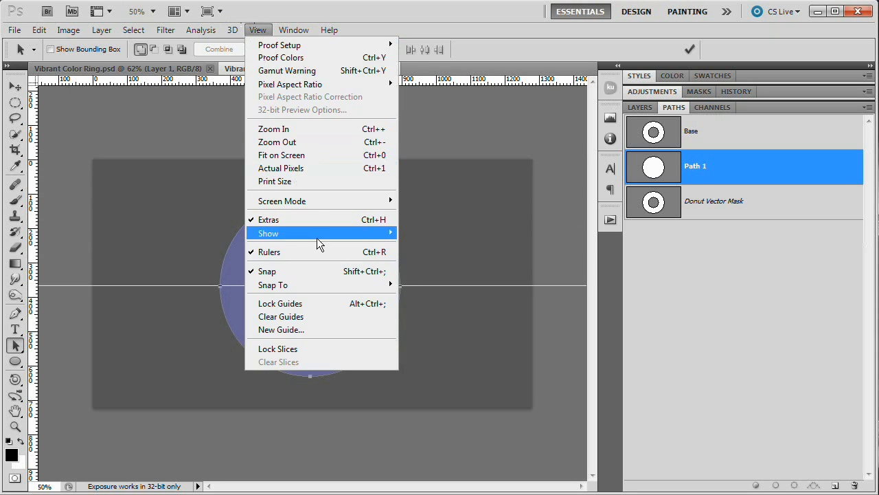
click(225, 284)
key(ctrl+plus)
key(ctrl+plus)
key(ctrl+plus)
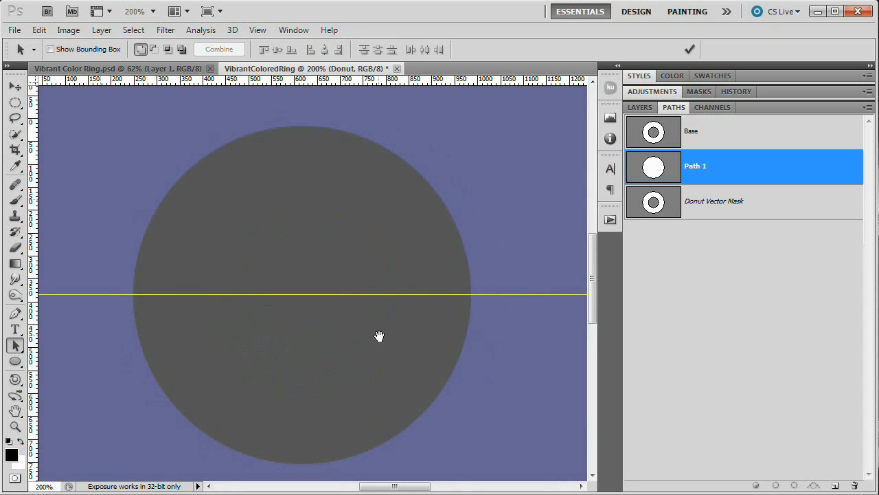
drag(379, 336, 420, 348)
scroll(409, 395, up, 5)
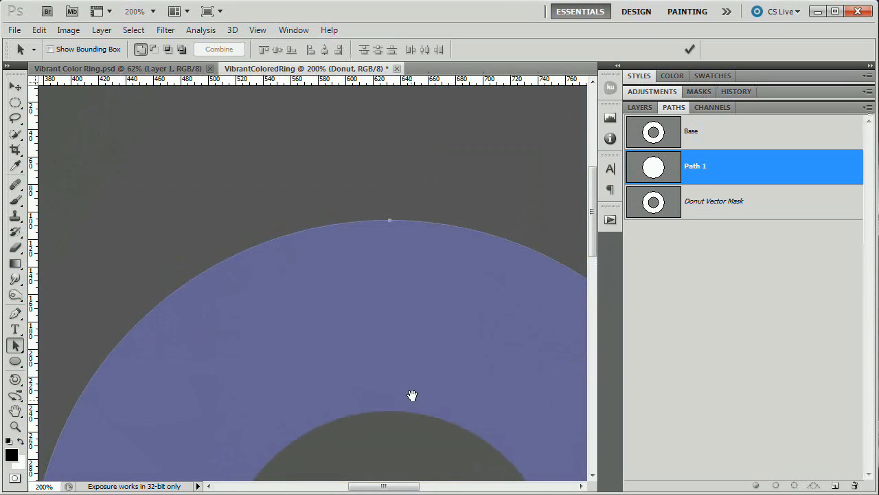
key(ctrl+minus)
key(ctrl+minus)
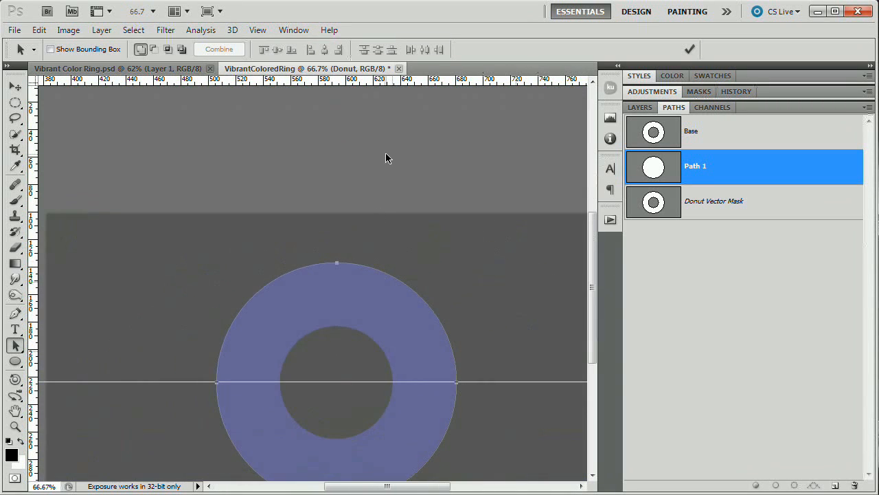
scroll(385, 152, down, 3)
drag(33, 165, 342, 150)
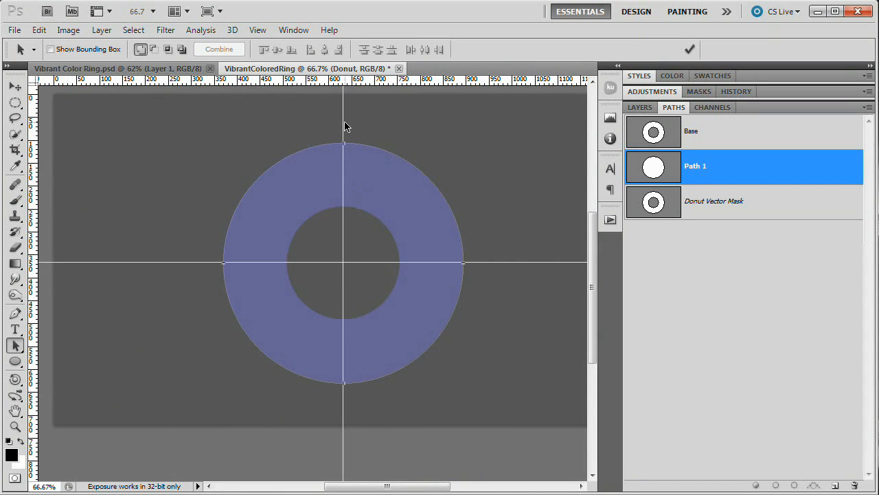
drag(351, 259, 359, 293)
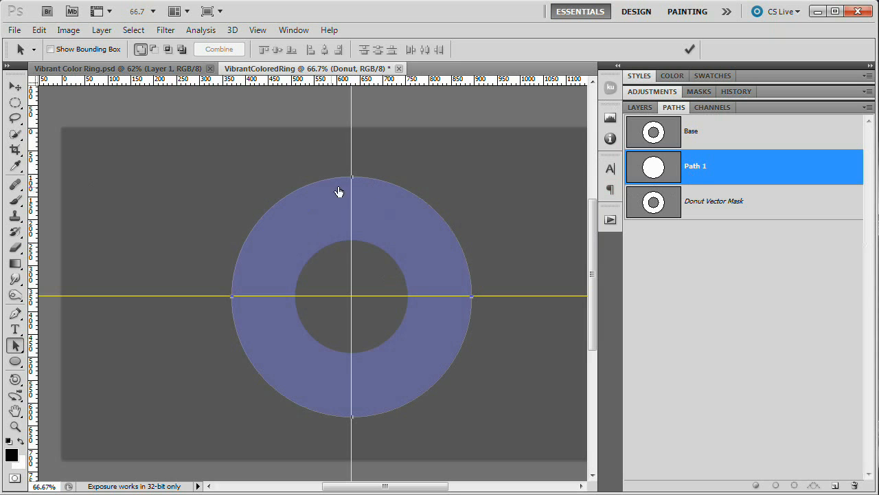
Free-transform the Path 1 circle from a top-centre reference point, reducing its height to about 72.5%.
key(ctrl+t)
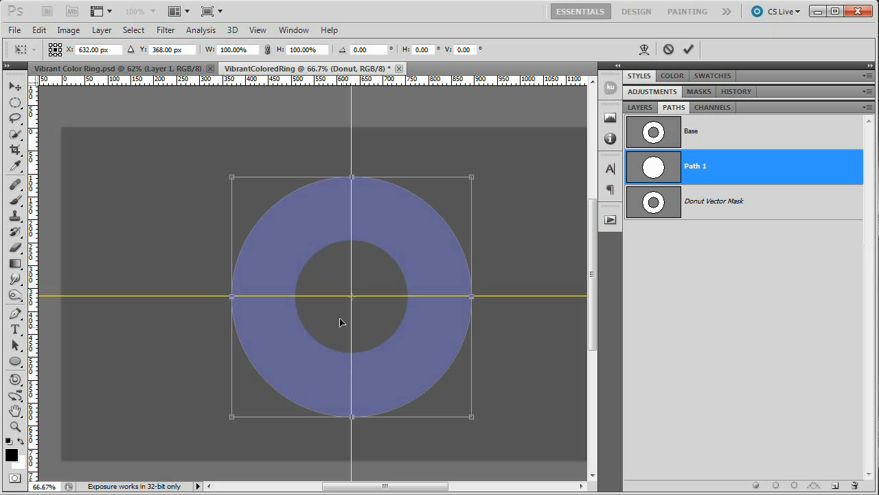
click(55, 44)
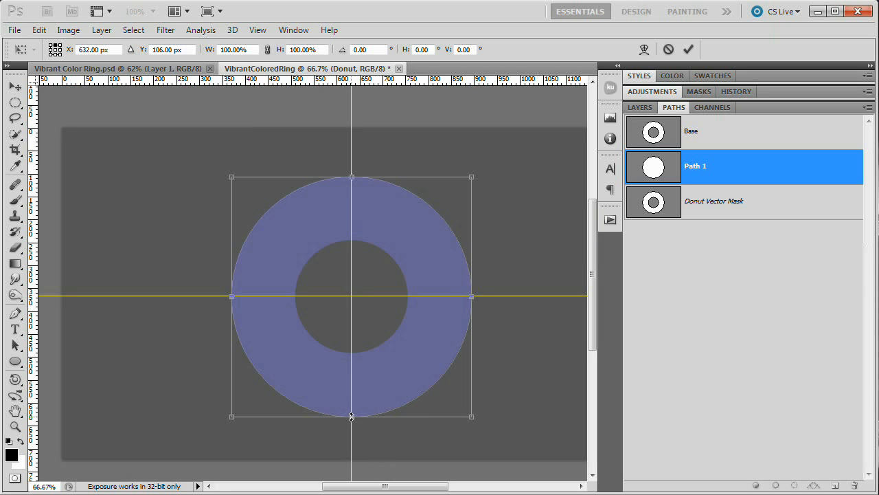
drag(351, 416, 352, 350)
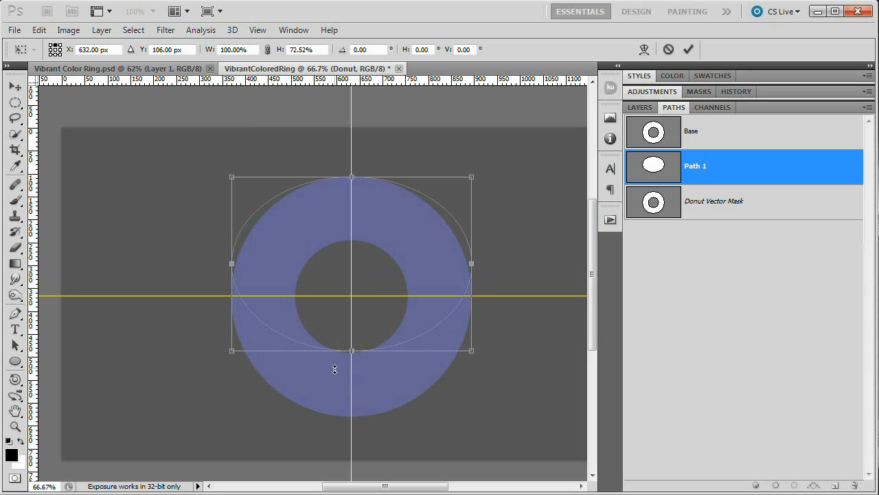
Refine the transformed path's height to about 73.1%, bringing its lowest point closer to the lower edge of the ring's hole.
key(ctrl+plus)
key(ctrl+plus)
key(ctrl+plus)
key(ctrl+plus)
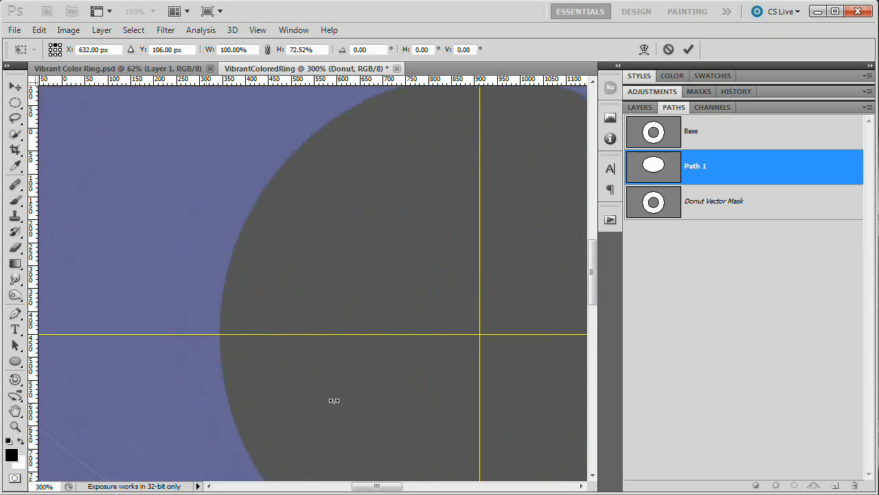
drag(457, 366, 283, 50)
drag(372, 360, 360, 325)
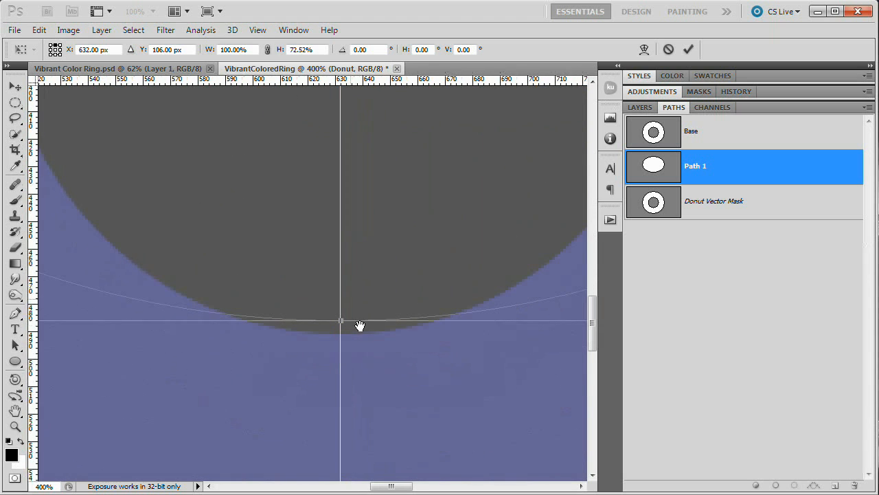
key(ctrl+plus)
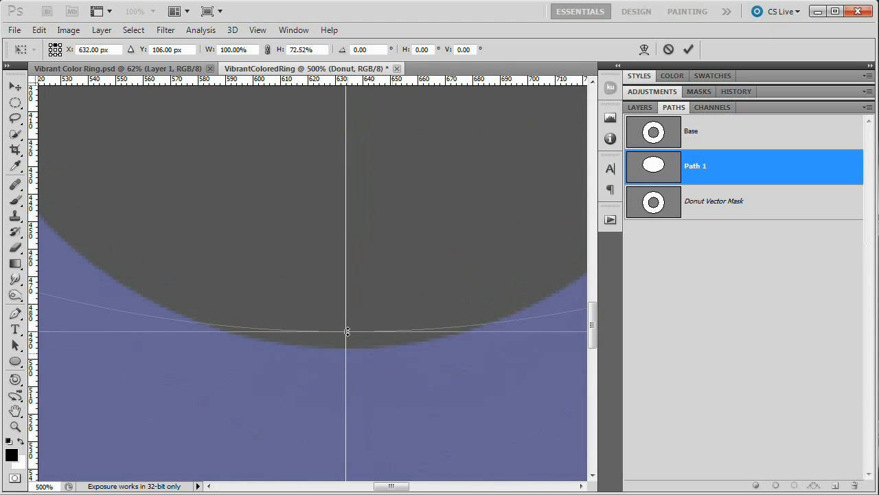
drag(348, 335, 346, 342)
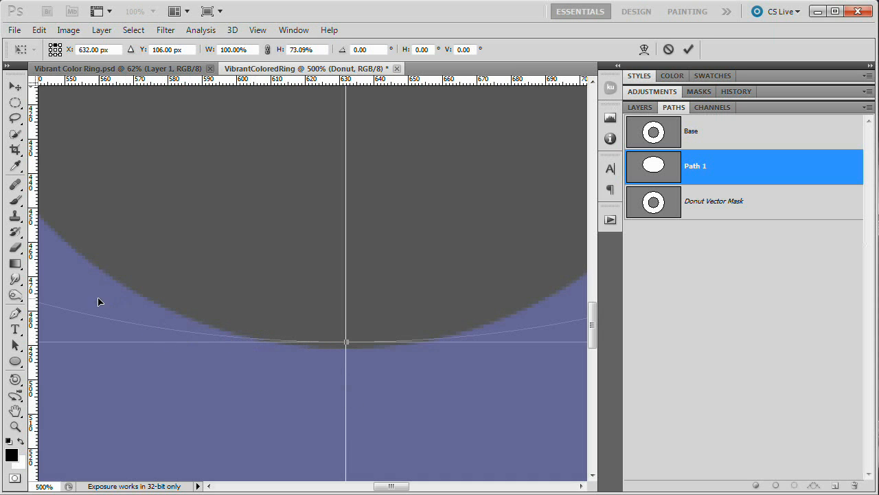
Narrow the Path 1 ellipse symmetrically to about 90.85% width so its upper curve follows the ring's outer edge, and apply the transform.
key(ctrl+minus)
key(ctrl+minus)
key(ctrl+minus)
key(ctrl+minus)
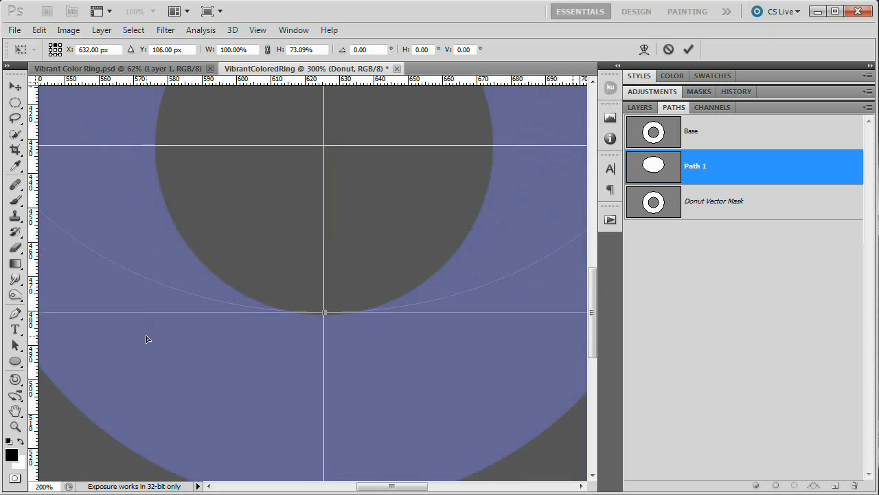
key(ctrl+minus)
scroll(361, 265, up, 3)
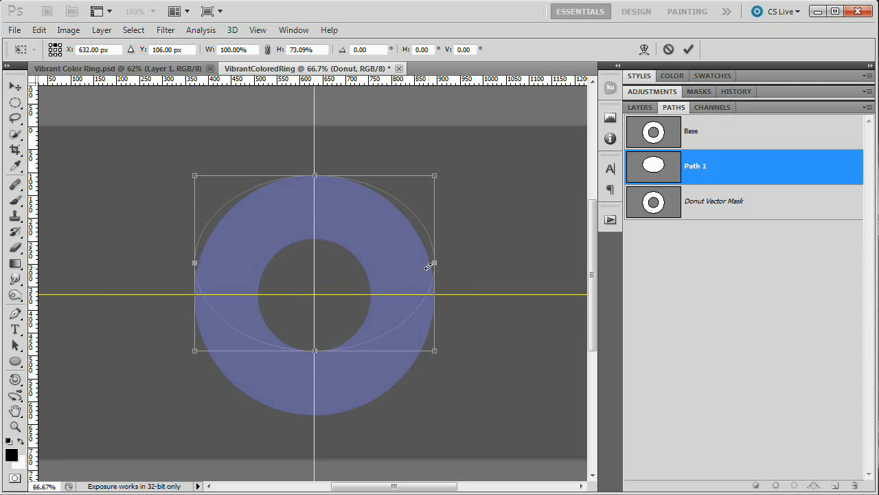
mouse_move(435, 261)
mouse_down()
mouse_move(416, 260)
mouse_move(425, 259)
mouse_up()
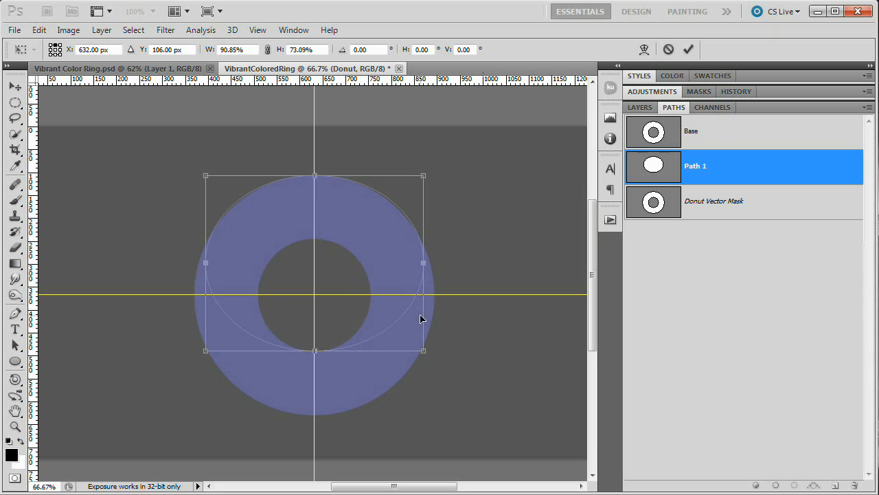
click(688, 51)
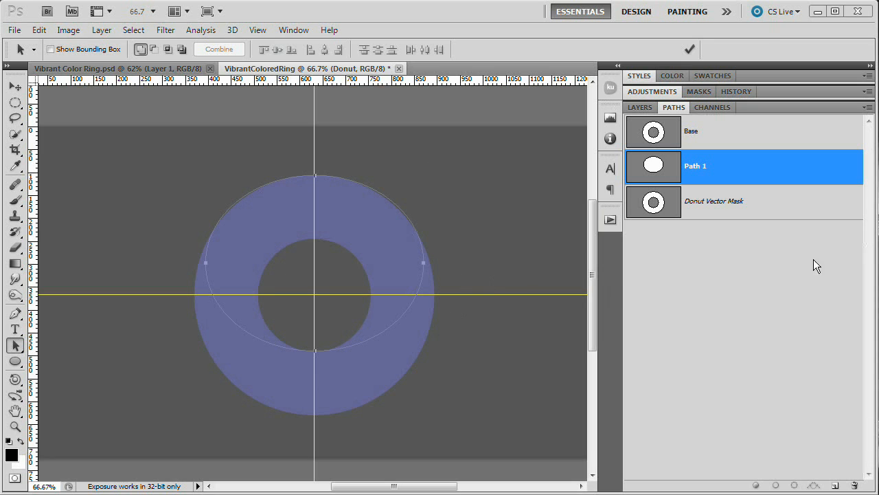
Create a new path named Path 2 and paste a copy of the Path 1 ellipse into it.
click(836, 486)
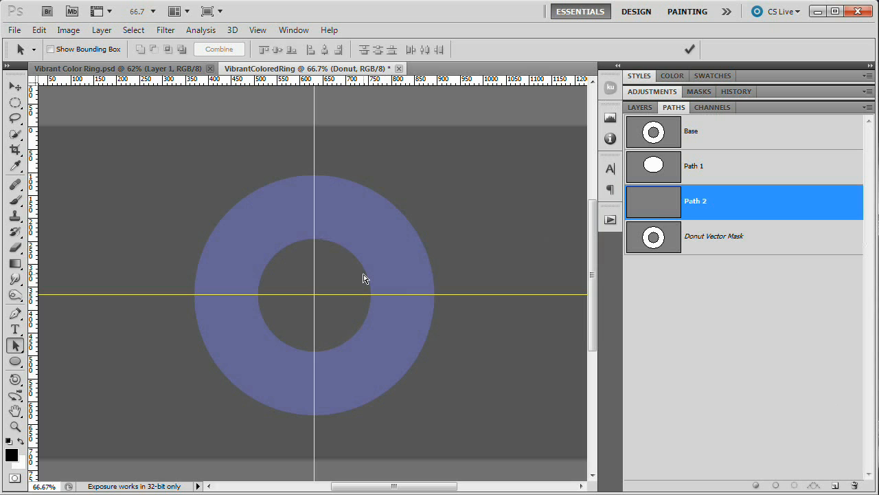
click(671, 169)
drag(457, 141, 372, 299)
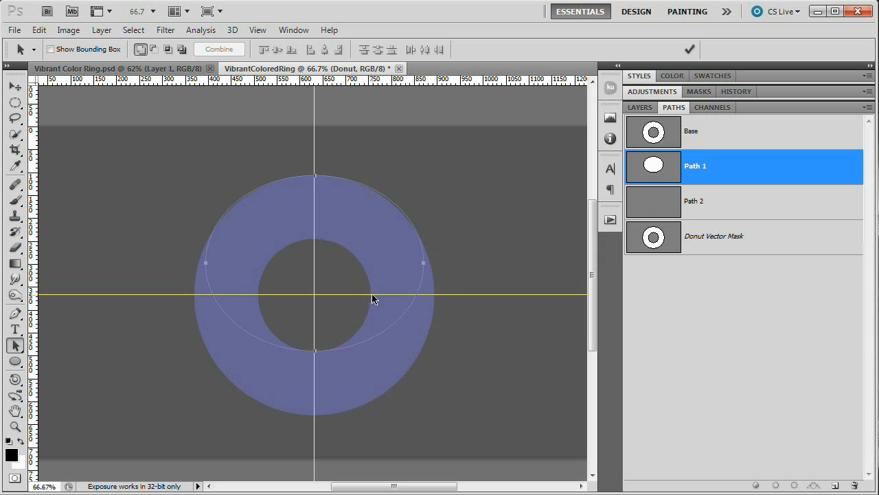
click(670, 206)
key(ctrl+v)
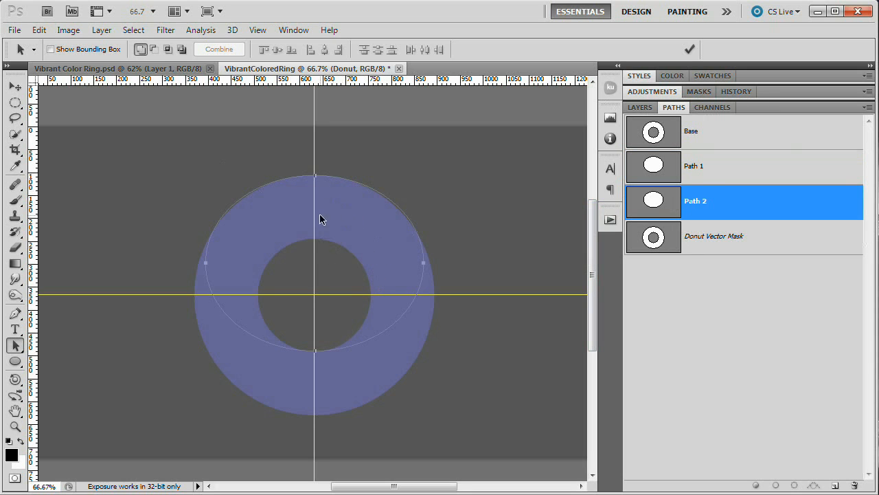
Free-transform the Path 2 ellipse, flipping it vertically and moving it straight down to about Y 438.5 px.
key(ctrl+t)
right_click(359, 219)
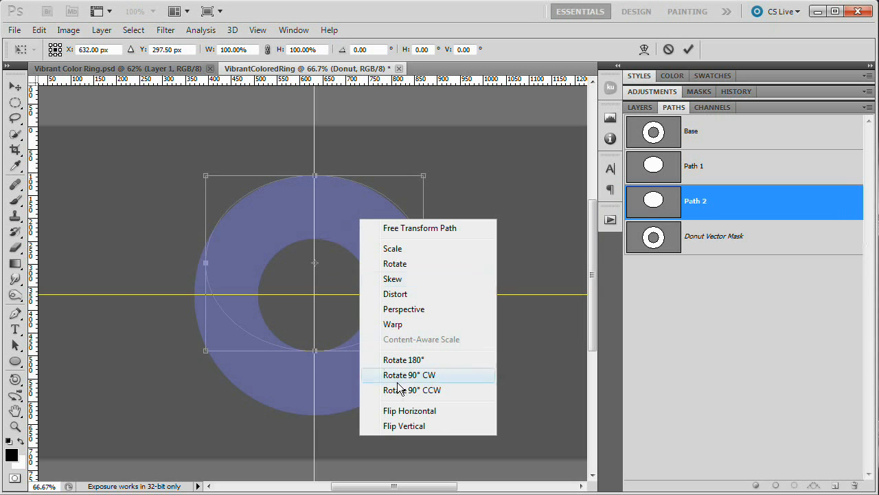
click(408, 426)
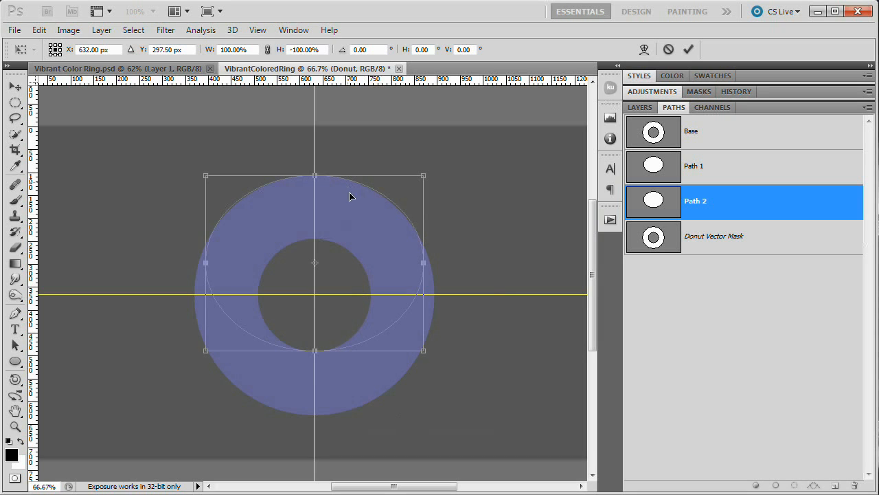
drag(350, 196, 359, 249)
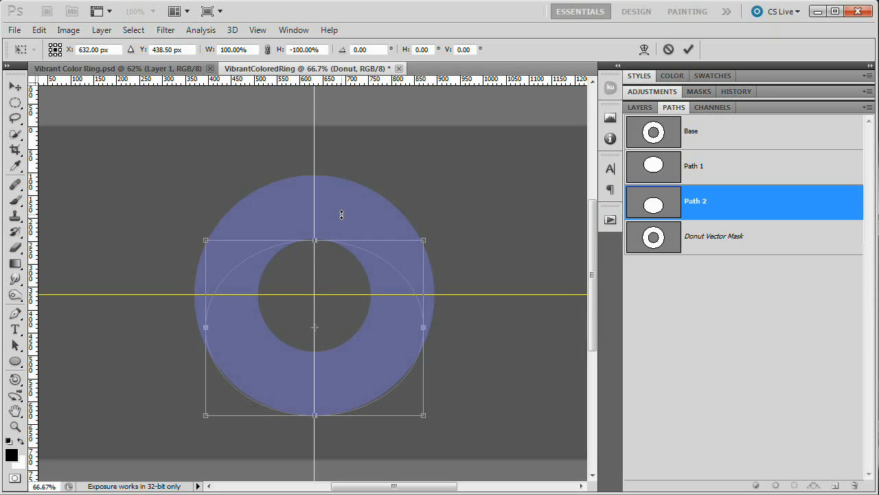
Nudge the flipped Path 2 ellipse up one pixel to Y 437.5 px at the hole's upper edge and apply the transform.
key(ctrl+plus)
key(ctrl+plus)
key(ctrl+plus)
key(ctrl+plus)
drag(309, 230, 306, 394)
key(Up)
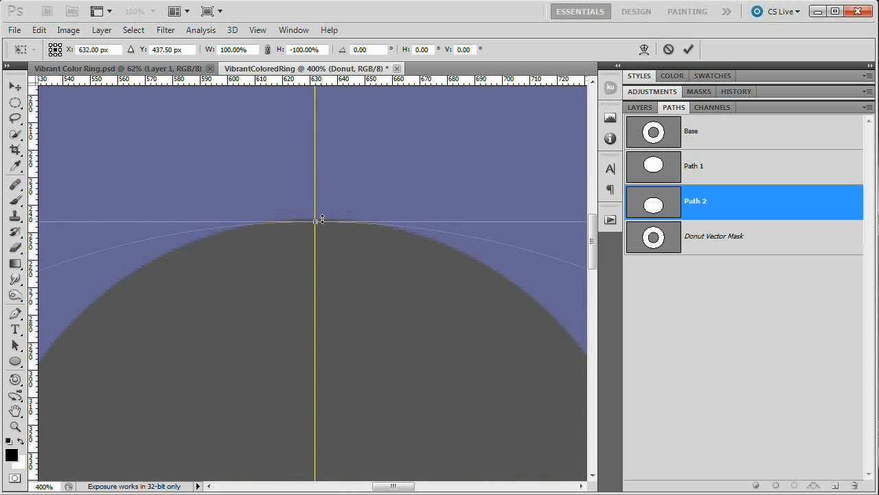
key(ctrl+plus)
key(ctrl+plus)
scroll(326, 350, up, 3)
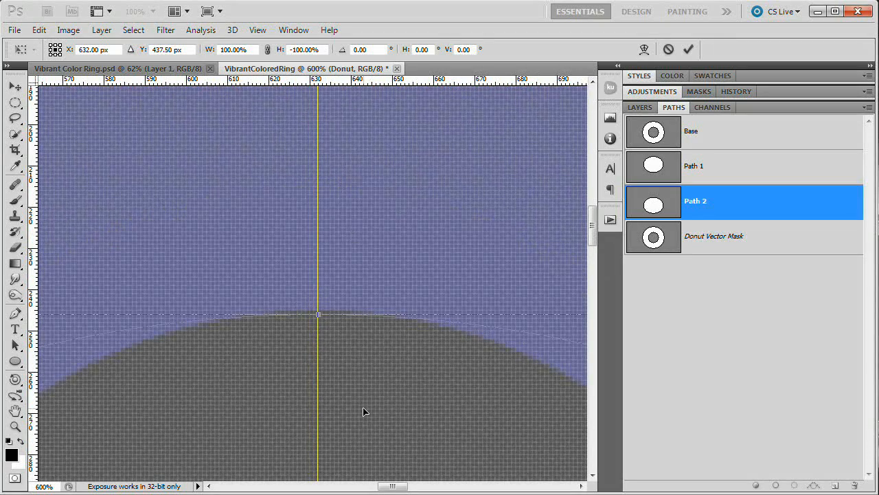
key(ctrl+0)
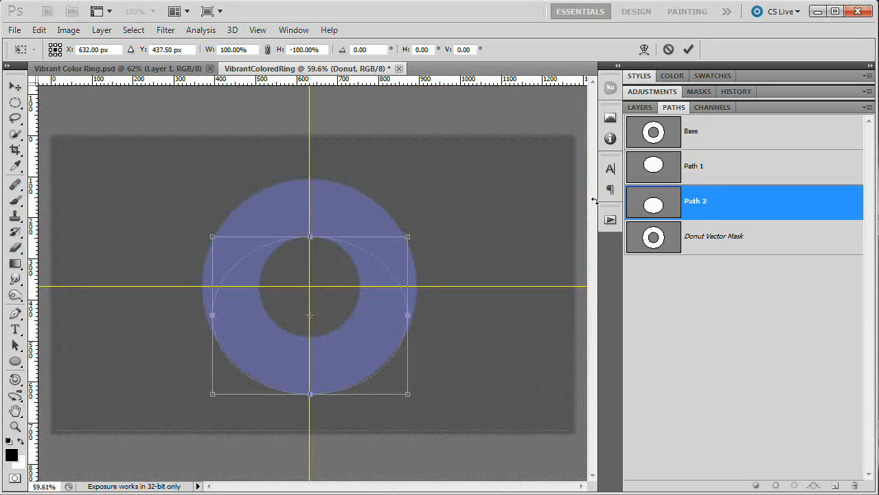
click(689, 49)
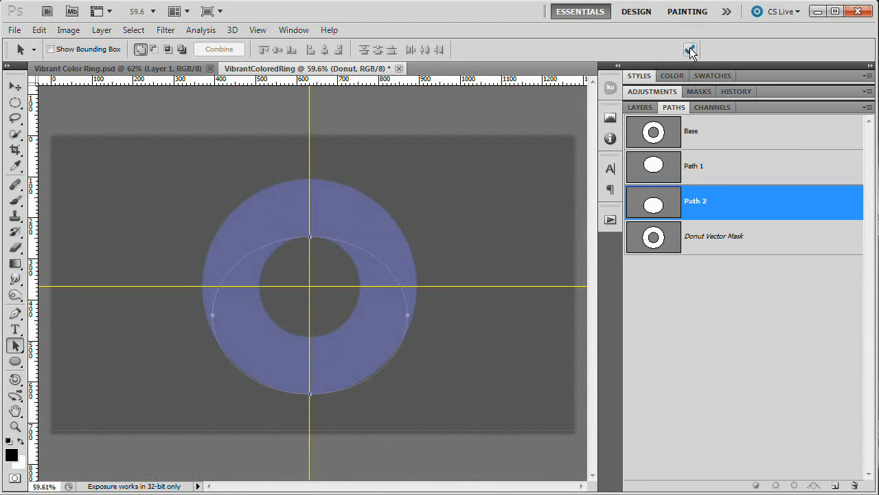
Compare the Path 1 and Path 2 ellipses against the ring by switching between them.
click(660, 161)
click(657, 199)
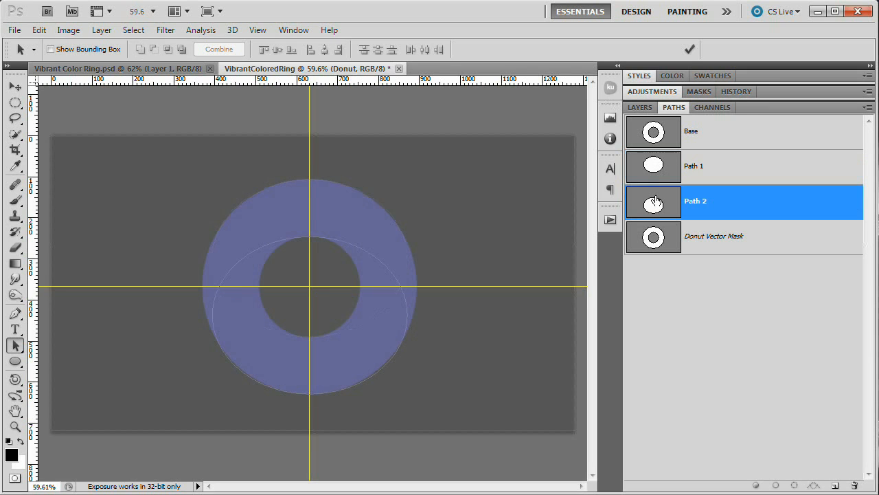
click(656, 178)
click(667, 206)
click(656, 168)
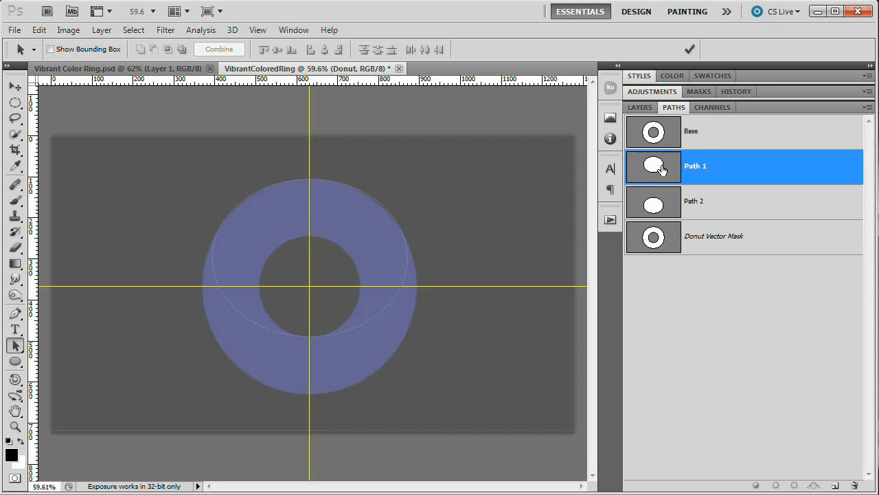
click(654, 203)
Using Direct Selection, move Path 1's rightmost anchor point 150 px outward and extend its lower direction handle straight down beyond the canvas.
click(658, 170)
drag(15, 345, 48, 359)
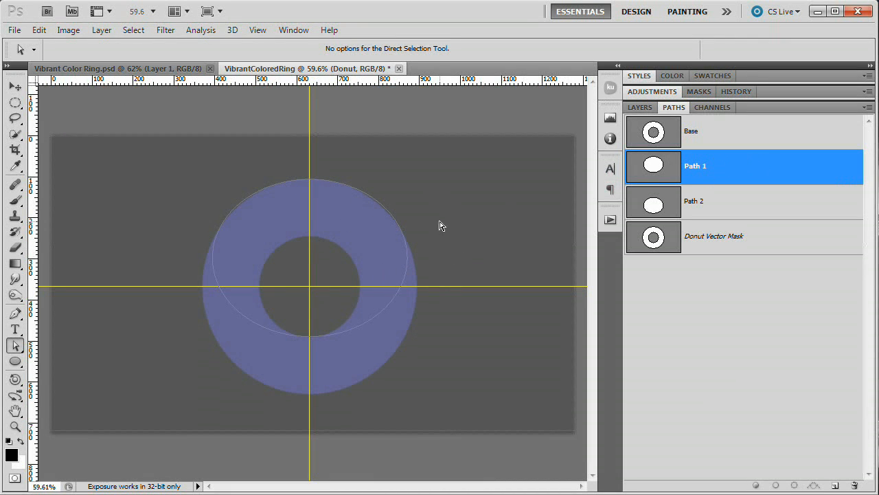
drag(439, 219, 389, 281)
key(shift+Right)
key(shift+Right)
key(shift+Right)
key(shift+Right)
key(shift+Right)
key(shift+Right)
key(shift+Right)
key(shift+Right)
key(shift+Right)
key(shift+Right)
key(shift+Right)
key(shift+Right)
key(shift+Right)
key(shift+Right)
key(shift+Right)
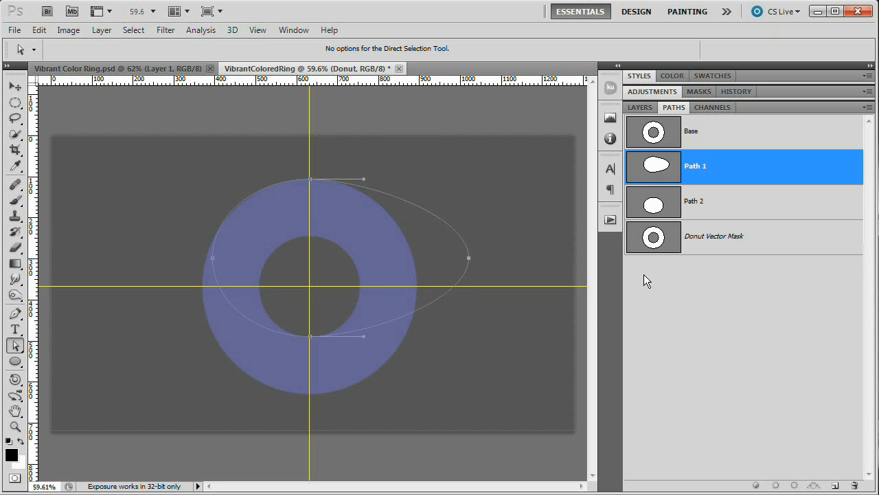
click(469, 257)
drag(469, 305, 462, 491)
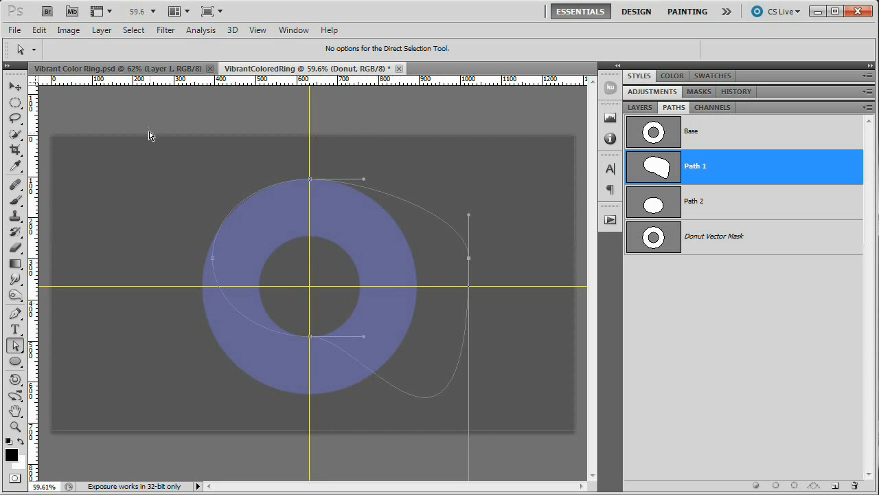
Examine Path 1 in the Vibrant Color Ring.psd reference, and return to VibrantColoredRing to check Path 2 and Path 1.
click(160, 69)
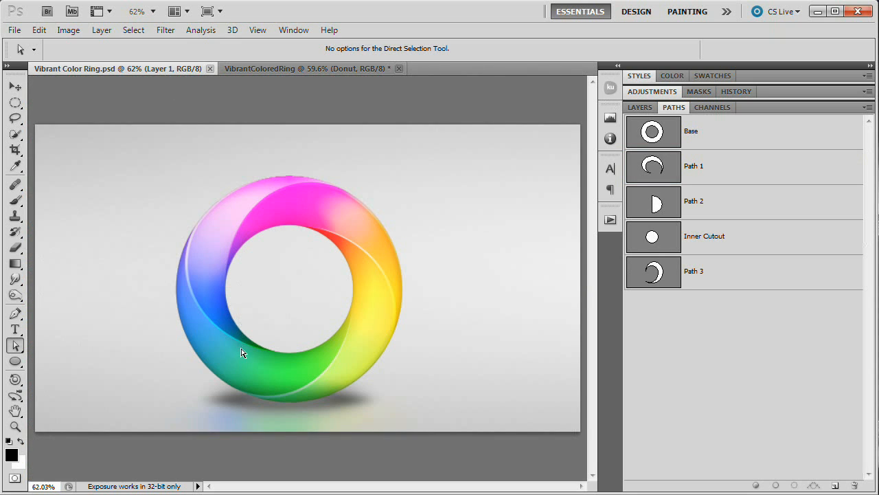
click(666, 171)
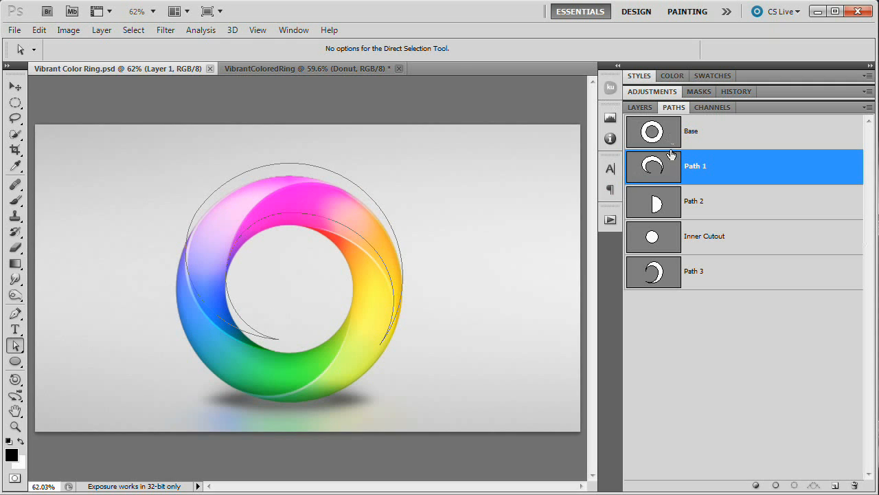
key(Escape)
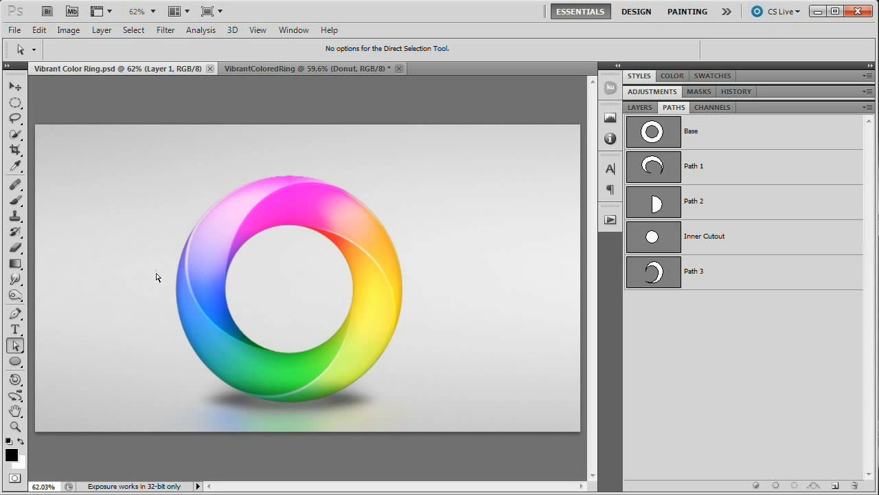
click(321, 67)
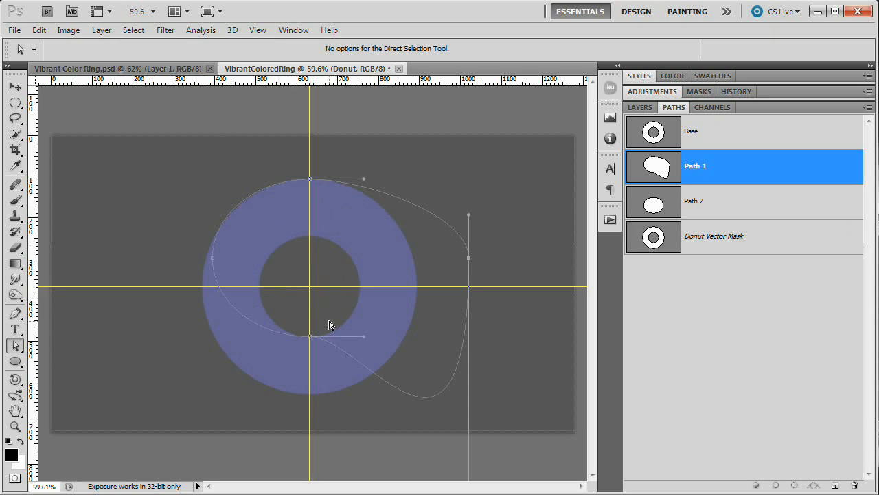
click(711, 206)
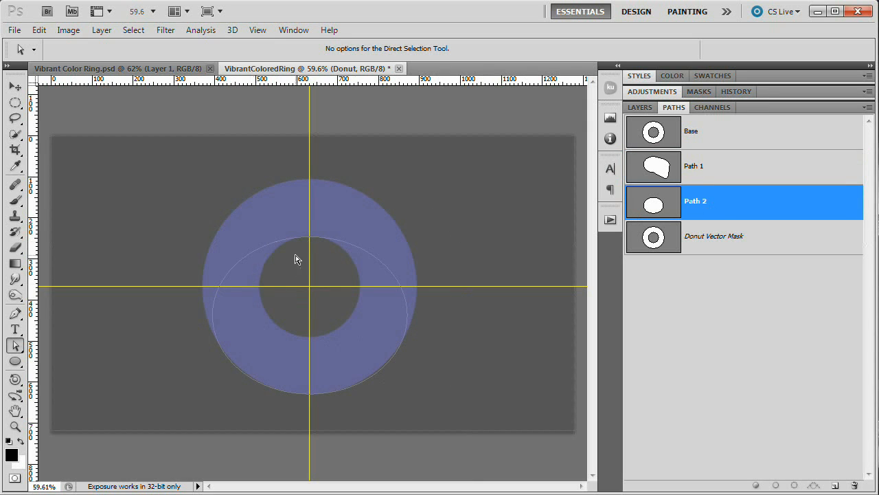
click(673, 174)
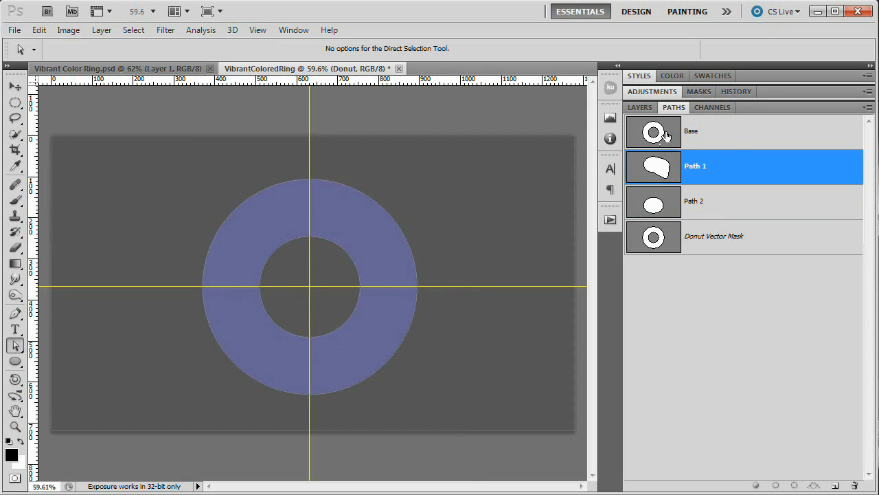
Copy the inner circle of the Base path into a new path named Path 3.
click(667, 139)
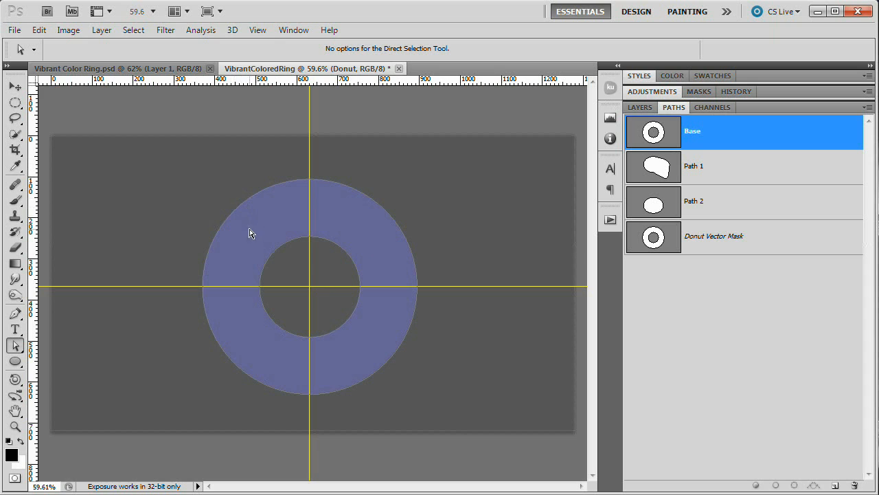
drag(245, 229, 381, 350)
click(834, 485)
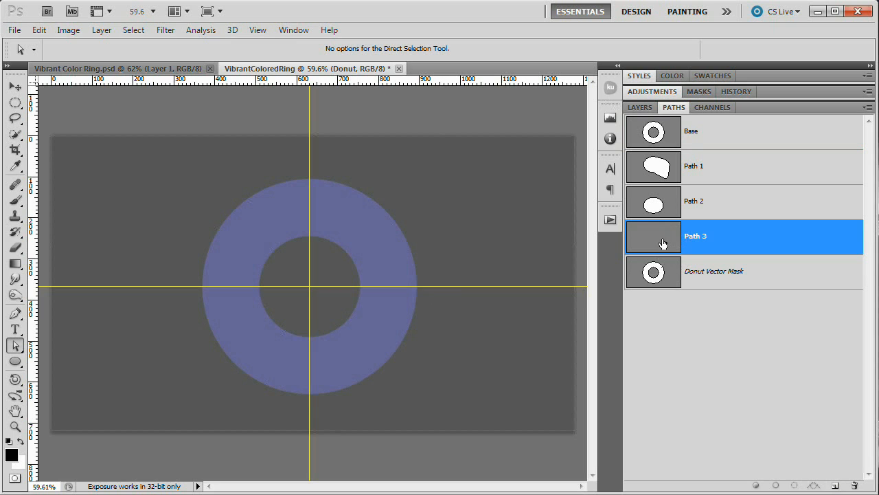
key(ctrl+v)
Select the Path 3 circle with the Path Selection tool and set it to subtract from the path area.
drag(15, 349, 68, 343)
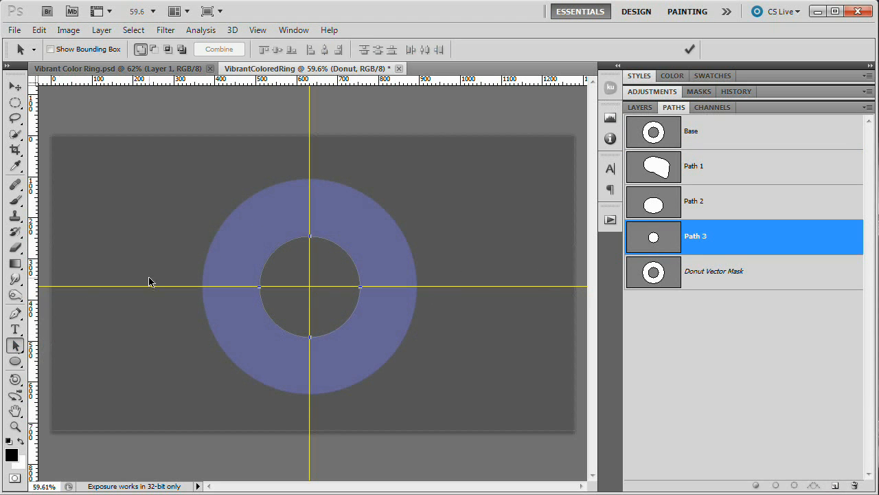
drag(249, 216, 373, 336)
click(155, 50)
click(154, 50)
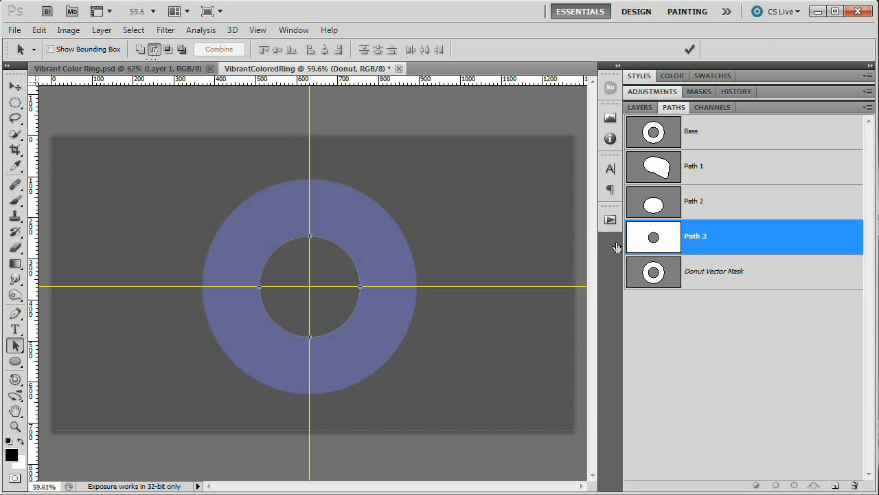
Paste the subtracting inner circle from Path 3 into Path 1 and Path 2, and check both cut-out shapes.
click(659, 172)
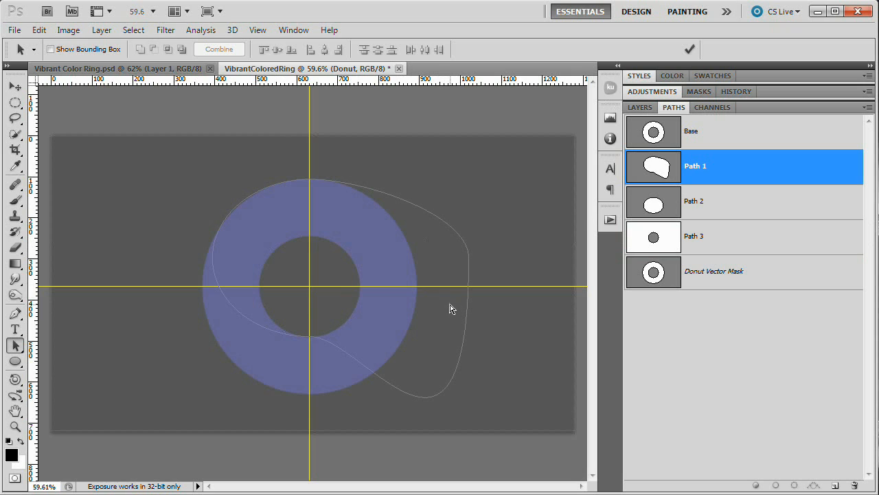
key(ctrl+v)
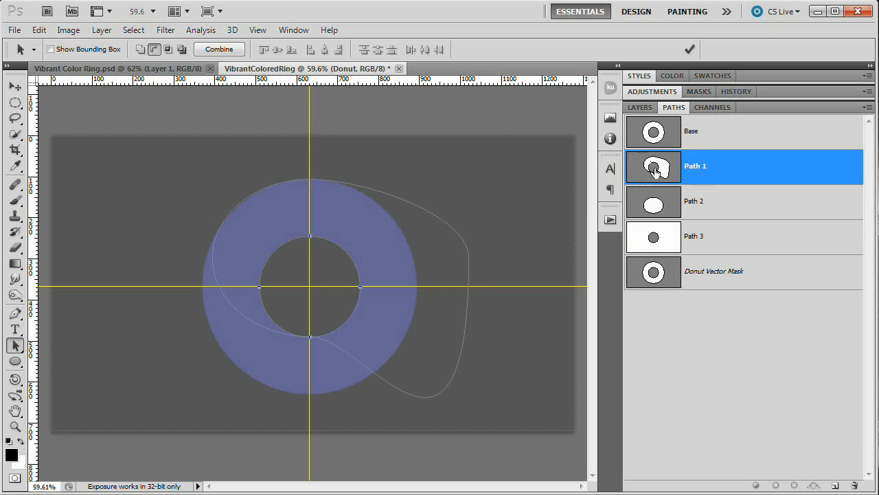
click(660, 201)
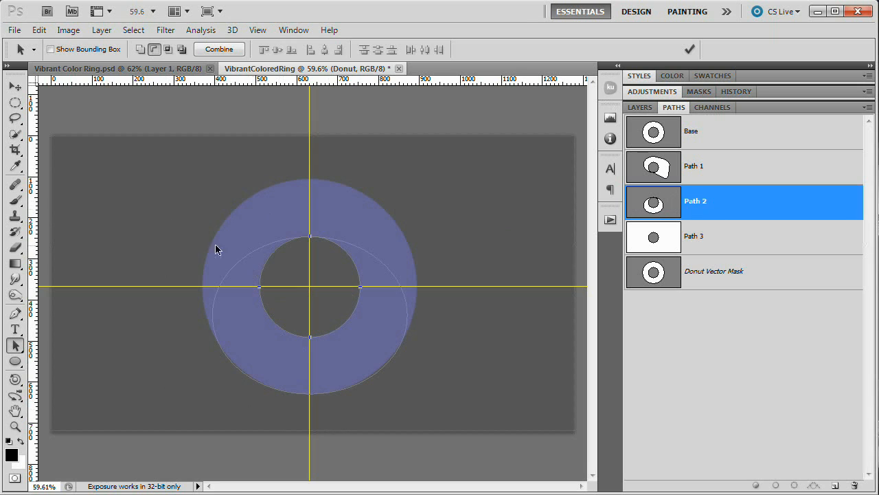
drag(167, 195, 311, 431)
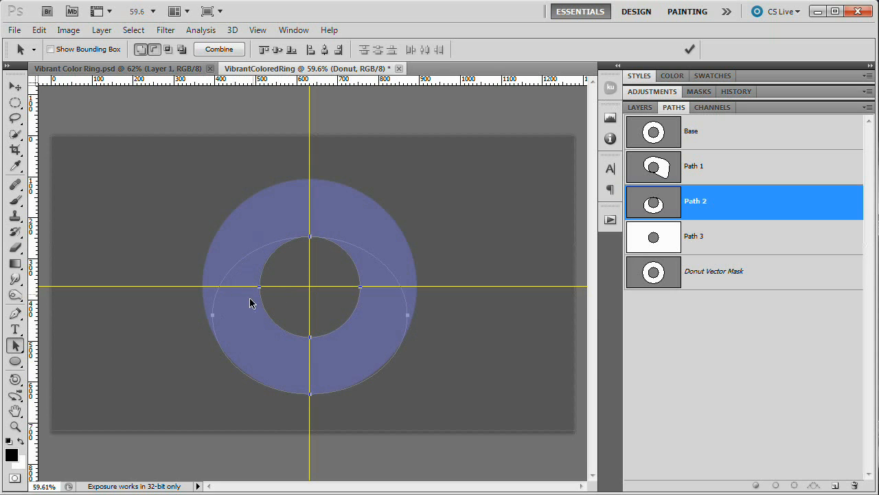
click(656, 168)
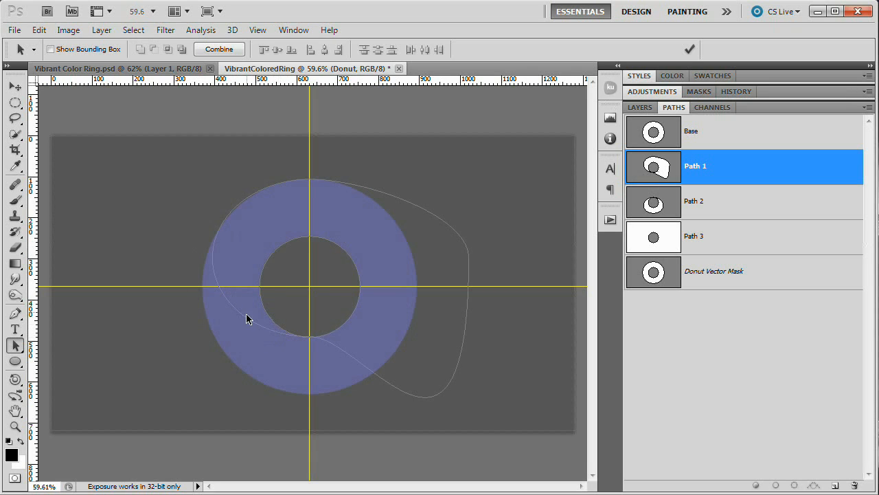
click(654, 208)
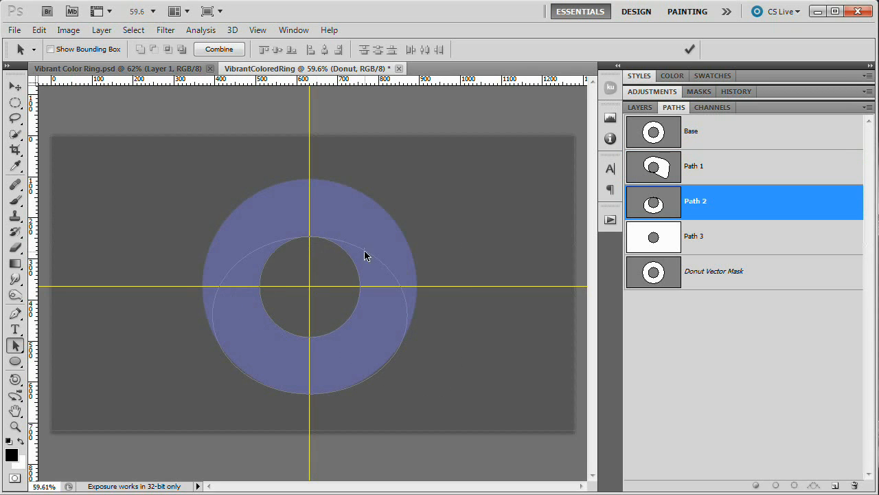
Draw a subtracting rectangle over the left half of Path 2, ending at the vertical centre guide.
click(692, 178)
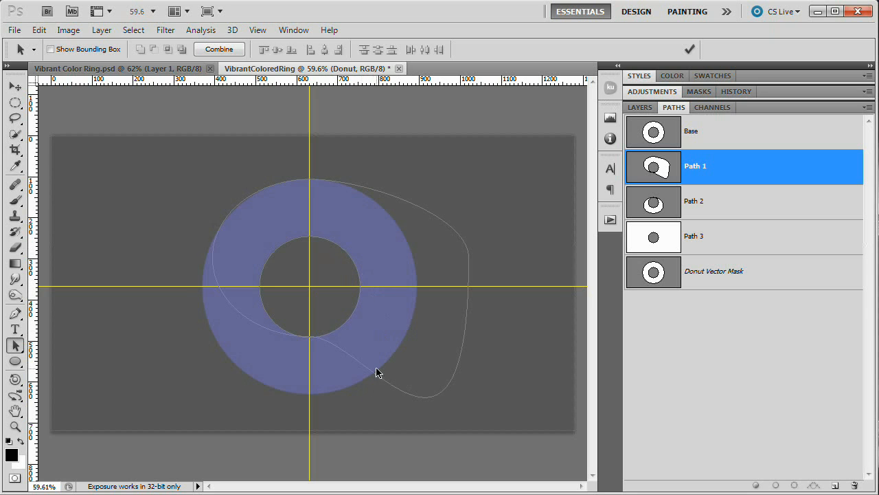
click(663, 209)
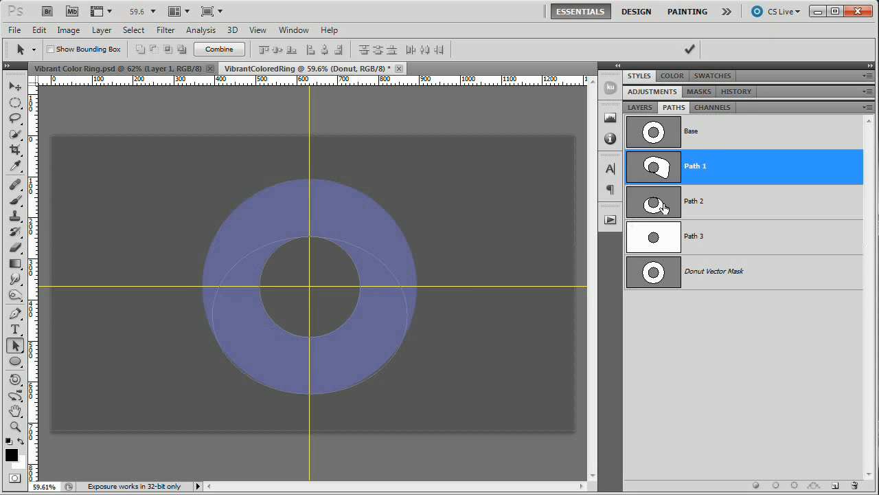
click(15, 360)
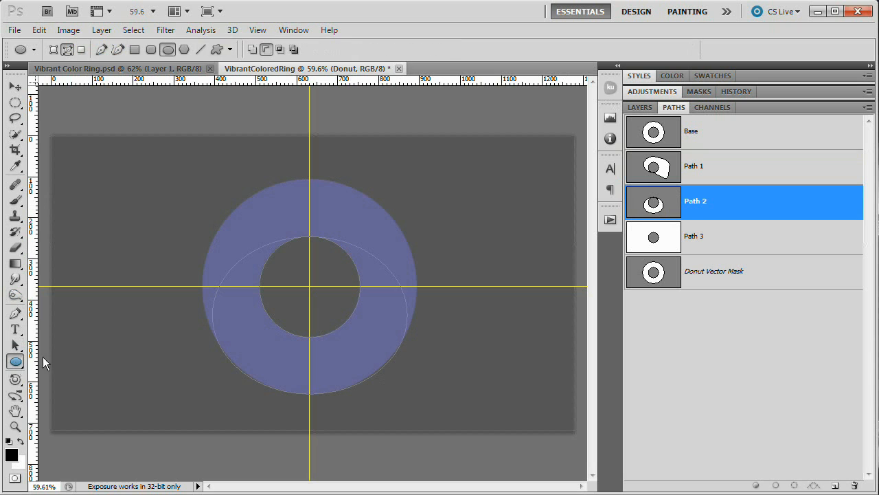
right_click(16, 361)
click(81, 362)
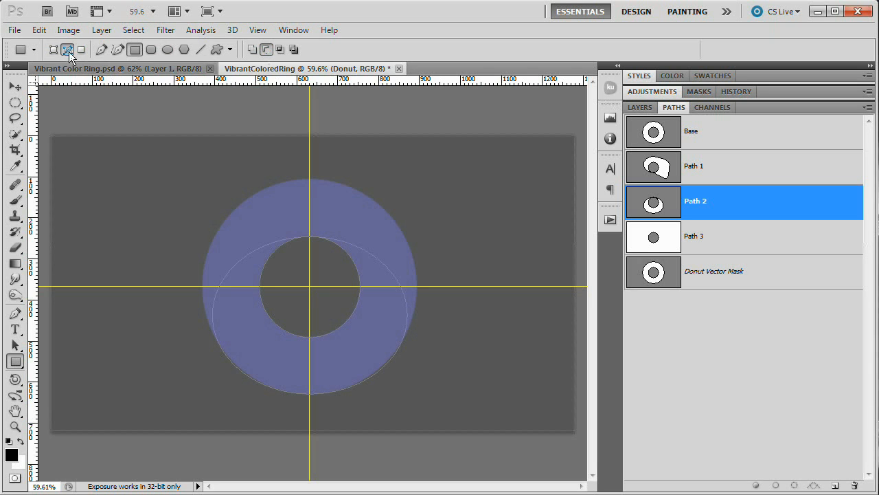
click(257, 29)
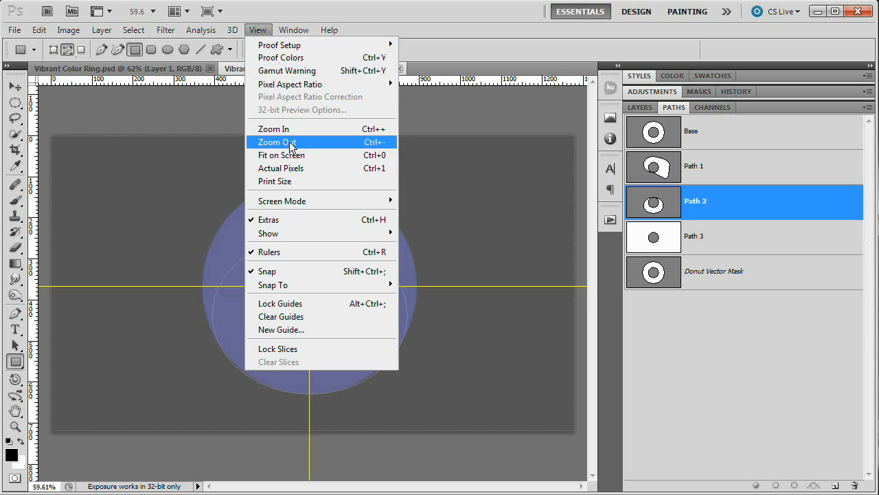
click(168, 116)
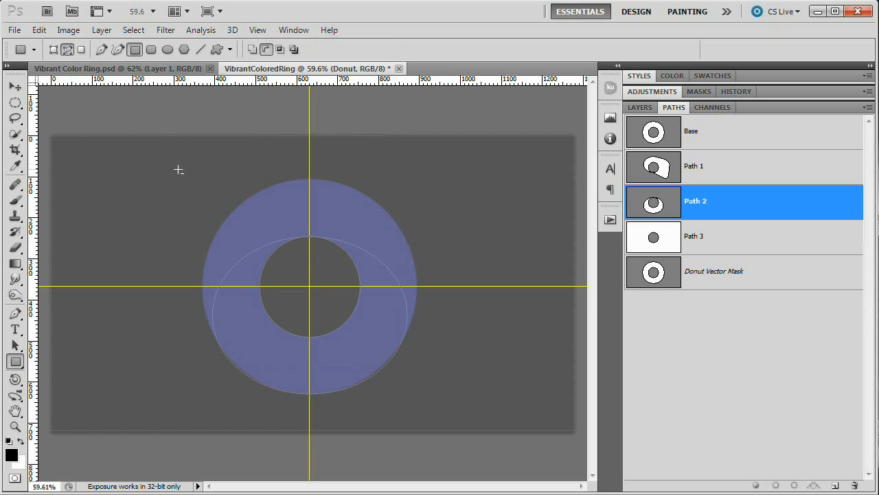
drag(169, 157, 309, 415)
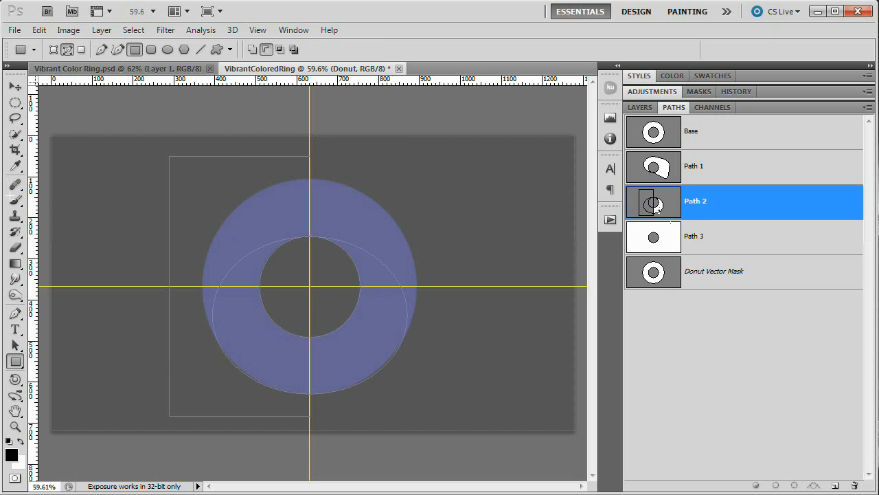
Combine all Path 2 components into a single crescent and set it to subtract from the path area.
drag(15, 344, 44, 342)
drag(111, 193, 432, 398)
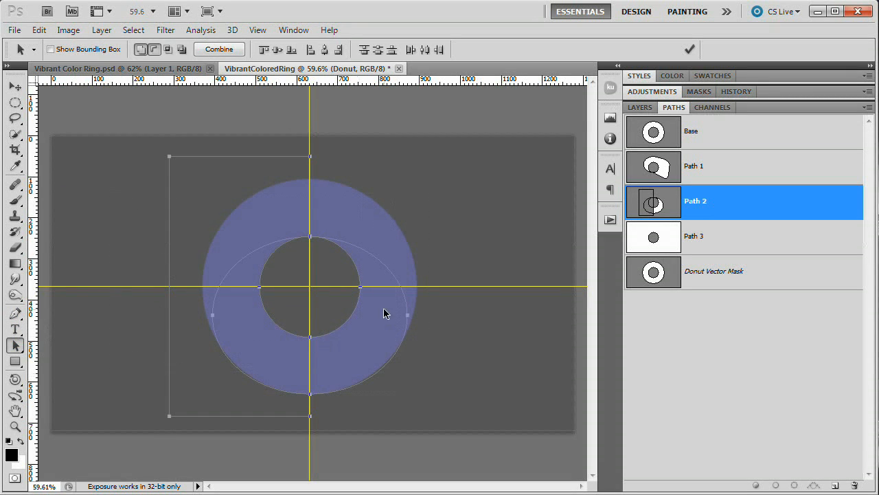
click(224, 52)
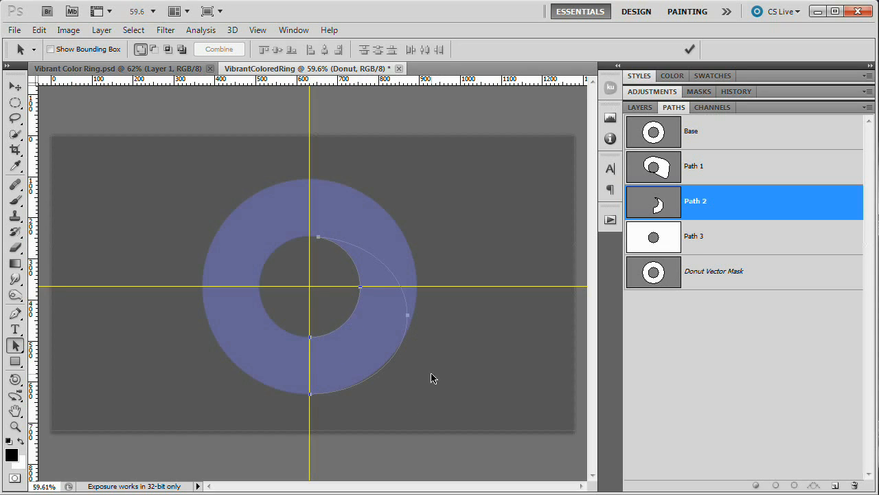
drag(432, 376, 304, 297)
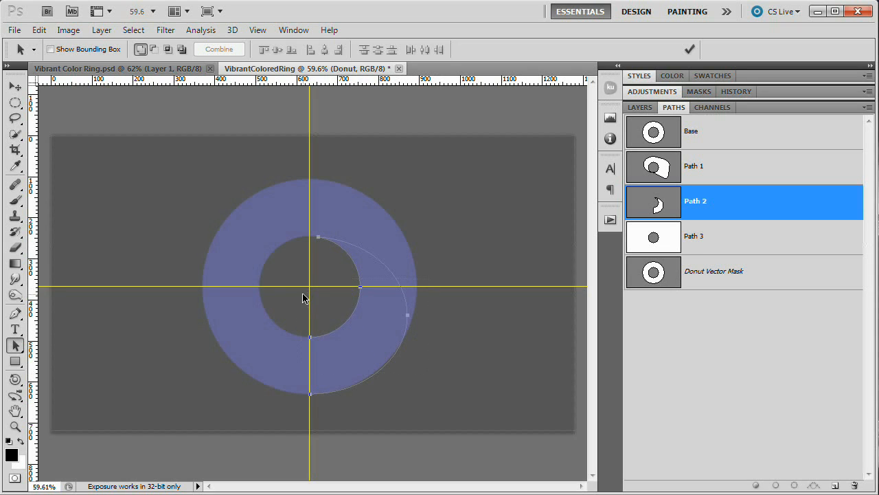
click(154, 49)
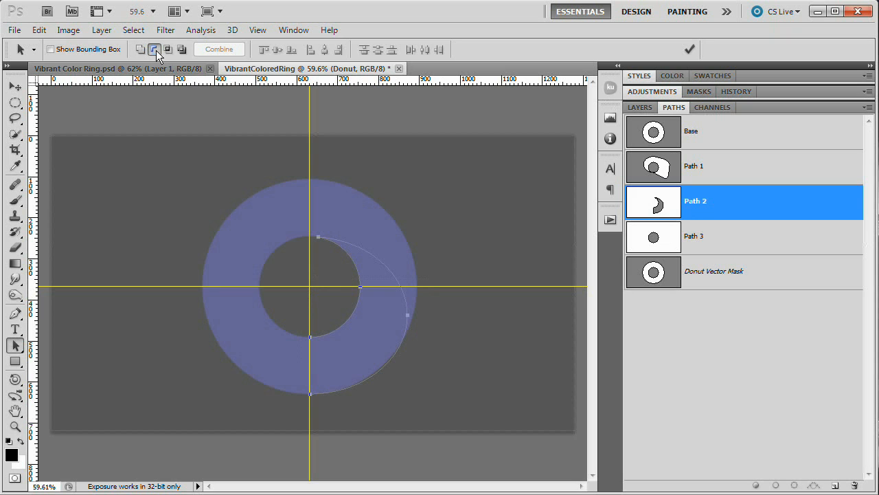
Try to cut the crescent out of Path 1 by pasting it there and combining all components.
click(669, 175)
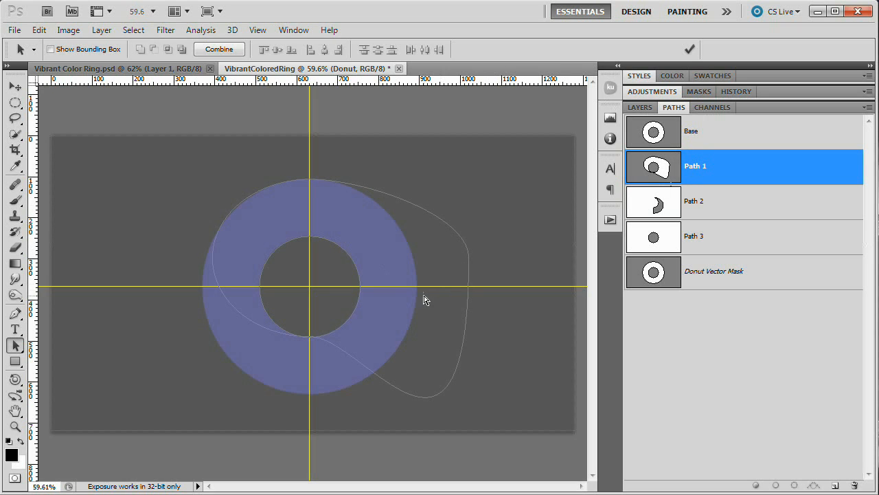
key(ctrl+v)
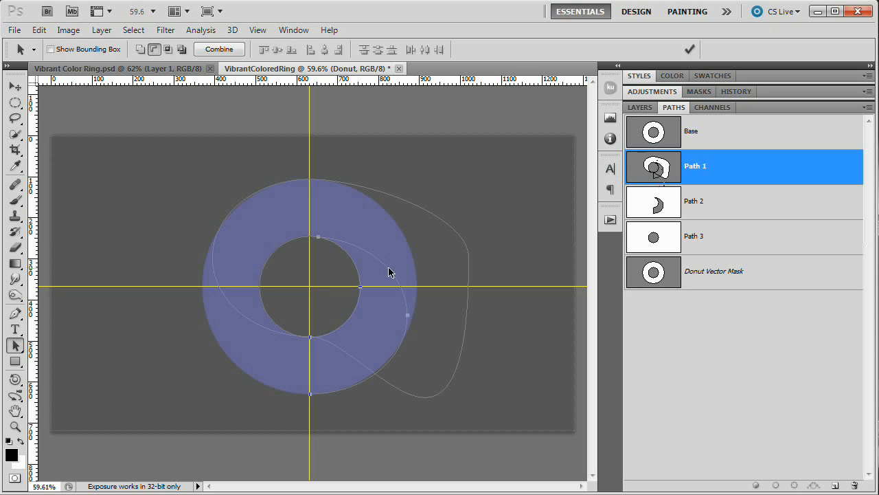
drag(509, 187, 168, 390)
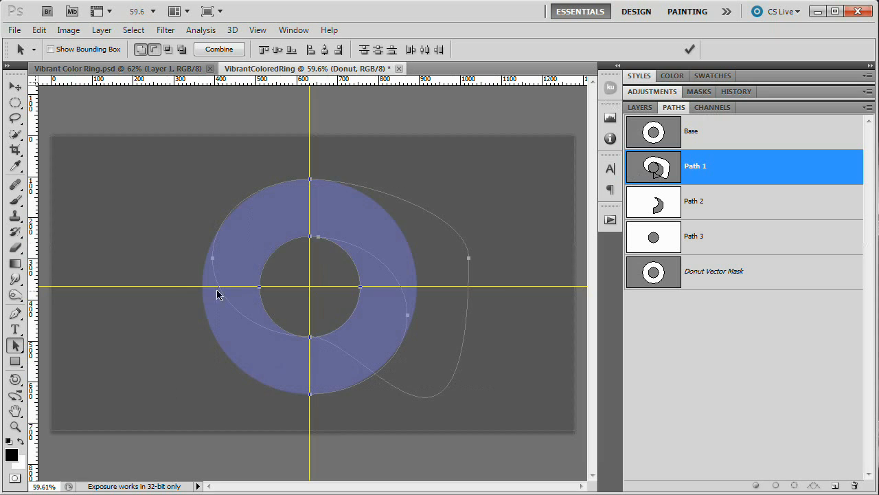
click(219, 50)
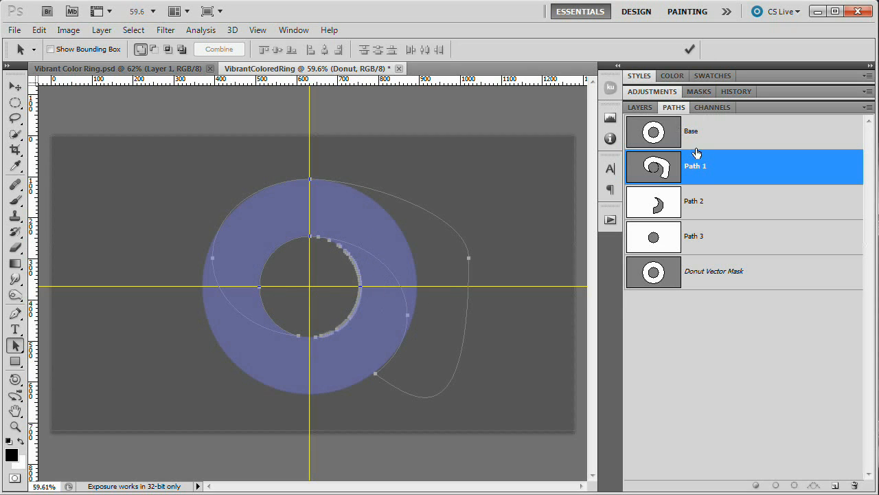
click(701, 171)
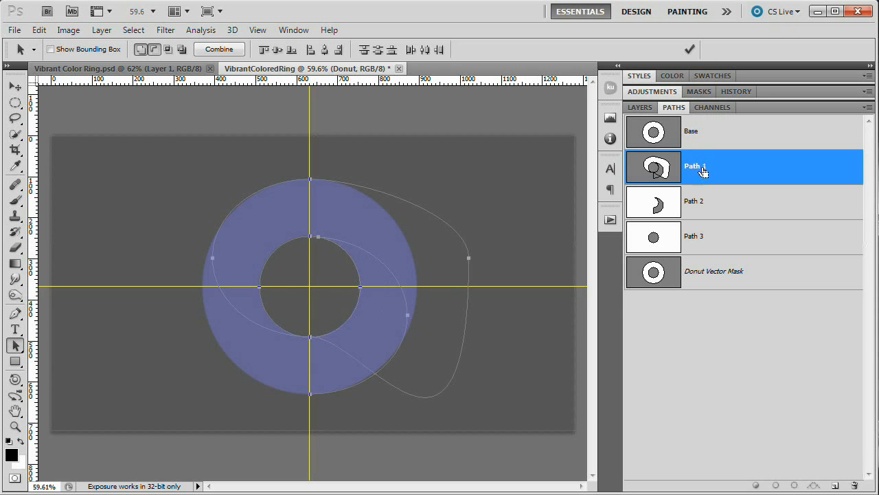
Nudge the subtracting crescent in Path 2 slightly to the left.
click(731, 218)
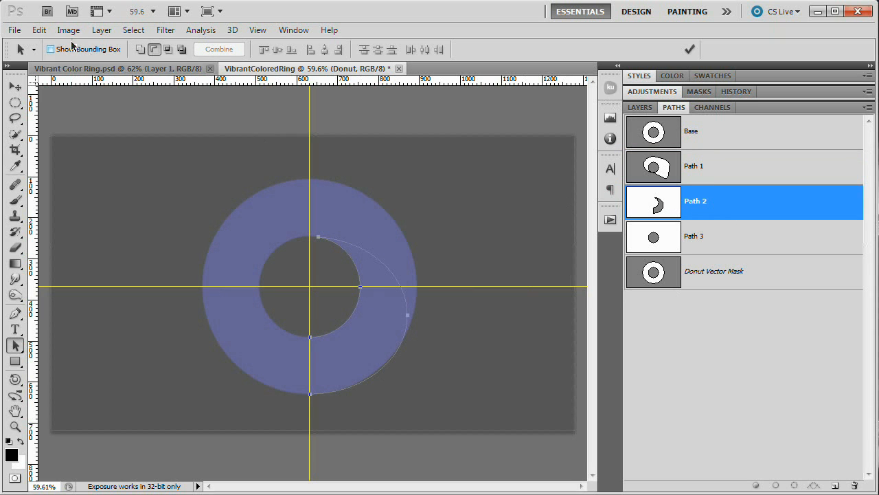
click(39, 29)
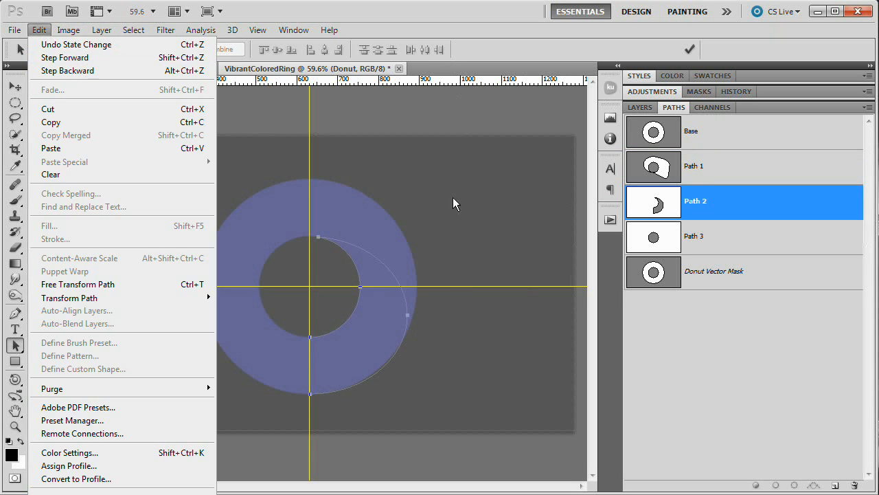
click(402, 272)
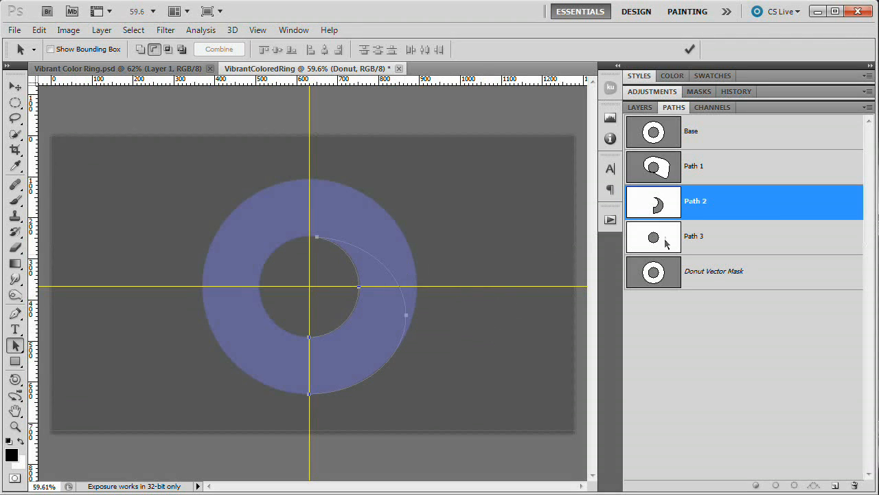
Paste the nudged crescent from Path 2 into Path 1 and combine all of the path's components.
click(656, 167)
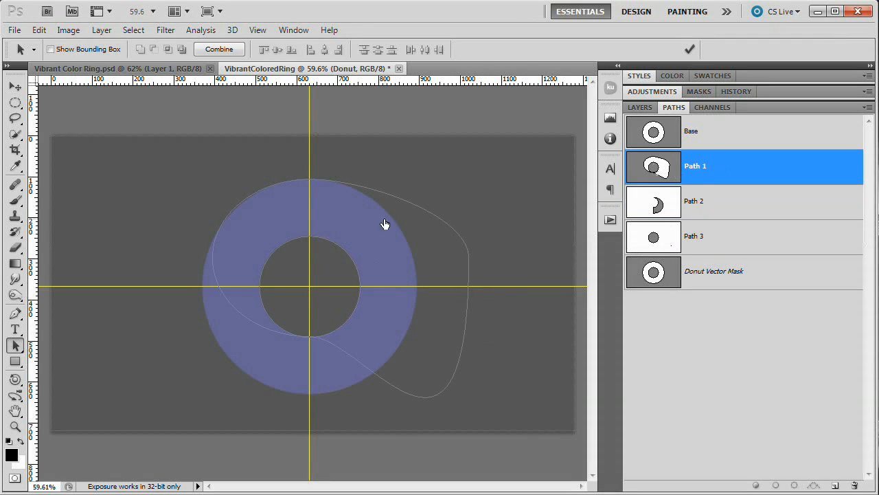
click(298, 330)
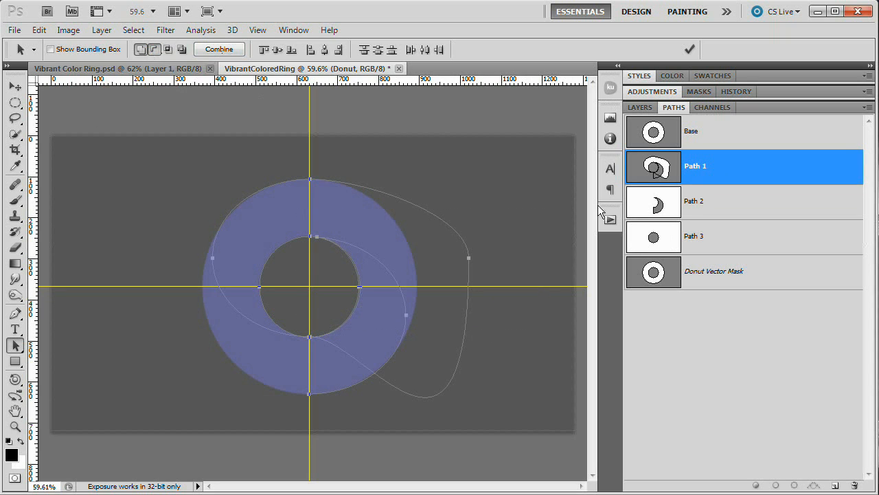
click(217, 49)
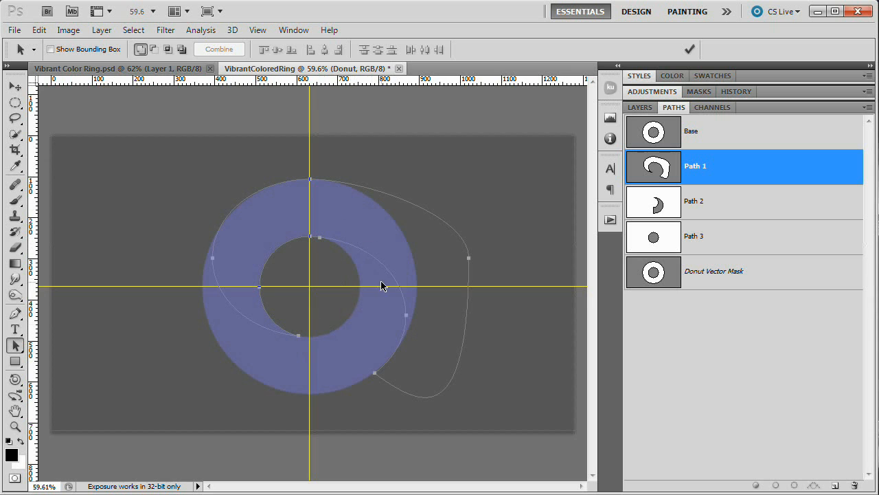
key(ctrl+minus)
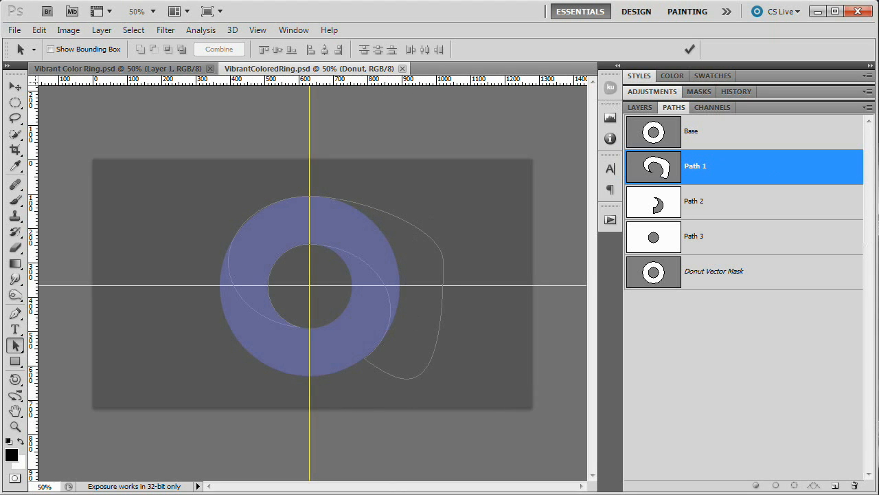
Copy both circles of the Base path and paste them into Path 1.
click(690, 130)
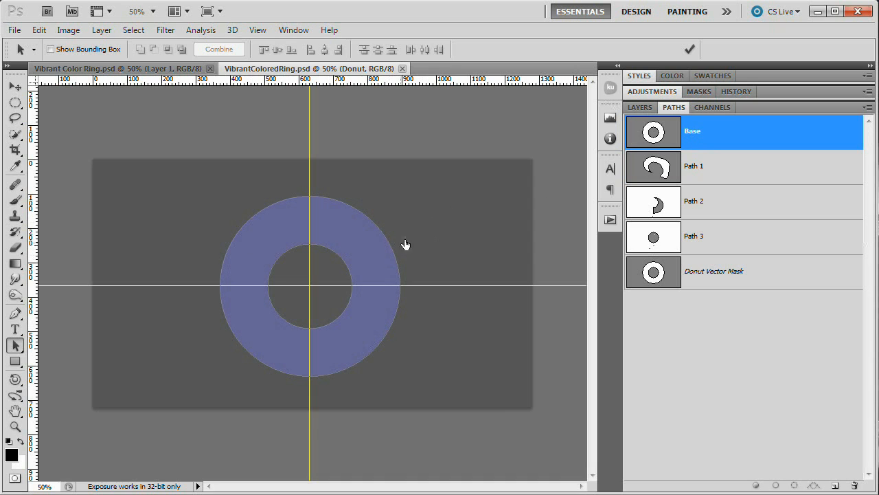
drag(447, 204, 298, 337)
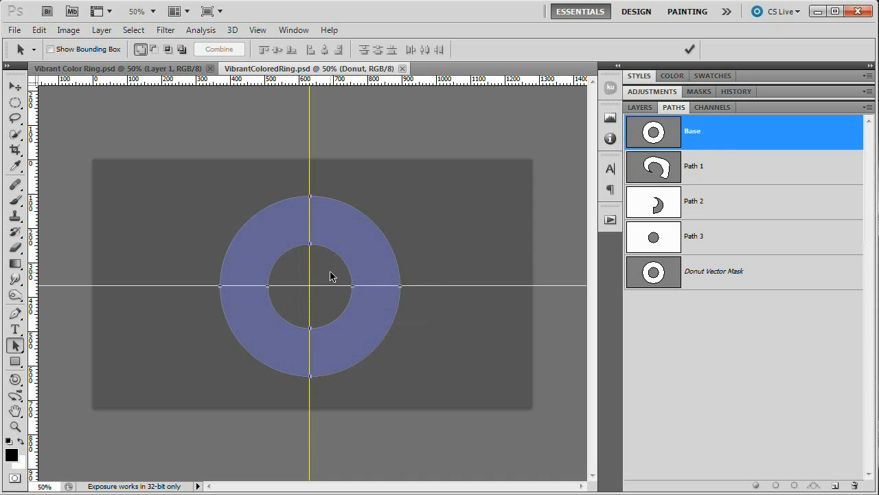
click(710, 167)
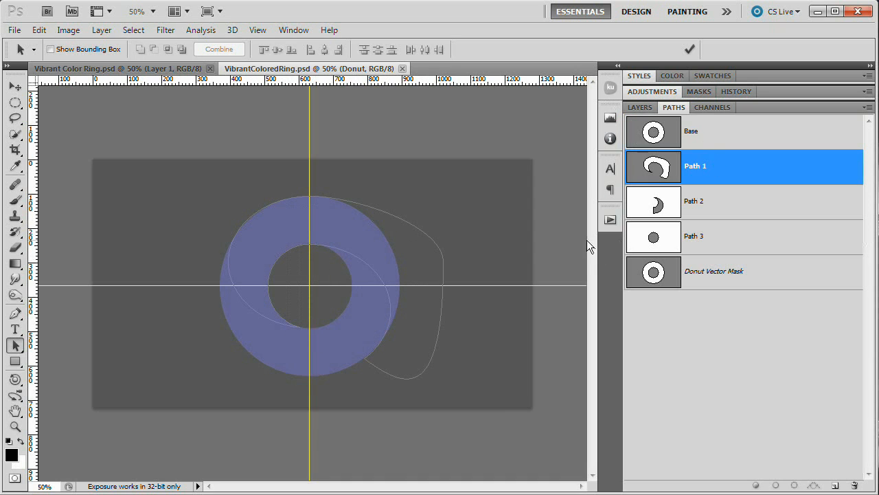
key(ctrl+v)
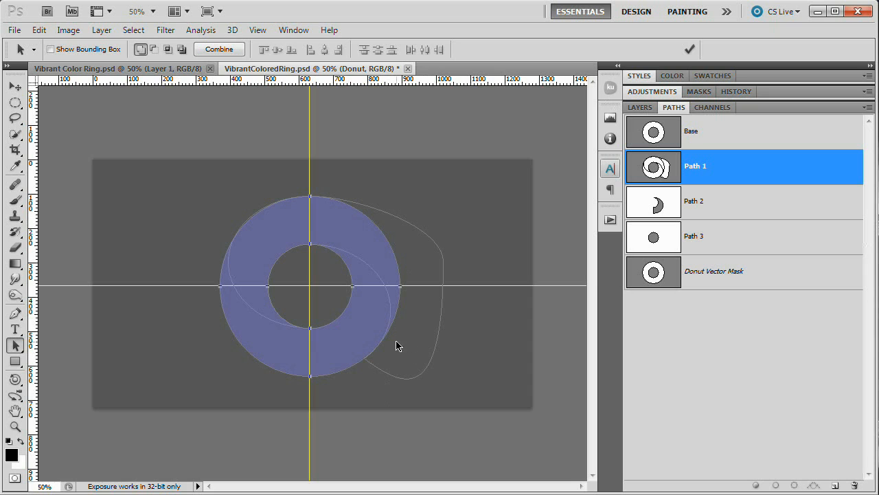
Set the pasted Base ring to intersect path areas, combine the Path 1 components, and inspect the resulting points.
click(166, 50)
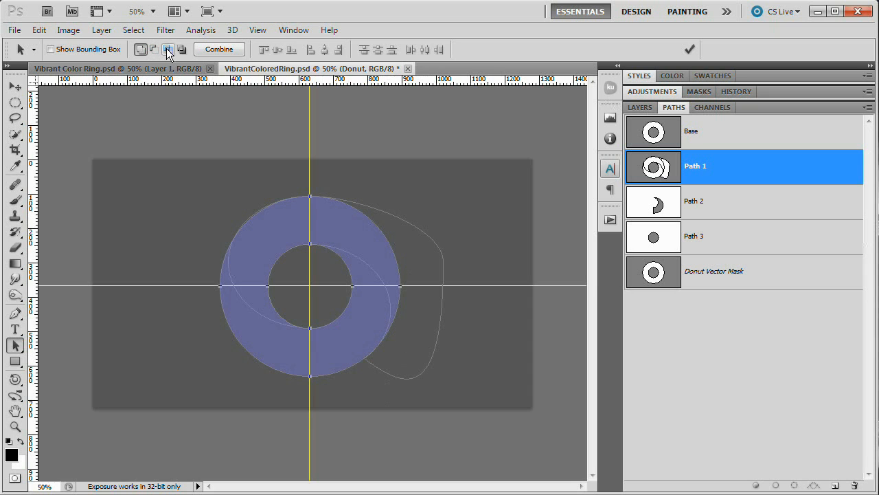
click(168, 50)
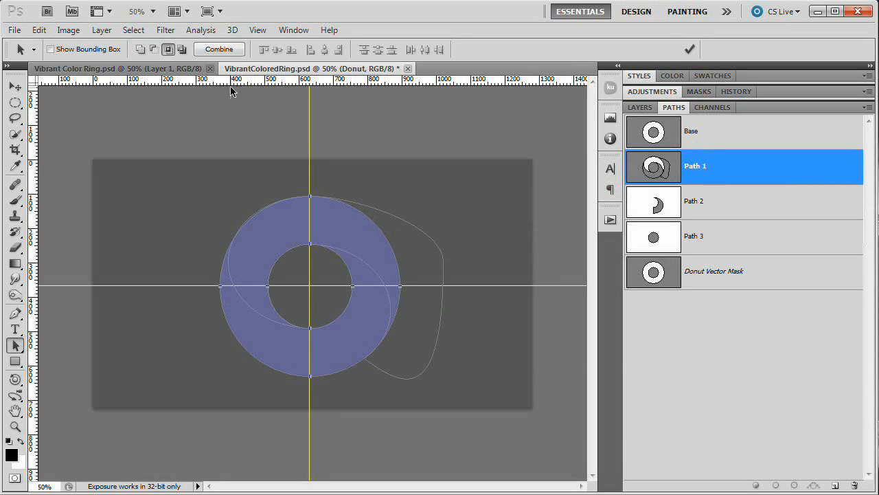
click(220, 51)
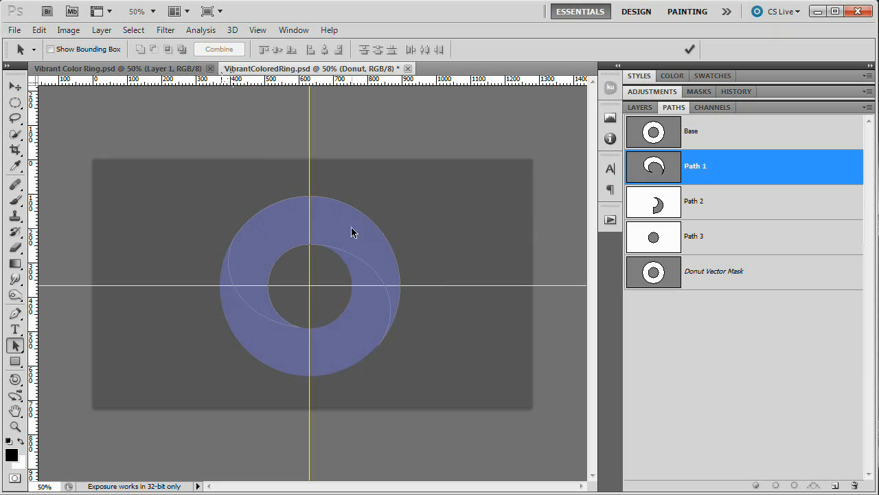
drag(412, 210, 351, 344)
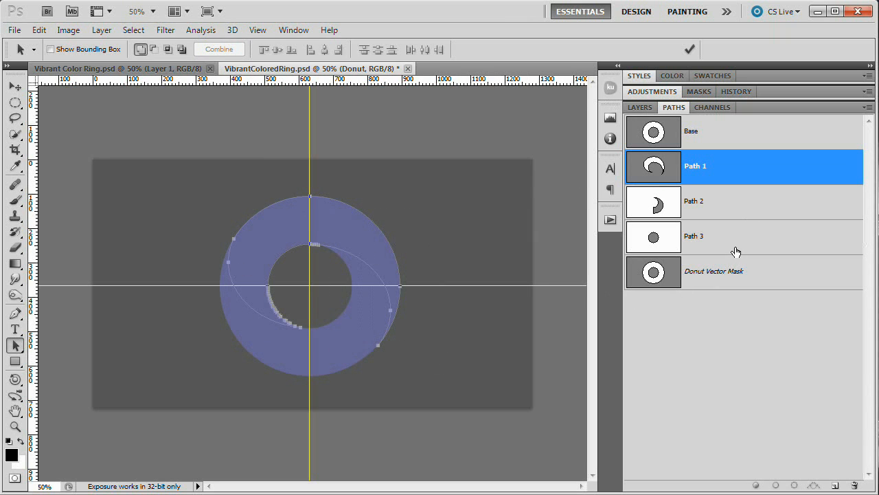
Rename the Path 2 crescent as Horn.
double_click(695, 202)
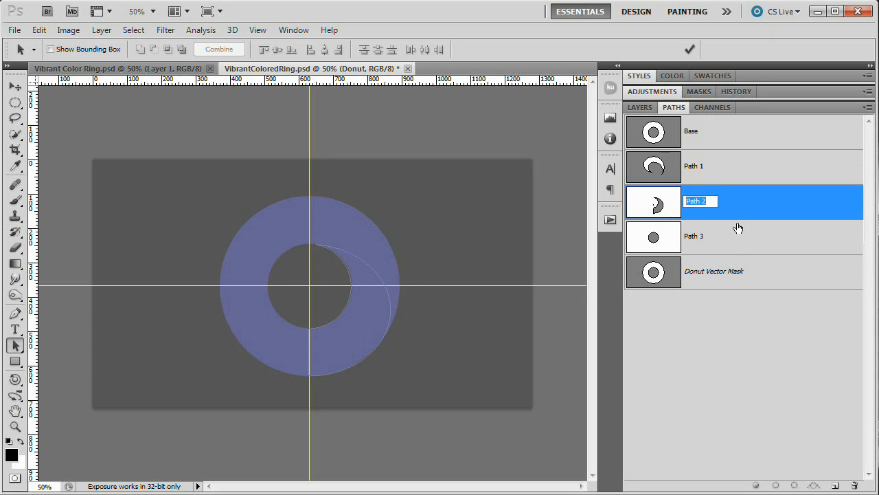
text(Horn)
key(Return)
Create a new empty path named Path 2, check Path 1, and leave Path 2 selected.
click(835, 485)
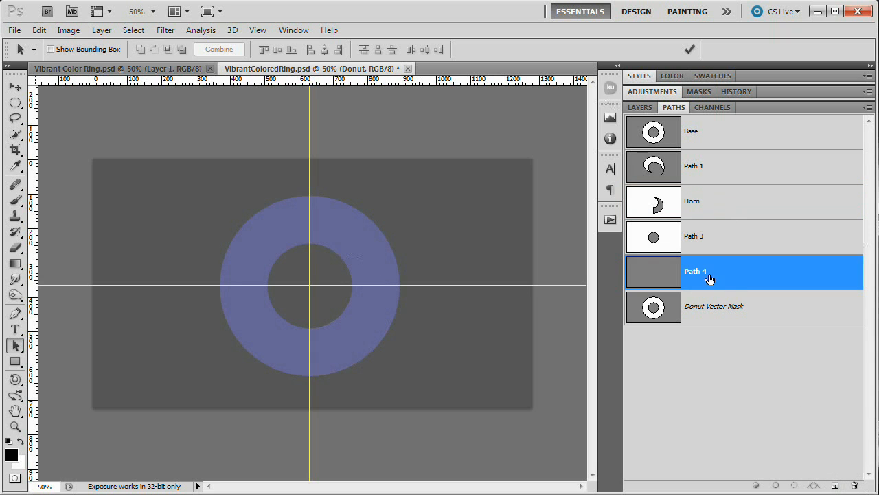
double_click(692, 271)
text(Path 2)
key(Return)
click(700, 173)
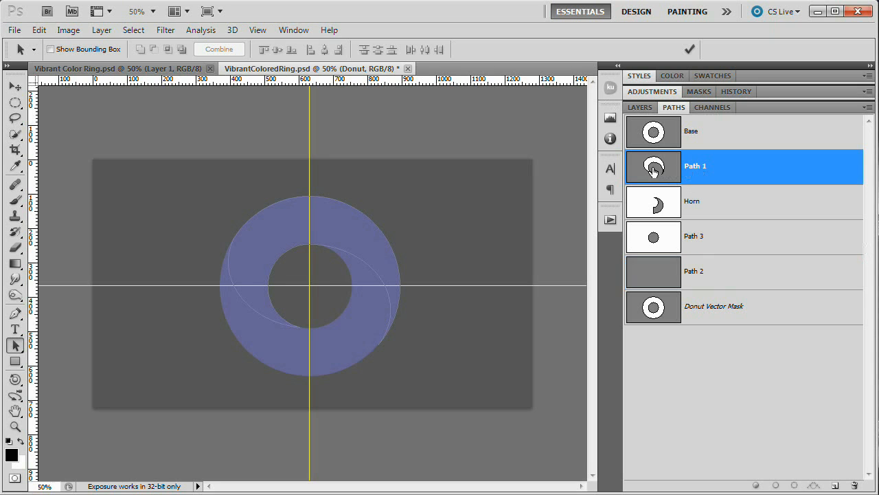
click(701, 273)
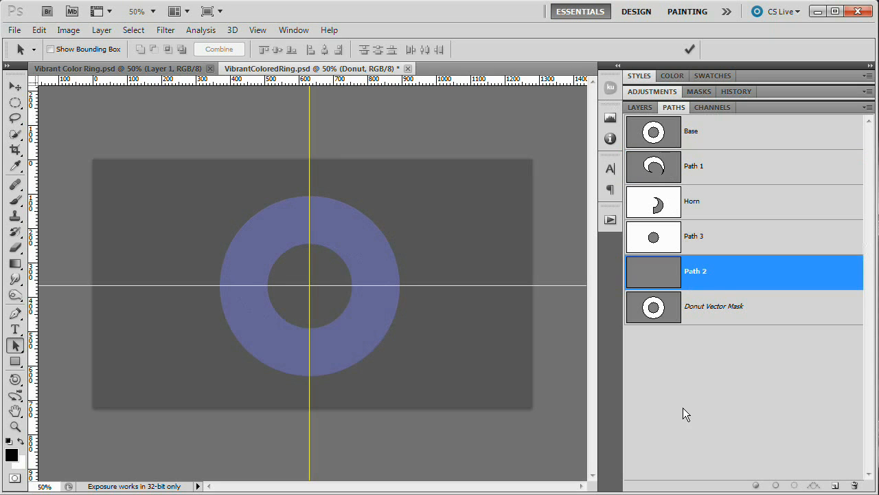
Paste the copied Path 1 crescent into Path 2 and compare it with the finished ring in Vibrant Color Ring.psd.
key(ctrl+v)
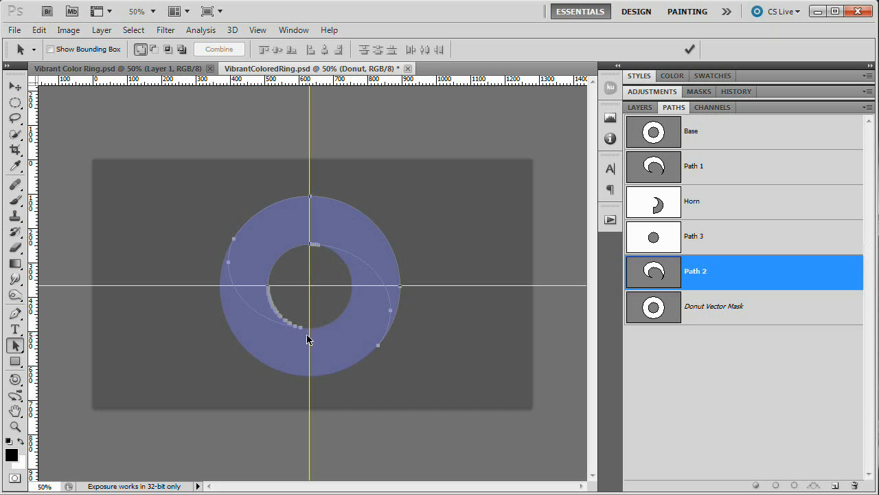
key(ctrl+plus)
key(ctrl+plus)
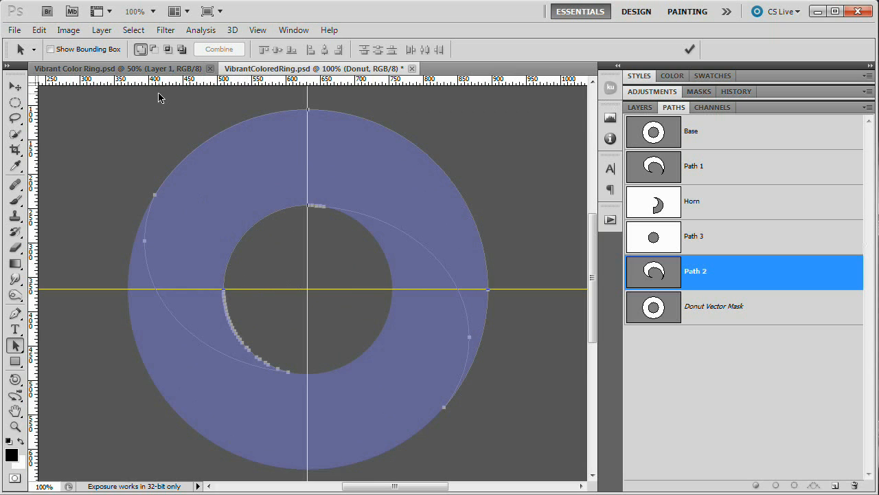
key(ctrl+shift+h)
click(170, 69)
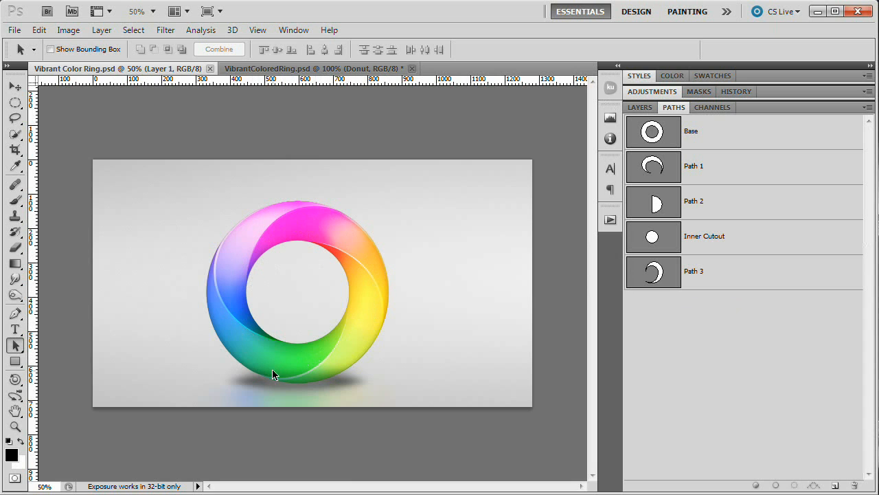
click(284, 69)
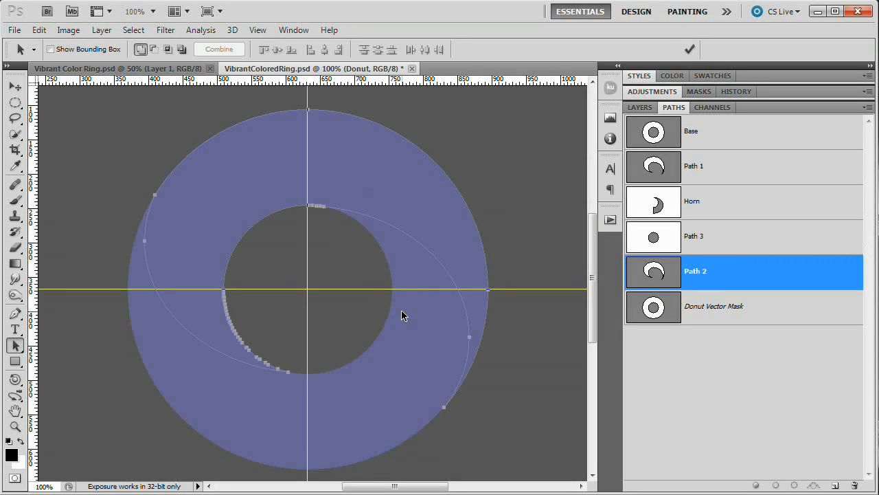
Rotate the Path 2 crescent about 90° clockwise around the ring's centre at the guide intersection.
key(ctrl+t)
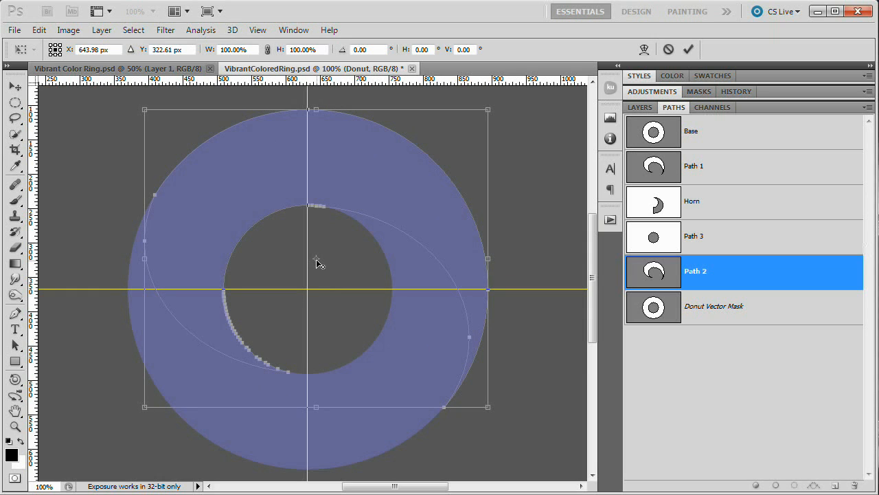
drag(318, 263, 309, 294)
drag(521, 132, 420, 442)
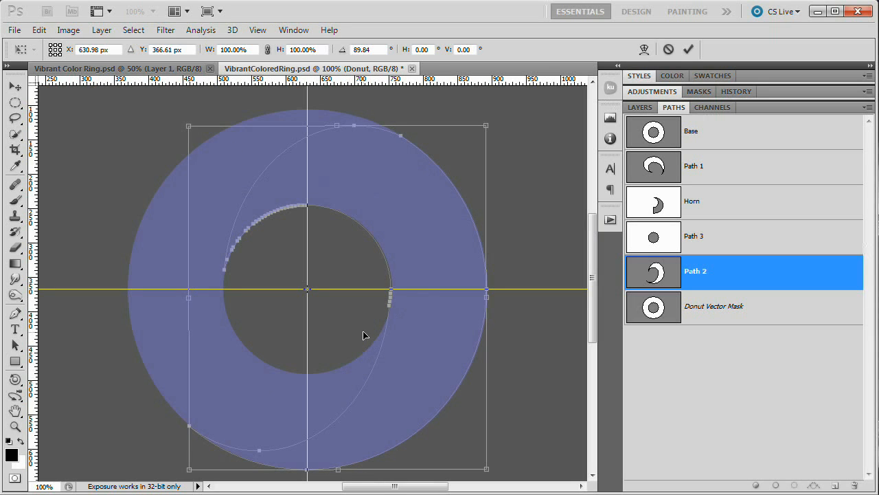
click(691, 47)
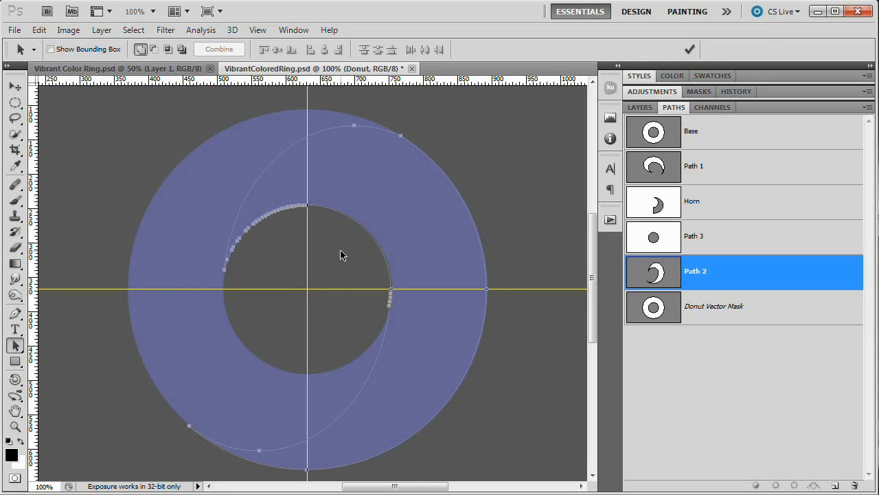
click(691, 50)
Check the outlines of Path 2 and Path 1, leave Path 1 selected, and save the document.
click(657, 275)
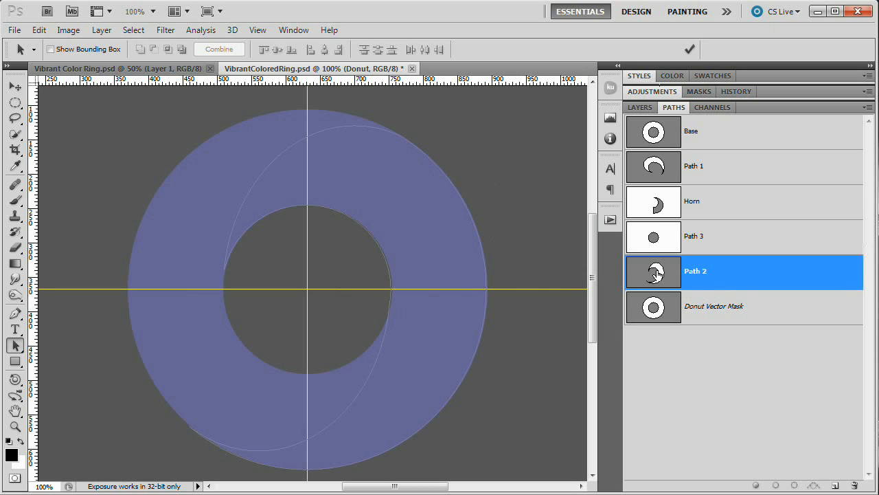
click(656, 173)
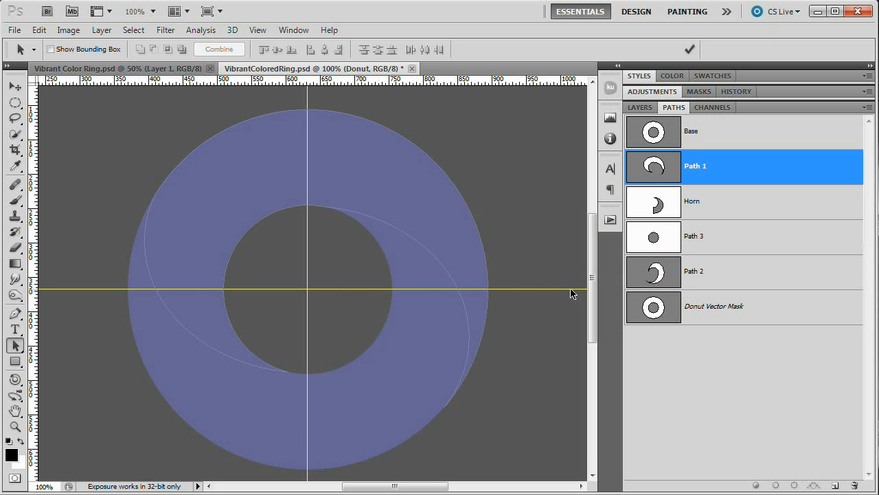
key(ctrl+s)
Hide the guides crossing the ring so only the artwork and path outlines show.
click(258, 30)
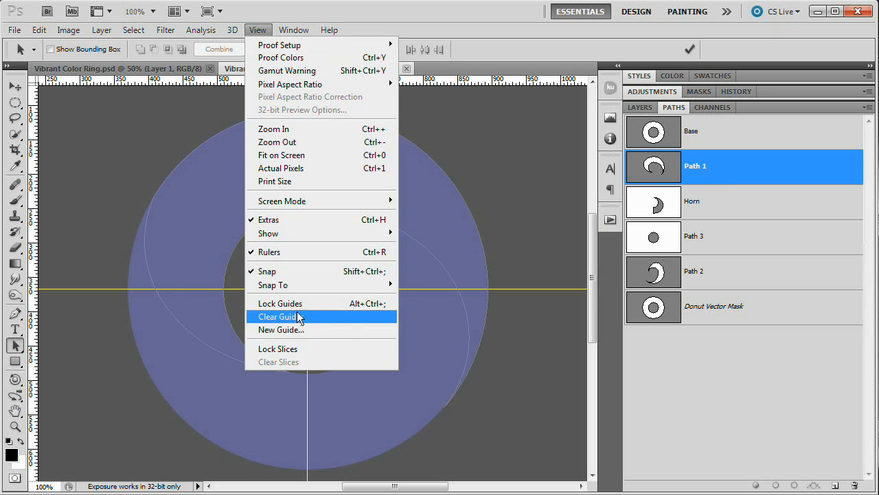
mouse_move(300, 234)
click(447, 285)
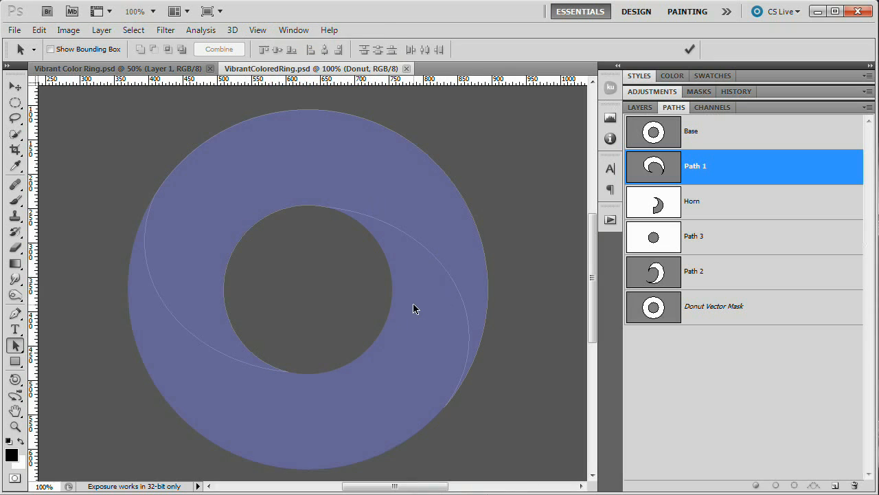
Detach the layers list from the paths list so both can be seen at the same time.
click(640, 108)
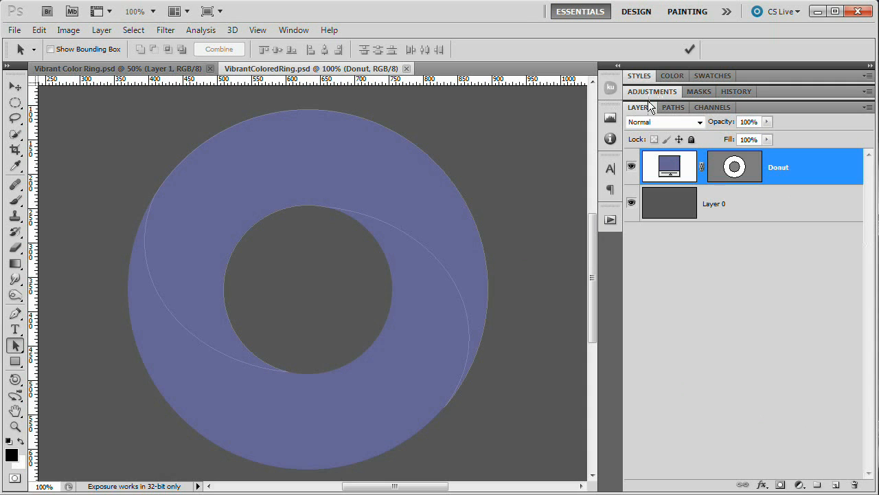
drag(492, 109, 389, 24)
drag(520, 12, 748, 31)
drag(764, 152, 759, 212)
Add a white (#ffffff) Solid Color fill layer above Donut, masked by the Path 1 crescent.
click(788, 208)
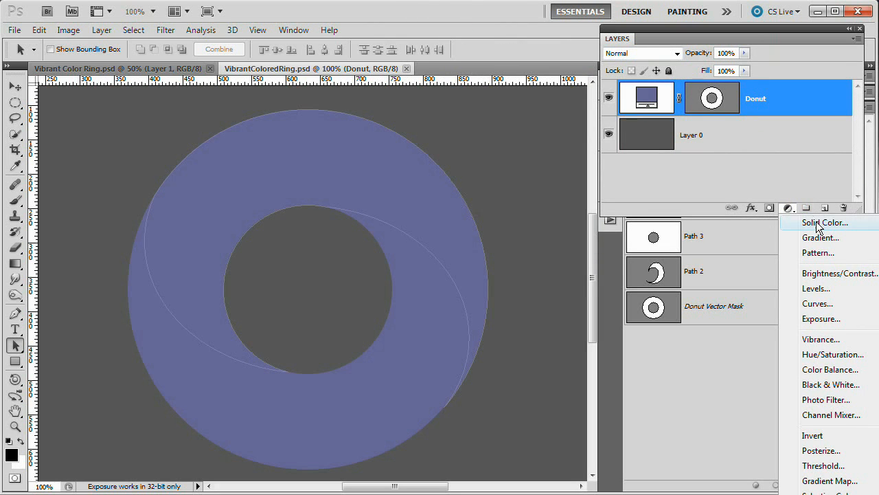
click(818, 223)
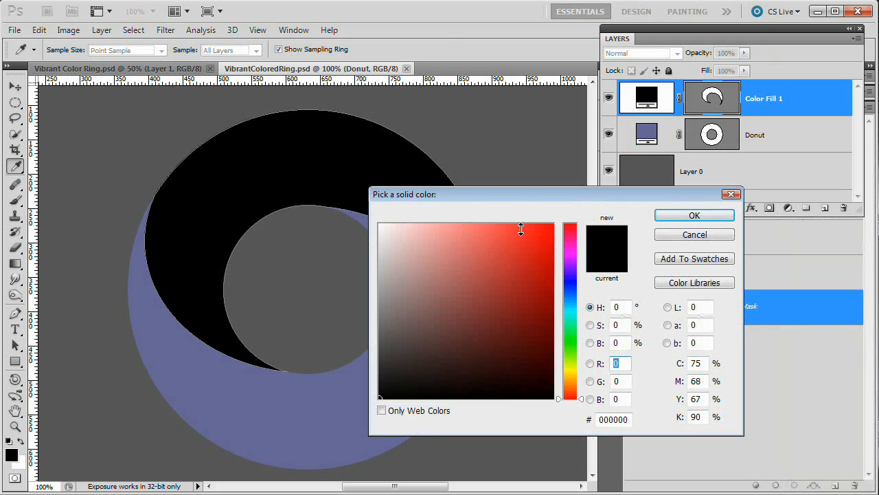
drag(519, 196, 675, 231)
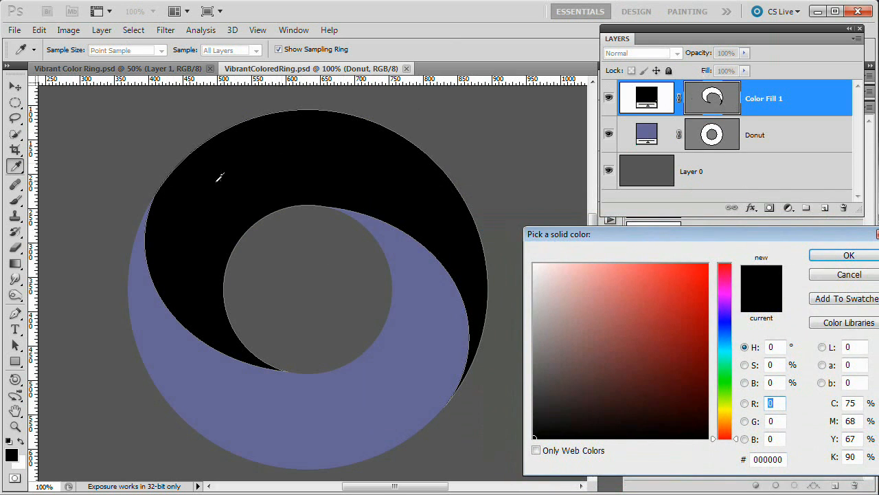
drag(532, 312, 534, 264)
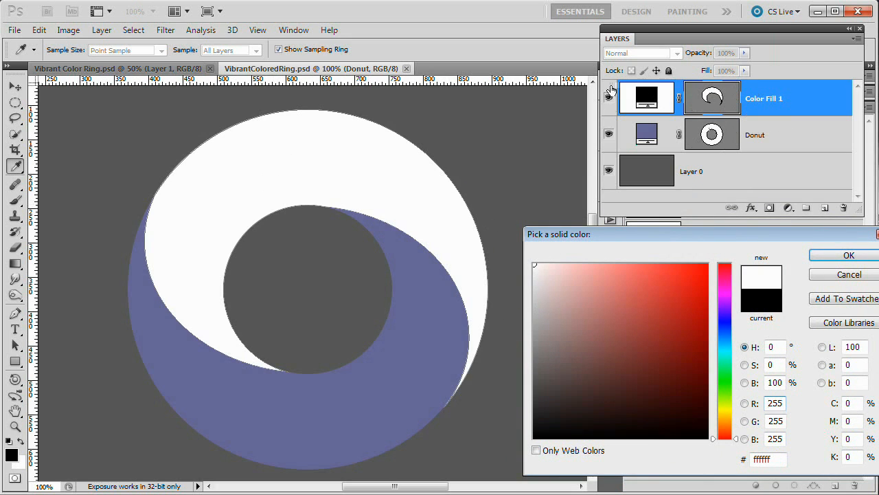
click(849, 255)
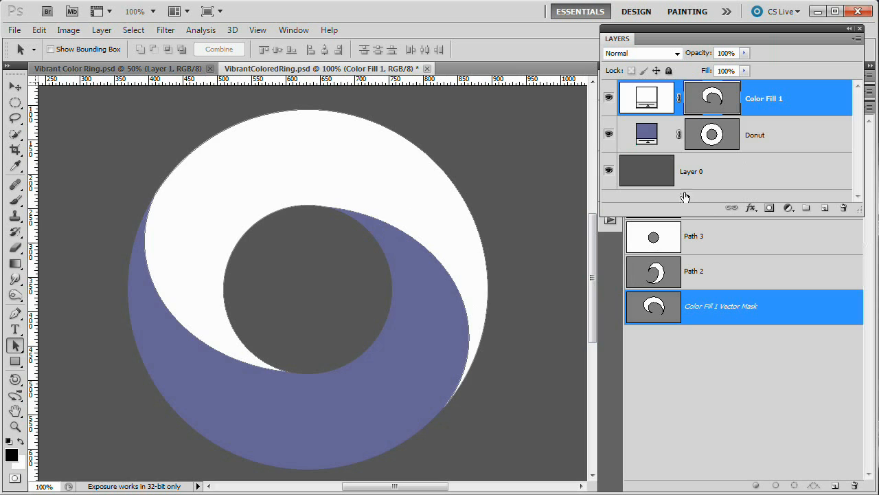
Open the blending options of the white crescent fill layer and set its fill opacity to 0%.
click(751, 208)
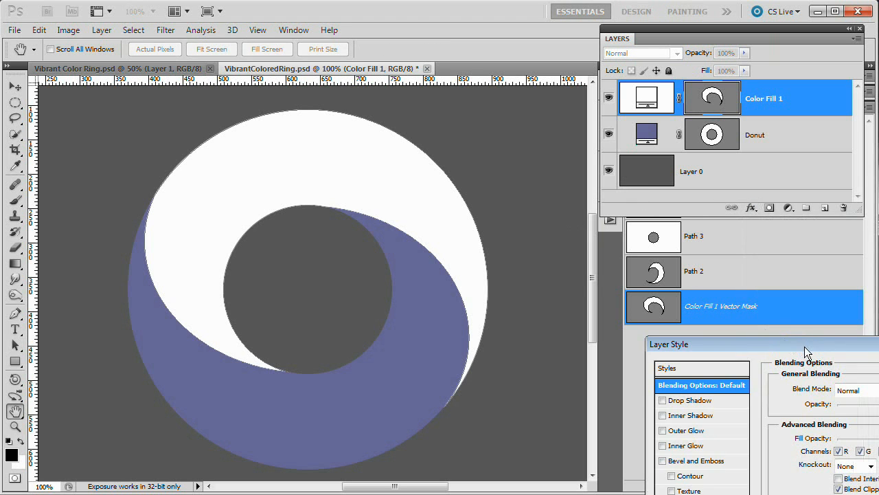
drag(807, 344, 581, 119)
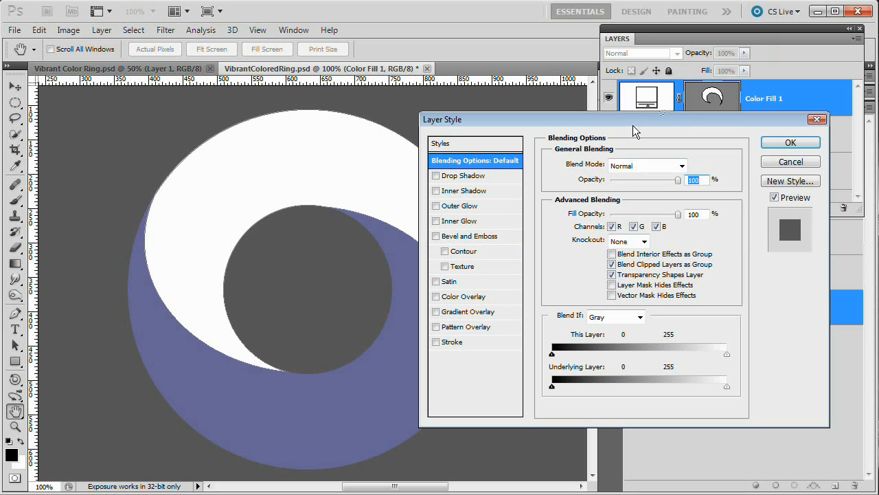
drag(632, 125, 578, 128)
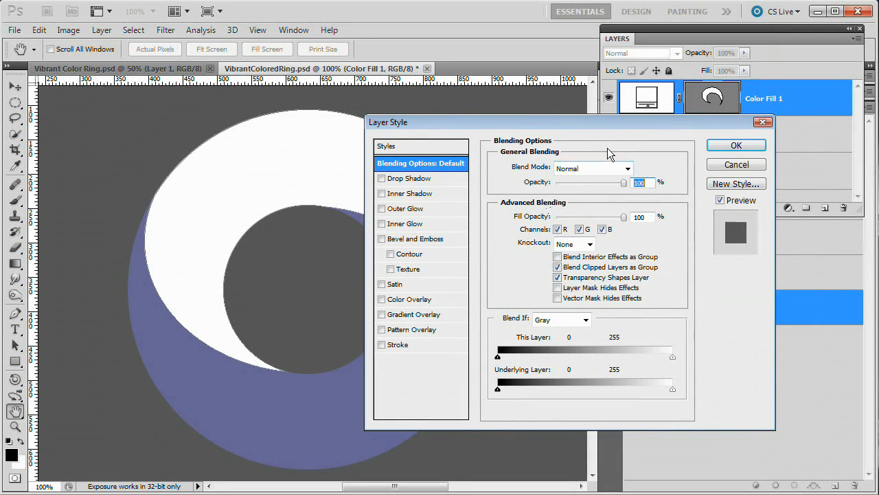
mouse_move(622, 124)
mouse_down()
mouse_move(591, 106)
mouse_move(607, 119)
mouse_up()
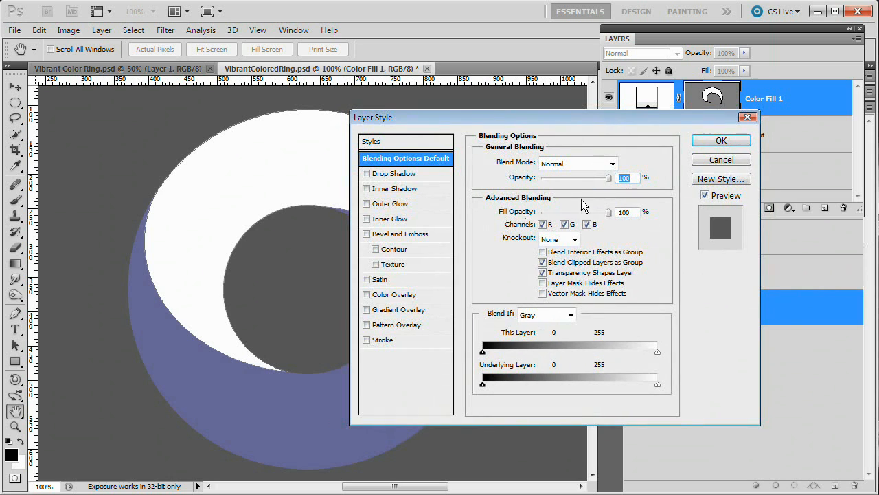
drag(569, 213, 540, 212)
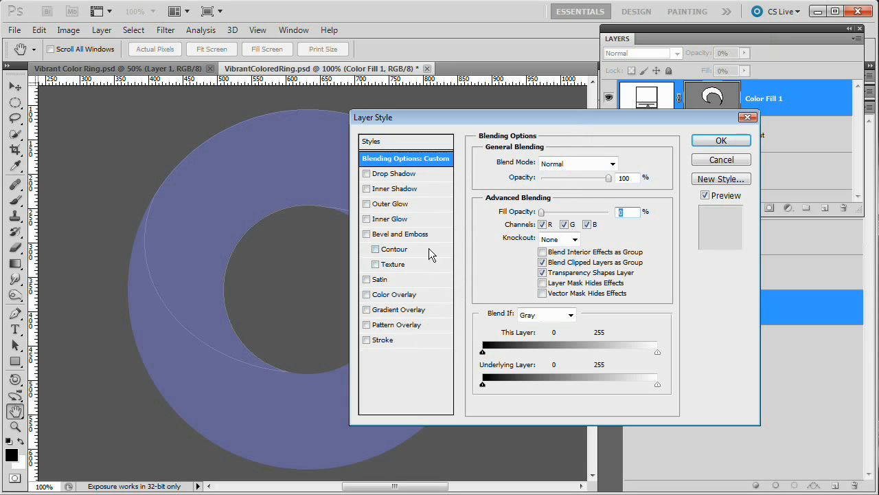
Add a linear black-to-white Gradient Overlay to the crescent fill layer with the blend mode set to Overlay.
click(390, 313)
drag(551, 118, 647, 131)
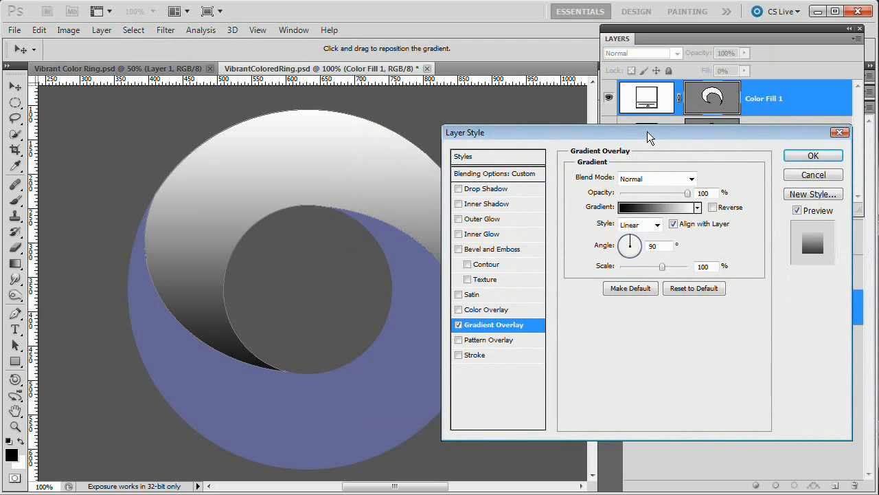
drag(647, 131, 611, 132)
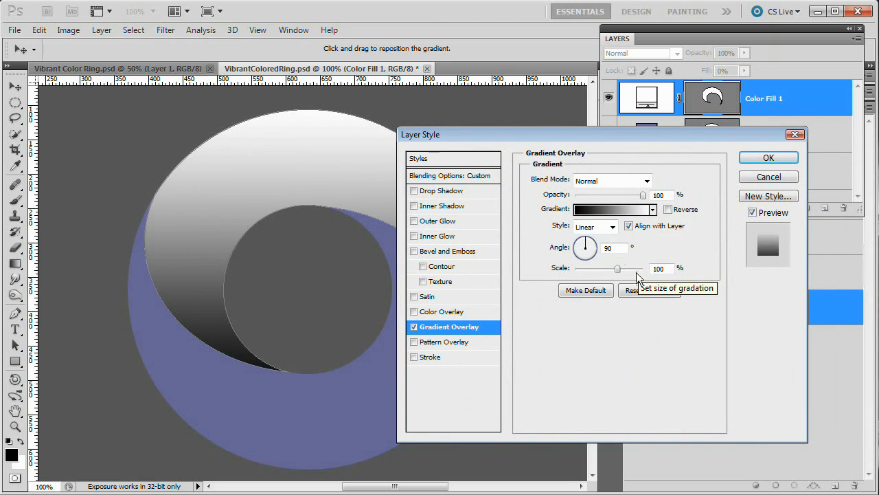
click(619, 180)
click(619, 176)
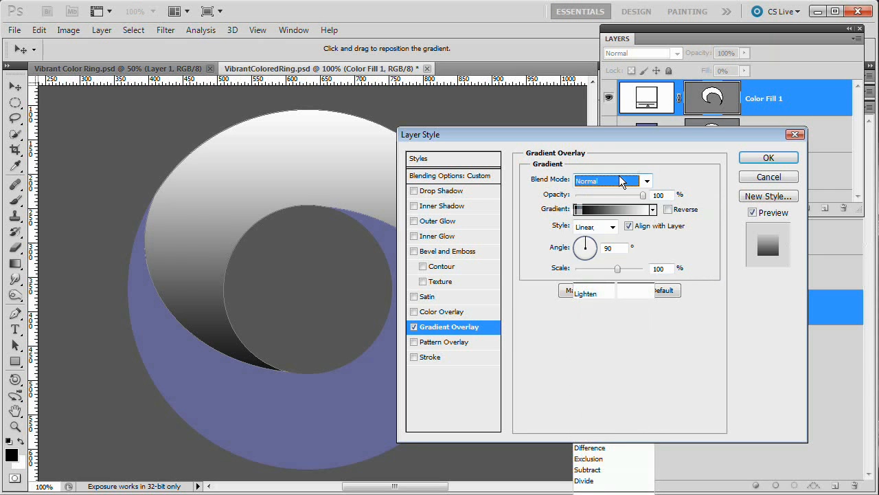
click(619, 176)
click(592, 360)
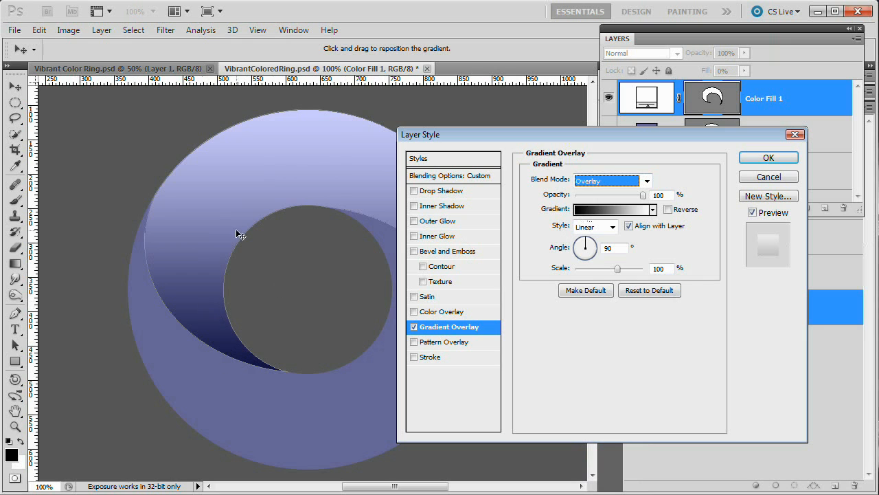
Set the Gradient Overlay scale to 89% and move the layer style dialog clear of the ring.
mouse_move(582, 136)
mouse_down()
mouse_move(740, 180)
mouse_move(609, 139)
mouse_move(866, 146)
mouse_move(552, 122)
mouse_move(576, 124)
mouse_up()
drag(614, 255, 607, 258)
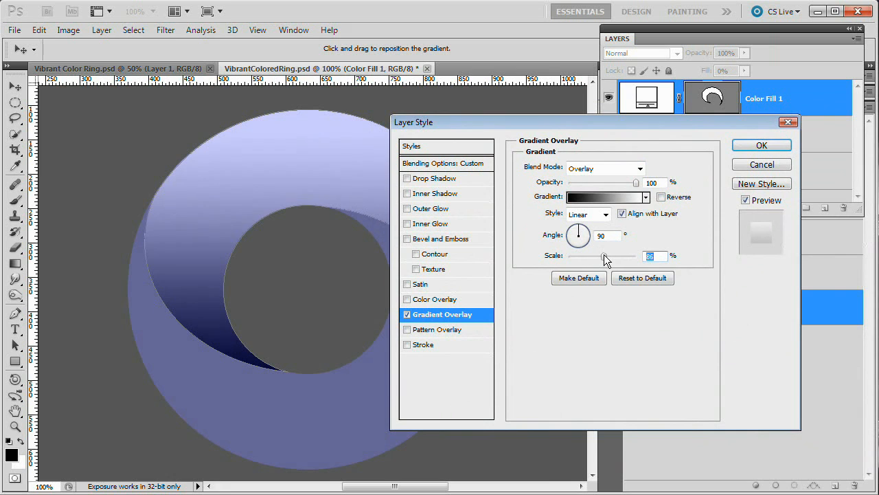
drag(618, 121, 657, 124)
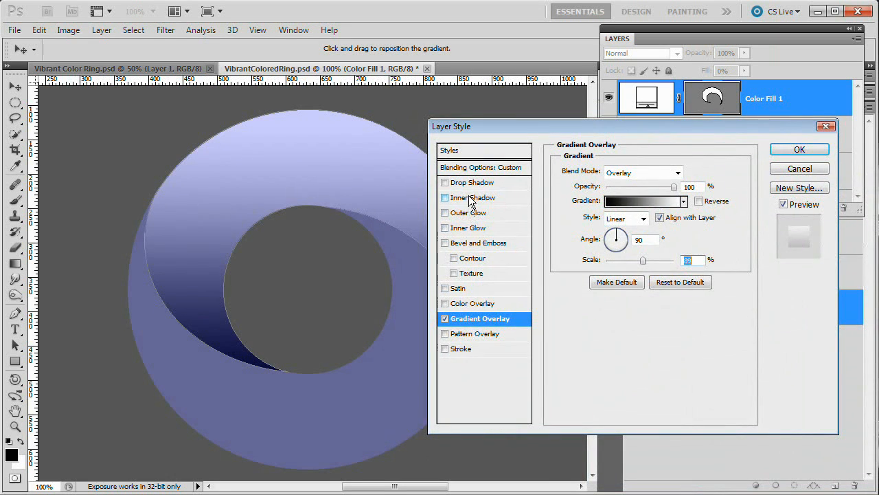
Add a white (#ffffff) Inner Shadow to the crescent with Overlay blend mode and 100% opacity.
click(471, 198)
click(628, 172)
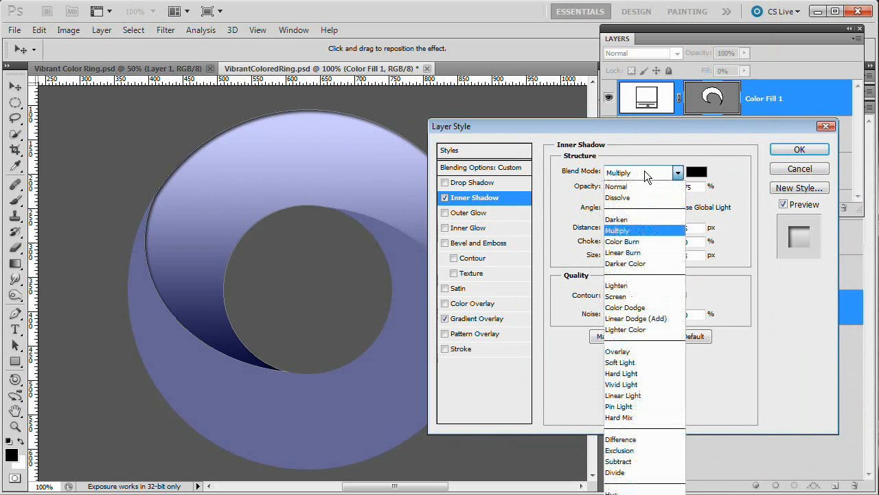
click(621, 351)
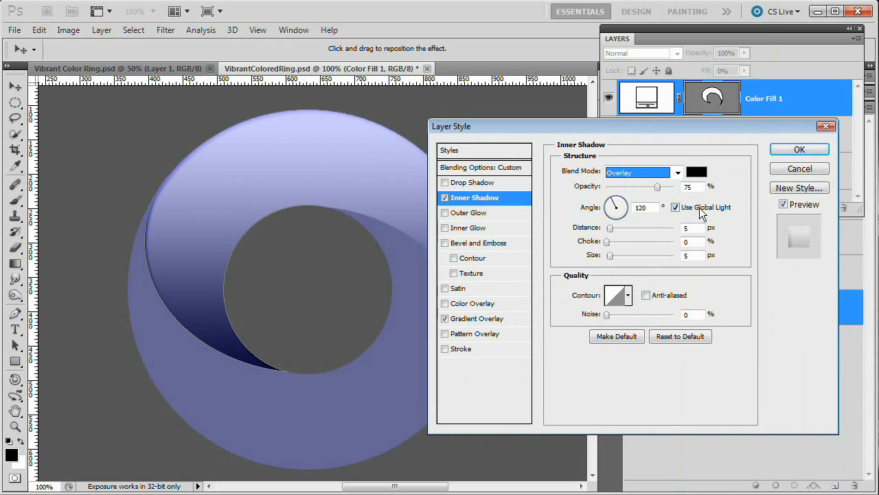
click(696, 177)
drag(601, 288, 509, 252)
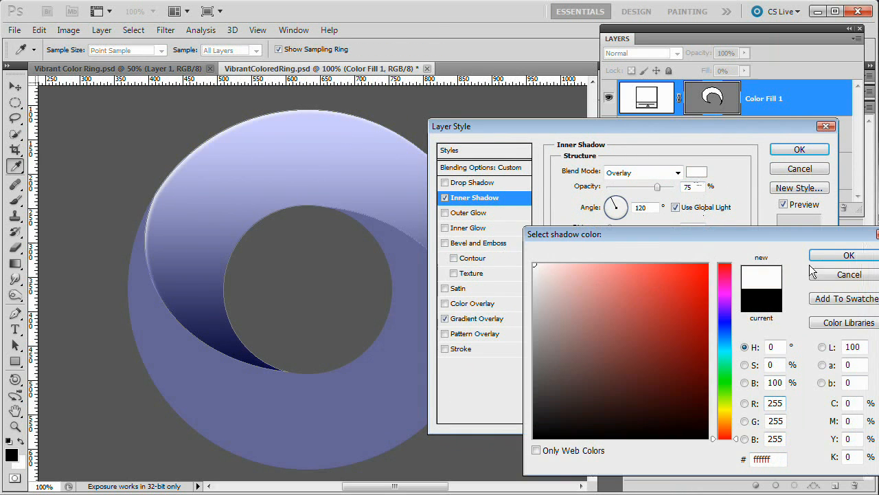
click(849, 255)
drag(658, 186, 690, 194)
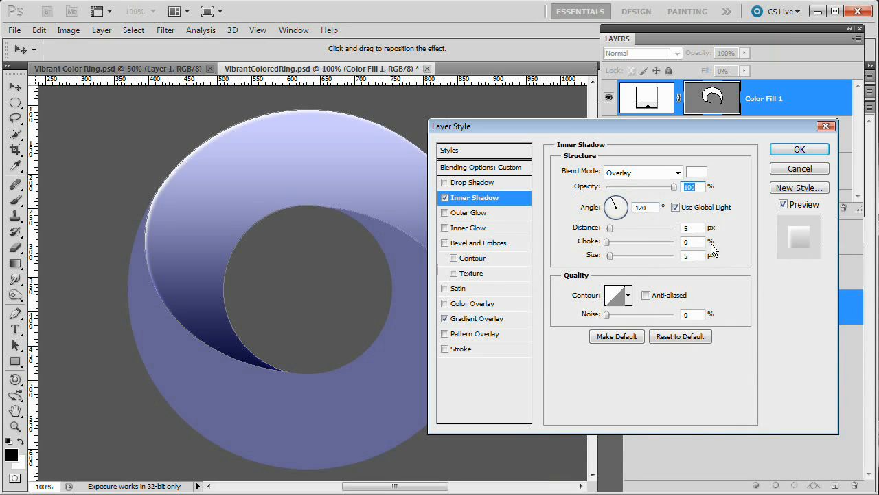
Turn off global light for the Inner Shadow, try angles of 90° and 0°, and set the angle to 180°.
click(675, 207)
click(641, 207)
text(90)
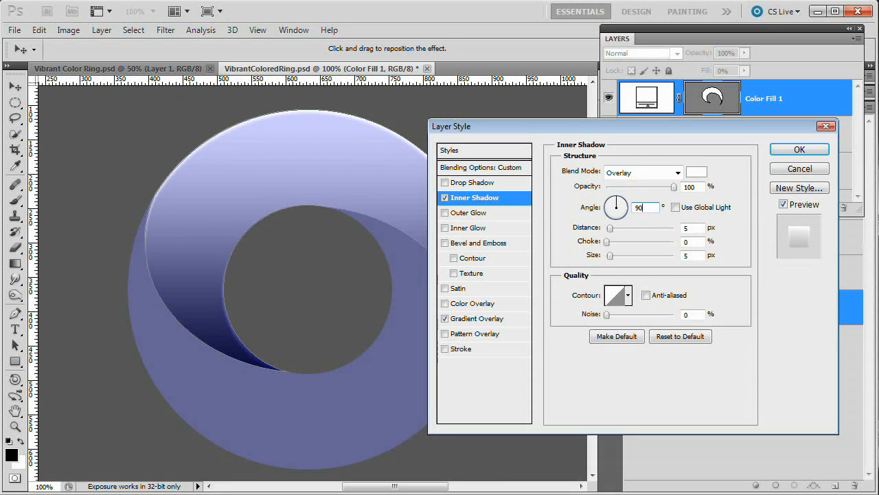
drag(644, 209, 602, 210)
text(0)
double_click(642, 207)
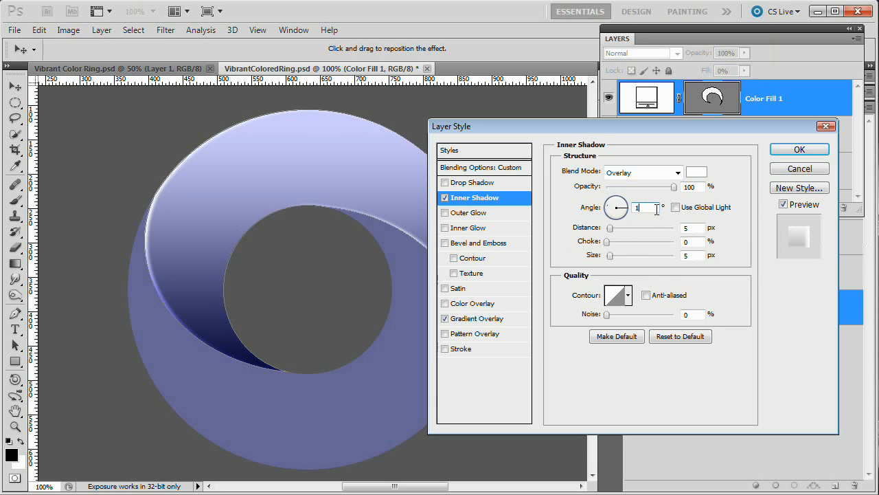
text(180)
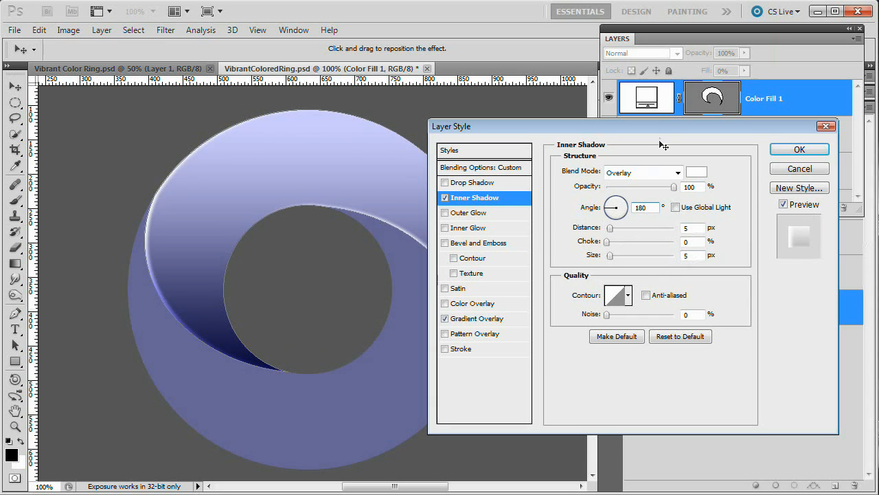
Set the crescent's Inner Shadow size to 0 px and opacity to 80%, checking the whole ring before applying the layer style.
drag(656, 126, 796, 118)
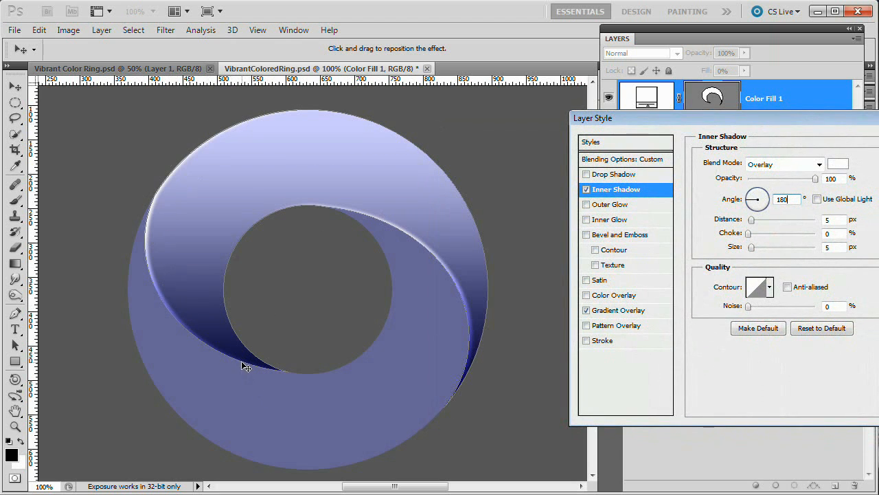
drag(752, 119, 570, 119)
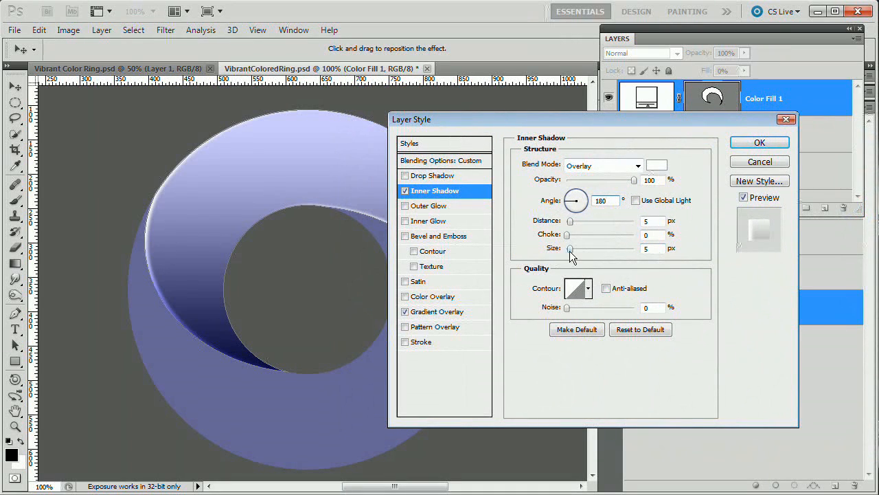
drag(571, 250, 559, 249)
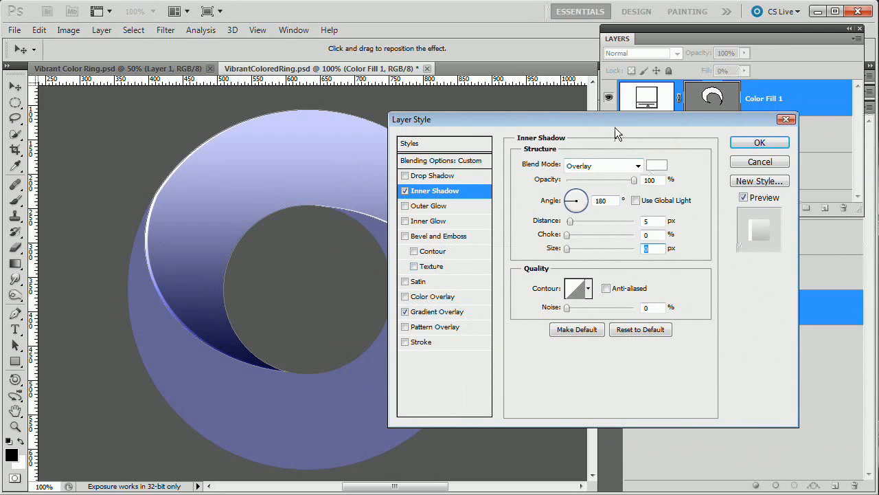
drag(616, 133, 640, 141)
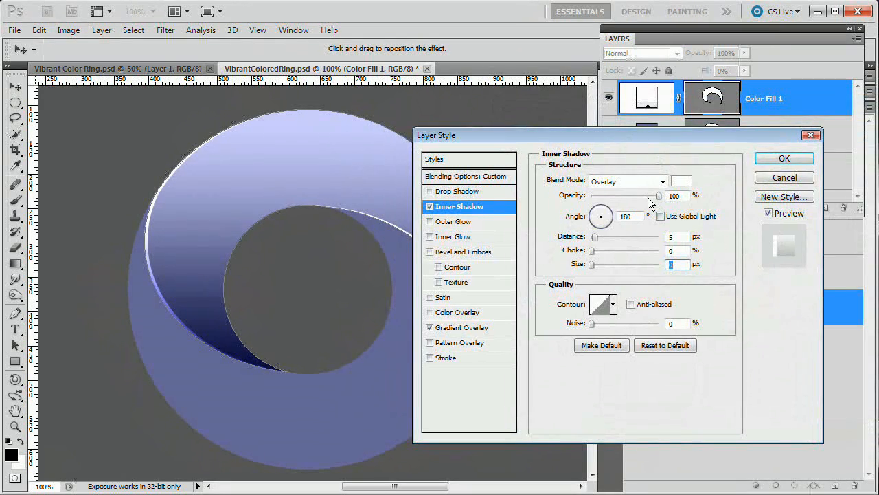
drag(648, 199, 642, 199)
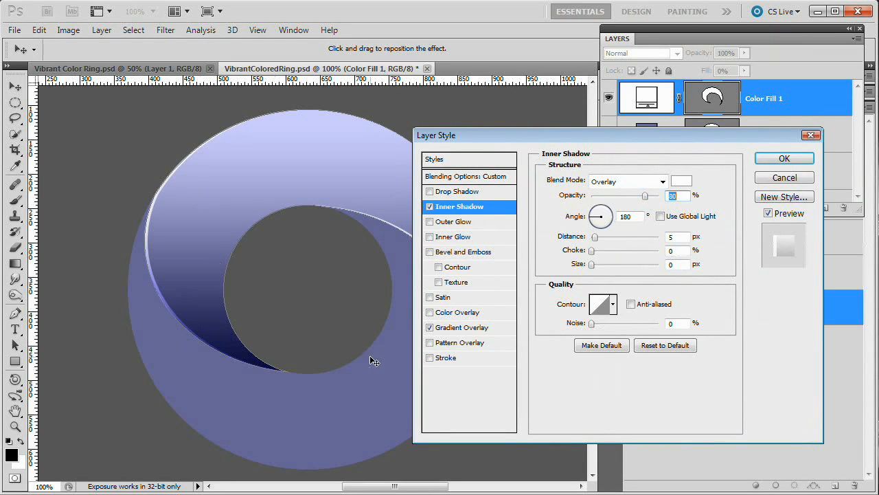
drag(659, 140, 671, 138)
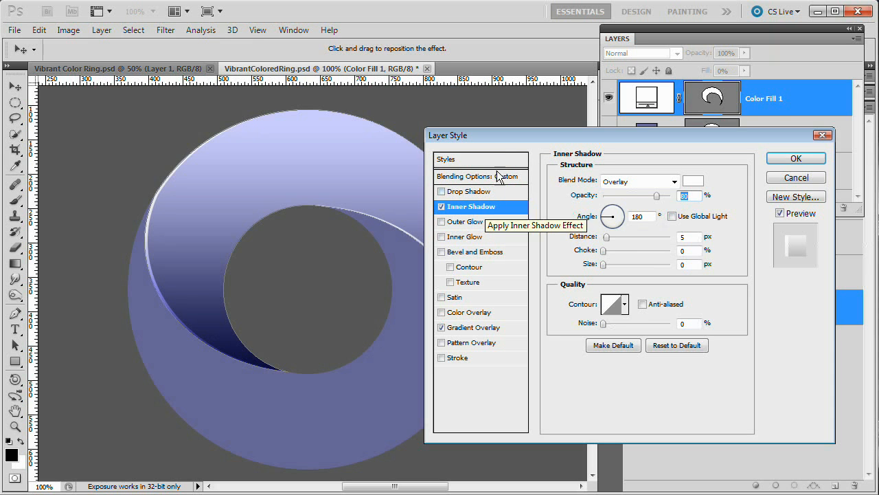
drag(500, 140, 609, 150)
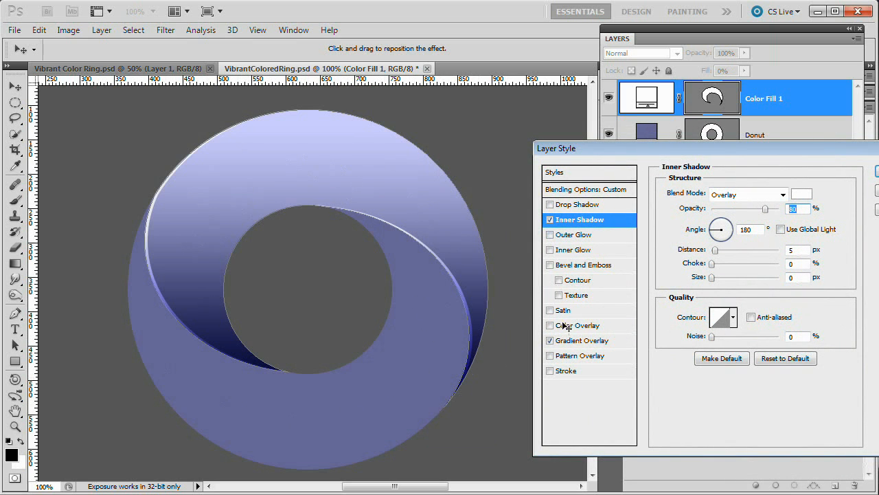
drag(731, 153, 515, 155)
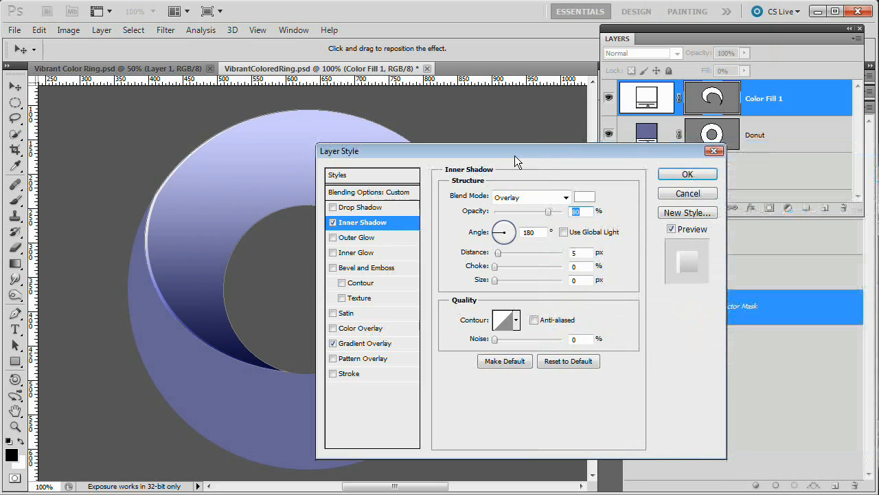
click(676, 176)
Rename the crescent fill layer as Swoosh 1.
double_click(774, 100)
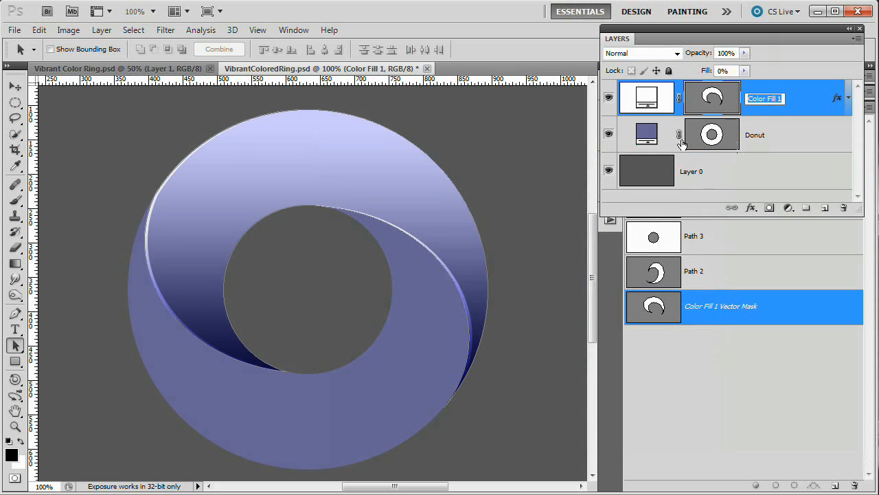
text(Swoosh 1)
key(Return)
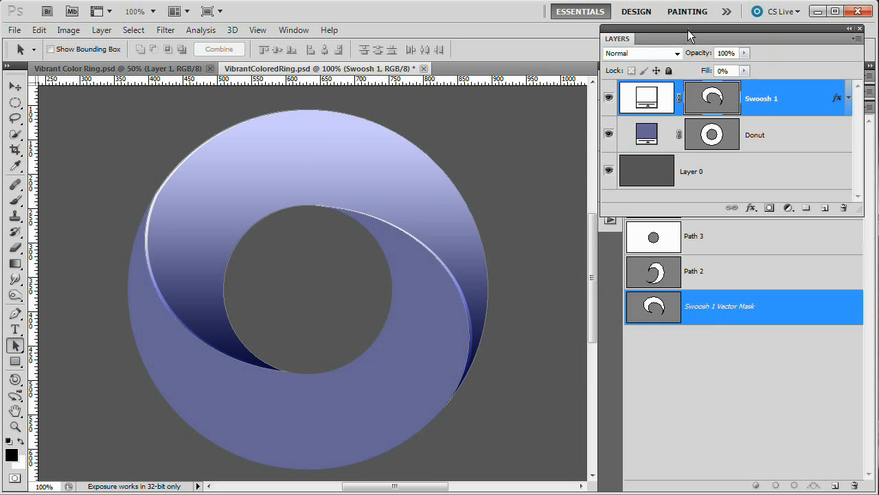
Create a white (#ffffff) solid color fill layer from Path 2 and set its Fill to 0%.
drag(691, 29, 358, 109)
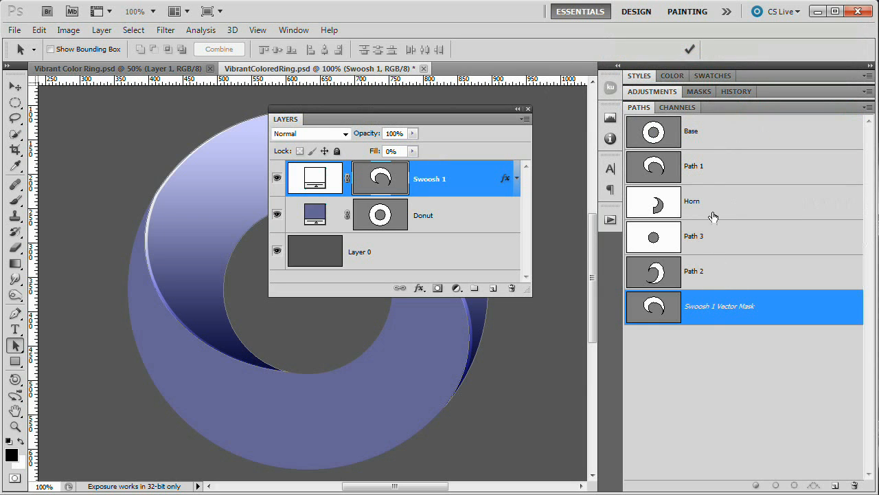
click(717, 274)
drag(398, 113, 681, 44)
click(735, 222)
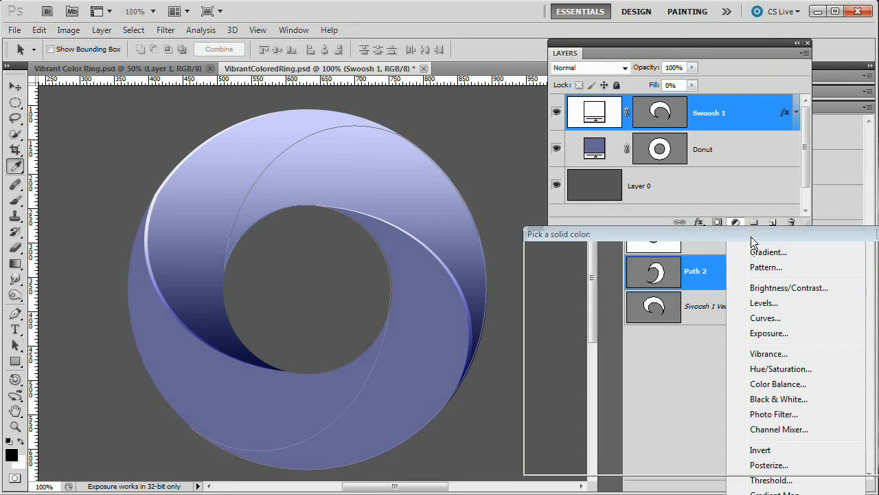
drag(537, 266, 527, 254)
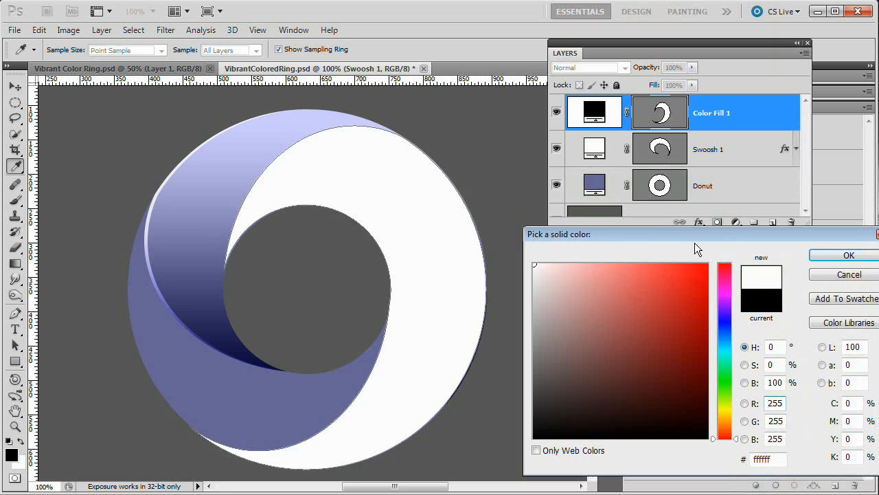
click(849, 256)
key(a)
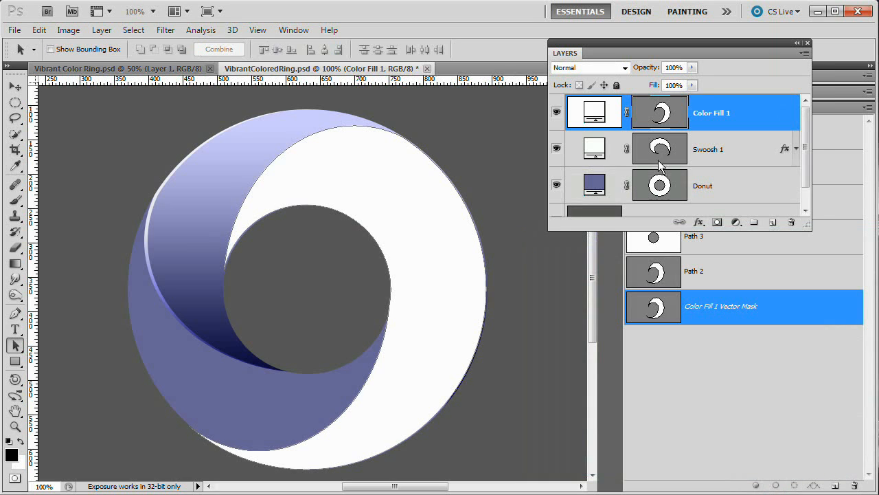
click(656, 87)
drag(692, 86, 626, 98)
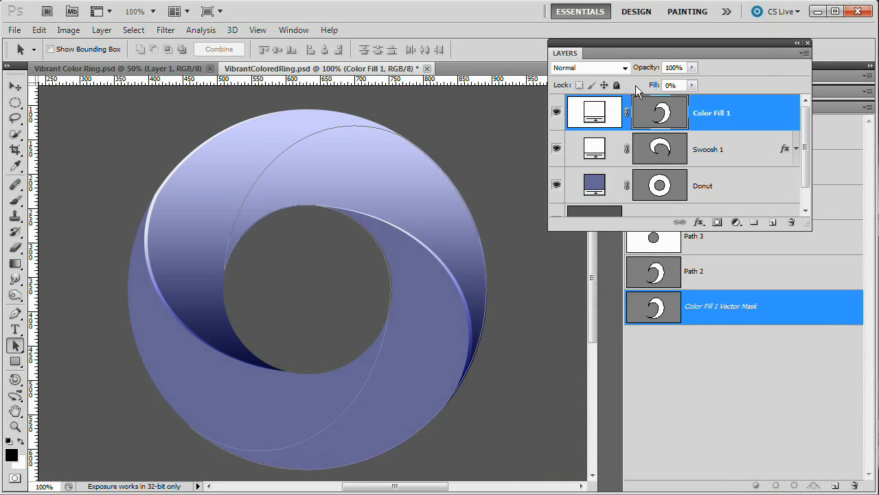
Add a linear black-to-white Gradient Overlay to the new crescent layer with Overlay blend mode, 0° angle and 60% opacity.
click(698, 221)
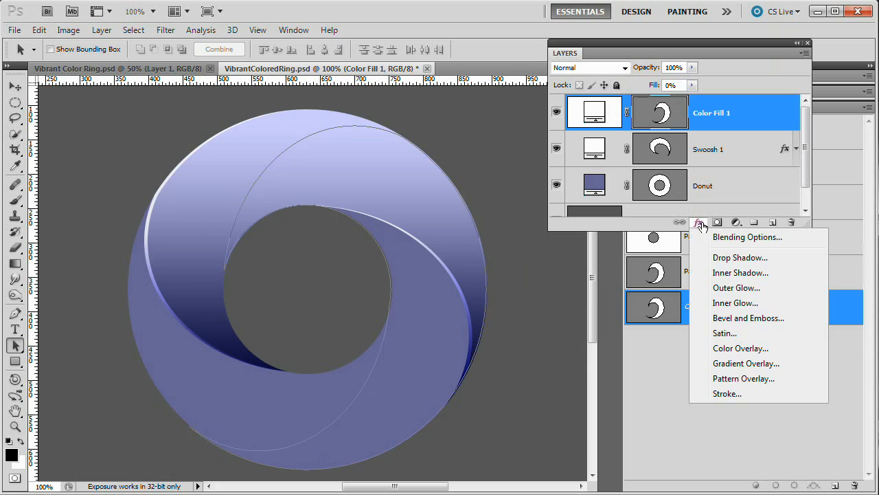
click(720, 362)
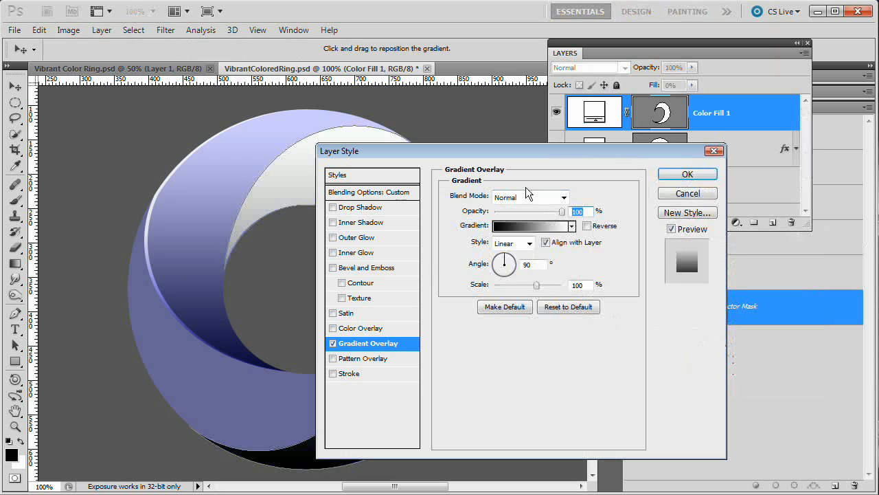
drag(536, 156, 675, 111)
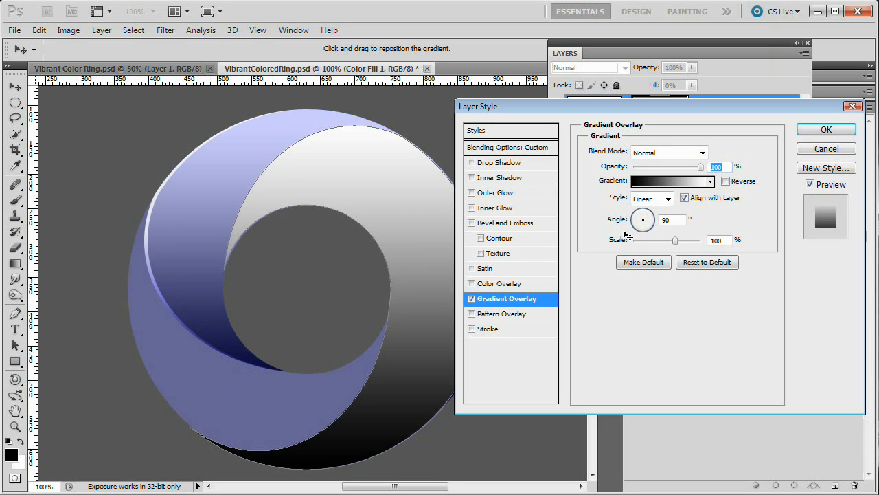
click(648, 220)
click(652, 220)
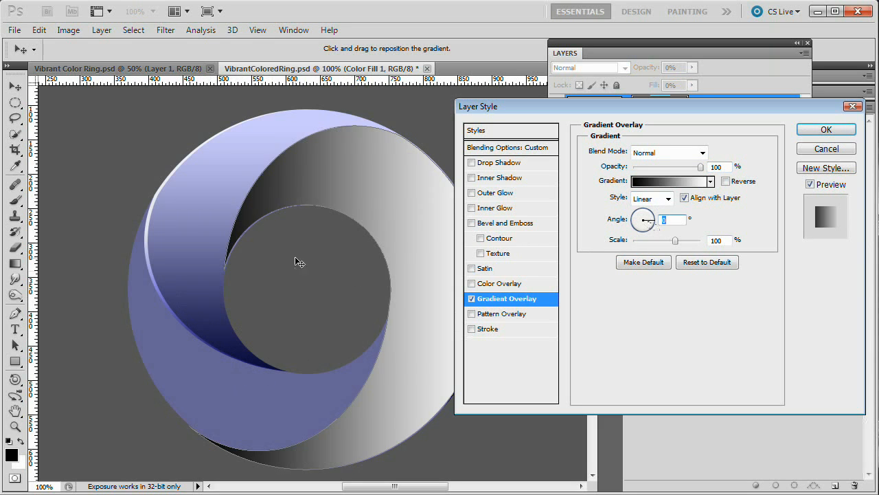
click(681, 153)
click(665, 334)
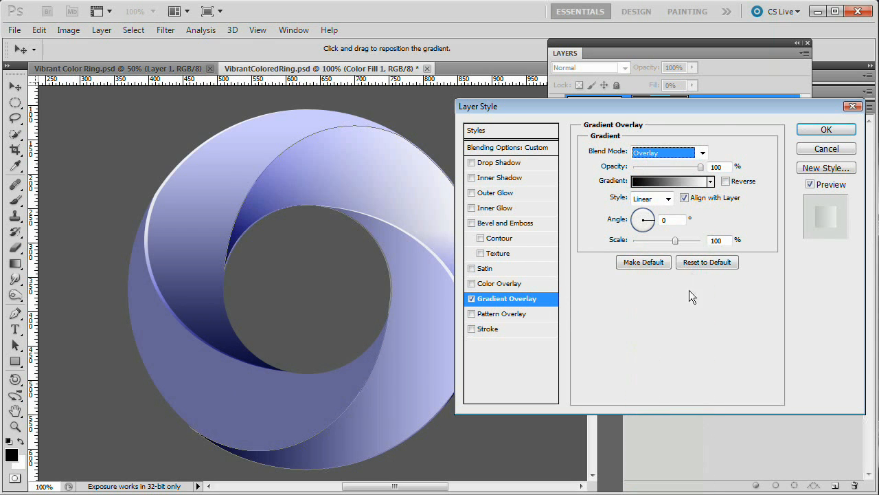
drag(677, 174, 674, 169)
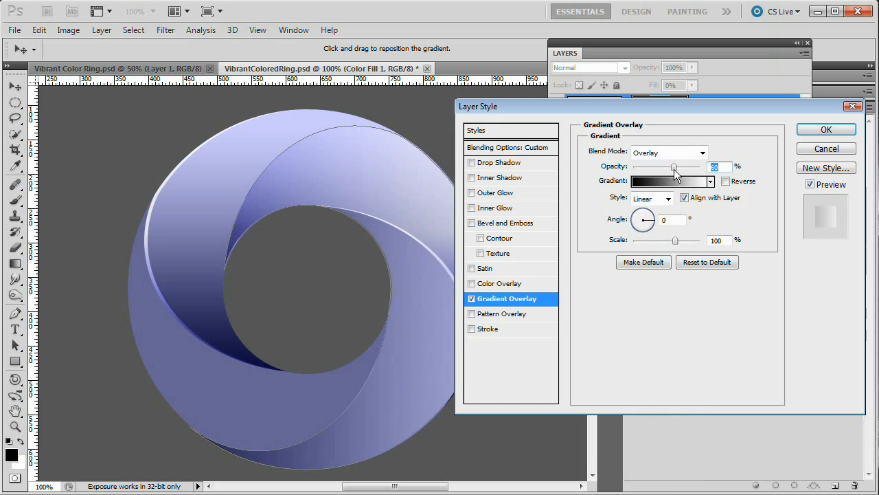
drag(698, 103, 706, 136)
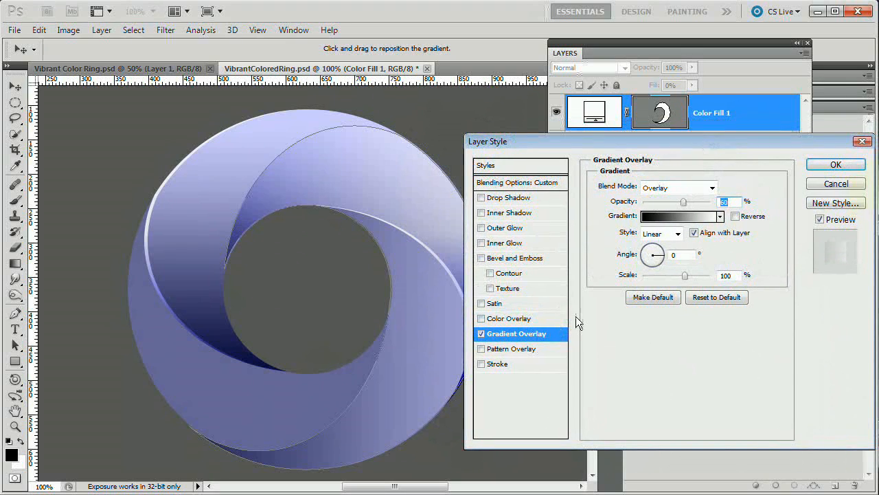
Add a white (#ffffff) Inner Shadow with Overlay blend mode to the new crescent layer.
click(508, 213)
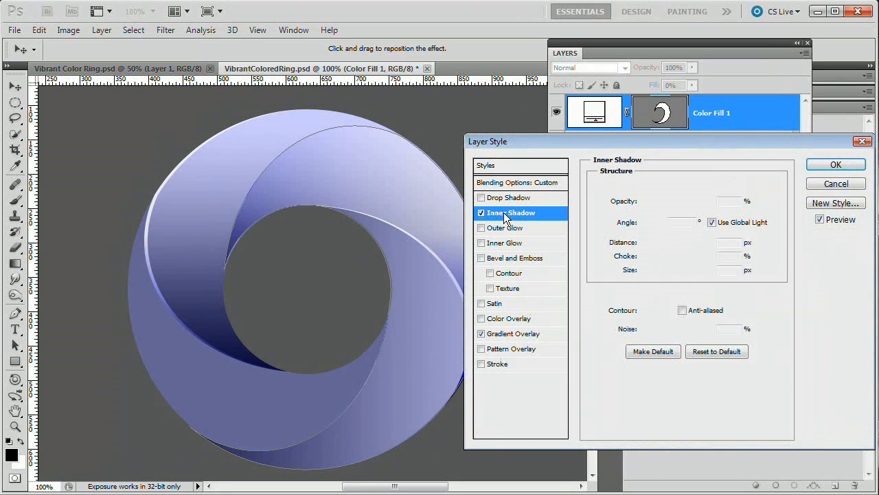
click(676, 187)
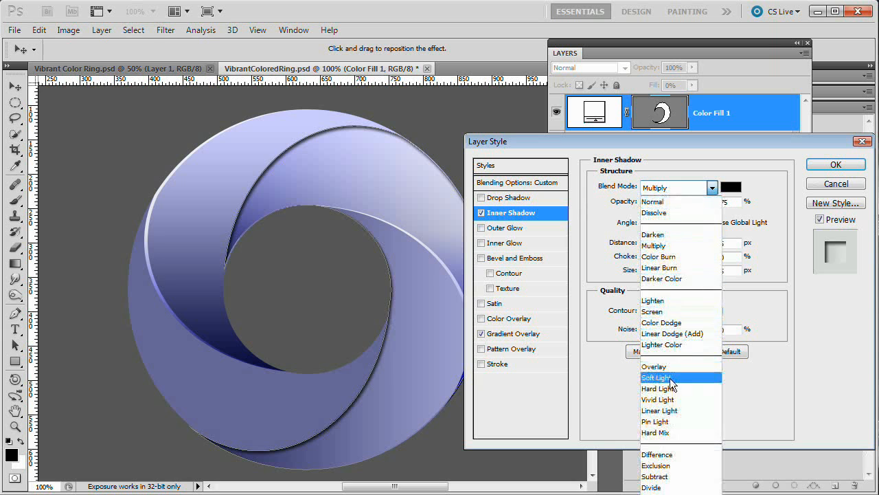
click(680, 362)
click(731, 187)
drag(625, 327, 495, 255)
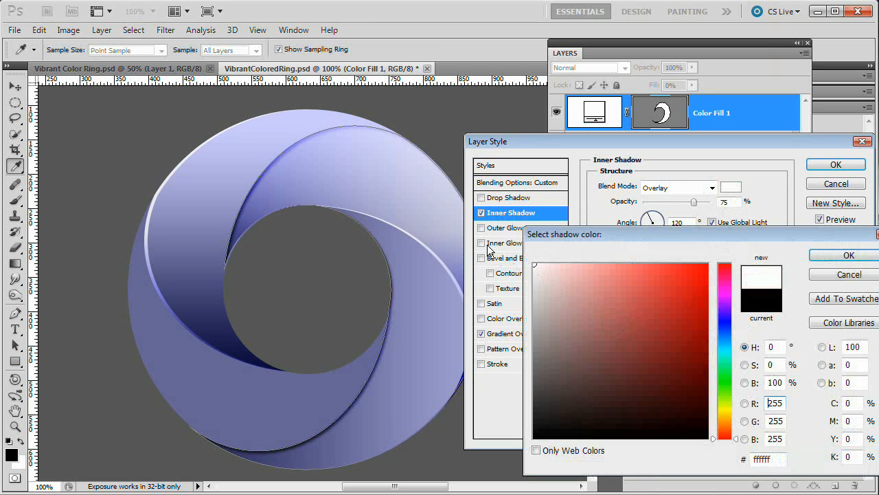
click(870, 257)
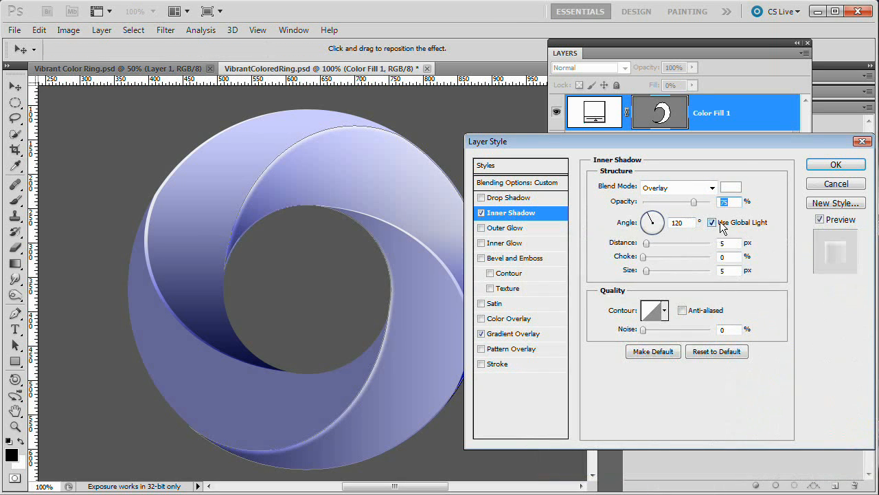
Turn off global light for the Inner Shadow, set angle 93°, size 0 px and opacity 61%, and apply the style.
click(712, 223)
click(653, 213)
drag(653, 210, 654, 212)
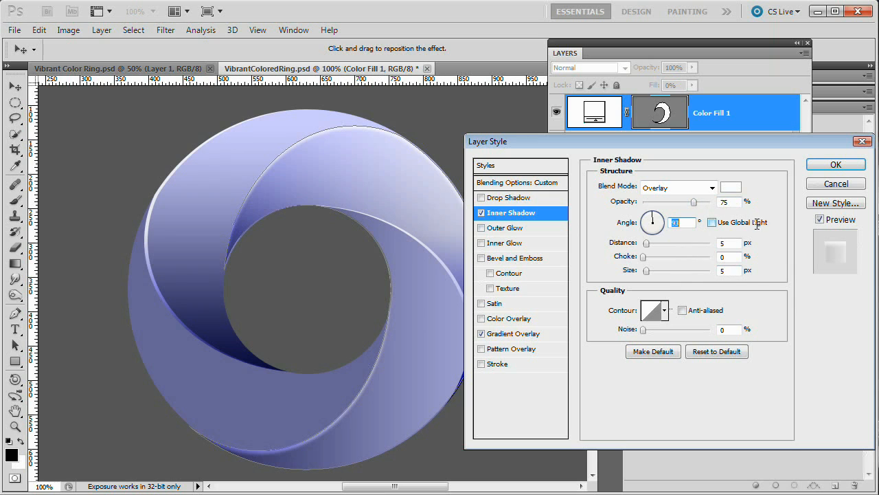
click(734, 270)
text(0)
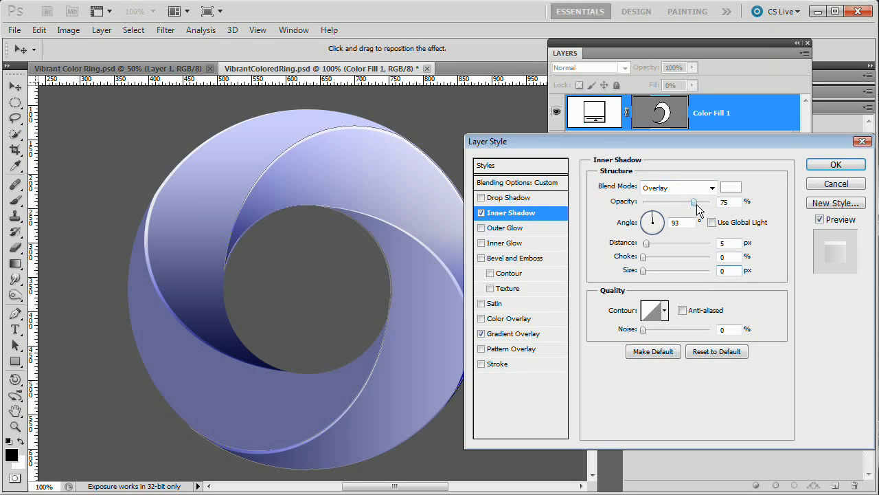
drag(696, 204, 687, 203)
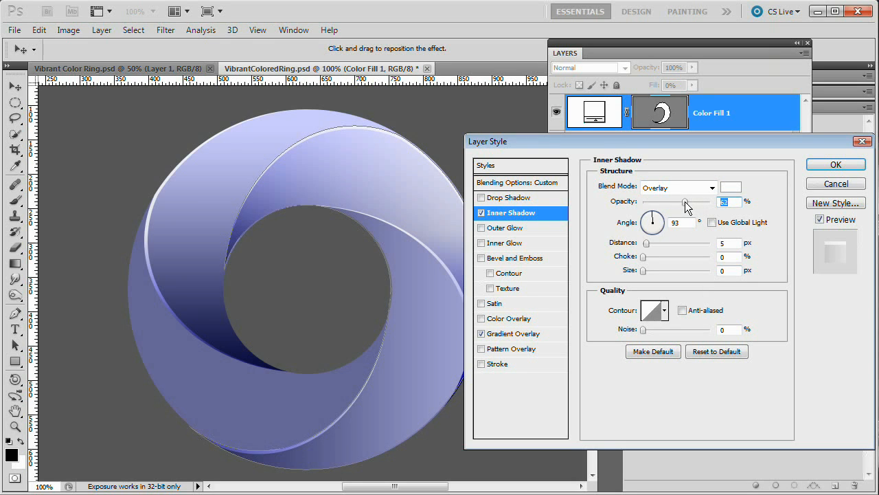
drag(711, 147, 648, 132)
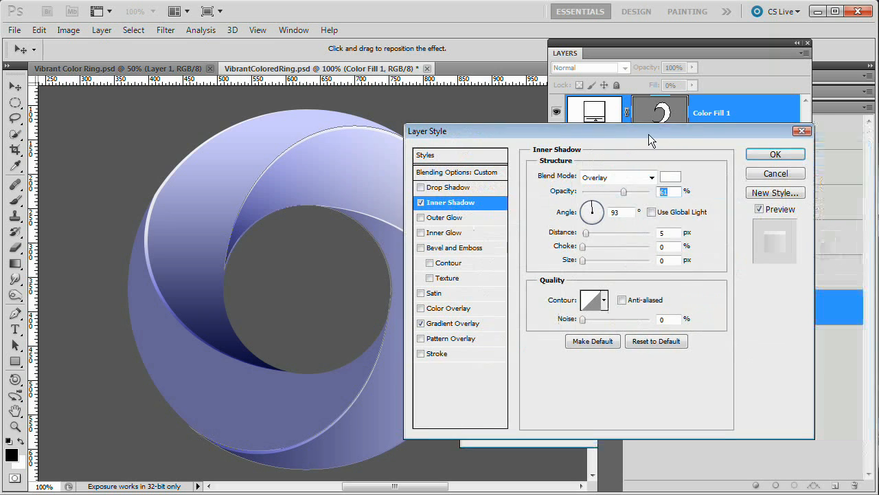
click(769, 153)
Recolor the Donut fill layer to a golden orange (#d6a45c).
scroll(744, 210, down, 1)
click(688, 199)
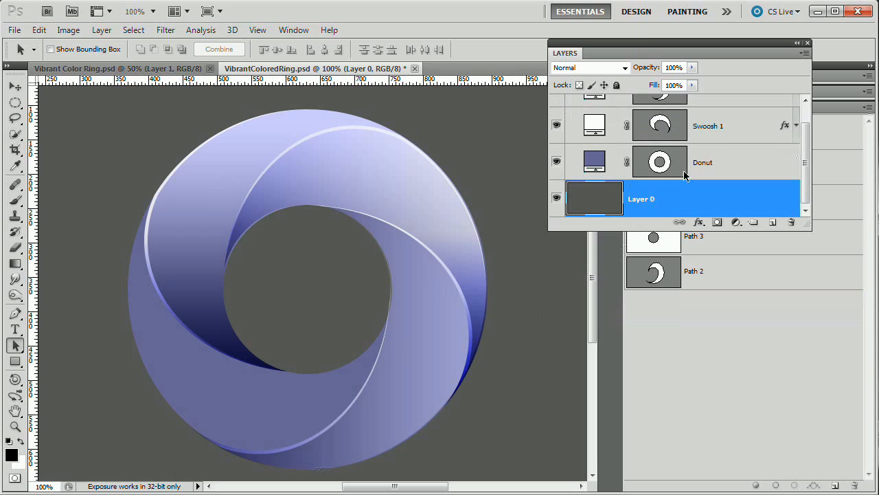
scroll(690, 173, up, 1)
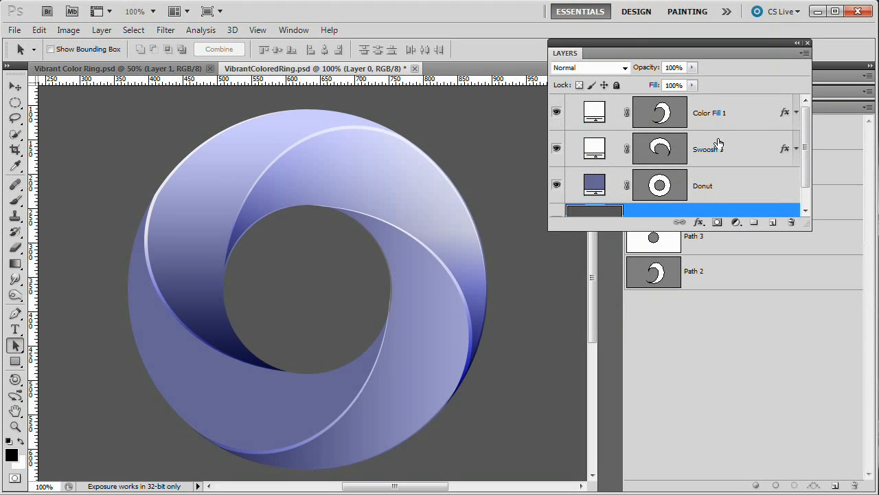
scroll(654, 160, down, 1)
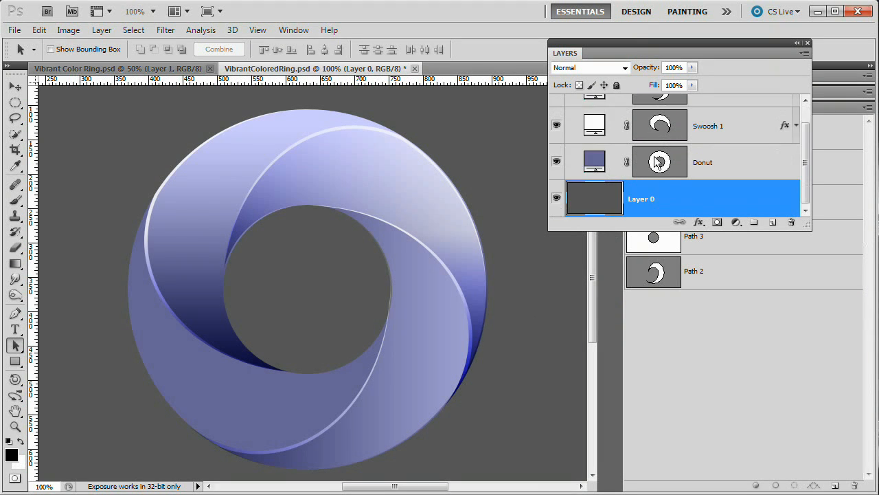
scroll(654, 160, up, 1)
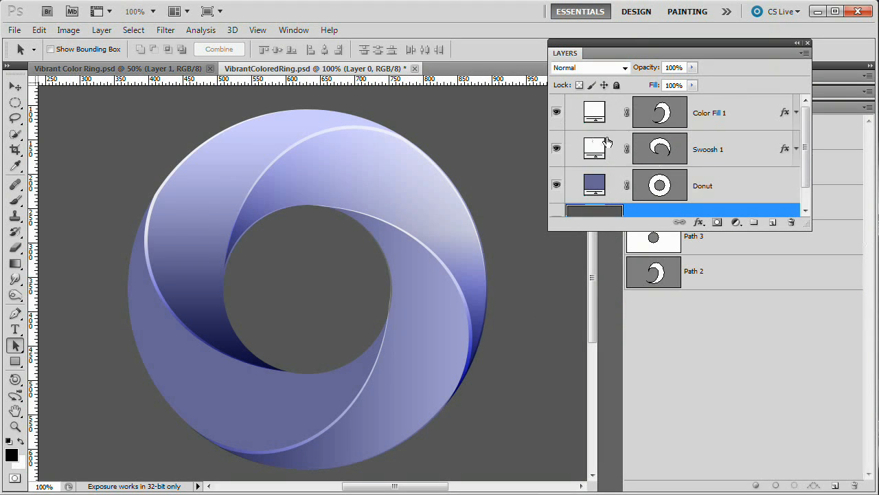
double_click(595, 188)
drag(661, 241, 632, 190)
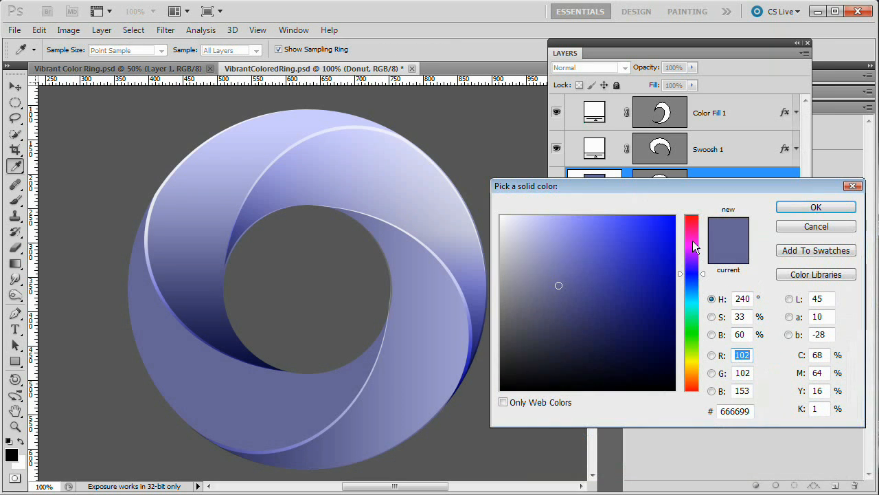
drag(693, 247, 692, 232)
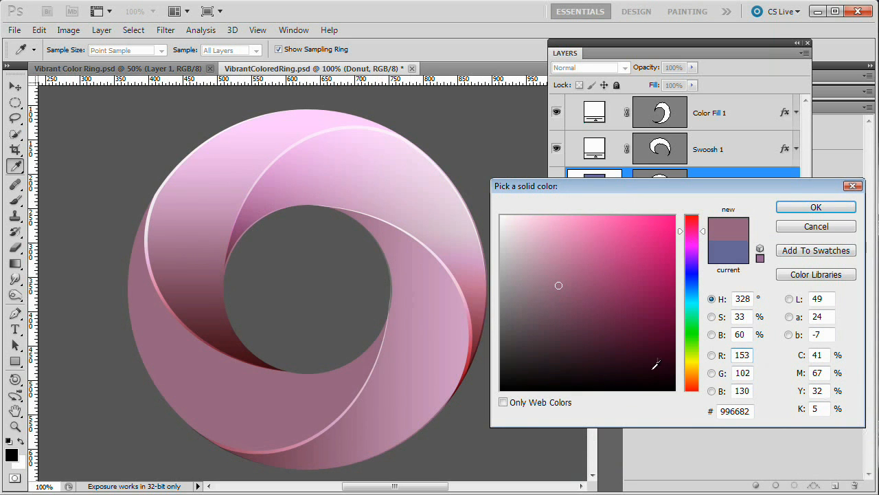
click(692, 373)
click(593, 246)
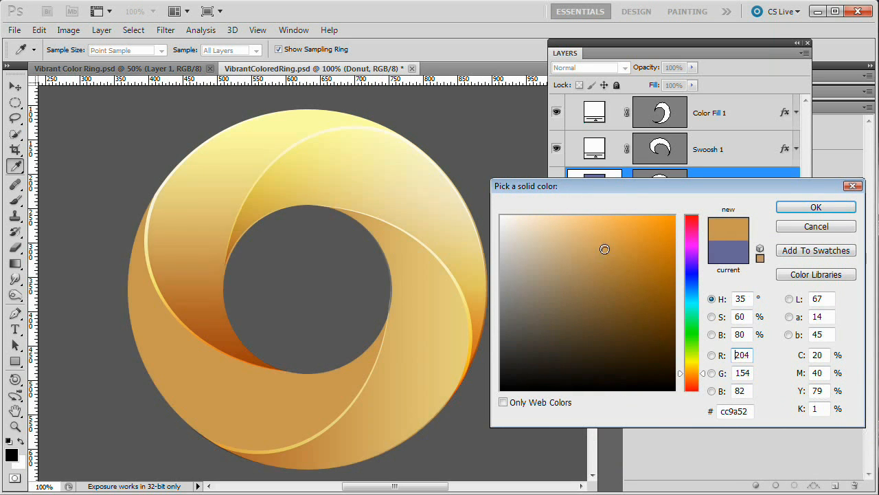
mouse_move(593, 246)
mouse_down()
mouse_move(646, 237)
mouse_move(667, 309)
mouse_move(612, 333)
mouse_move(612, 291)
mouse_up()
mouse_move(596, 261)
mouse_down()
mouse_move(583, 248)
mouse_move(605, 289)
mouse_move(599, 243)
mouse_up()
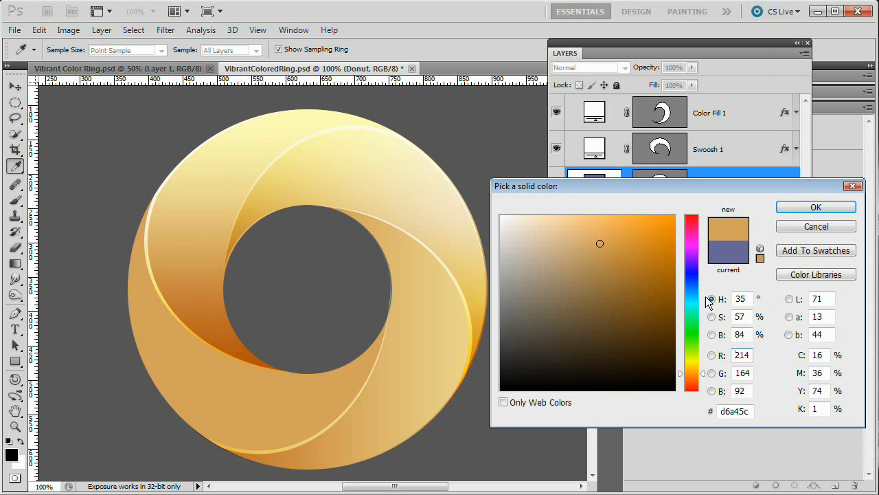
click(840, 208)
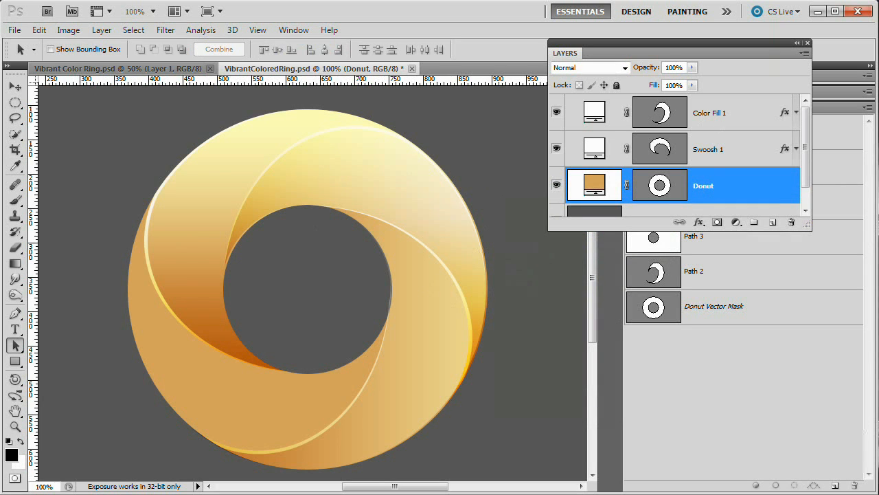
Rename the top crescent fill layer, Color Fill 1, as Swoosh 2.
click(715, 114)
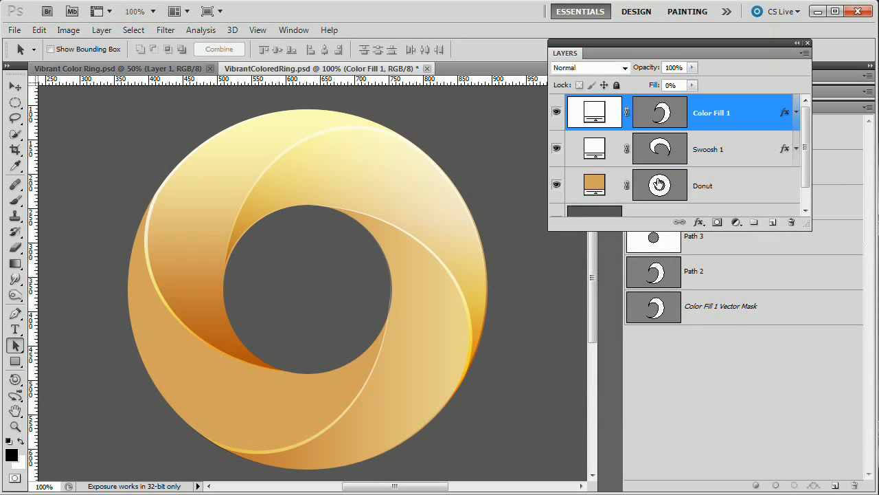
double_click(715, 114)
text(Swoosh 2)
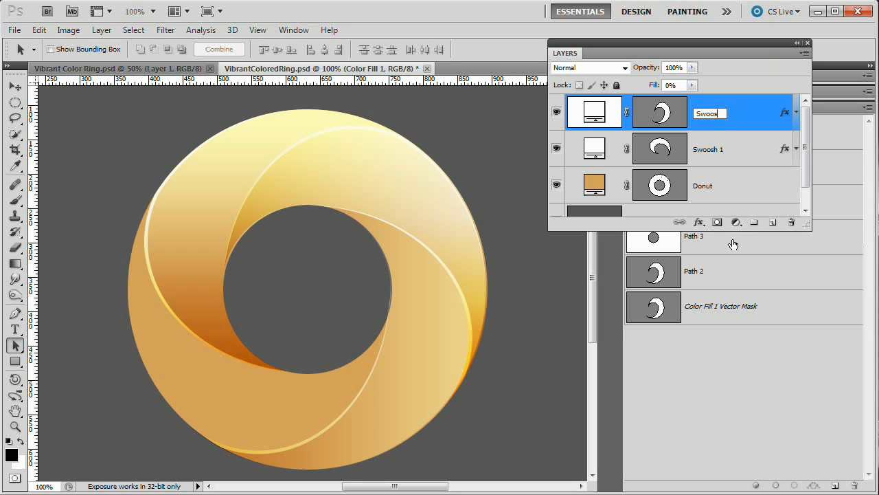
key(Return)
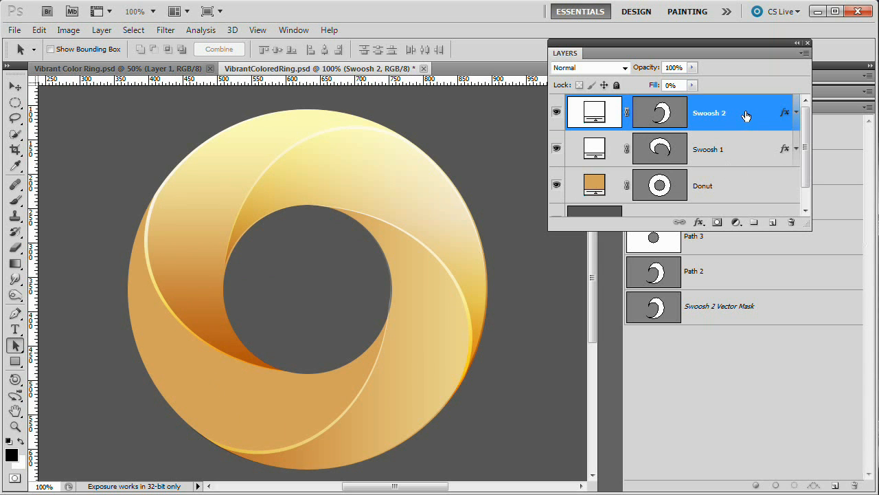
In Swoosh 2's Gradient Overlay, move the black color stop to 10% and set the gradient angle to -5°.
drag(735, 148, 623, 117)
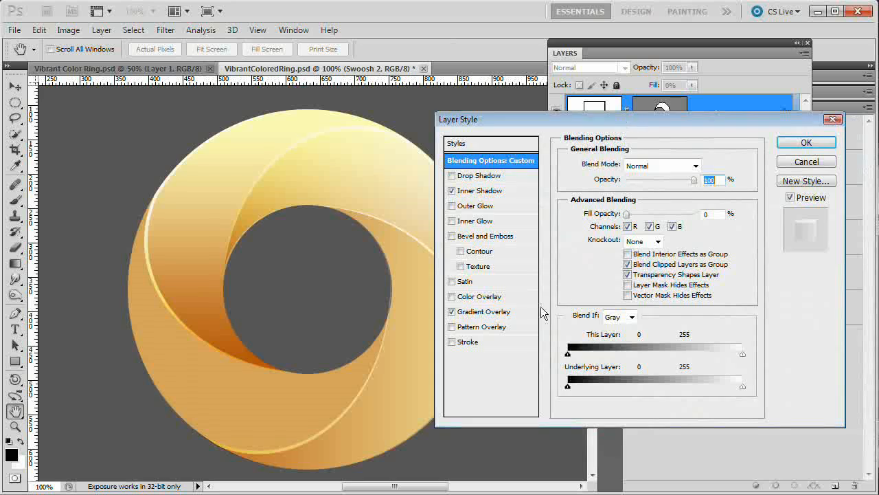
click(502, 310)
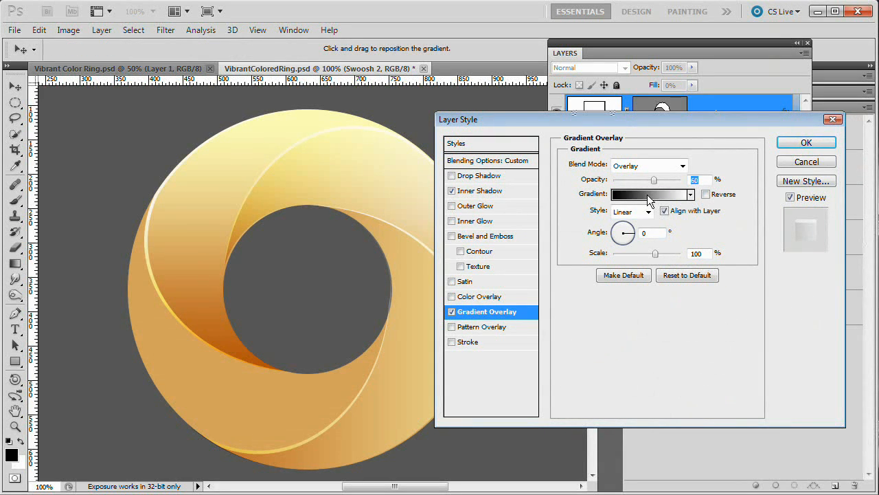
click(649, 195)
drag(867, 206, 629, 43)
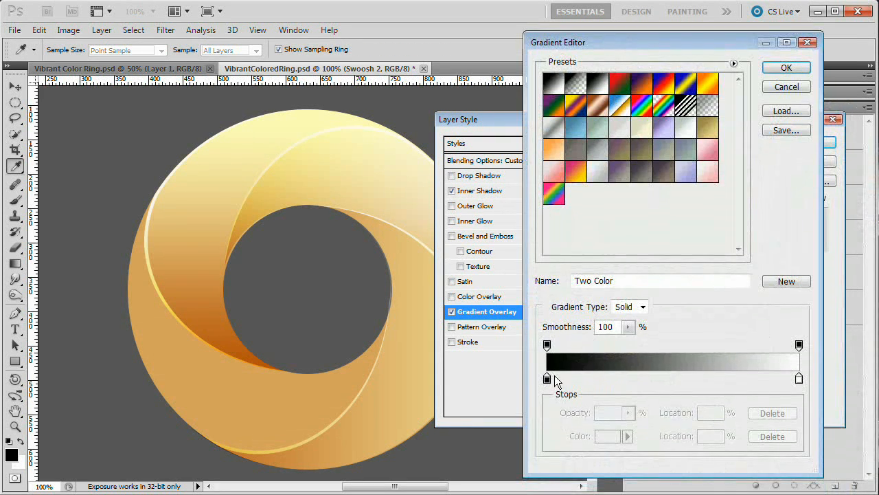
drag(547, 380, 572, 380)
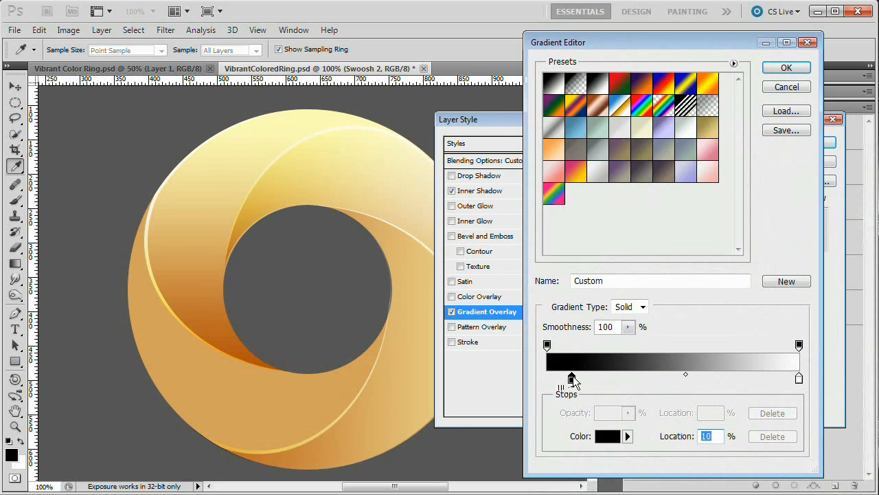
click(787, 67)
drag(657, 234, 554, 239)
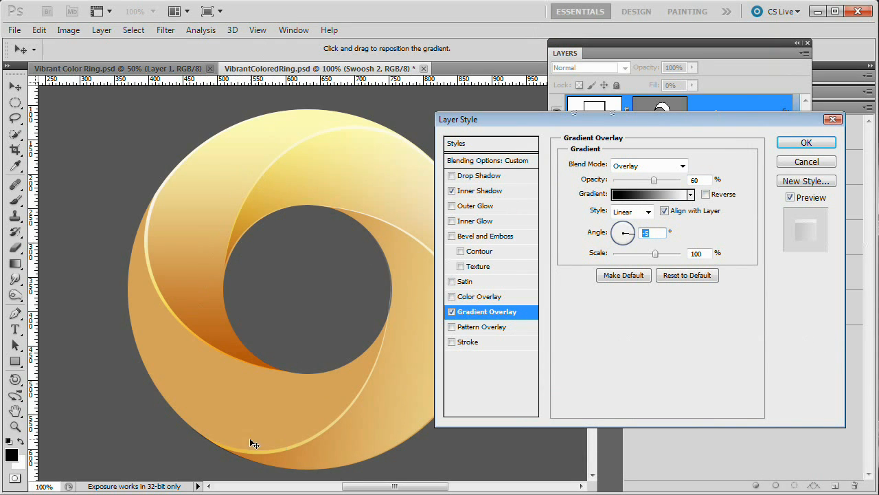
key(Return)
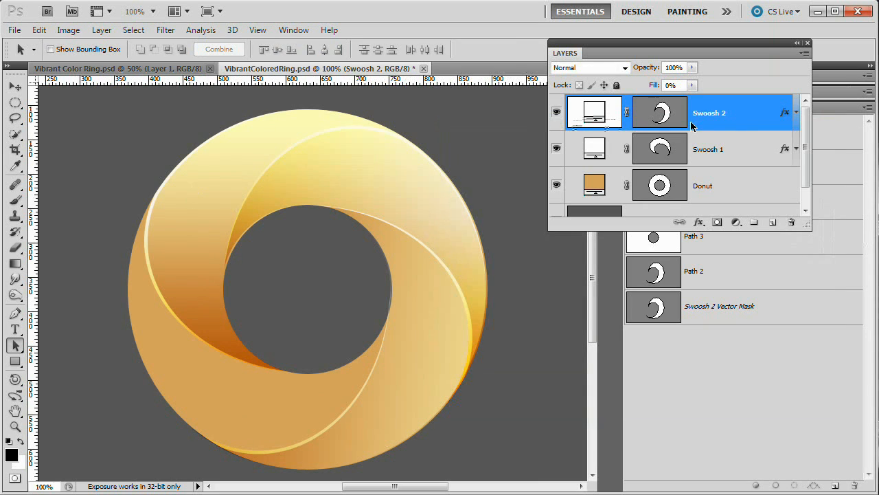
mouse_move(556, 112)
mouse_down()
mouse_move(558, 149)
mouse_move(556, 113)
mouse_up()
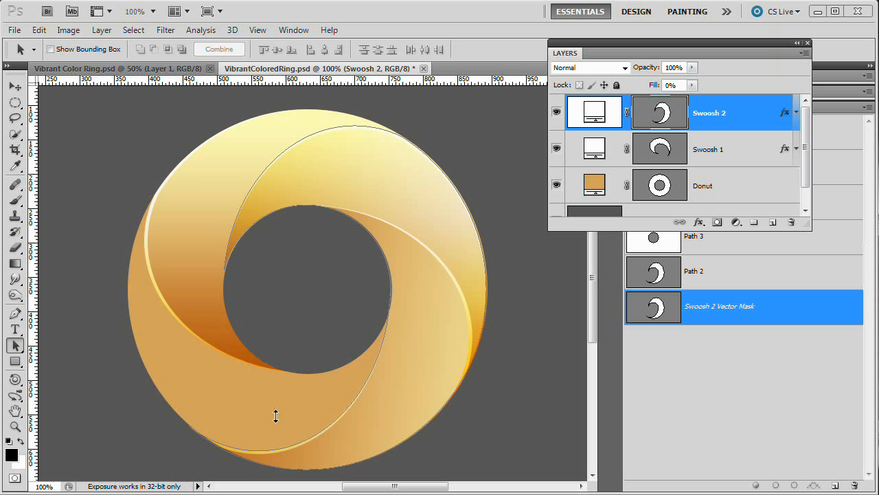
Select the Base path and dock the floating Layers panel between Paths and Channels.
key(F7)
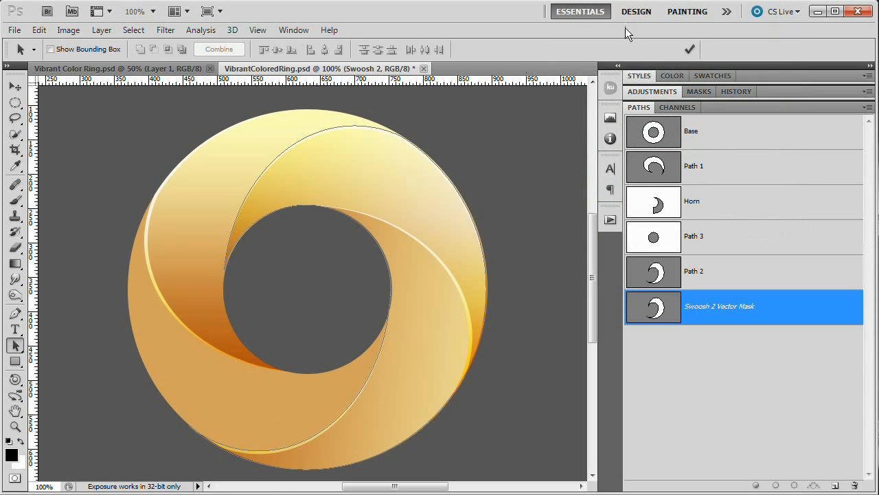
key(F7)
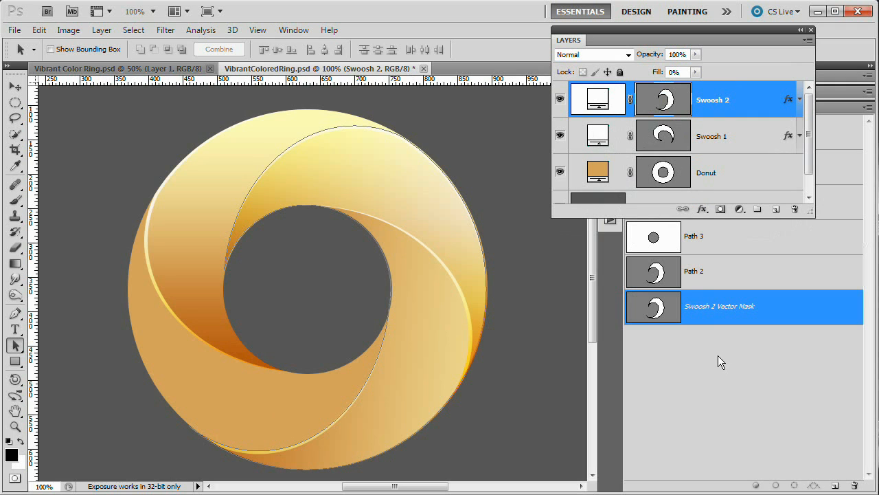
click(689, 370)
key(F7)
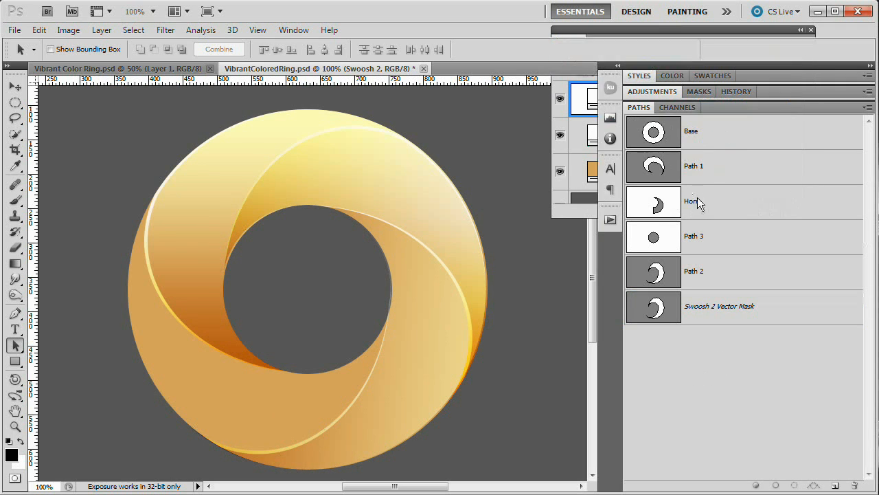
key(F7)
click(711, 136)
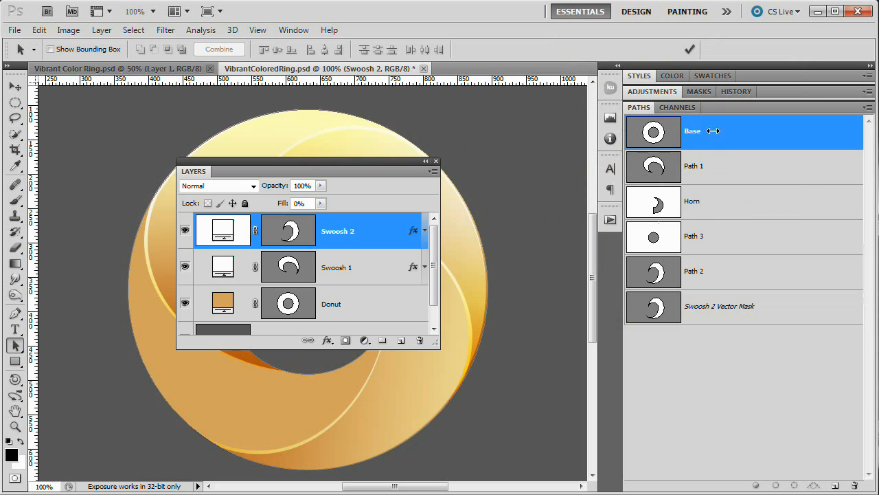
key(F7)
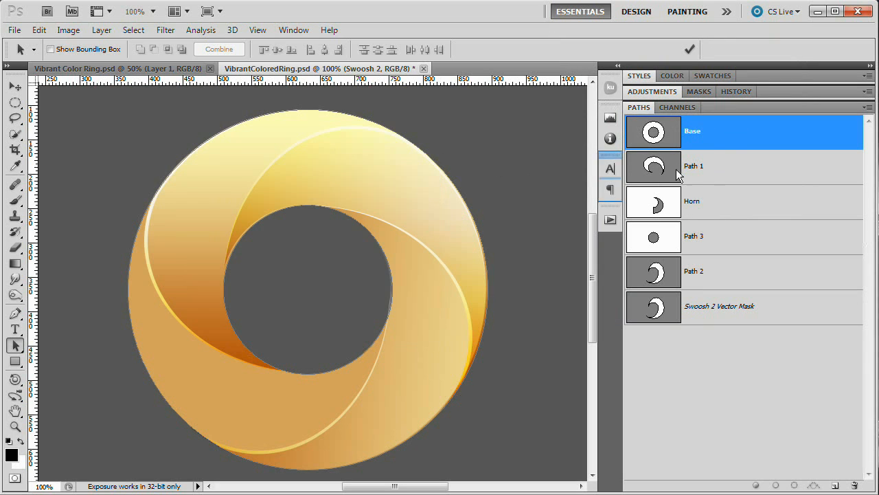
key(F7)
drag(410, 138, 661, 116)
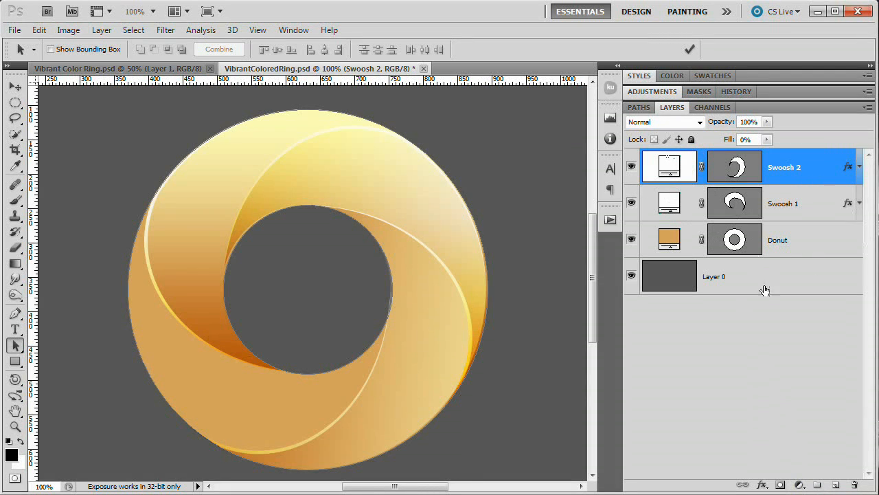
click(99, 30)
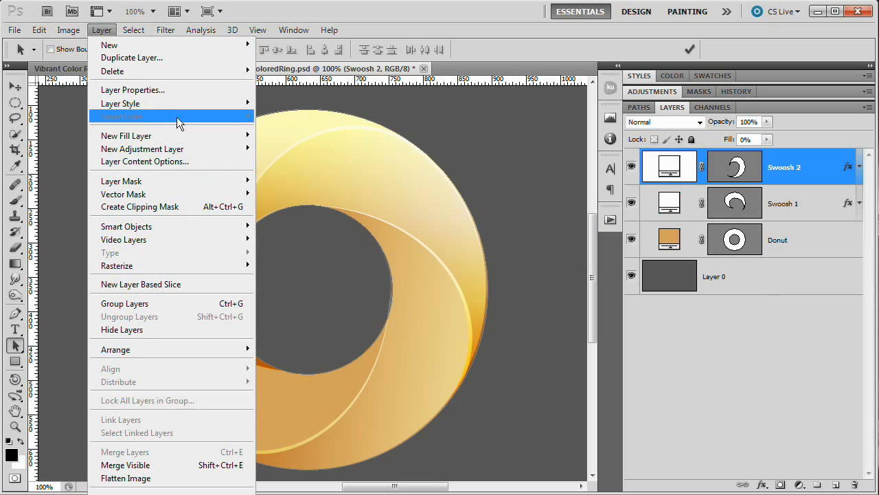
mouse_move(186, 147)
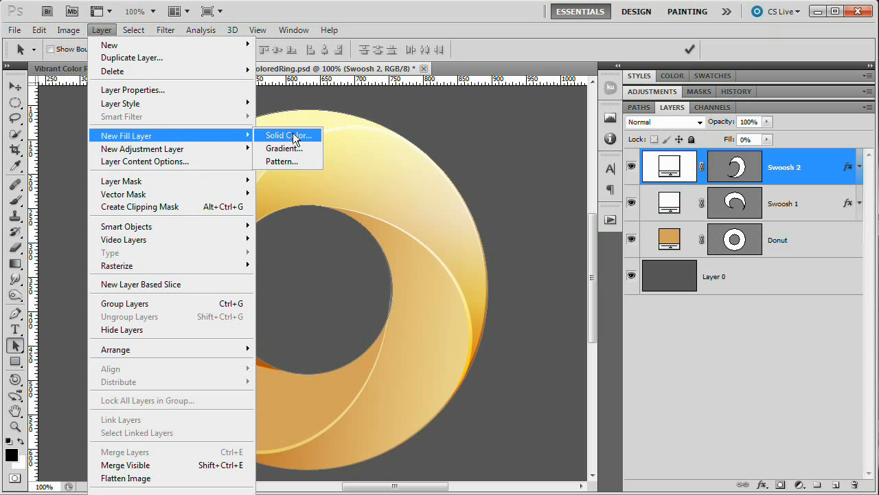
click(756, 395)
click(678, 165)
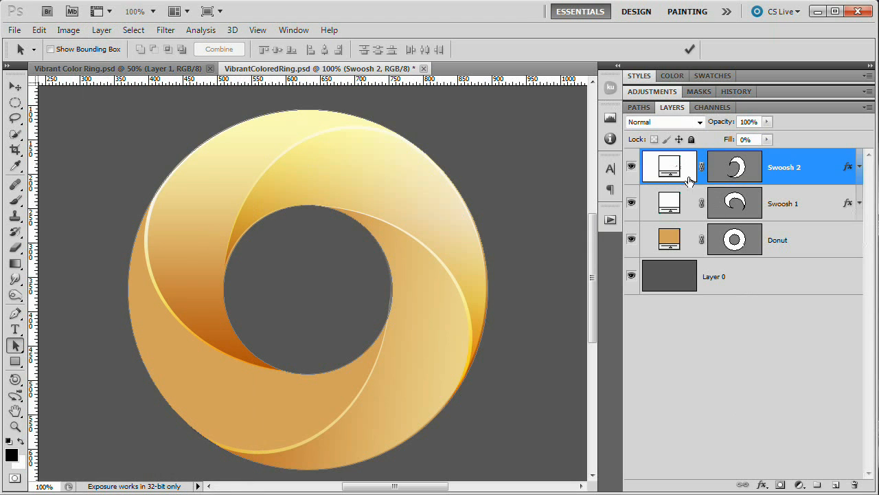
click(640, 108)
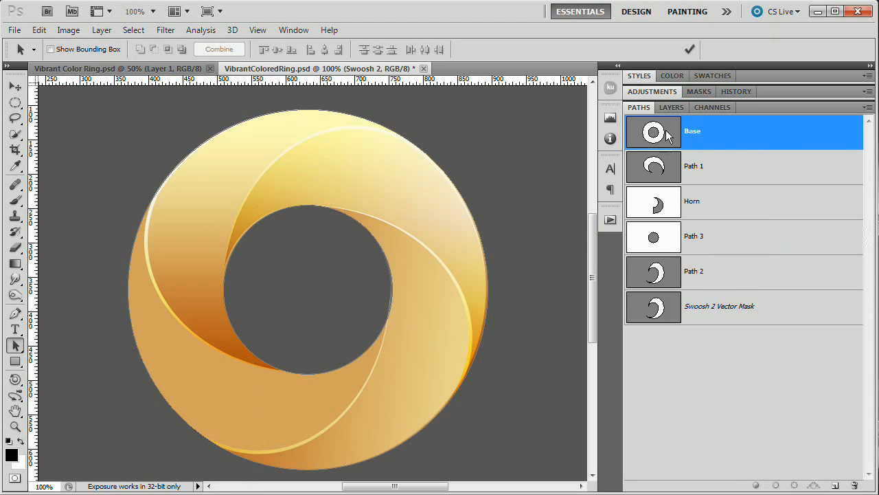
click(671, 107)
Create a white (#ffffff) solid color fill layer named EdgeRound from the Base path.
click(101, 30)
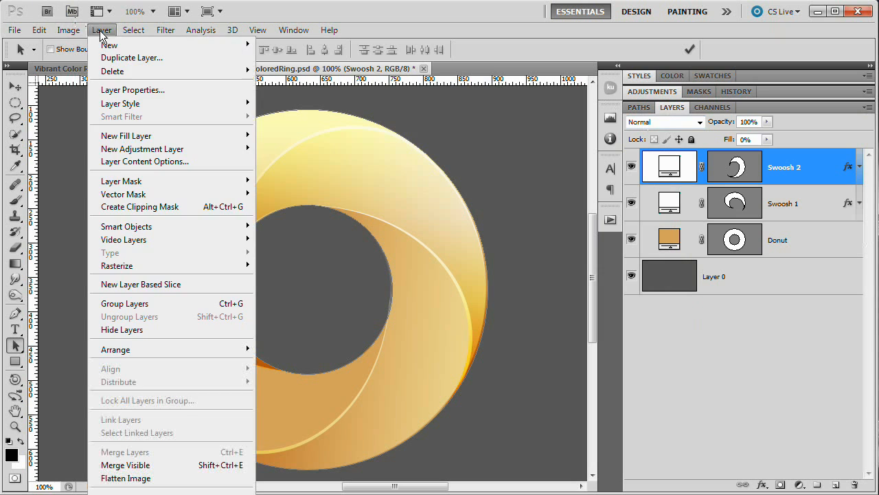
mouse_move(231, 148)
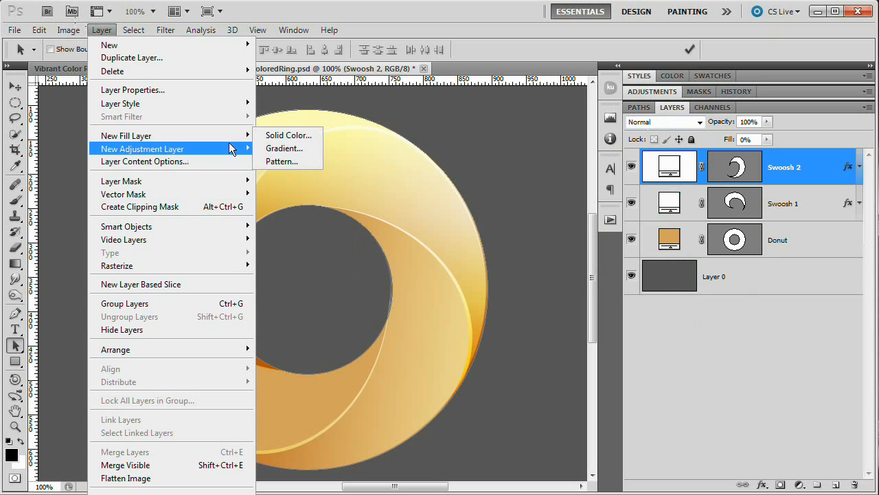
click(289, 136)
drag(288, 260, 442, 174)
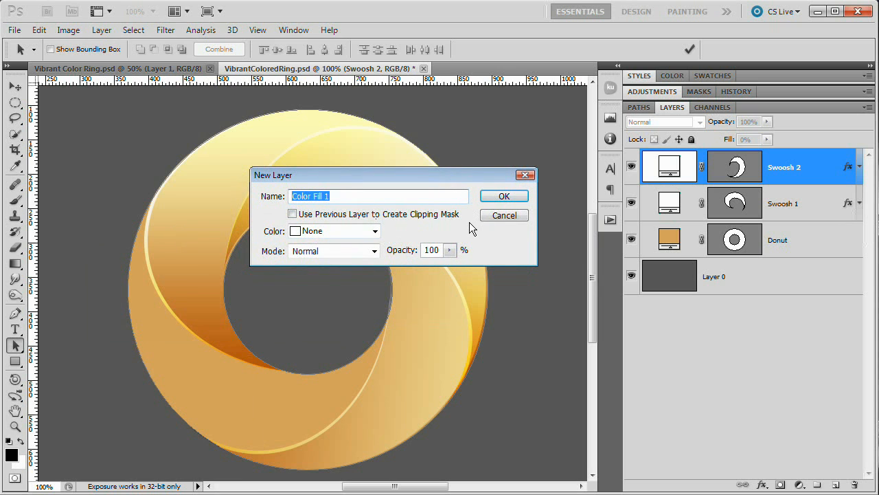
text(EdgeRound)
key(Return)
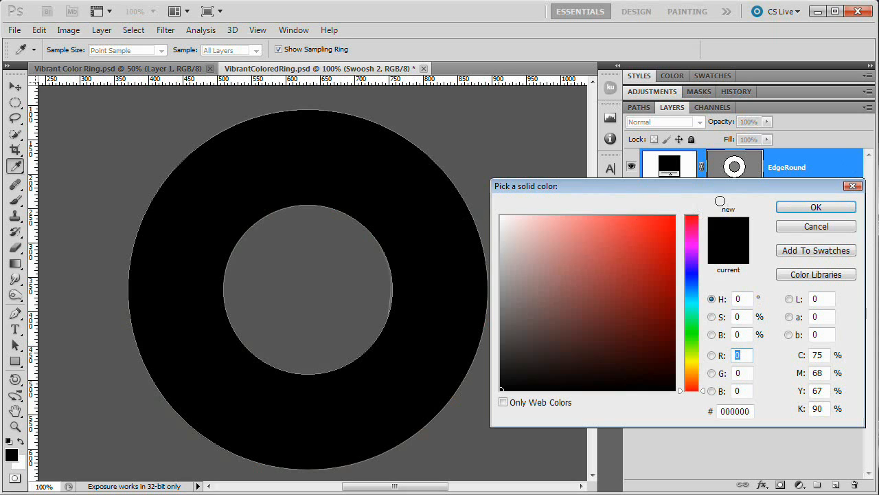
drag(538, 221, 495, 212)
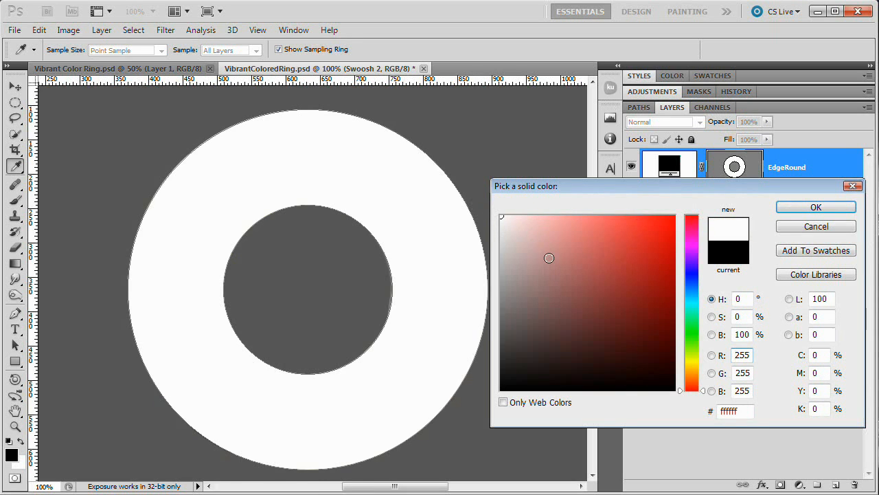
click(814, 207)
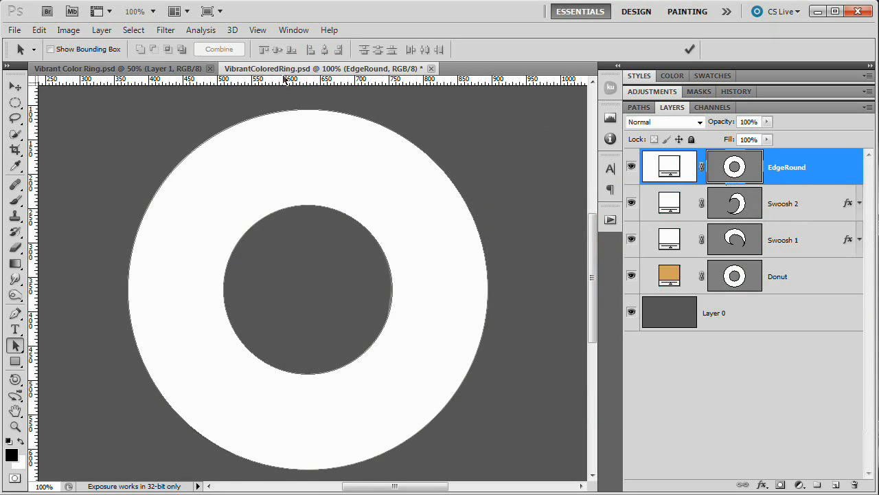
Open the layer style choices for the EdgeRound layer.
click(106, 30)
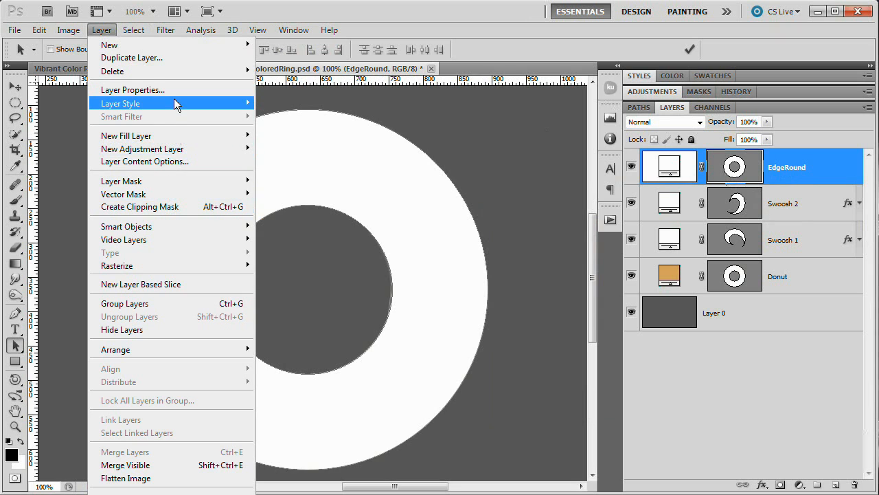
mouse_move(176, 103)
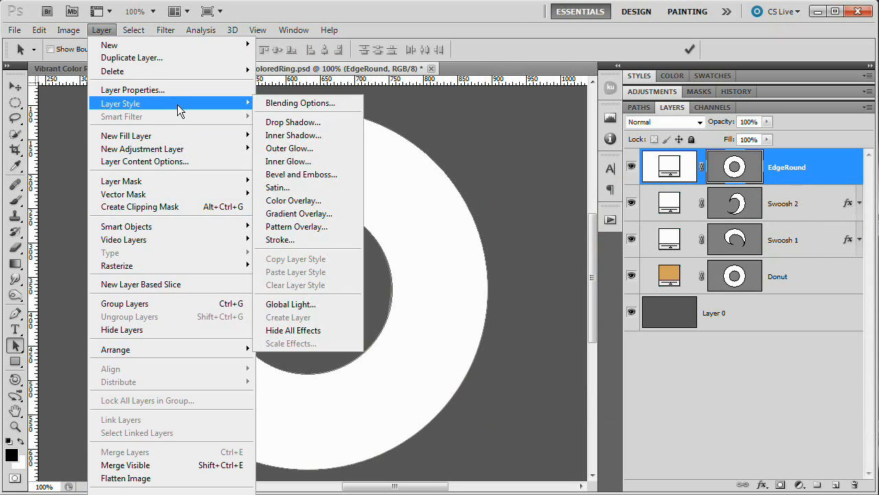
Add an inner glow to the EdgeRound layer and lower the layer's fill opacity to 0%.
click(311, 162)
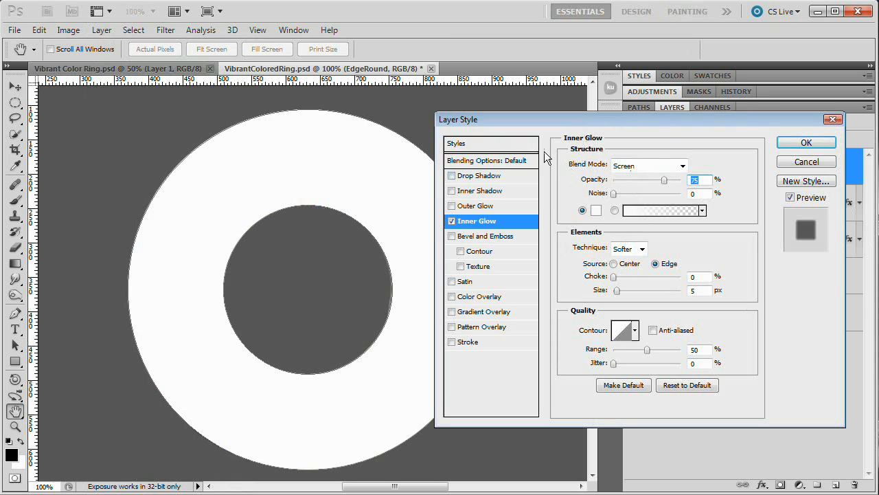
click(472, 160)
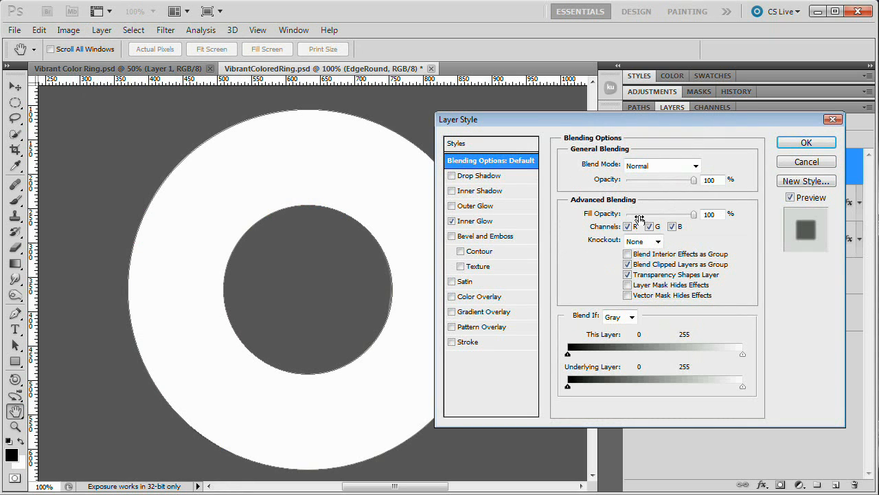
drag(638, 218, 612, 221)
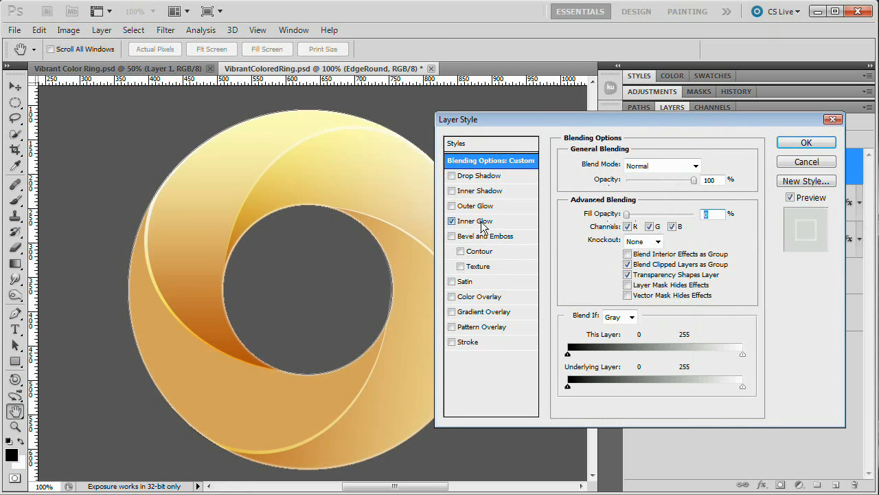
Set the EdgeRound inner glow to Overlay blend mode with black (000000) as its color.
click(476, 221)
click(671, 167)
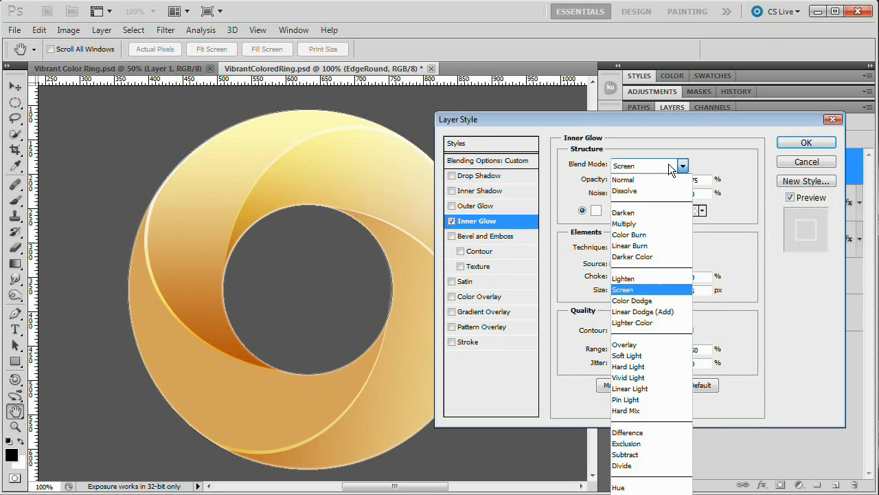
click(645, 345)
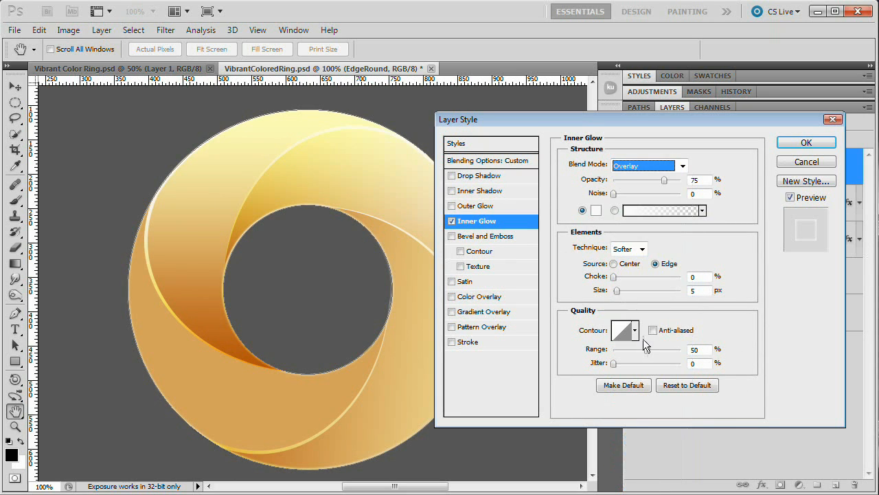
click(598, 210)
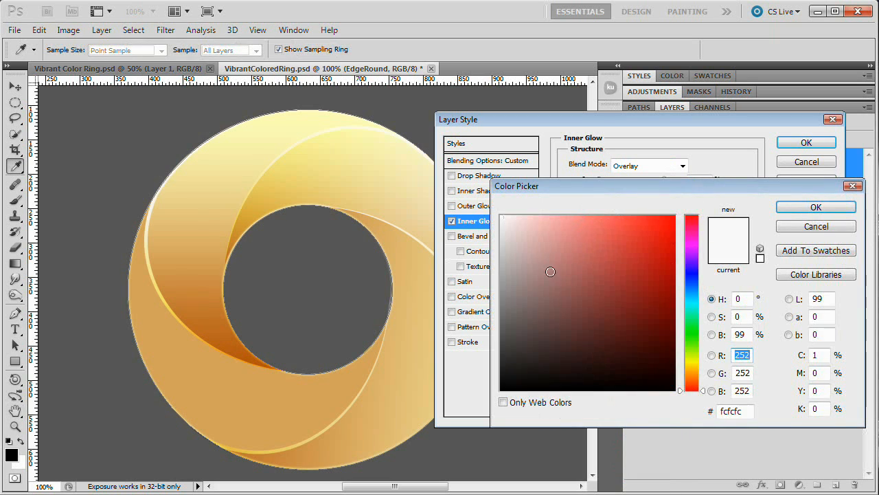
drag(551, 272, 476, 401)
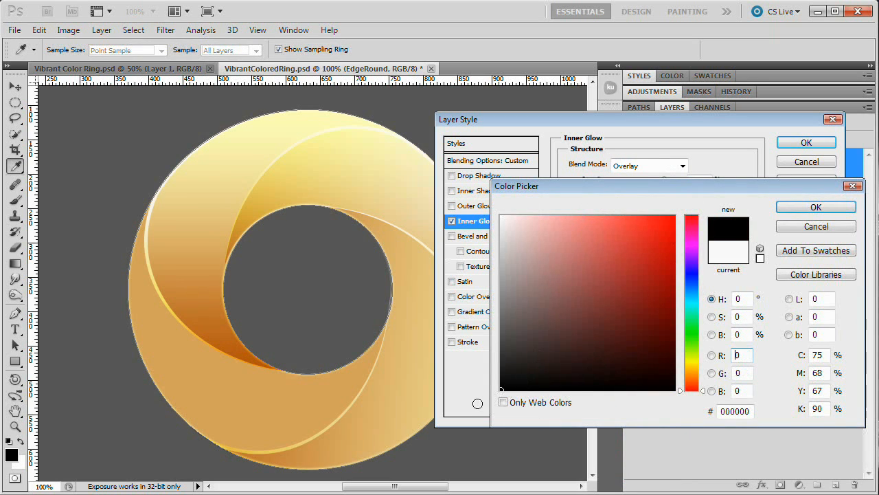
click(814, 207)
Set the EdgeRound inner glow's size to 10 px and opacity to 11%, compare the preview, and apply the layer style.
mouse_move(618, 296)
mouse_down()
mouse_move(649, 294)
mouse_move(615, 292)
mouse_move(632, 289)
mouse_up()
mouse_move(625, 286)
mouse_down()
mouse_move(639, 286)
mouse_move(621, 288)
mouse_up()
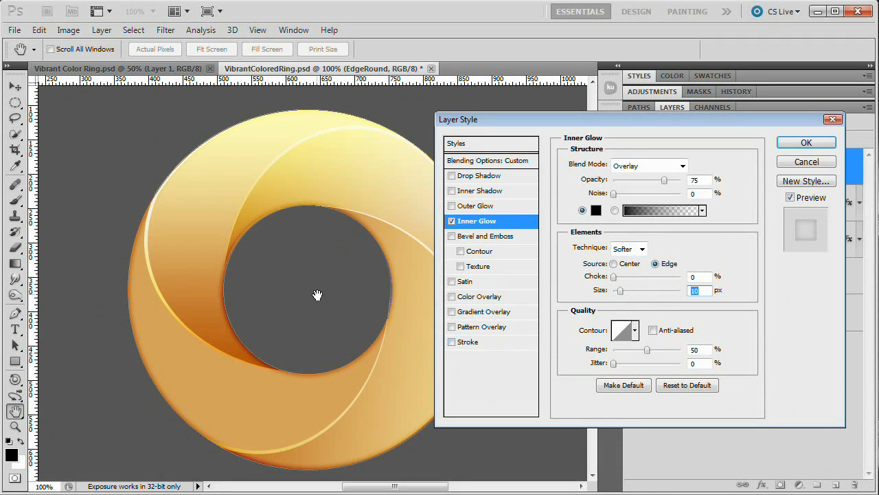
drag(639, 120, 604, 117)
drag(623, 180, 610, 185)
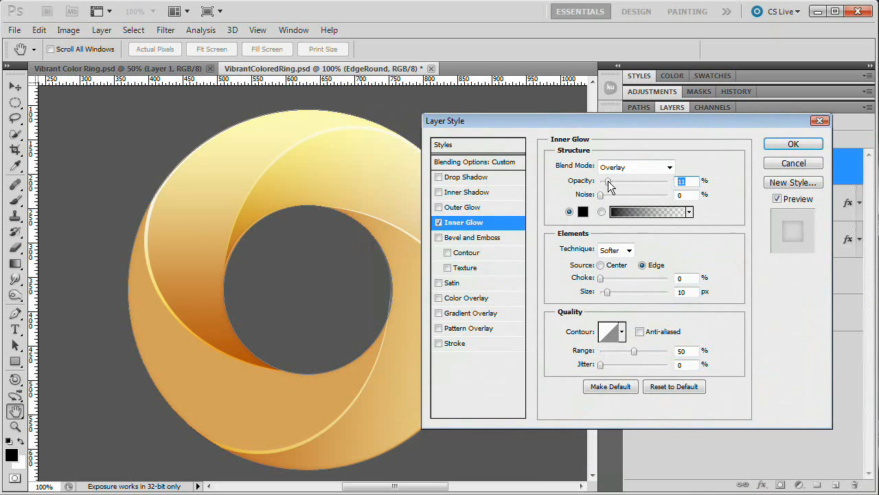
click(776, 199)
click(777, 198)
click(789, 144)
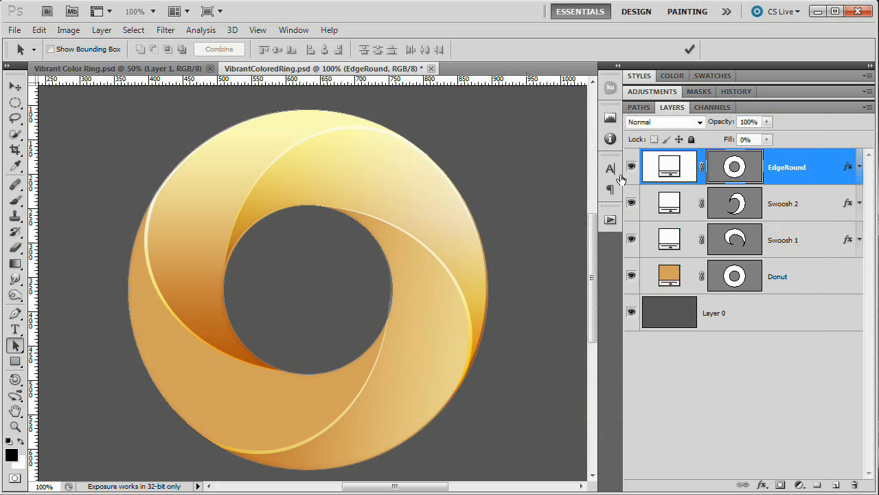
Toggle the EdgeRound layer's visibility to compare the ring with and without its edge effect.
click(630, 167)
click(631, 168)
click(630, 168)
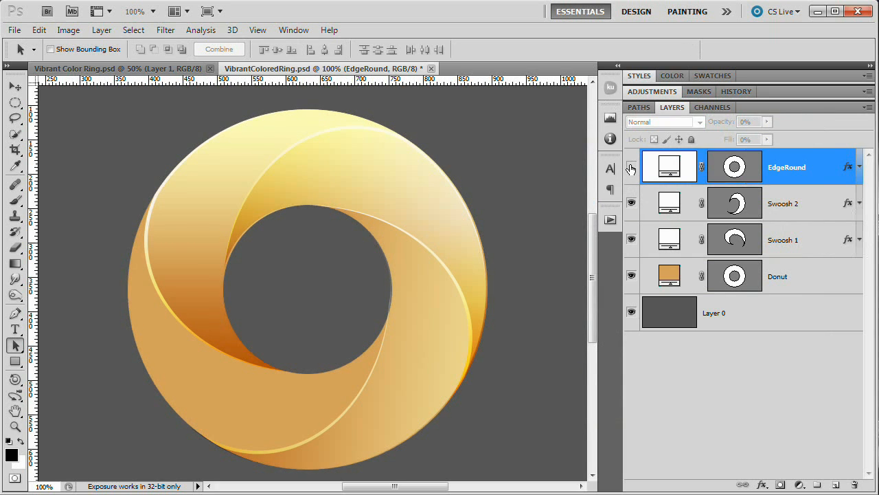
click(630, 168)
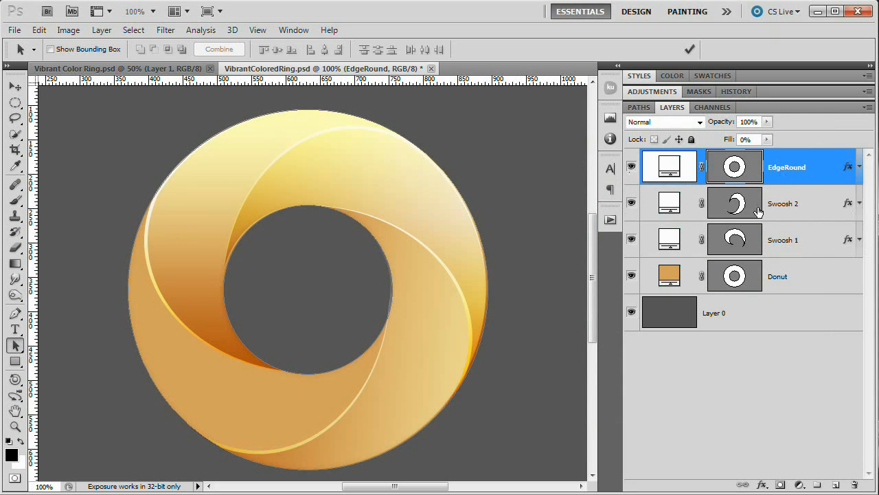
Create a white (ffffff) solid color fill layer named Glow from the Base path.
click(639, 108)
click(719, 134)
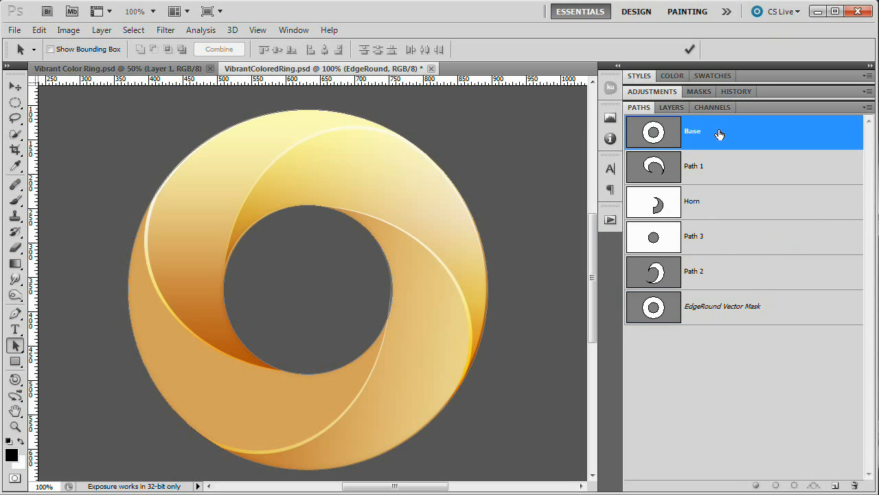
click(668, 107)
click(102, 30)
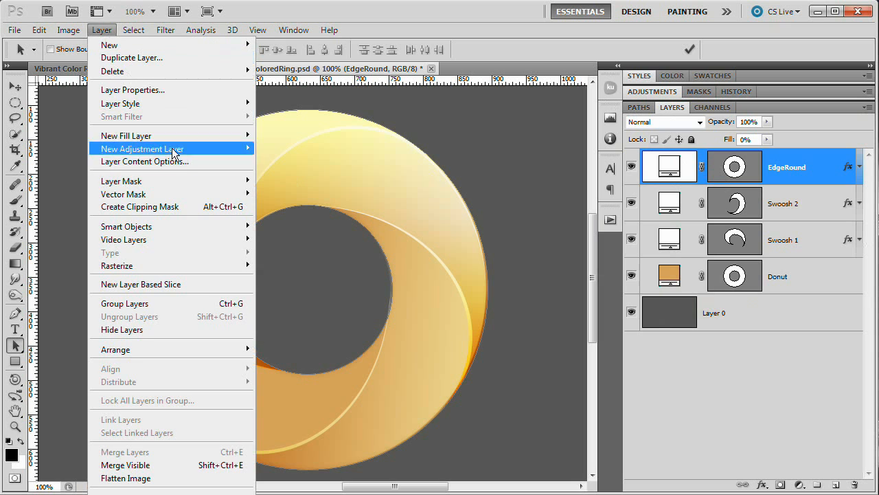
mouse_move(172, 135)
click(275, 135)
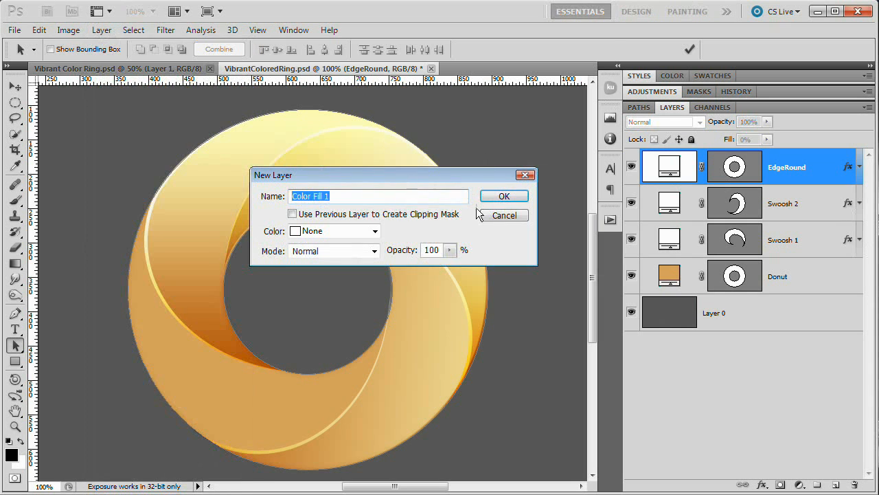
text(Glow)
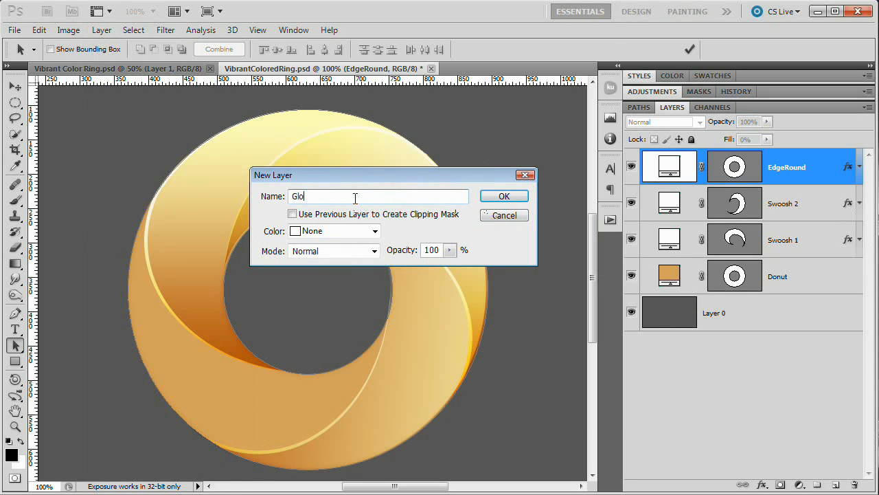
key(Return)
drag(777, 187, 511, 180)
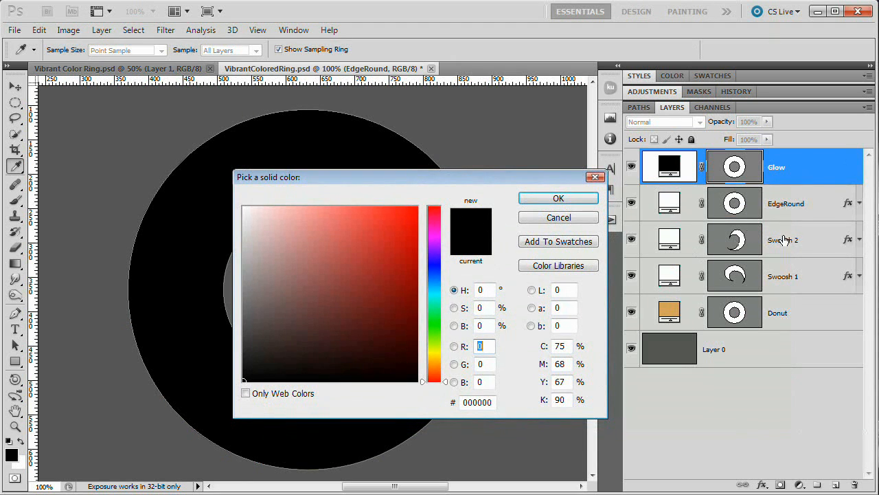
drag(295, 256, 237, 194)
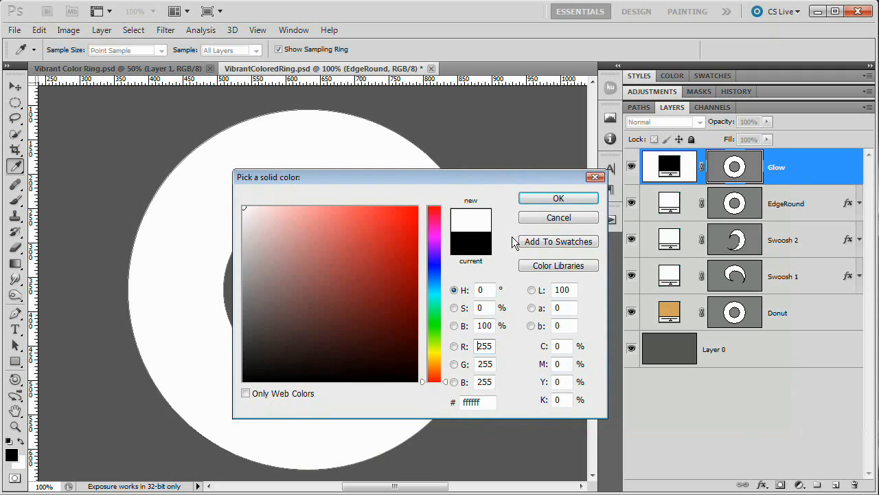
click(544, 201)
Move the Glow layer between Swoosh 1 and Donut and set its fill to 0%.
drag(795, 168, 801, 296)
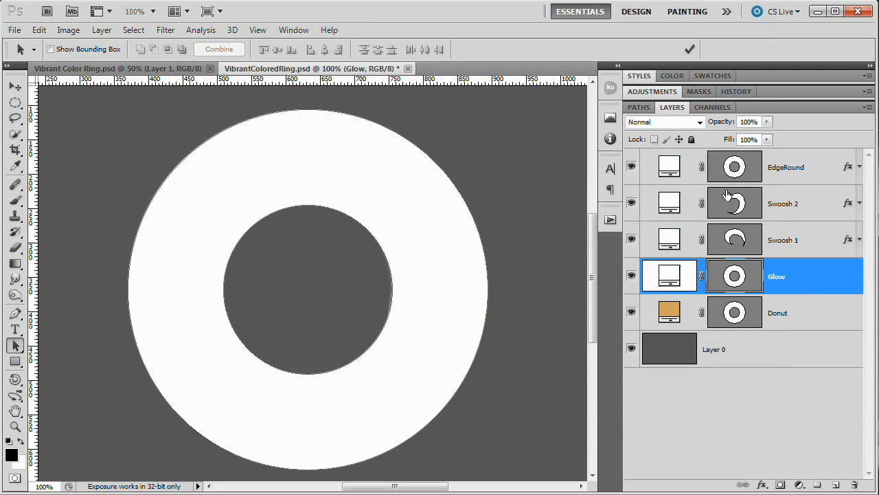
drag(730, 140, 632, 148)
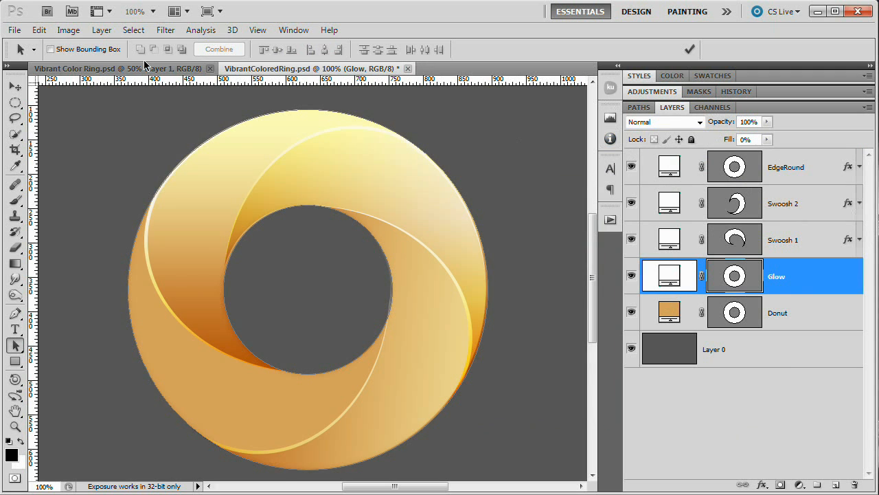
Add an inner glow to the Glow layer with Overlay blend mode and 100% opacity.
click(112, 34)
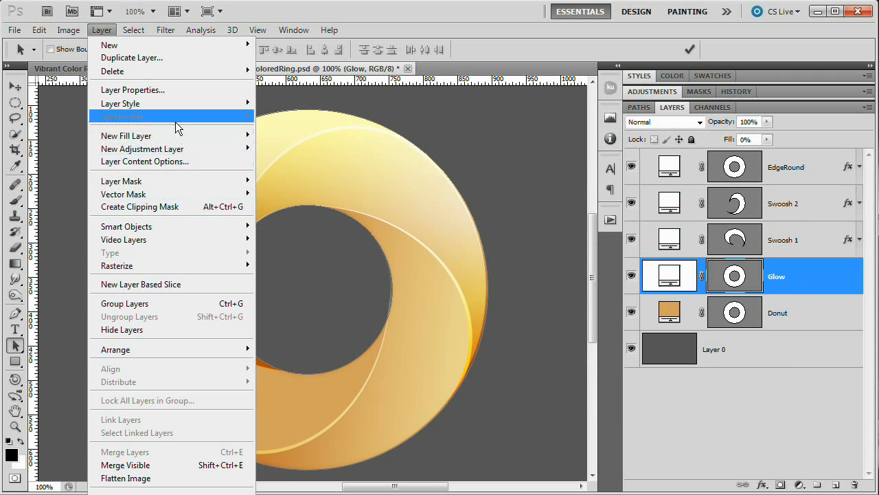
mouse_move(227, 103)
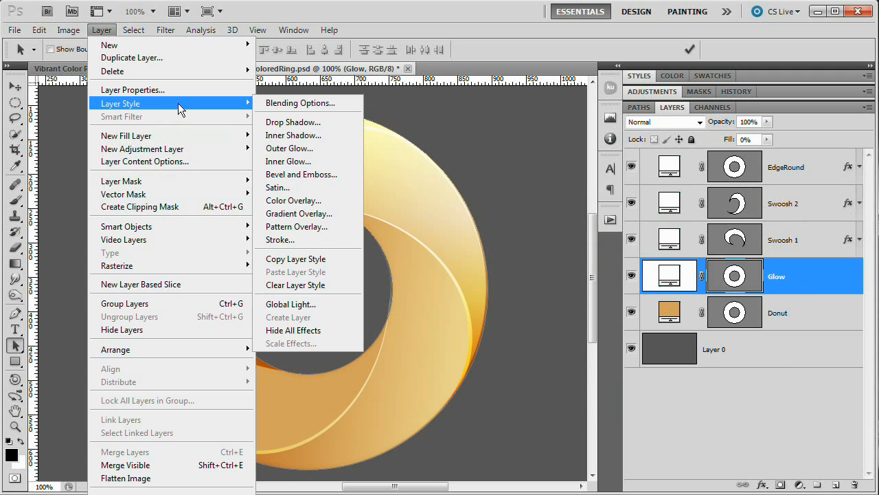
click(315, 164)
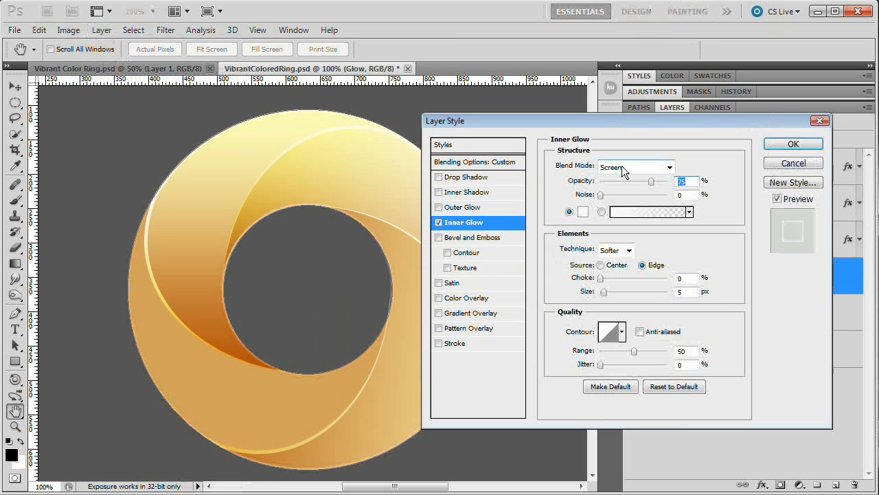
click(632, 168)
click(618, 343)
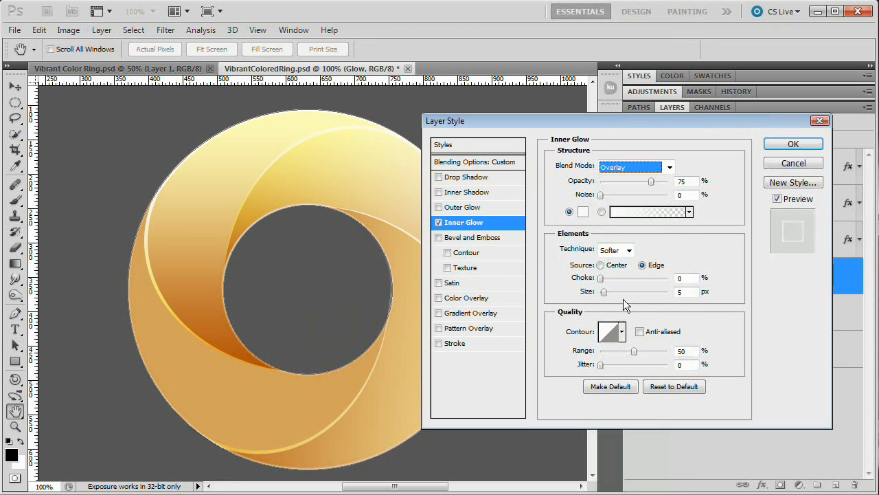
click(641, 169)
click(642, 170)
drag(651, 182, 681, 181)
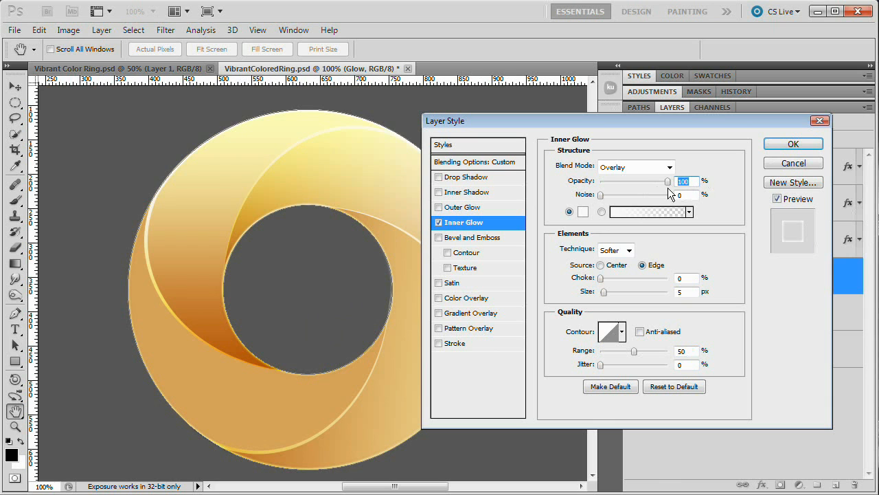
Set the Glow layer's inner glow source to Center, with 14% choke and a size of 49 px.
click(606, 267)
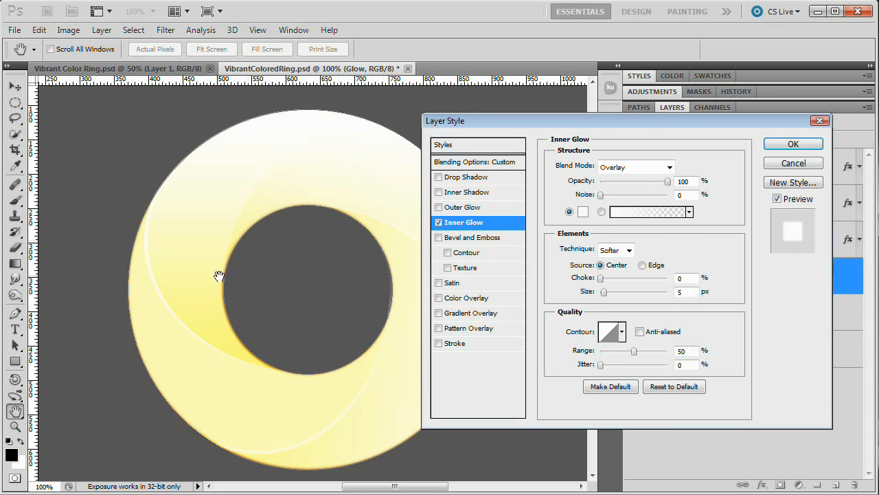
mouse_move(562, 124)
mouse_down()
mouse_move(737, 137)
mouse_move(611, 135)
mouse_move(559, 110)
mouse_up()
mouse_move(601, 277)
mouse_down()
mouse_move(621, 278)
mouse_move(607, 263)
mouse_up()
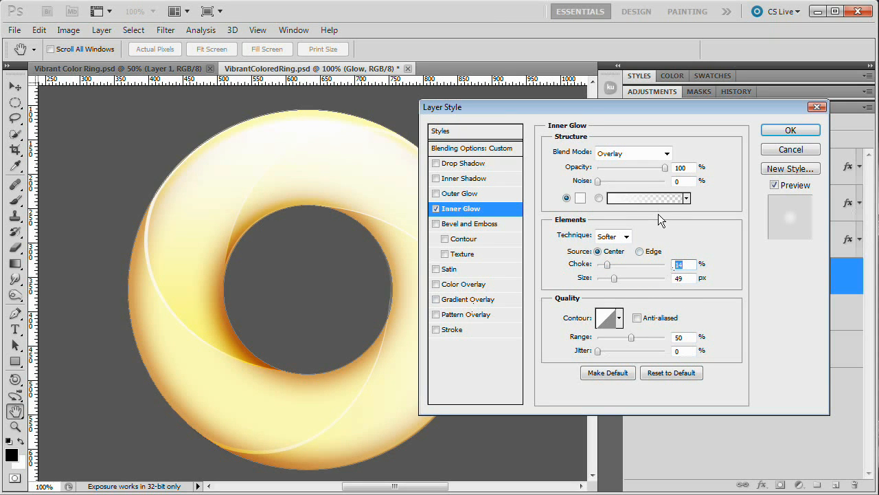
Change the Glow layer's inner glow to Color Dodge blend mode at 10% opacity.
click(636, 153)
click(611, 299)
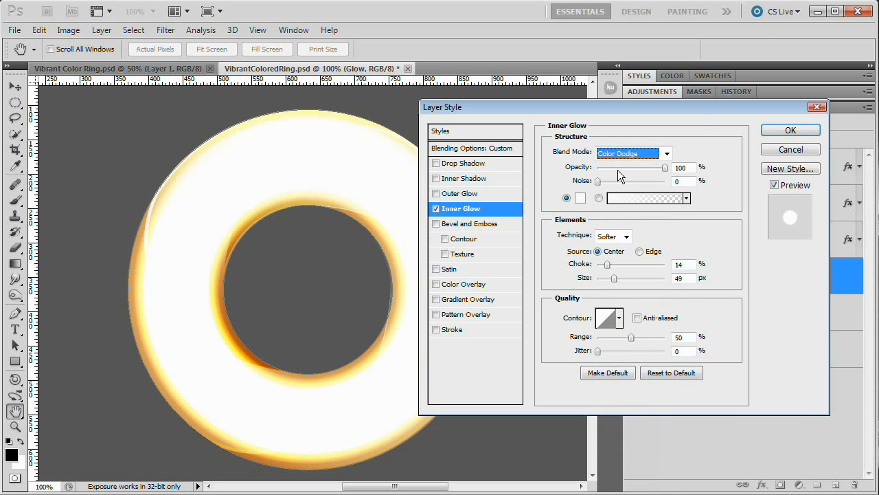
mouse_move(617, 169)
mouse_down()
mouse_move(610, 170)
mouse_move(627, 171)
mouse_move(602, 168)
mouse_up()
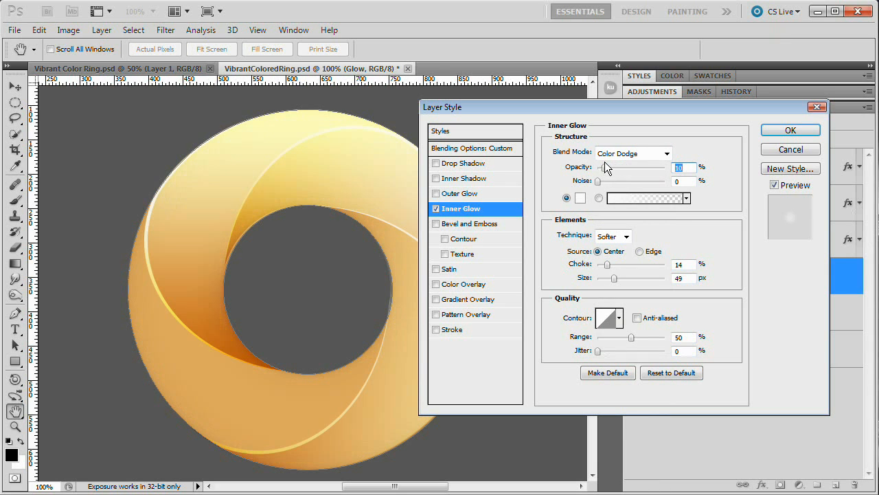
Try the Overlay and Linear Dodge (Add) blend modes on the Glow layer's inner glow, returning to Color Dodge.
click(665, 153)
click(632, 333)
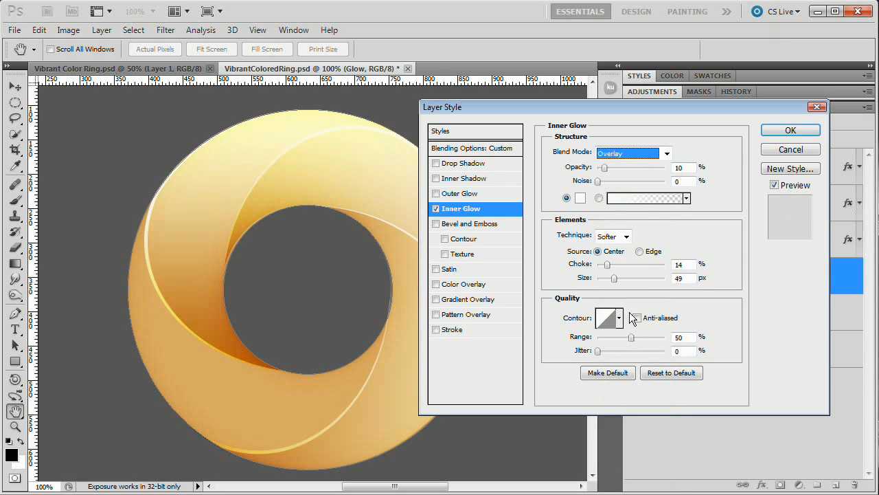
click(665, 153)
click(642, 287)
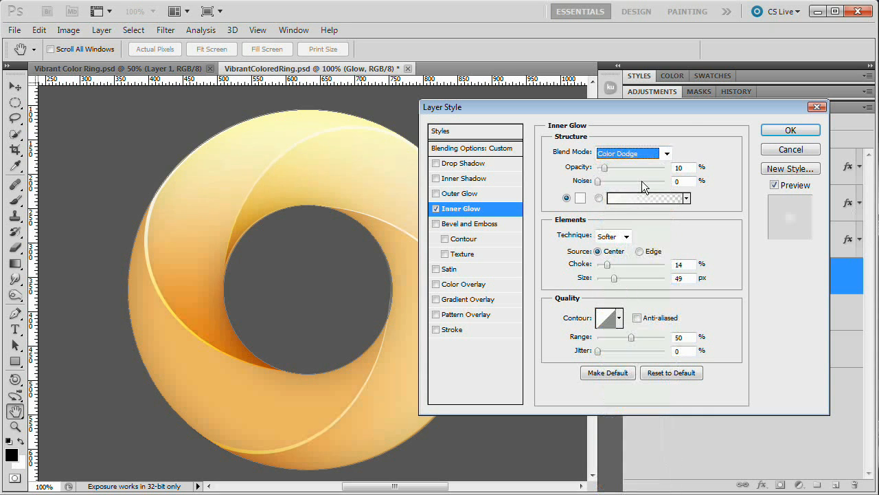
click(666, 152)
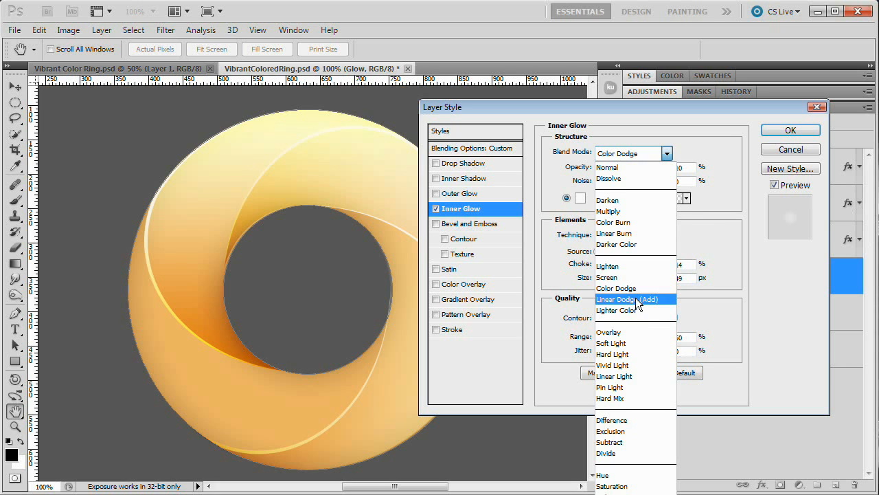
click(638, 299)
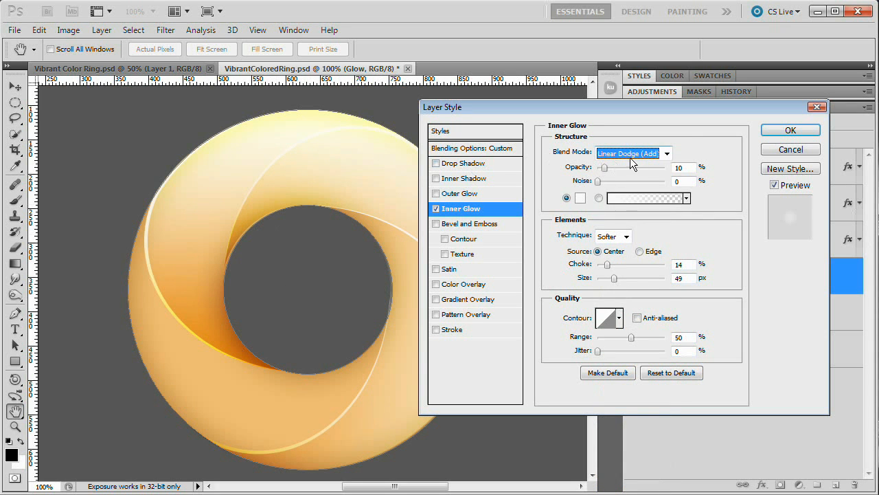
click(610, 155)
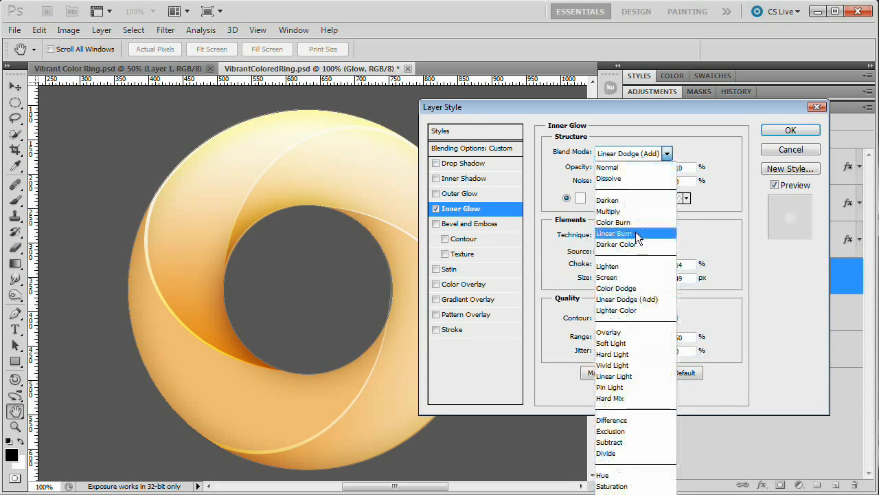
click(638, 288)
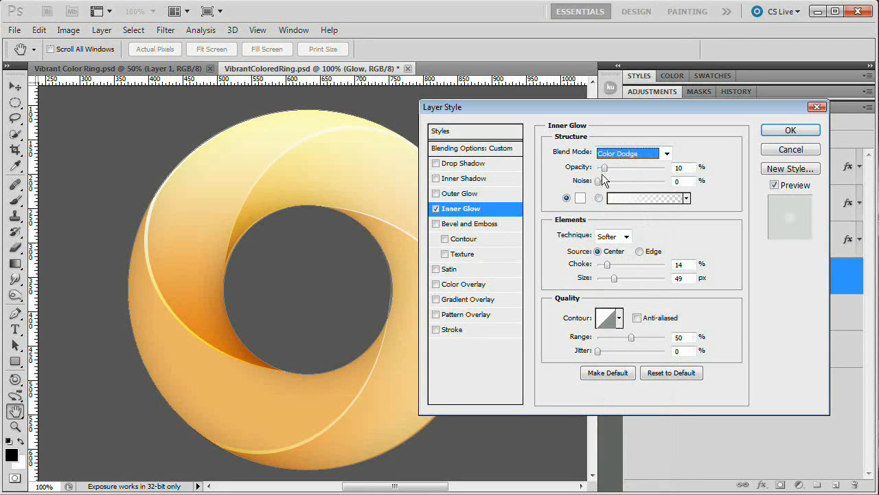
Set the Glow layer's inner glow to 16% opacity, 15% choke and a size of 50 px.
drag(605, 167, 610, 173)
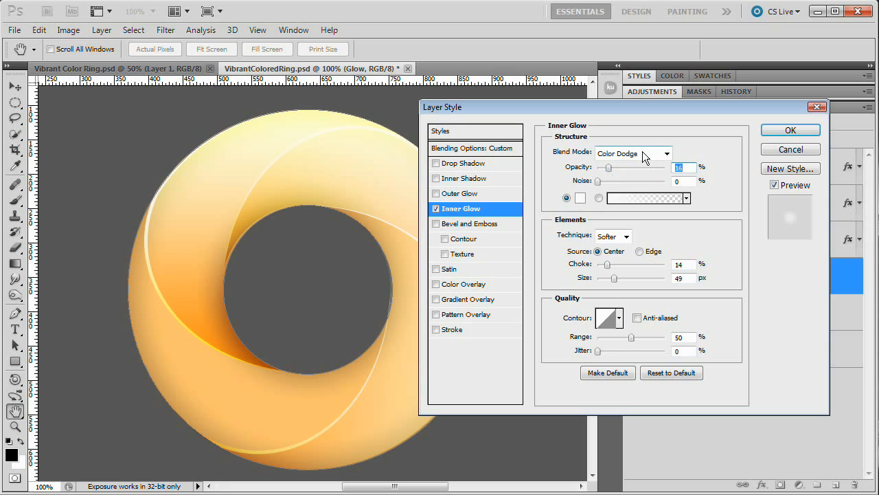
click(682, 265)
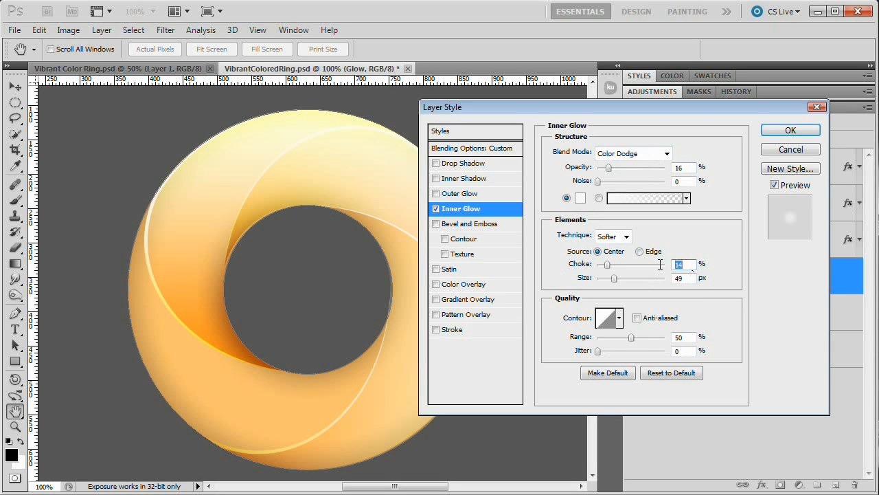
key(Up)
key(Tab)
text(50)
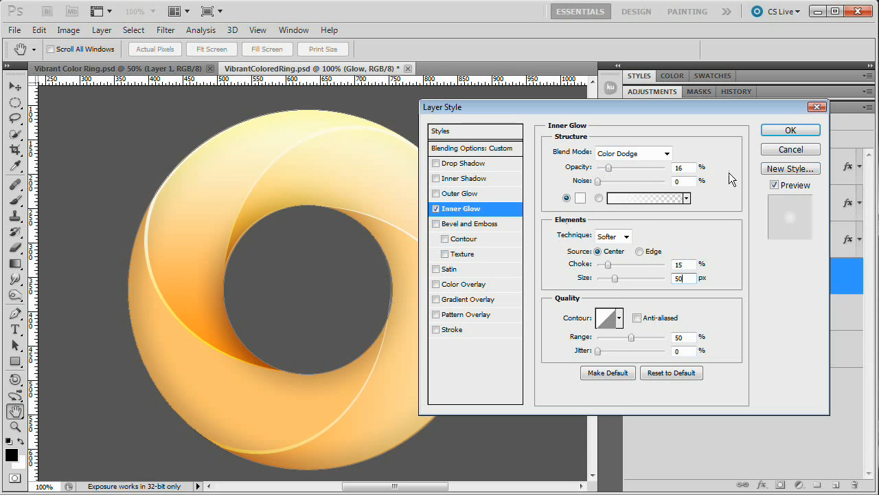
Add a white satin effect to the Glow layer with the Linear Dodge (Add) blend mode.
click(450, 270)
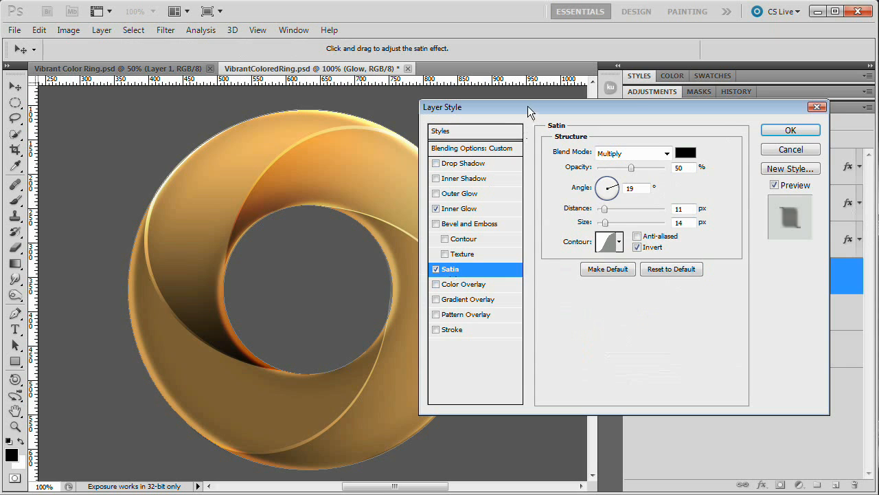
mouse_move(530, 108)
mouse_down()
mouse_move(813, 92)
mouse_move(535, 120)
mouse_move(545, 118)
mouse_up()
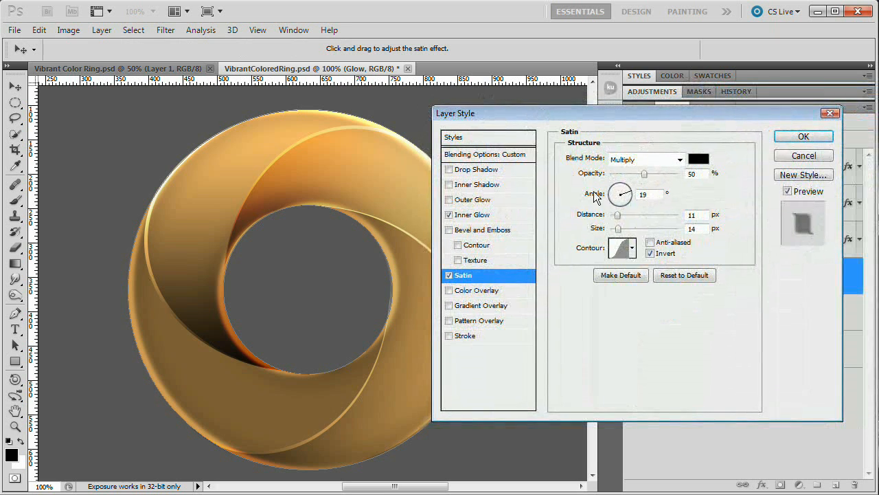
click(653, 159)
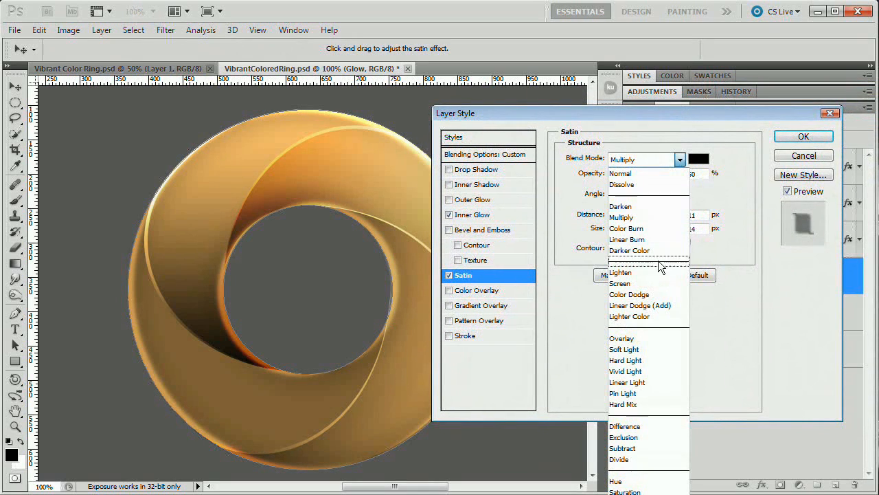
click(645, 305)
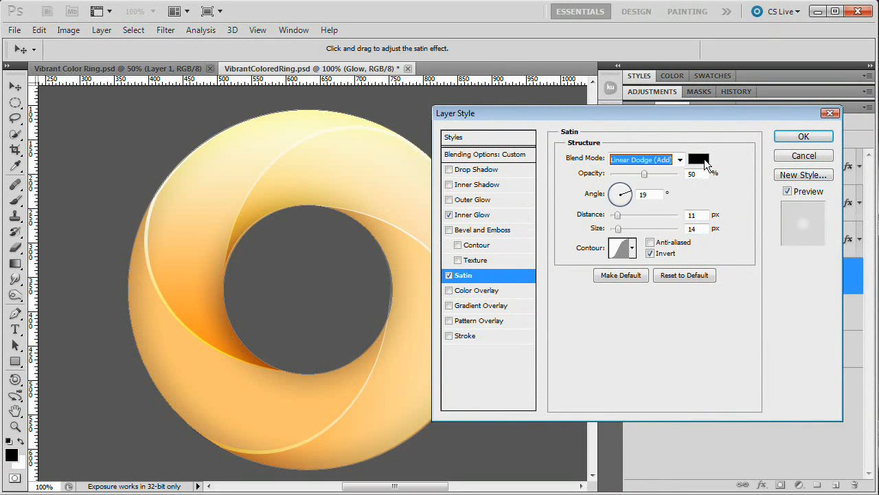
click(699, 160)
drag(344, 261, 206, 186)
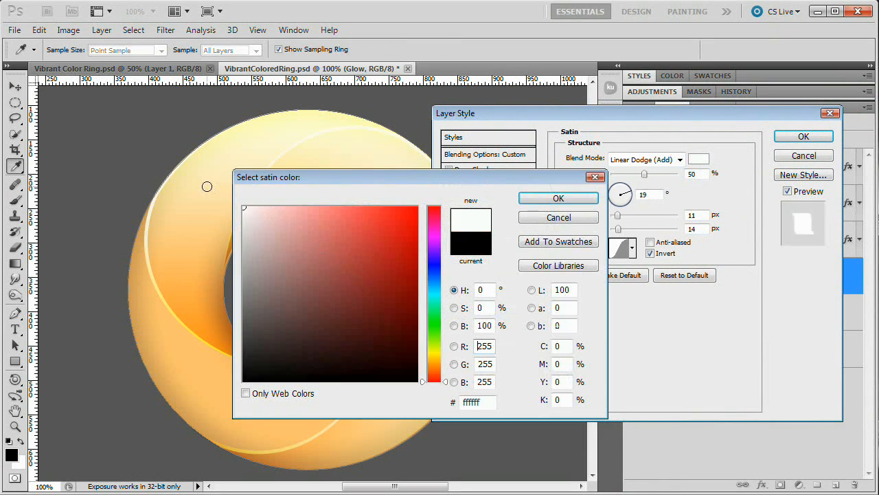
click(525, 197)
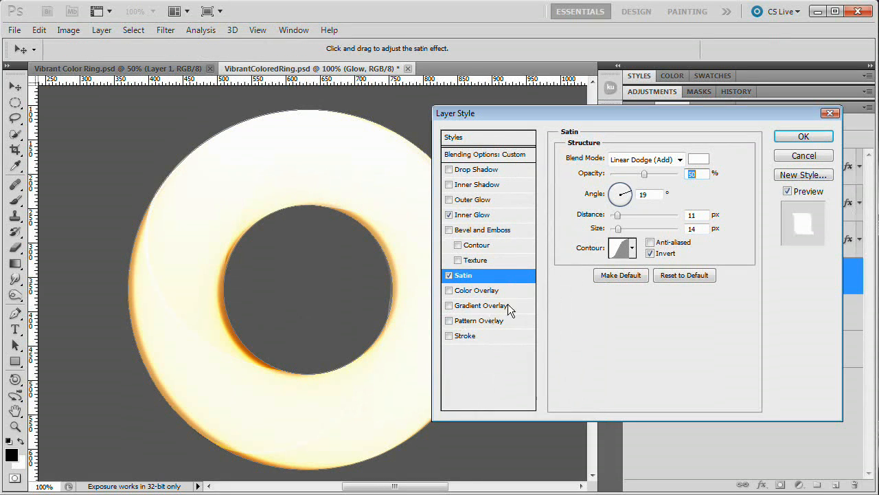
Set the satin's distance to 50 px and its size to 130 px.
double_click(694, 215)
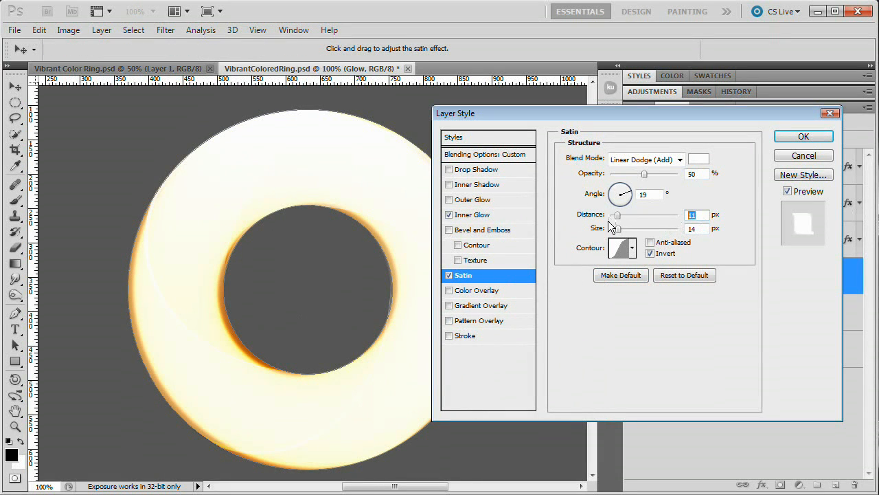
text(50)
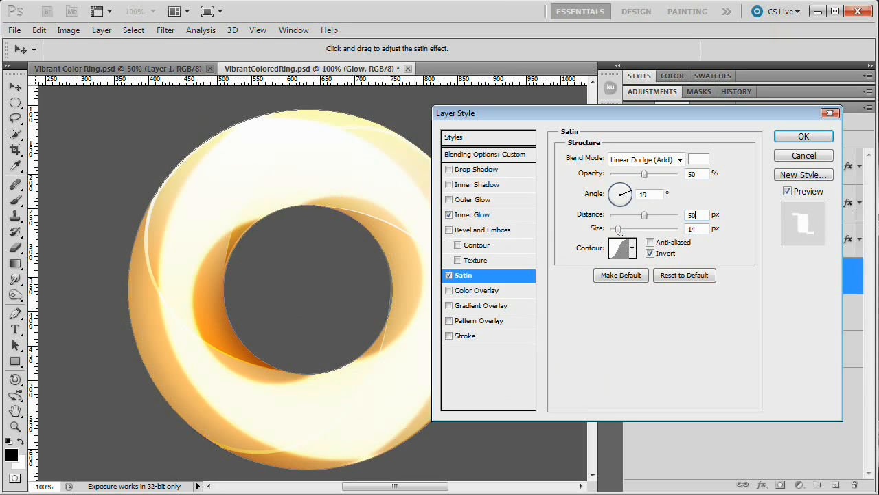
double_click(695, 228)
text(1)
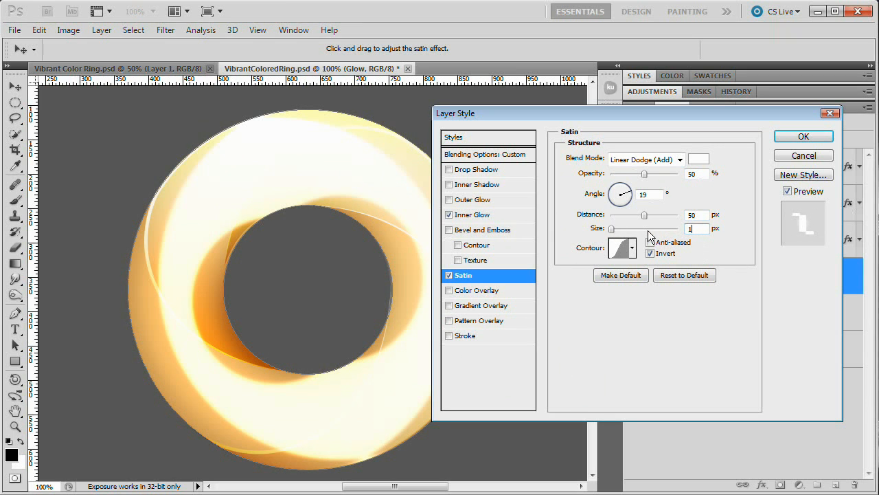
text(30)
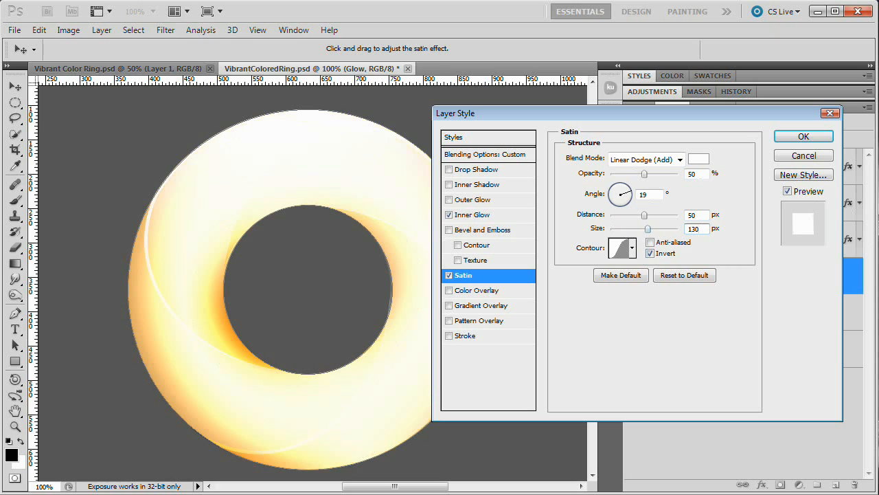
Give the satin the Cone contour, try a size of 15 px, and set the size to 115 px.
click(632, 248)
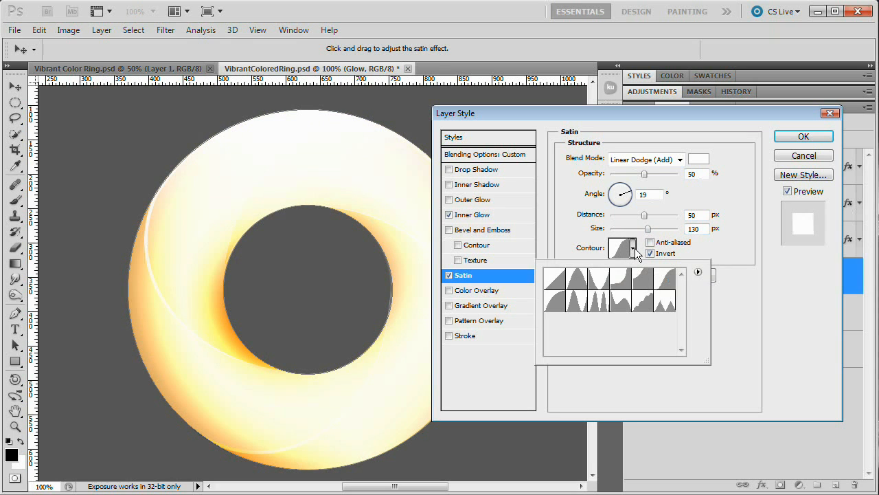
click(579, 280)
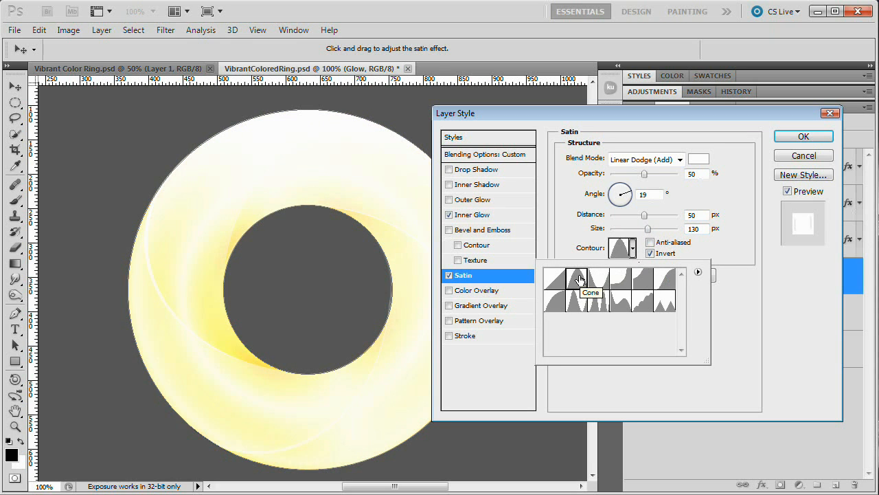
click(713, 246)
double_click(700, 228)
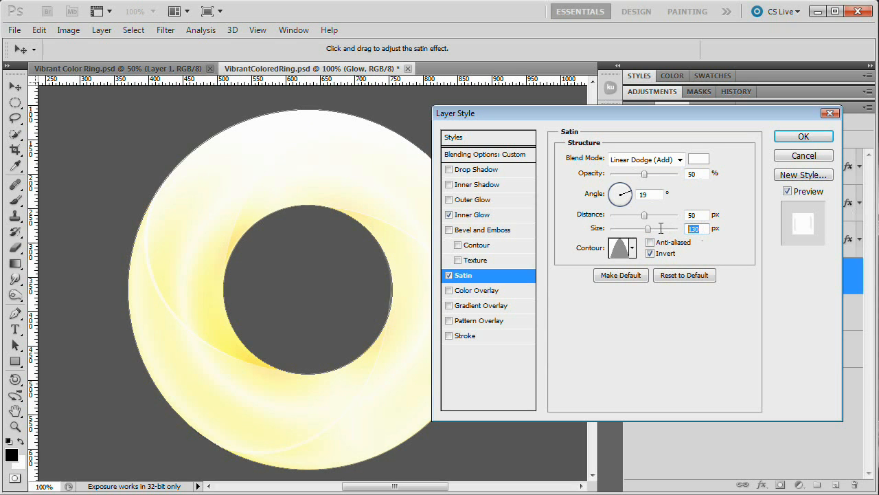
text(15)
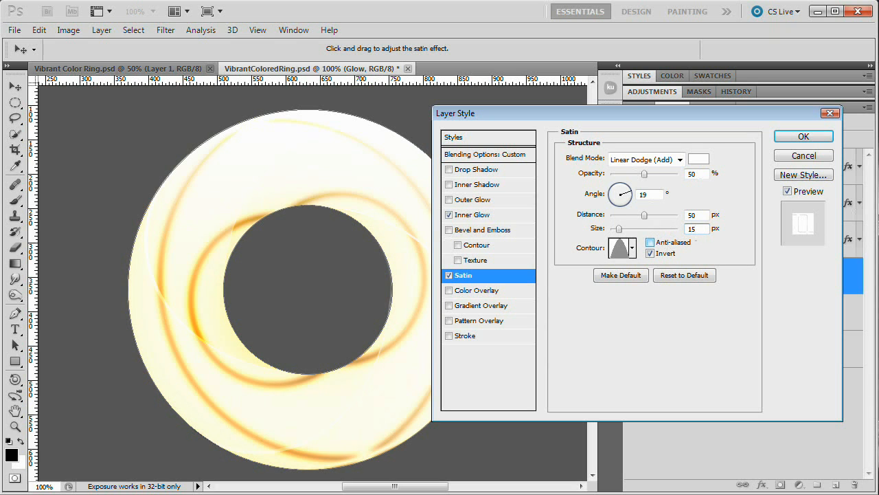
double_click(694, 228)
text(115)
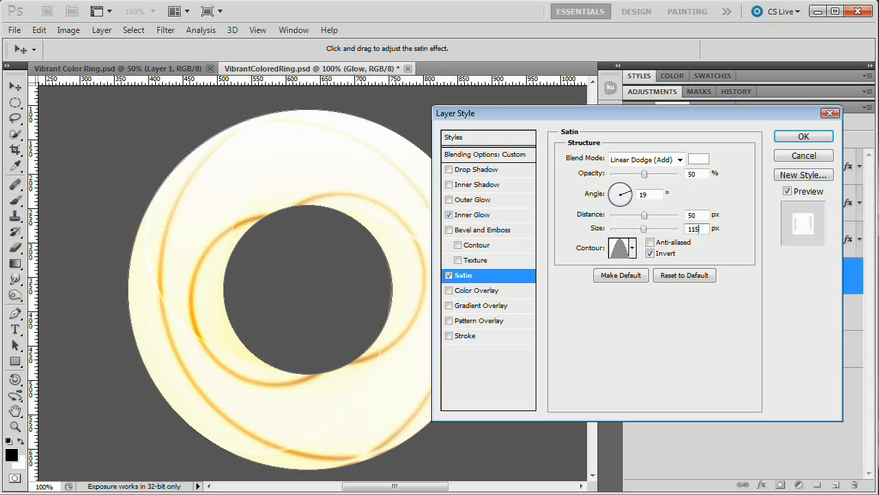
Reposition the satin on the canvas to a 24° angle, then set its size to 115 px and distance to 50 px.
drag(638, 116, 787, 120)
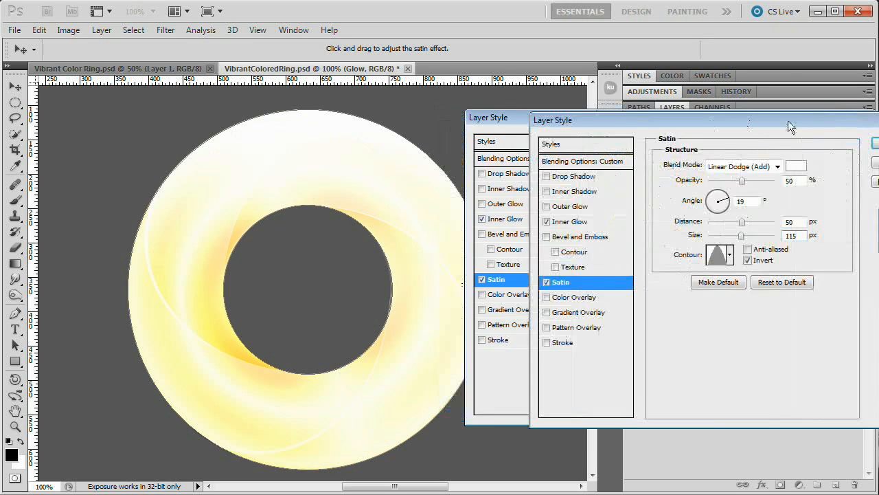
drag(430, 347, 188, 334)
key(ctrl+z)
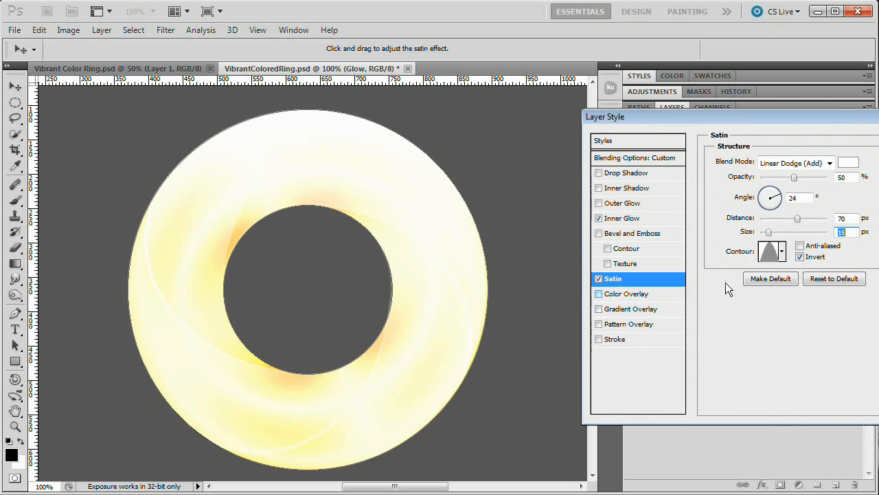
drag(824, 117, 634, 127)
text(115)
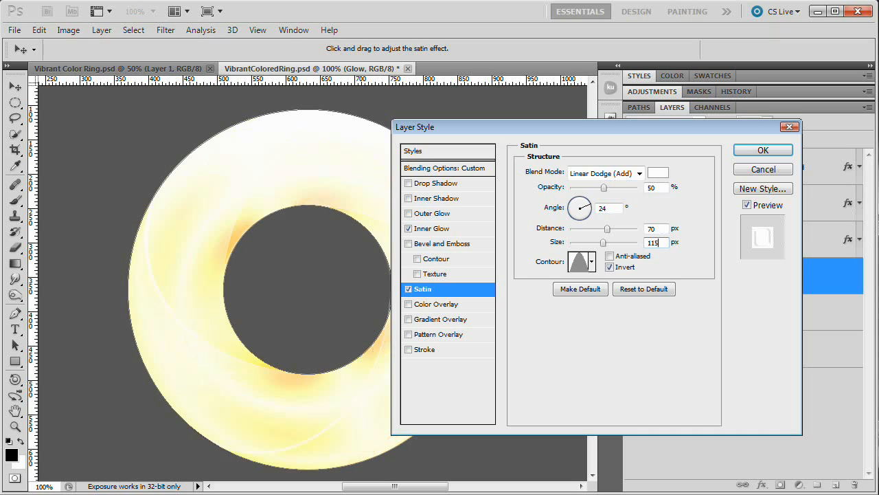
double_click(656, 229)
text(50)
Lower the satin's opacity to 9% and apply the Glow layer's style.
drag(670, 128, 762, 100)
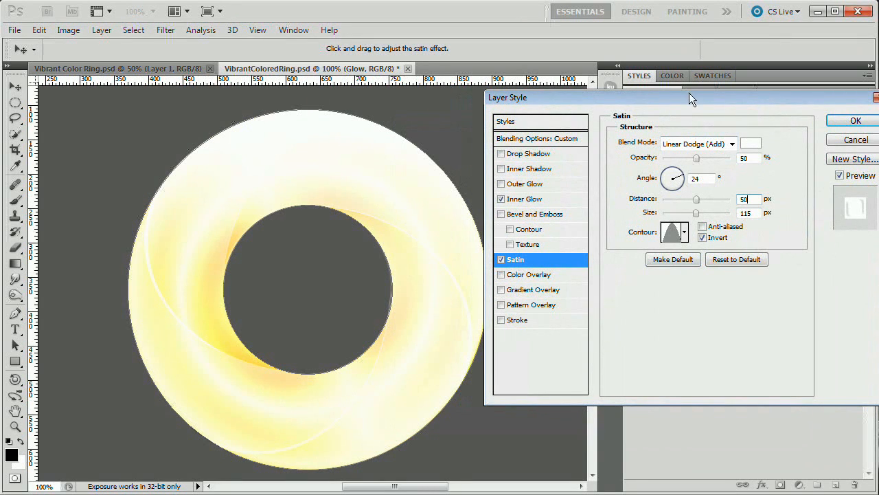
drag(689, 93, 652, 139)
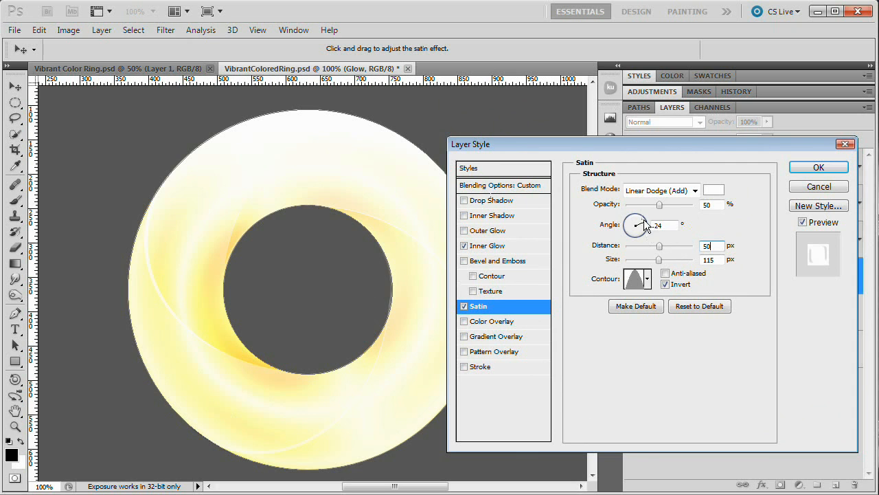
drag(621, 143, 644, 135)
drag(646, 197, 620, 199)
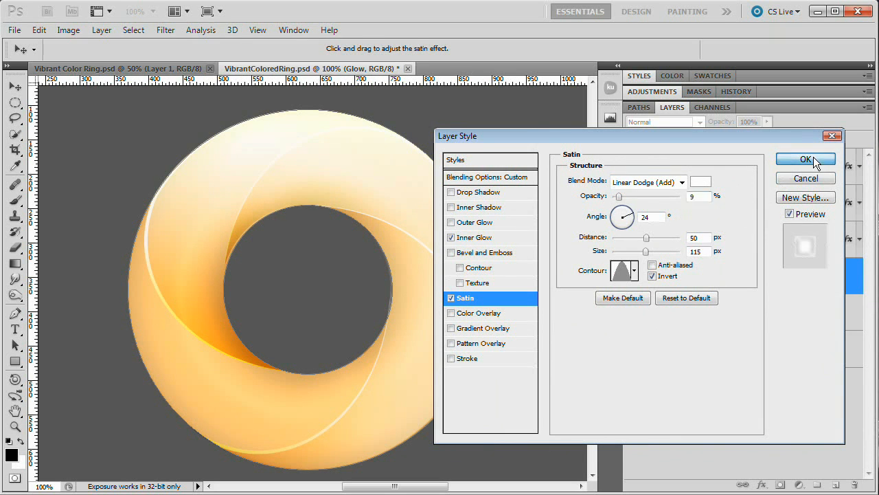
click(790, 159)
Compare the ring with and without the Glow layer, and view the finished ring in Vibrant Color Ring.psd.
click(631, 276)
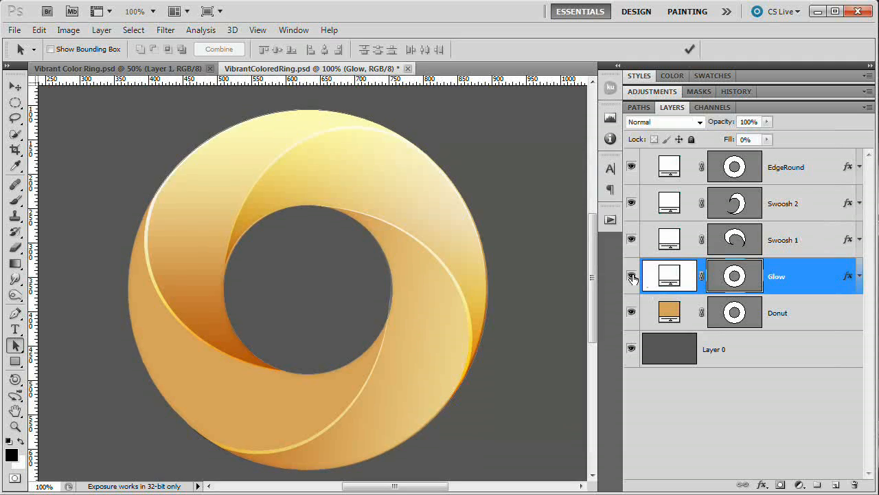
click(632, 276)
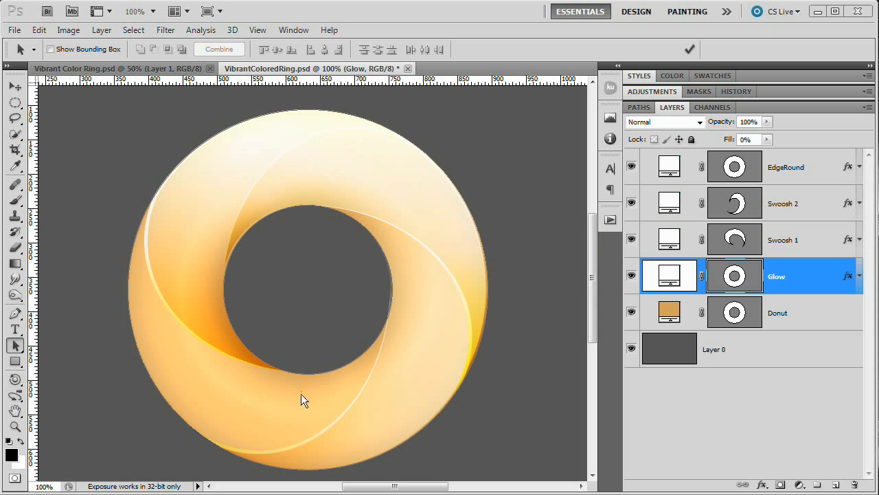
click(110, 69)
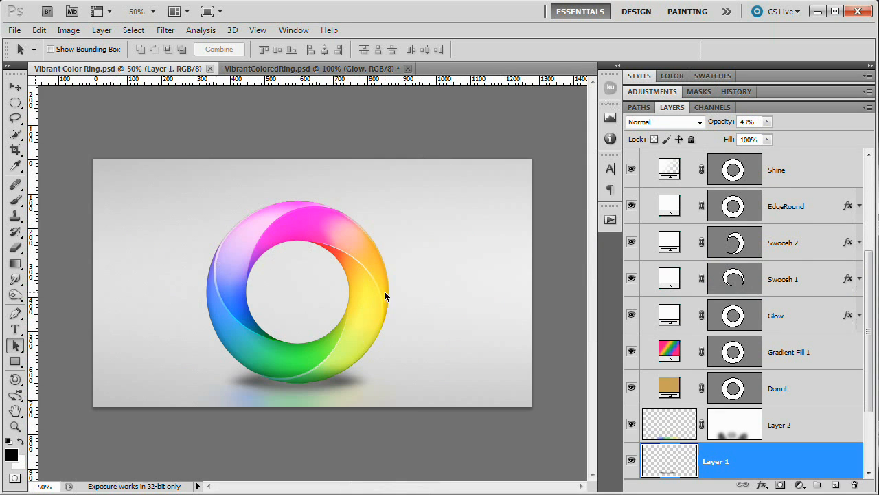
click(286, 69)
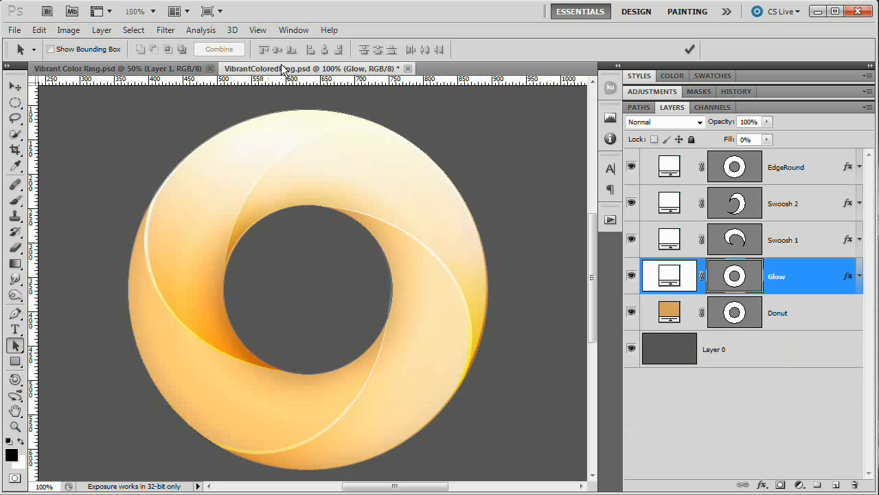
Select the EdgeRound layer and activate the saved full-ring path for use as a mask.
click(785, 173)
click(639, 107)
click(693, 132)
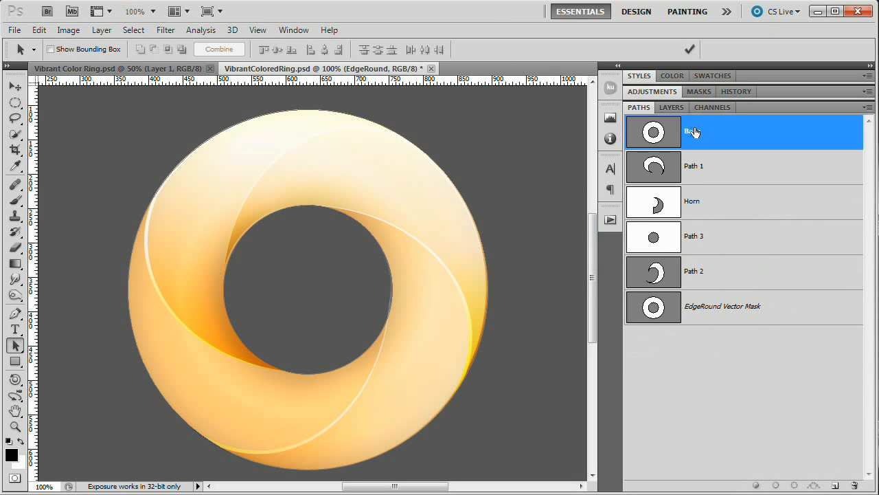
click(672, 108)
Swap the foreground and background colors so that white is the foreground color.
click(101, 30)
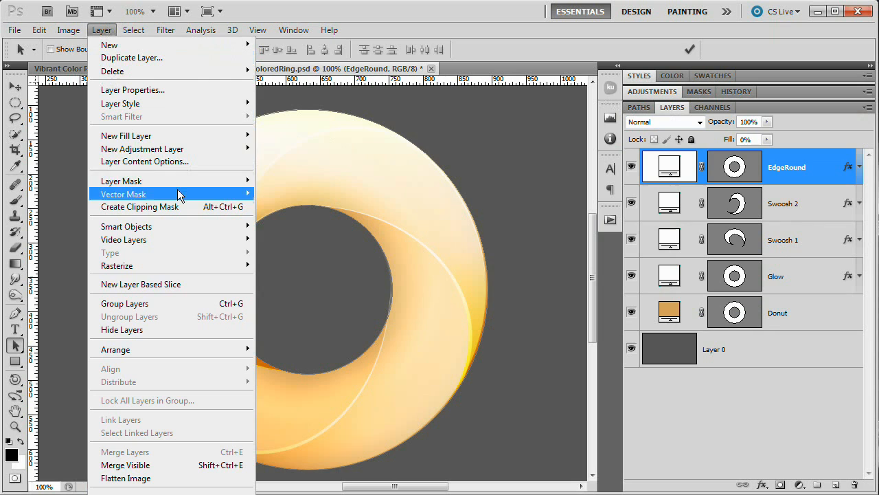
mouse_move(183, 136)
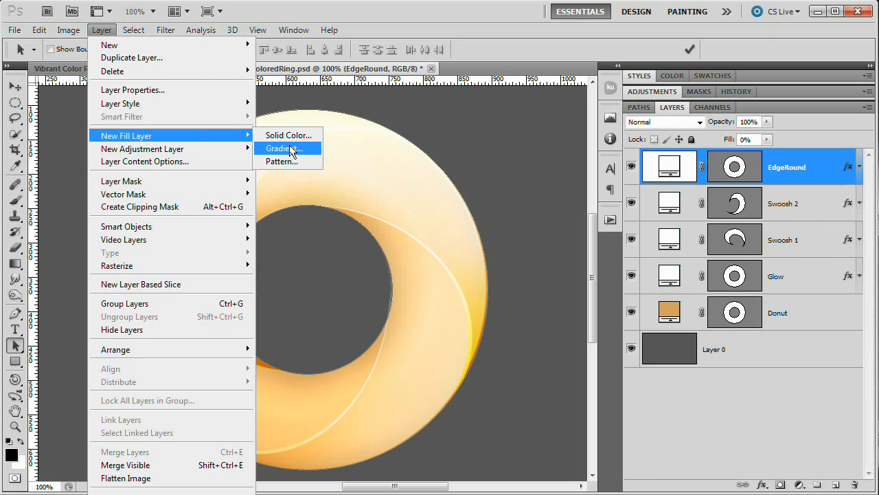
click(103, 31)
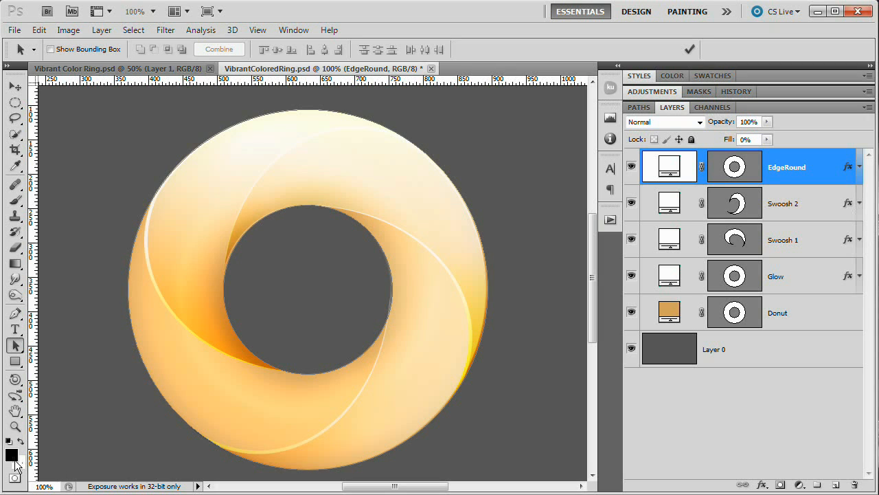
key(x)
key(x)
key(x)
key(x)
key(x)
Create a gradient fill layer named Shine above EdgeRound, masked by the ring path.
click(102, 29)
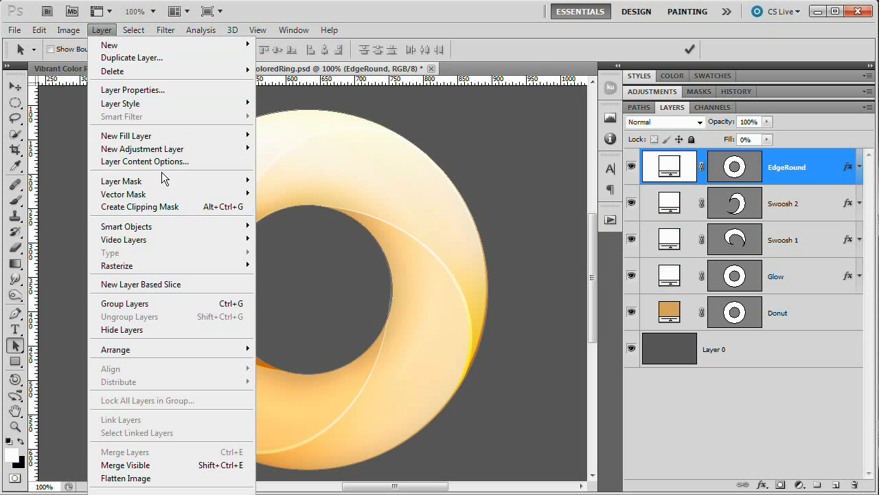
mouse_move(169, 136)
click(278, 148)
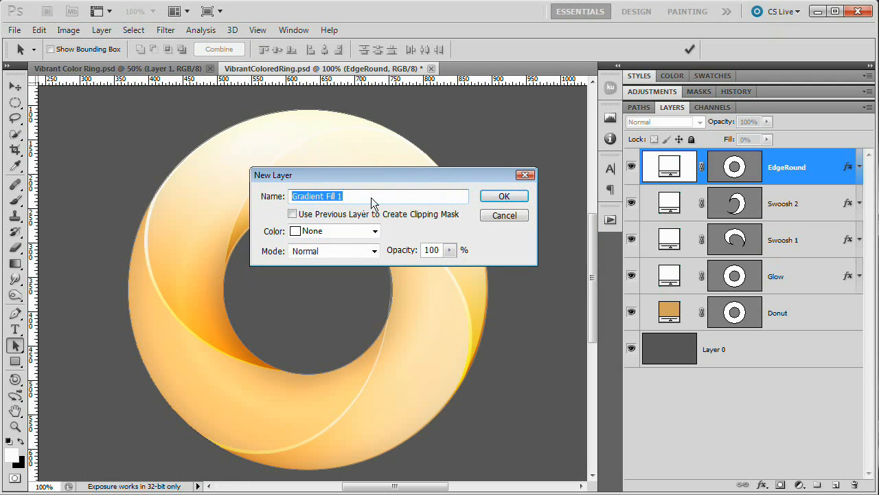
text(Shine)
key(Return)
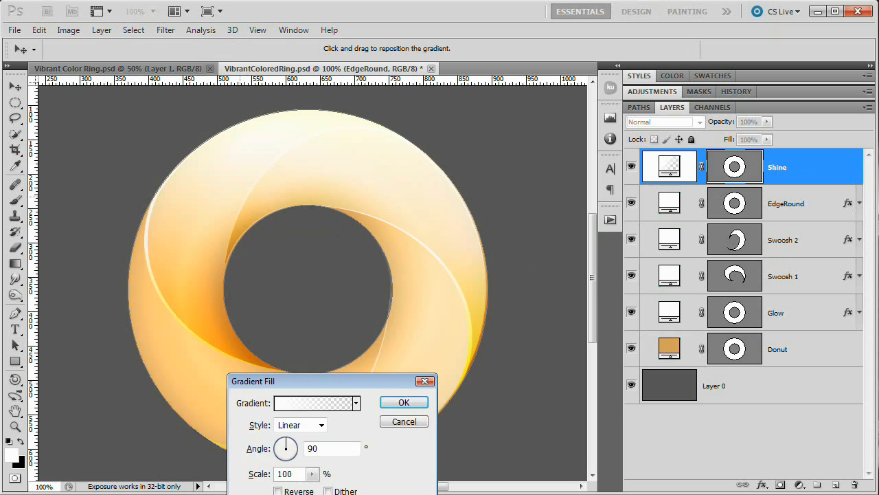
Reverse the Shine layer's gradient, set its angle to 95°, and accept the gradient fill.
drag(351, 381, 637, 187)
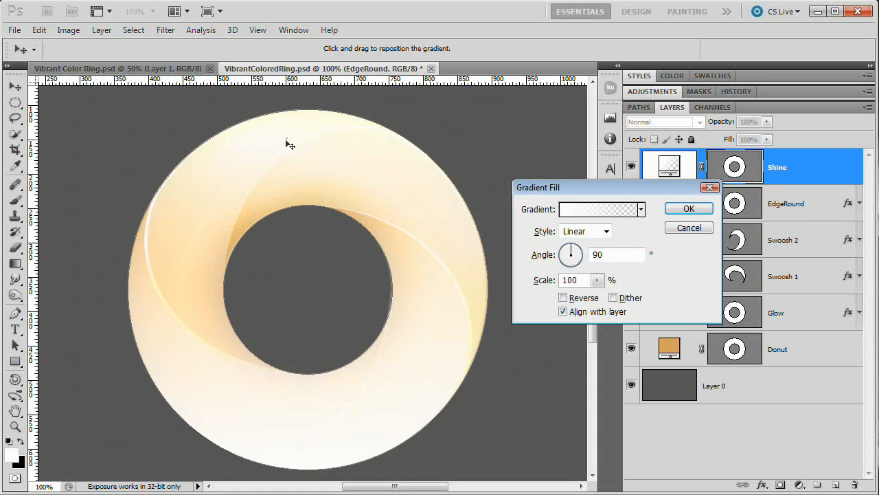
click(564, 298)
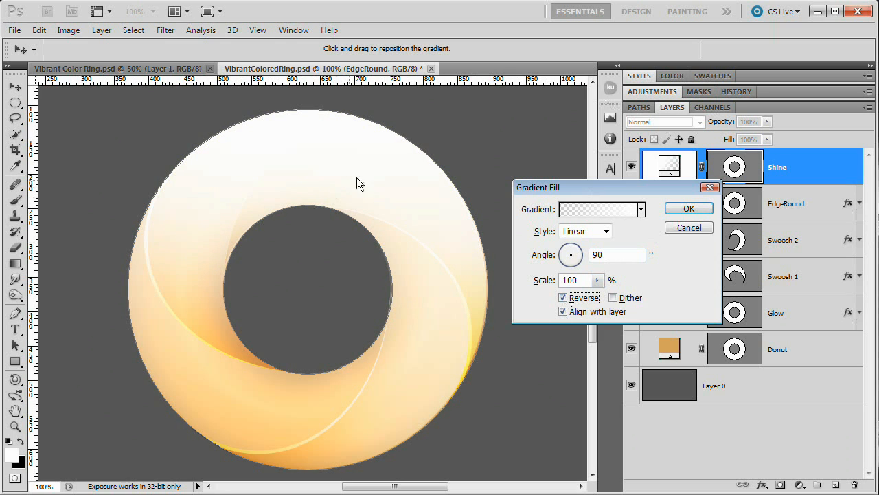
click(704, 211)
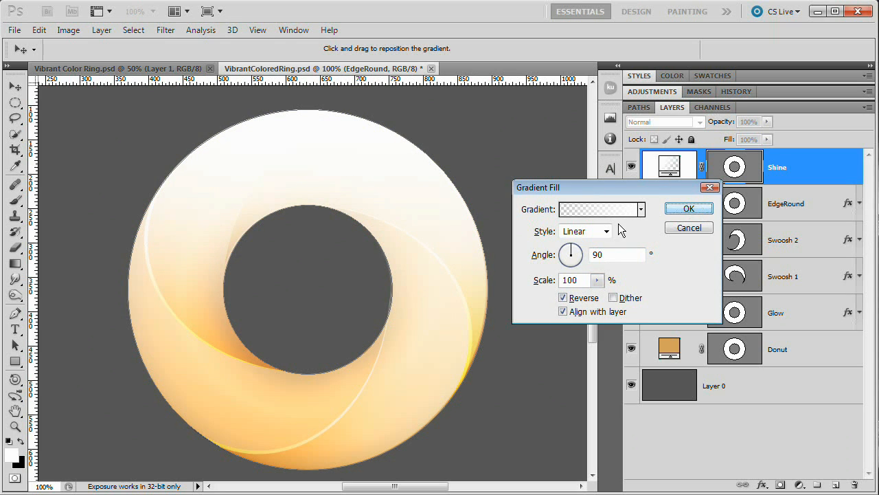
drag(611, 255, 536, 256)
key(Up)
key(Up)
key(Up)
key(Up)
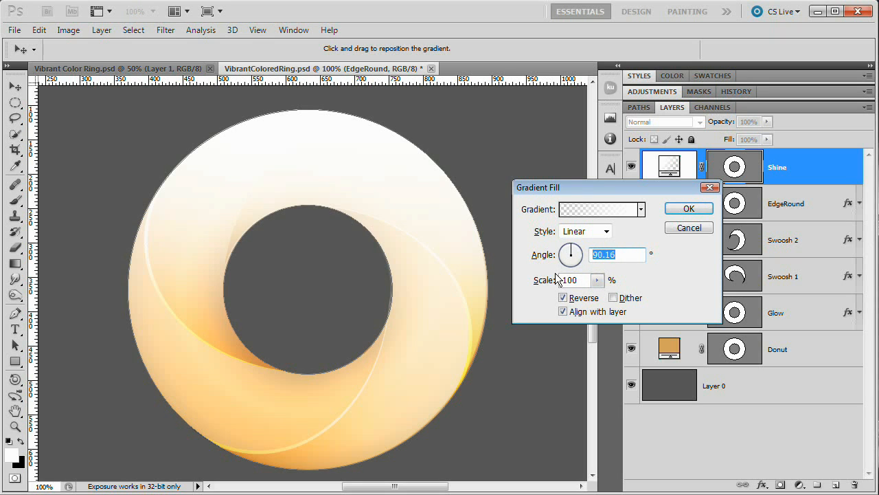
text(95)
click(689, 208)
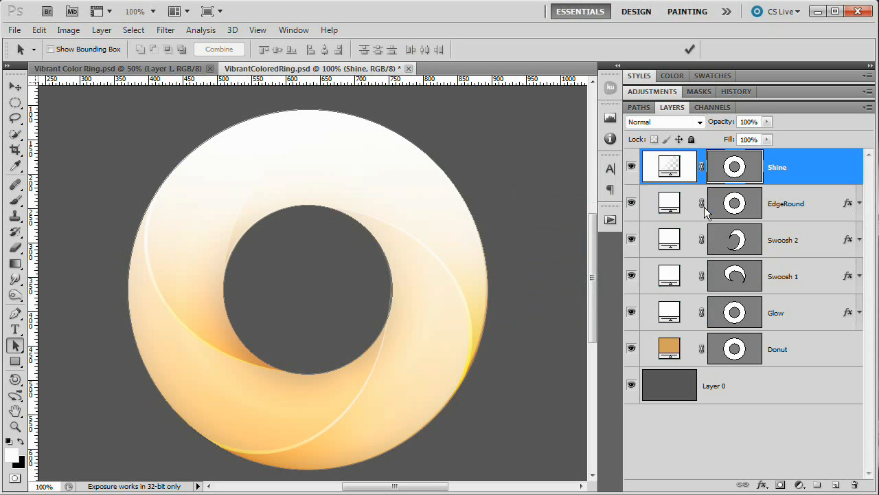
Set the Shine layer's blend mode to Overlay and its opacity to 32%.
click(680, 122)
click(666, 301)
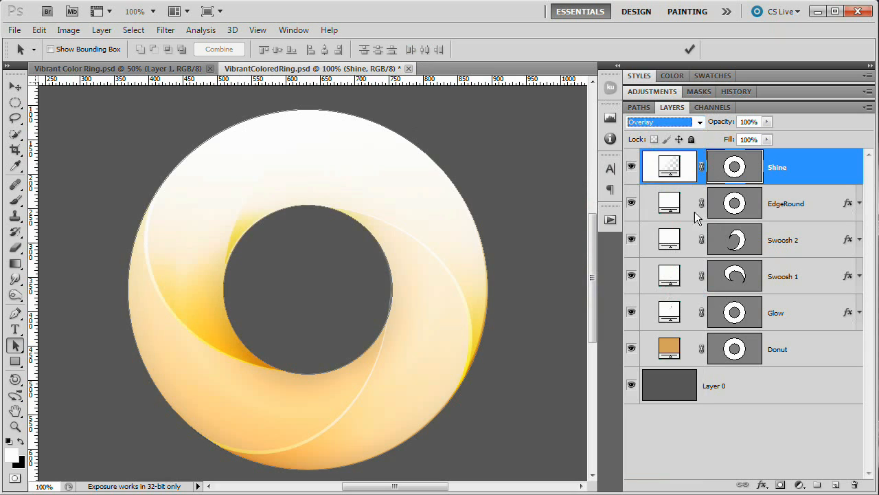
mouse_move(722, 122)
mouse_down()
mouse_move(675, 125)
mouse_move(720, 122)
mouse_up()
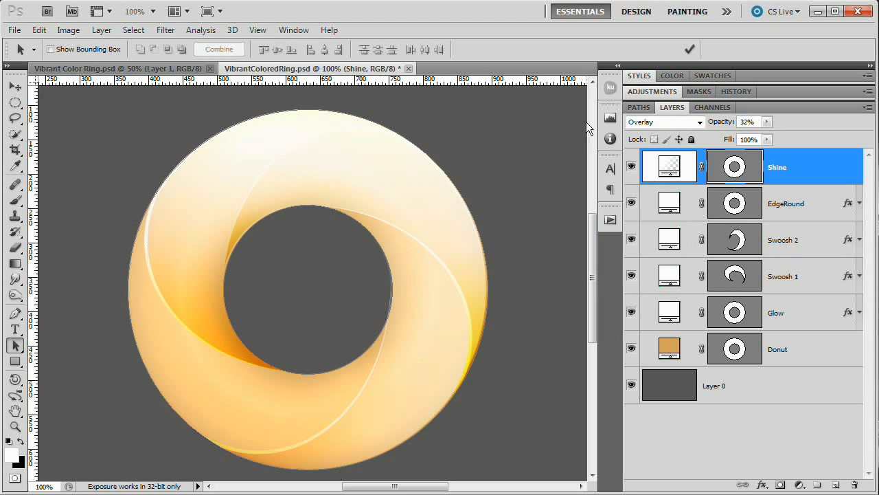
Create a gradient fill layer named Shadows above Shine, masked by the Base path, with black as the foreground color.
click(639, 107)
click(678, 138)
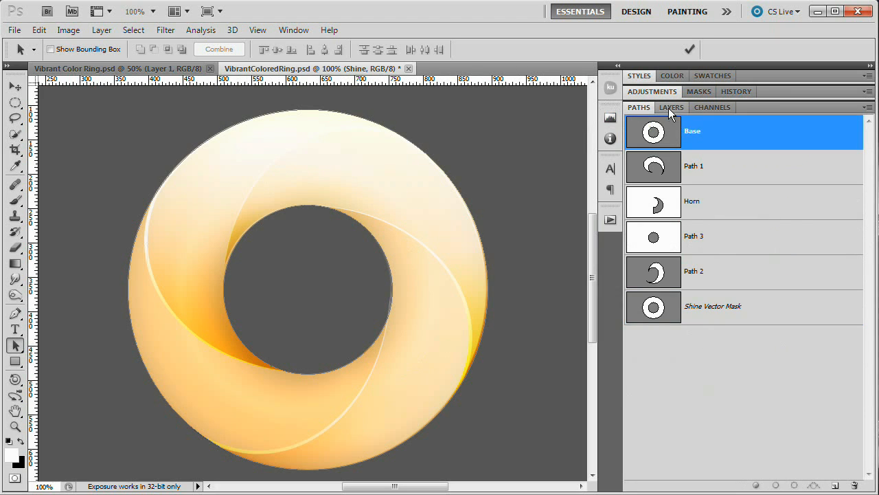
click(668, 107)
click(102, 30)
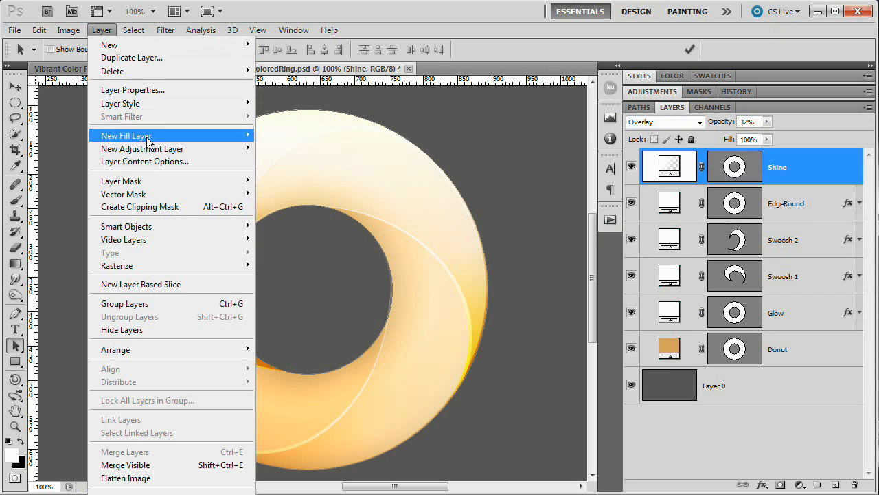
click(275, 6)
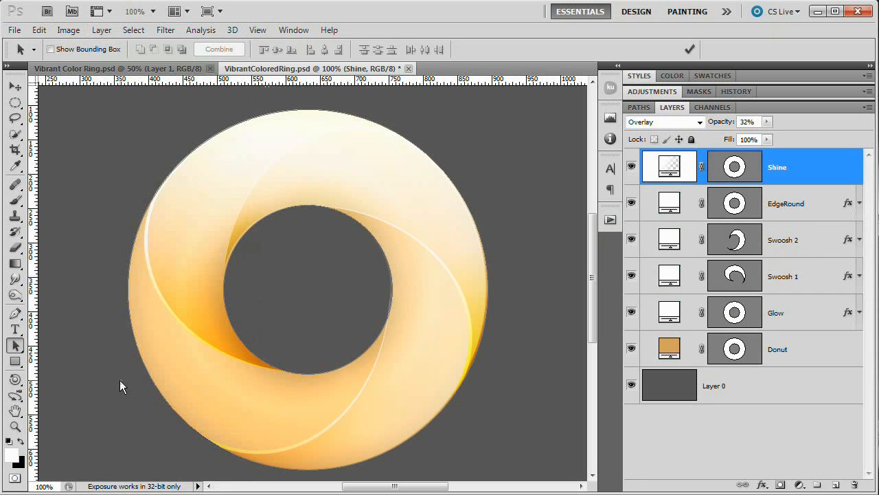
key(x)
click(102, 29)
mouse_move(162, 135)
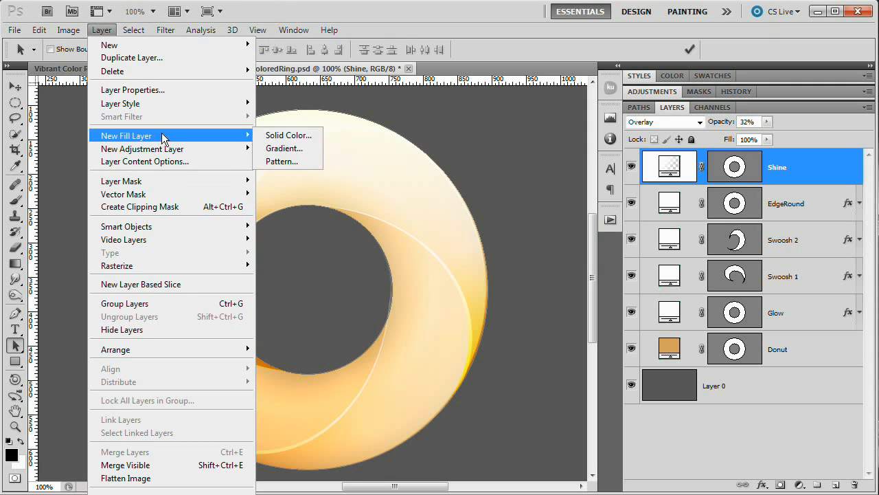
click(284, 148)
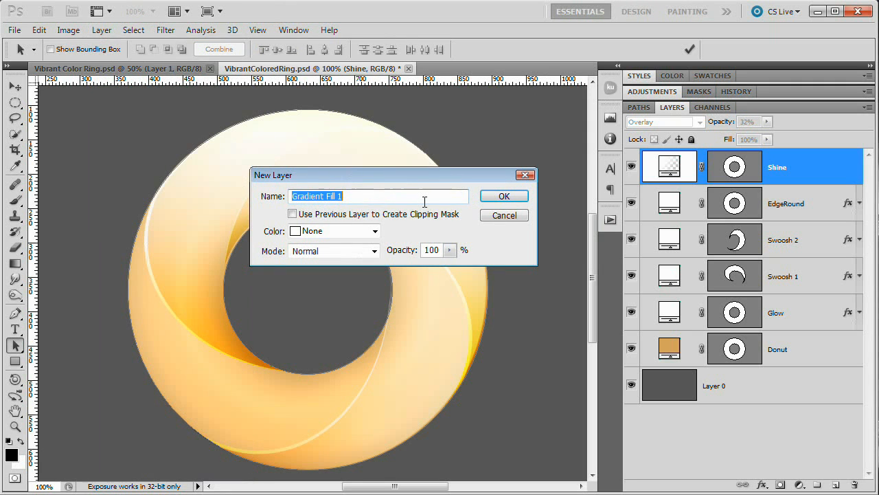
text(Shadows)
key(Return)
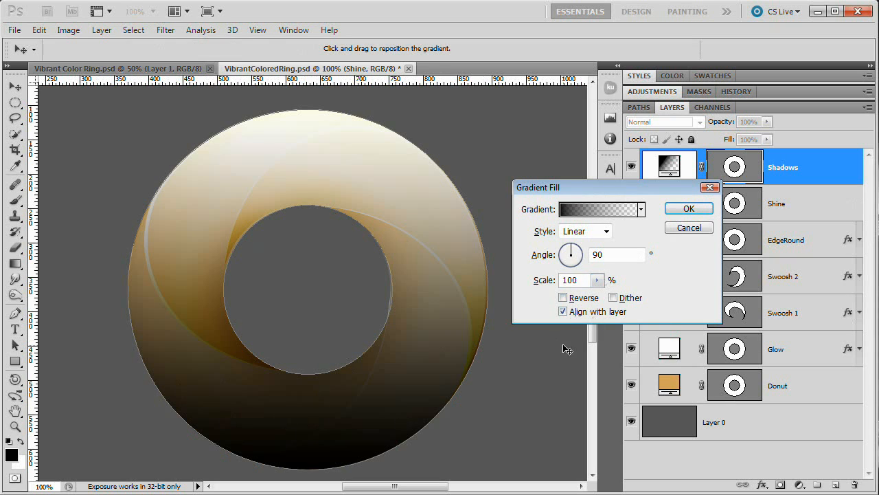
Set the Shadows gradient's scale to 102% and accept the gradient fill.
mouse_move(597, 279)
mouse_down()
mouse_move(605, 300)
mouse_move(616, 299)
mouse_move(568, 298)
mouse_move(599, 295)
mouse_up()
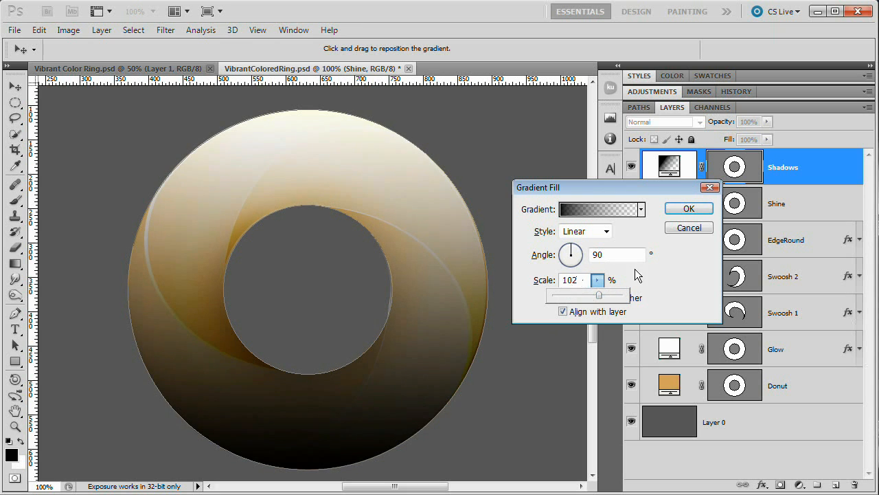
click(635, 270)
click(690, 209)
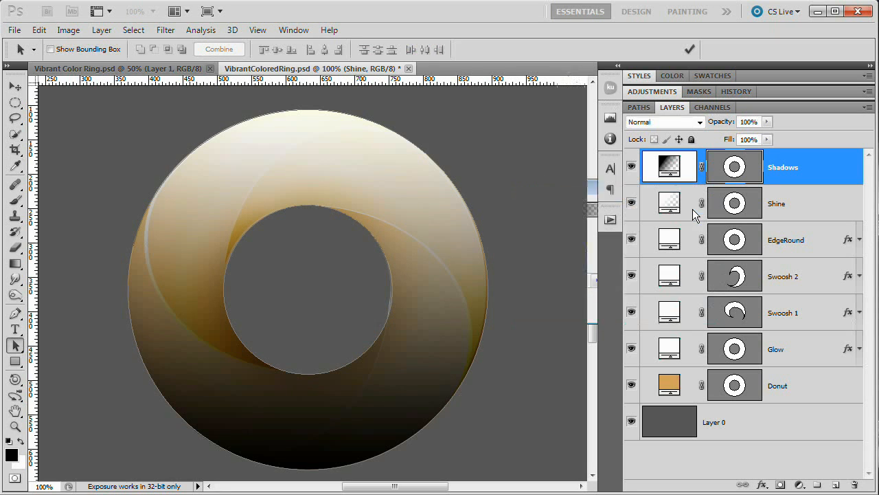
Blend the Shadows layer in Overlay mode at 26% opacity.
drag(726, 128, 709, 122)
click(699, 122)
click(664, 302)
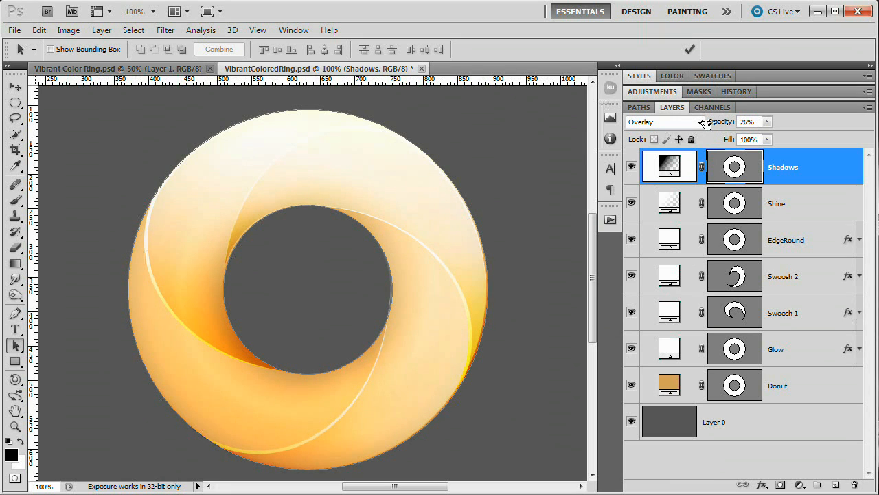
Compare the ring with and without the Shadows layer and fine-tune that layer's opacity.
click(632, 167)
click(632, 167)
drag(723, 122, 718, 122)
click(632, 167)
click(632, 167)
mouse_move(631, 239)
mouse_down()
mouse_move(631, 167)
mouse_move(632, 233)
mouse_up()
Create a gradient fill layer named Colors directly above the Donut layer, masked by the Base path.
click(670, 383)
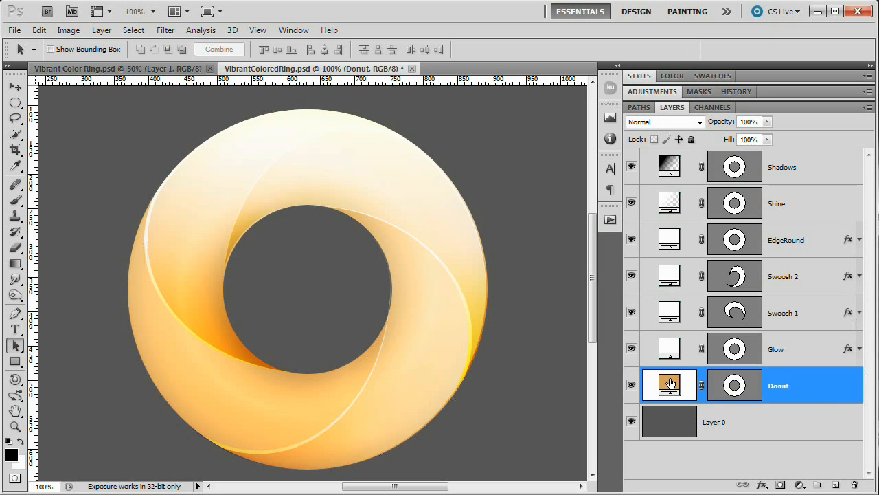
click(737, 390)
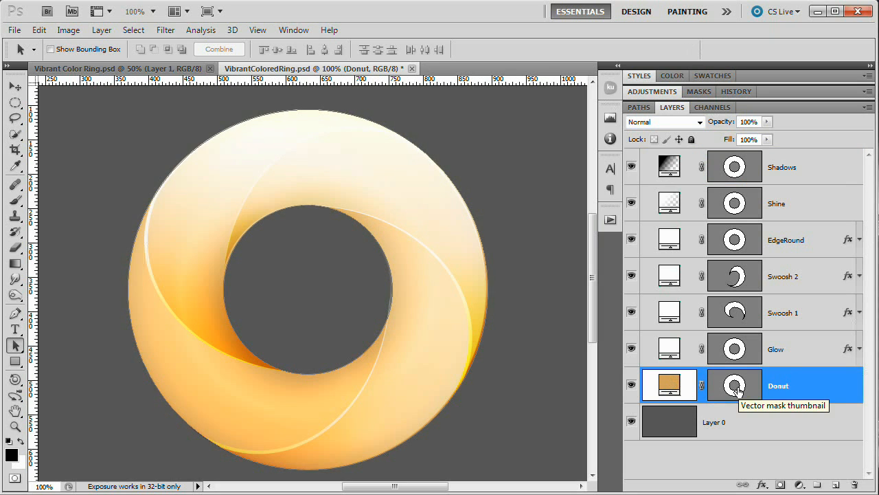
click(639, 107)
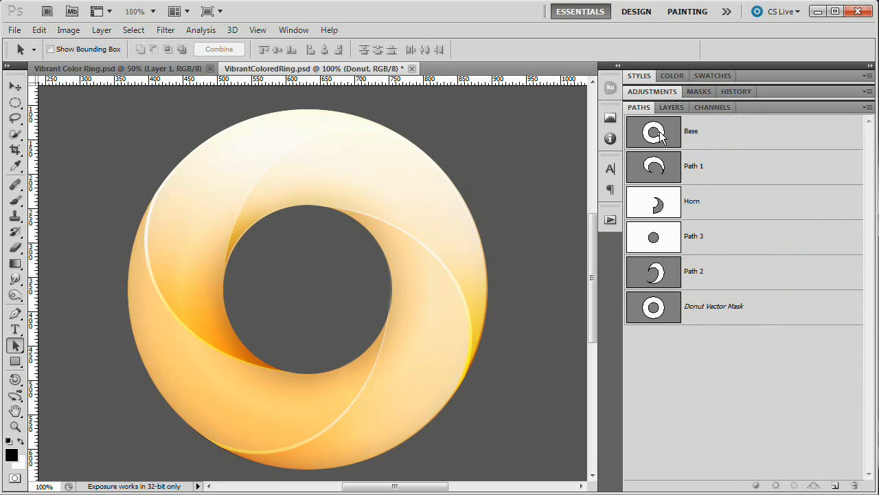
click(700, 132)
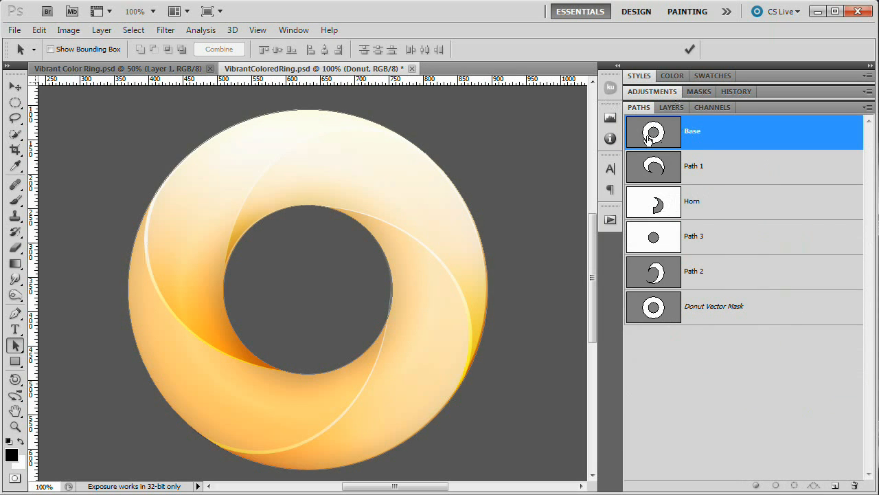
click(671, 108)
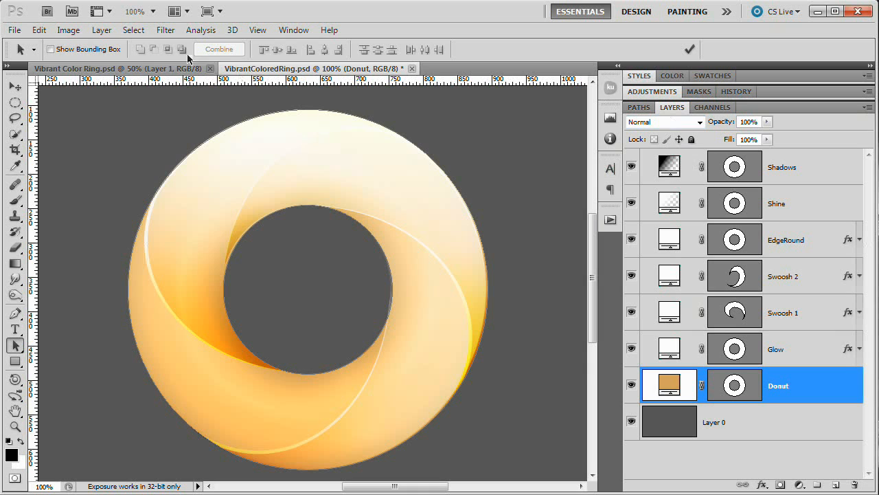
click(102, 30)
mouse_move(206, 135)
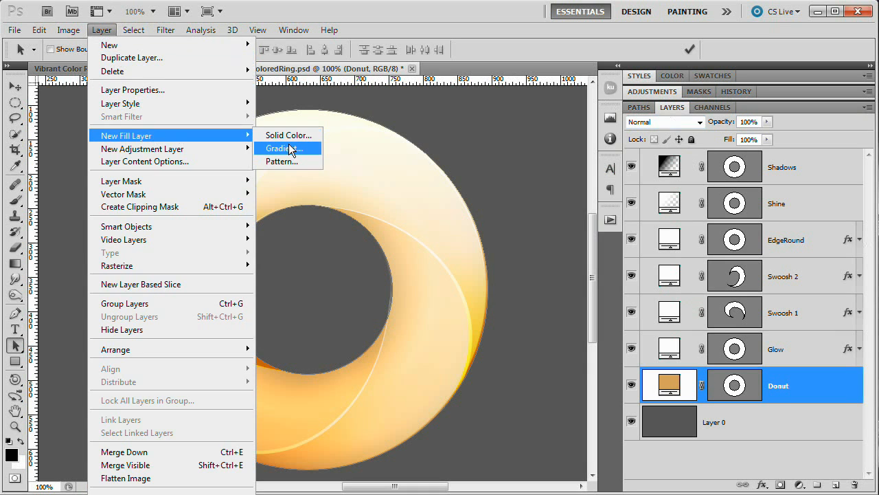
click(290, 148)
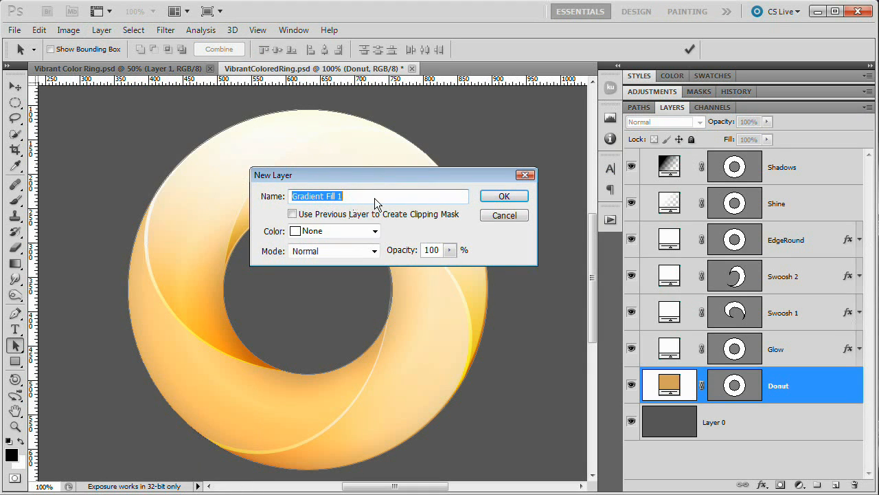
text(Colors)
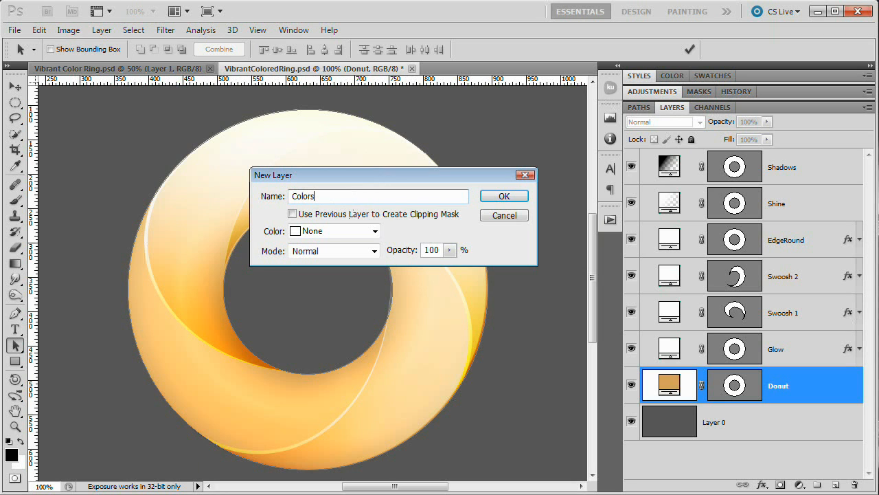
key(Return)
Open the Colors layer's gradient for editing and apply the multicolored Mixture_1 preset.
drag(563, 186, 507, 141)
click(541, 165)
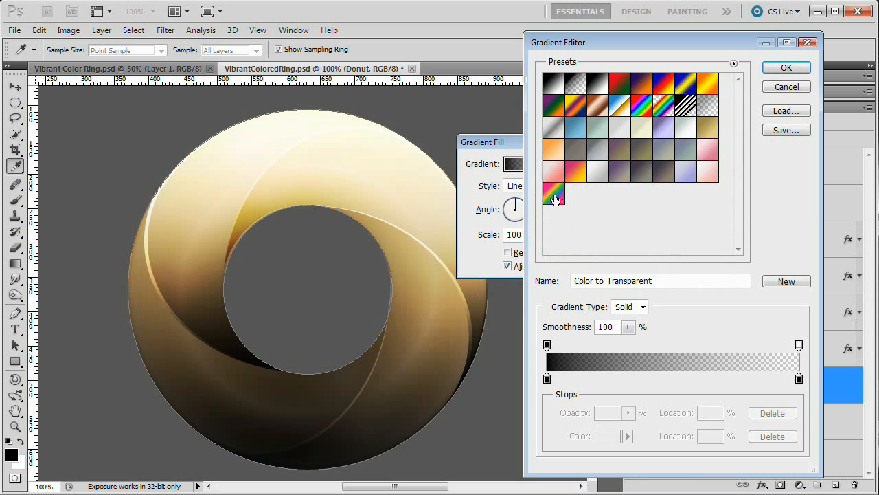
click(553, 193)
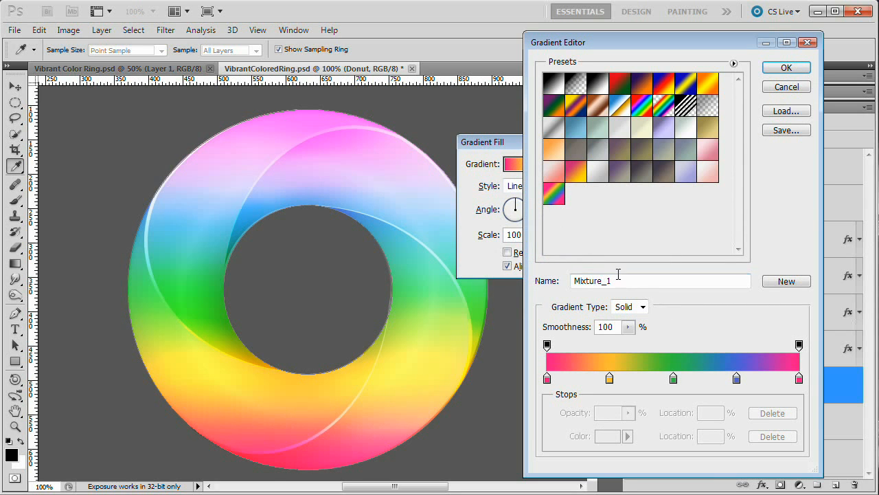
drag(652, 40, 567, 21)
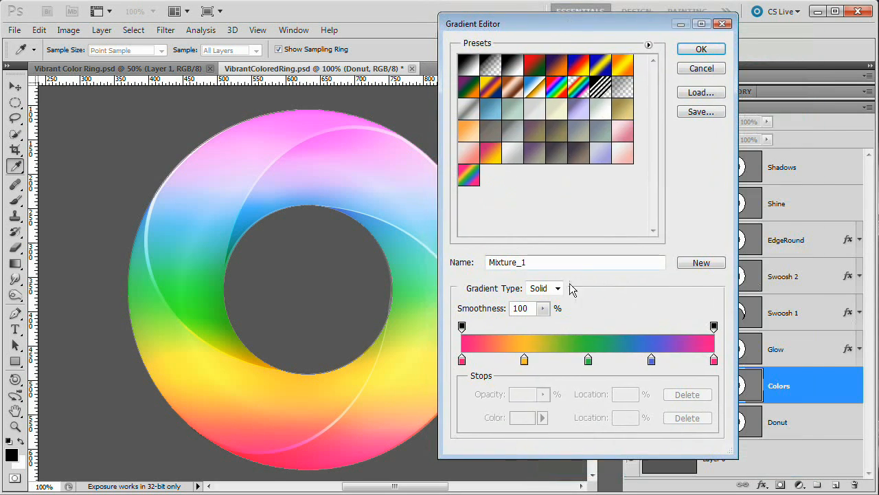
Go through the gradient's color stops and recolor the blue stop at 75% to a less violet blue.
click(463, 360)
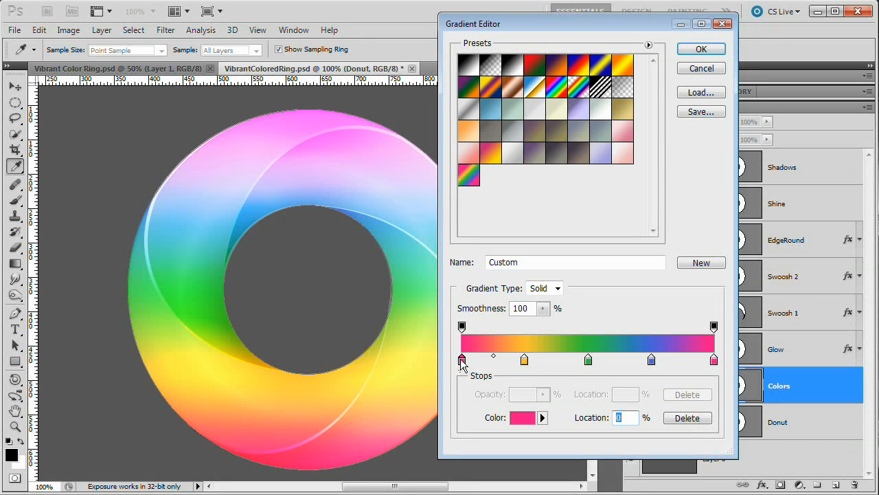
click(714, 361)
click(525, 361)
click(589, 361)
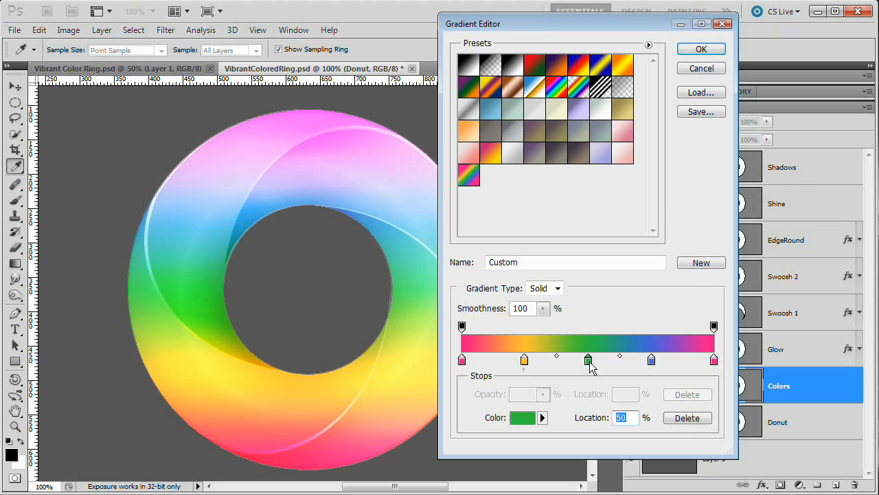
click(649, 361)
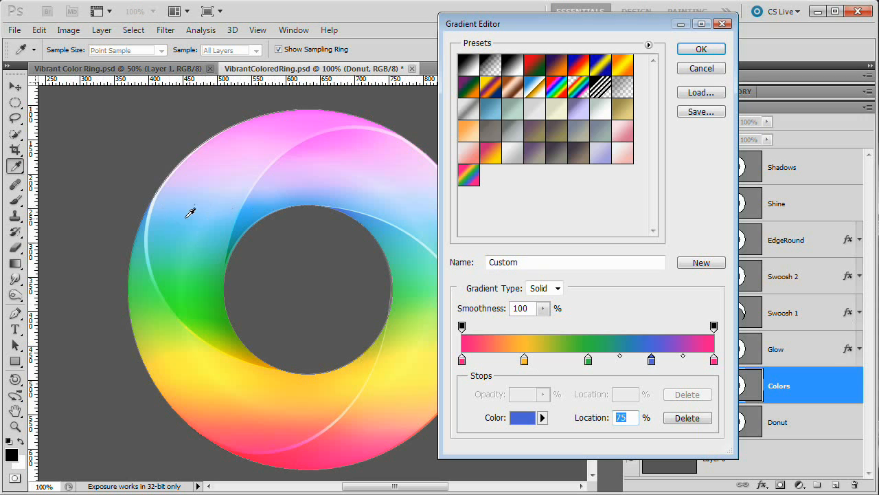
double_click(653, 362)
mouse_move(355, 239)
mouse_down()
mouse_move(337, 241)
mouse_move(368, 241)
mouse_move(340, 259)
mouse_up()
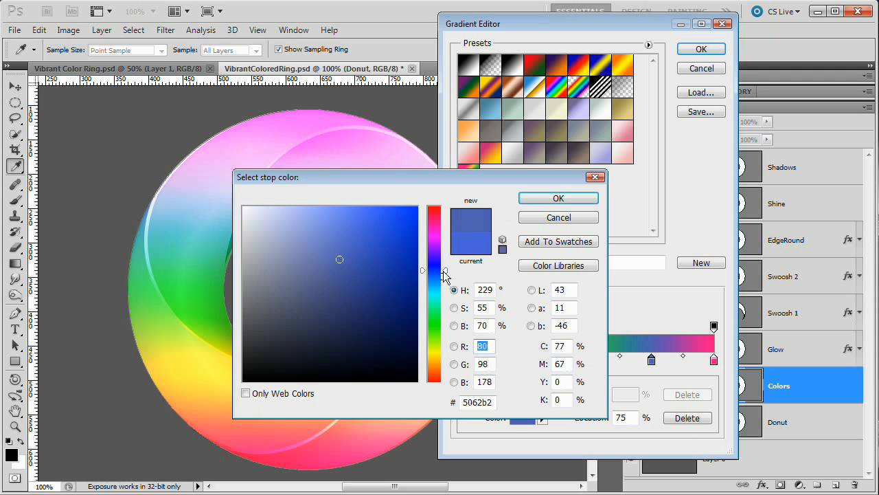
drag(444, 274, 445, 281)
drag(445, 282, 445, 274)
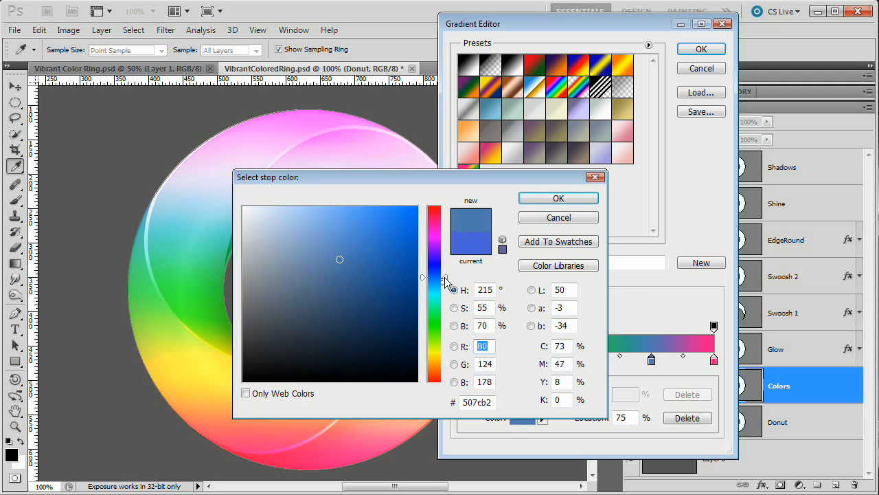
click(334, 245)
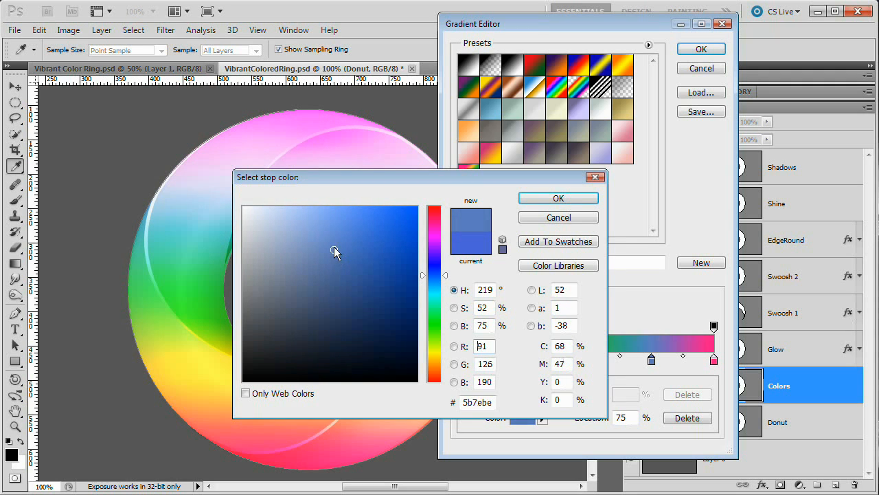
click(454, 307)
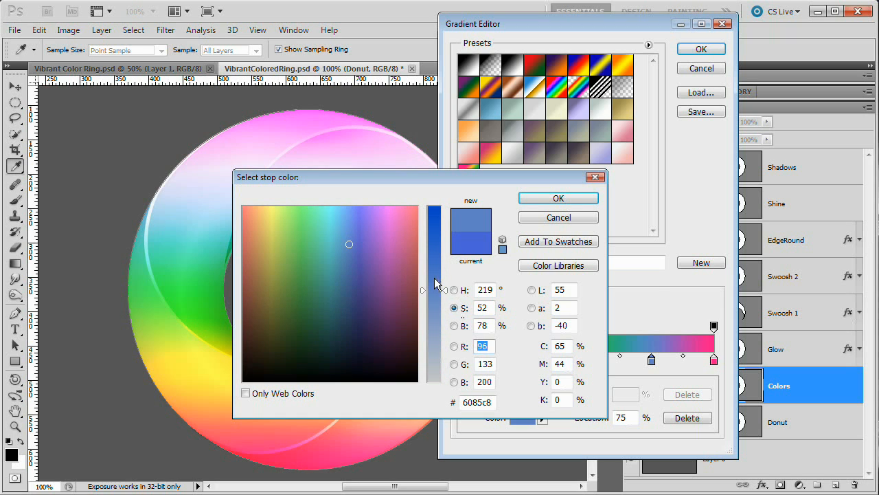
drag(434, 281, 435, 260)
click(554, 200)
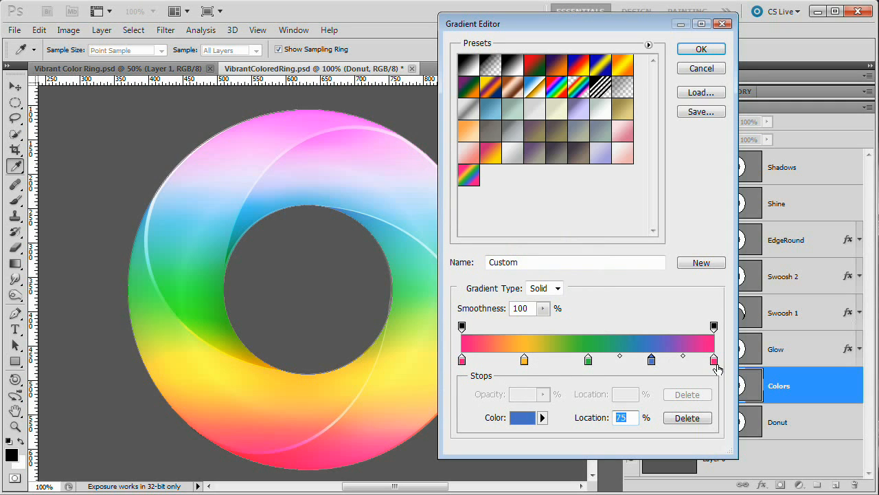
Try the Spectrum preset on the Colors gradient, return to the Mixture_1 preset and accept it.
click(462, 358)
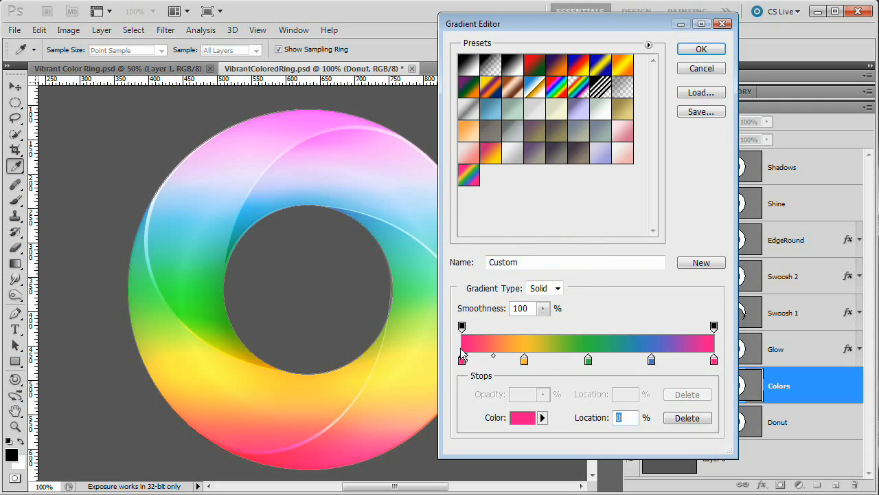
click(714, 358)
click(557, 91)
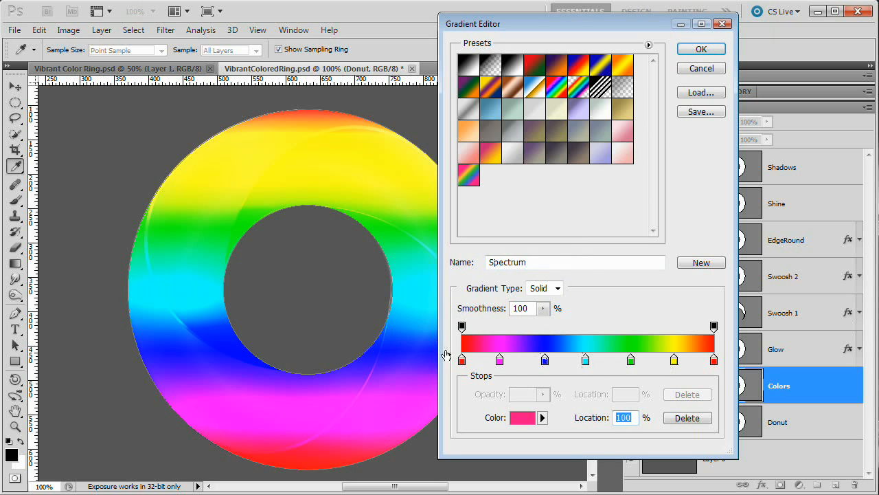
click(469, 182)
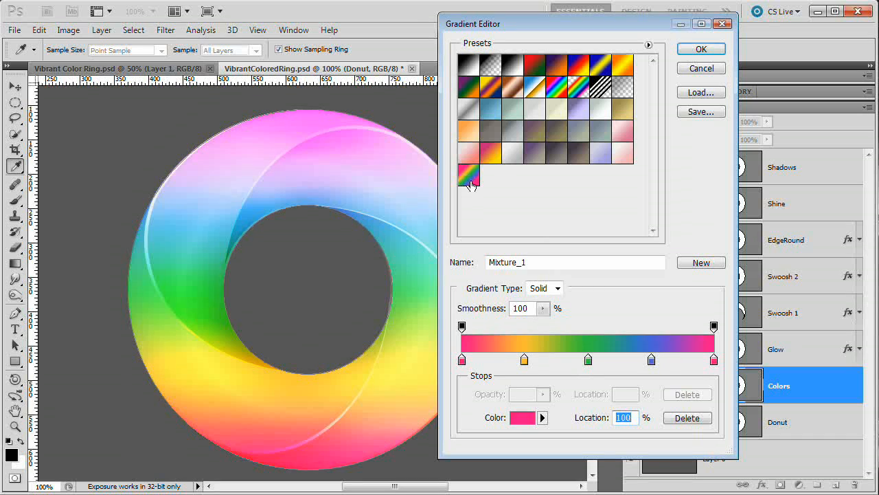
click(701, 53)
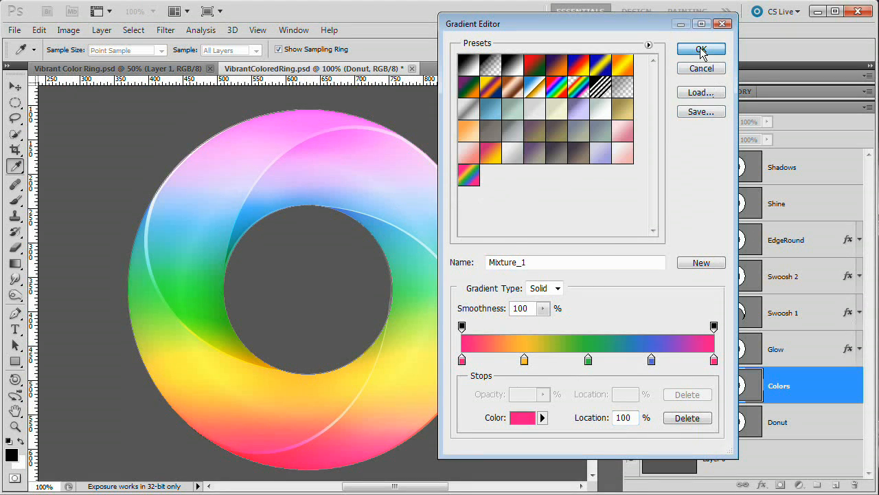
Set the Colors layer's gradient style to Angle and apply the fill.
click(542, 183)
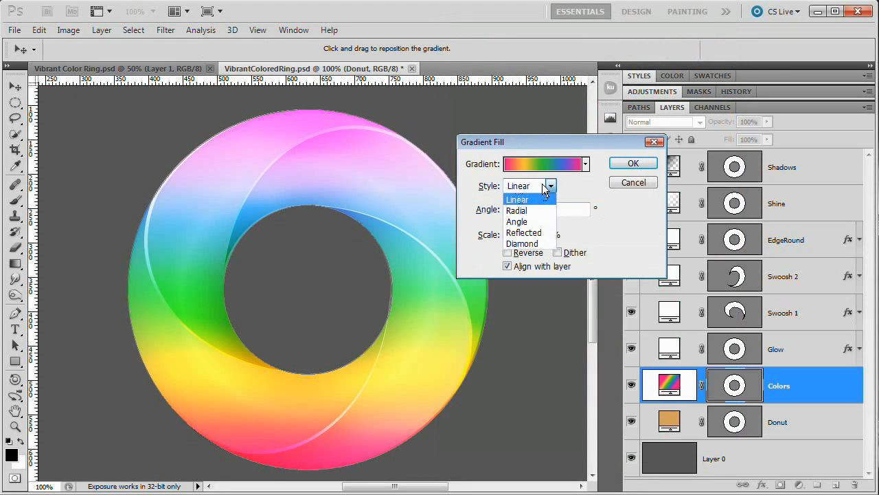
click(532, 222)
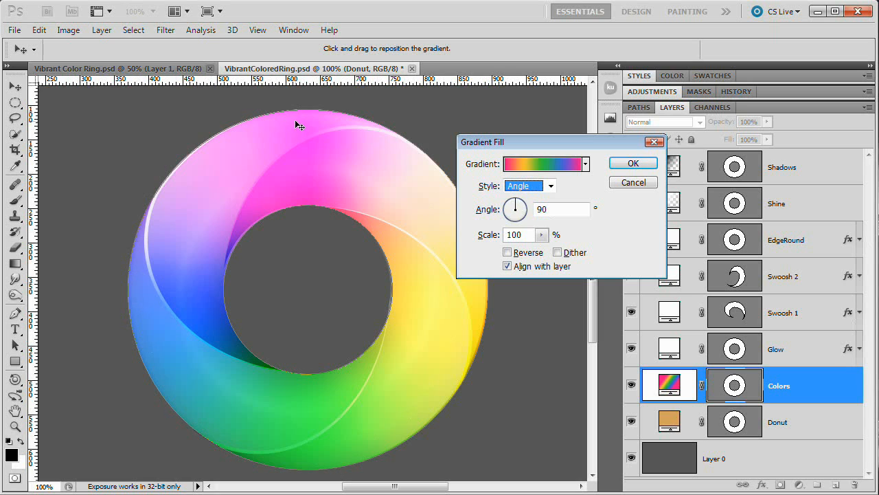
click(638, 166)
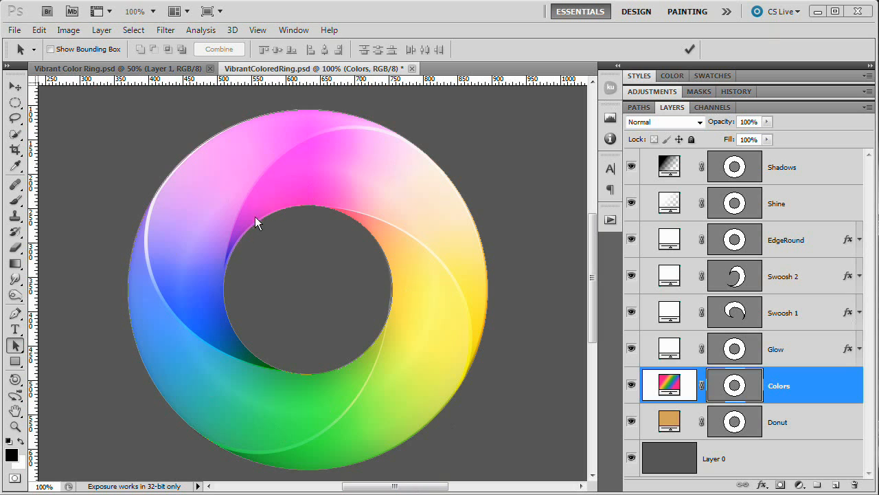
Create a Curves adjustment layer masked by the Base path and move it to the top of the layer stack.
click(640, 108)
click(665, 122)
click(671, 107)
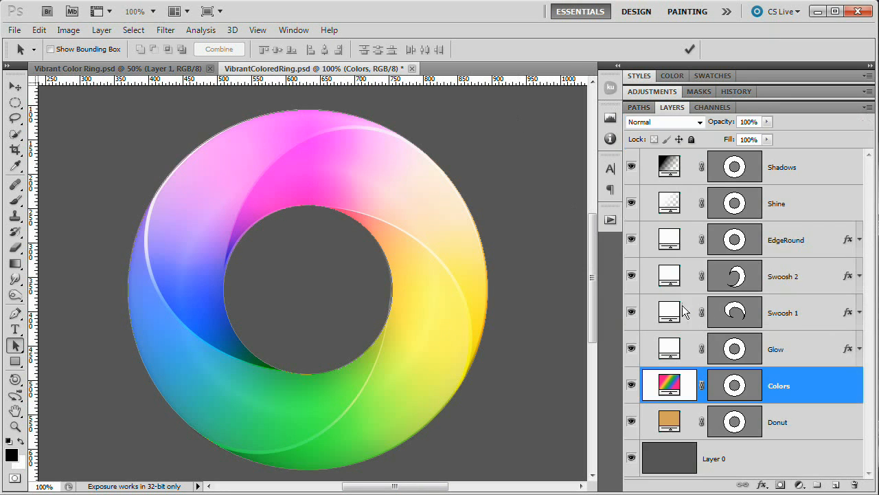
click(102, 30)
mouse_move(144, 148)
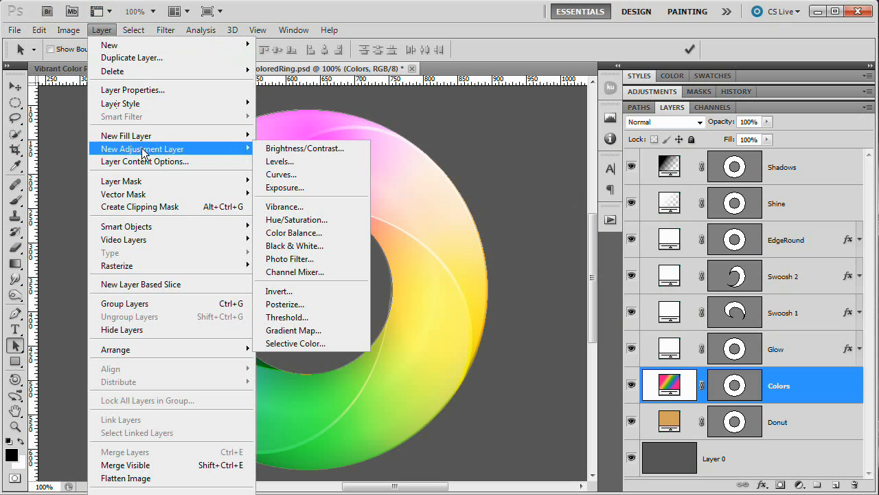
click(295, 172)
click(508, 195)
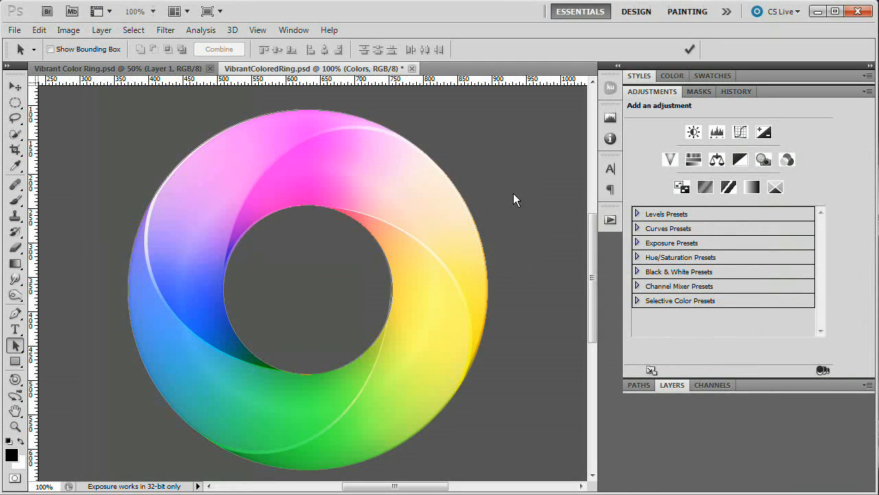
click(655, 92)
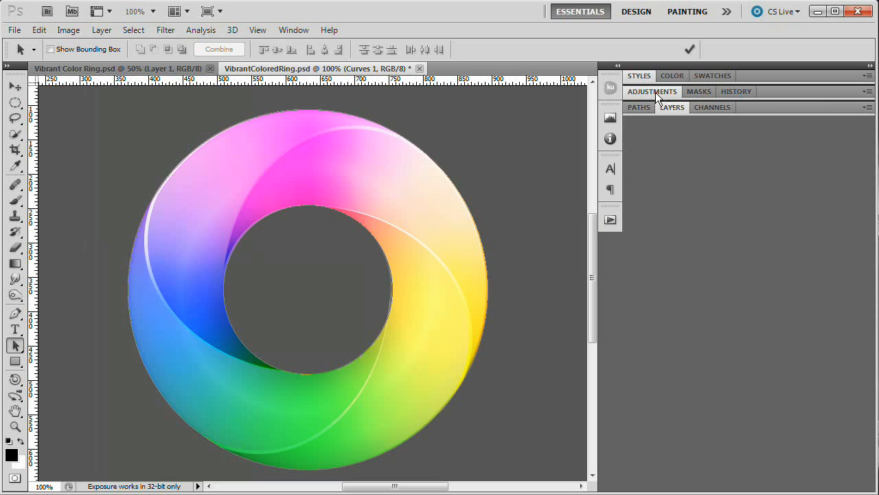
click(665, 108)
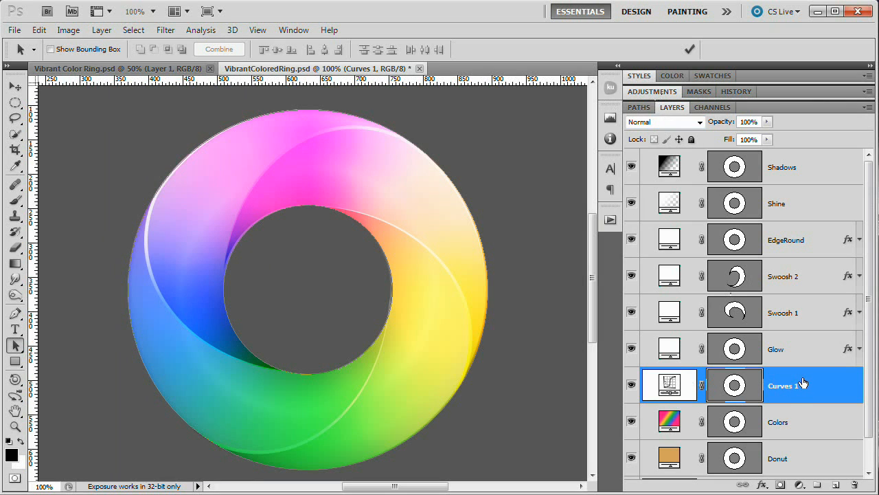
drag(804, 382, 680, 155)
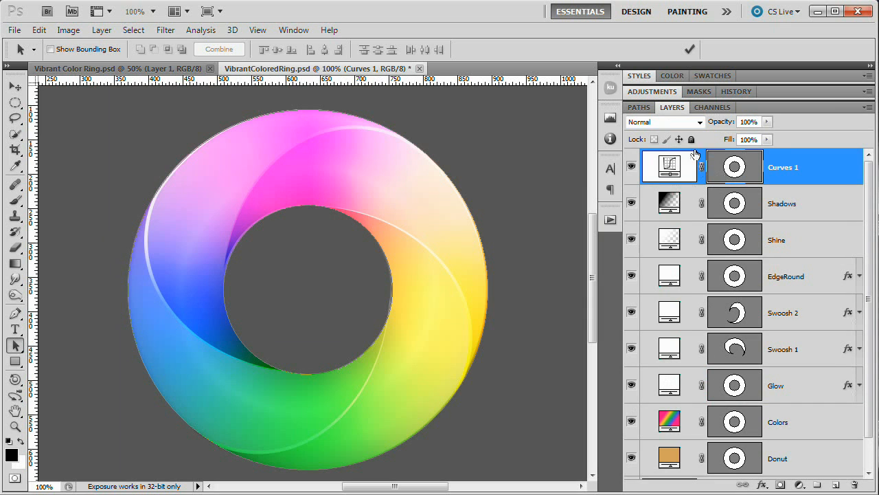
Blend the Curves 1 layer in Multiply mode at 16% opacity and compare the ring with and without it.
click(665, 121)
click(661, 186)
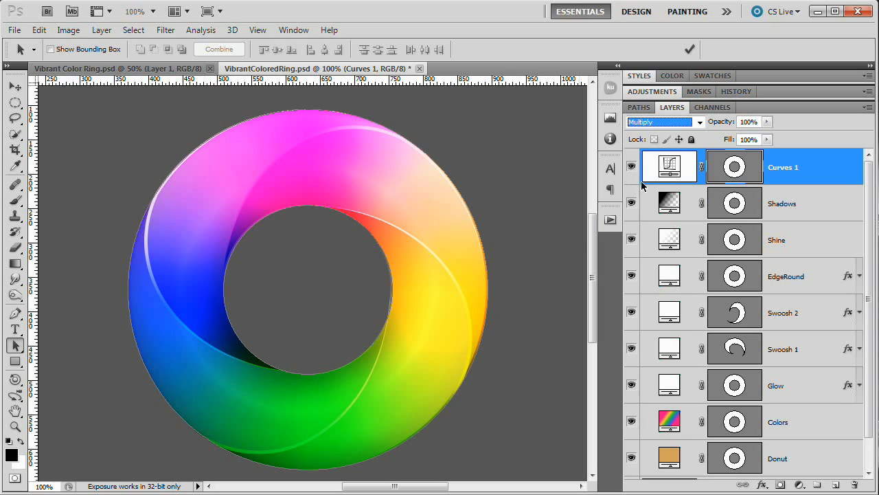
drag(734, 122, 667, 124)
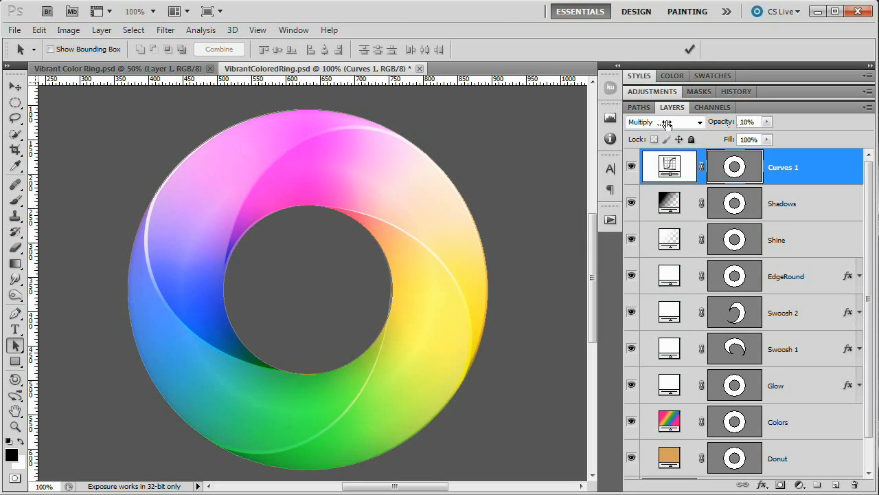
click(631, 166)
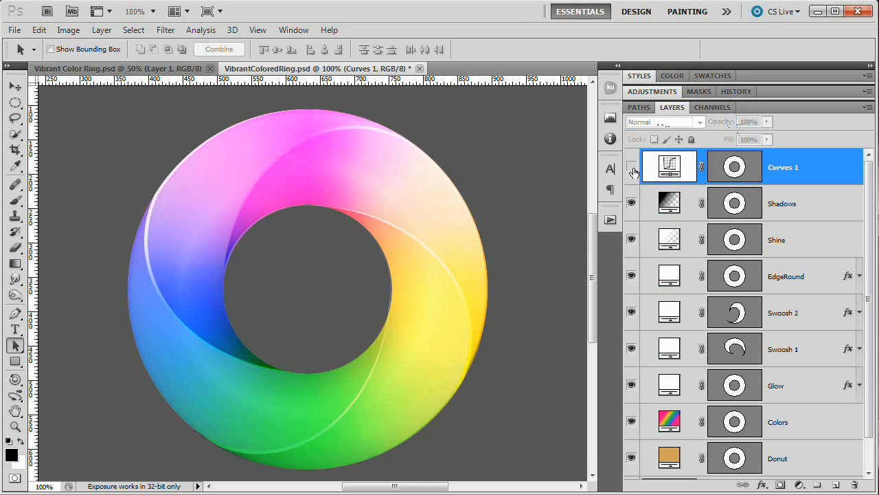
click(631, 166)
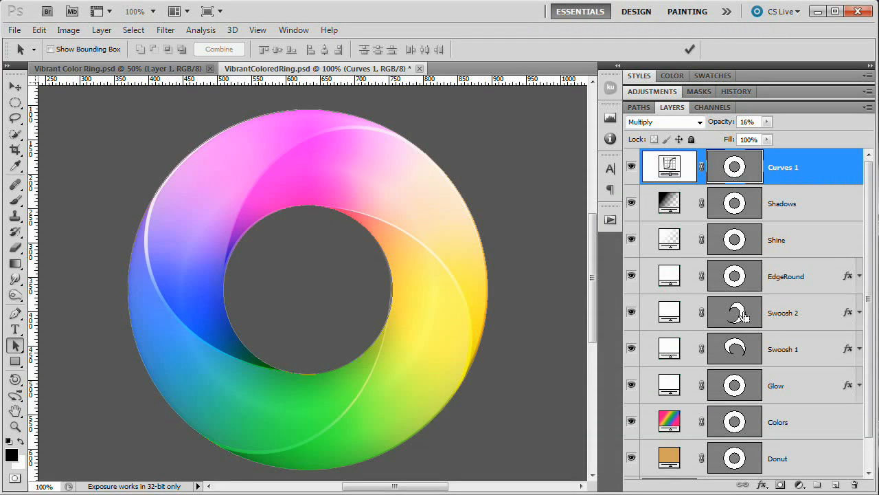
Load the Swoosh 1 shape as a selection and create a gradient fill layer named DefineShine from it at the top of the stack.
ctrl+click(734, 350)
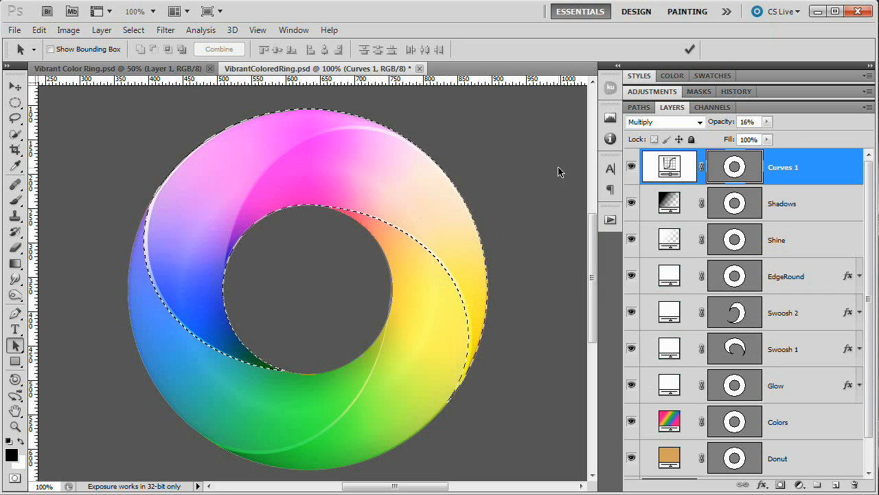
click(102, 30)
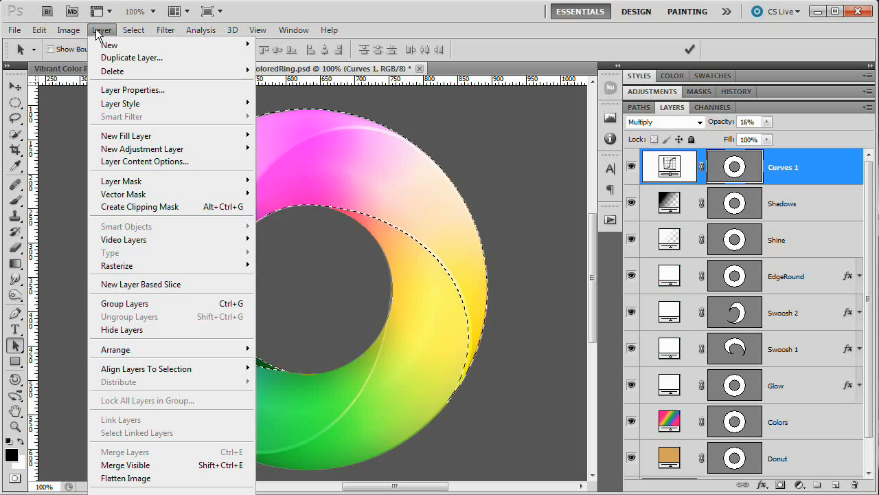
mouse_move(243, 136)
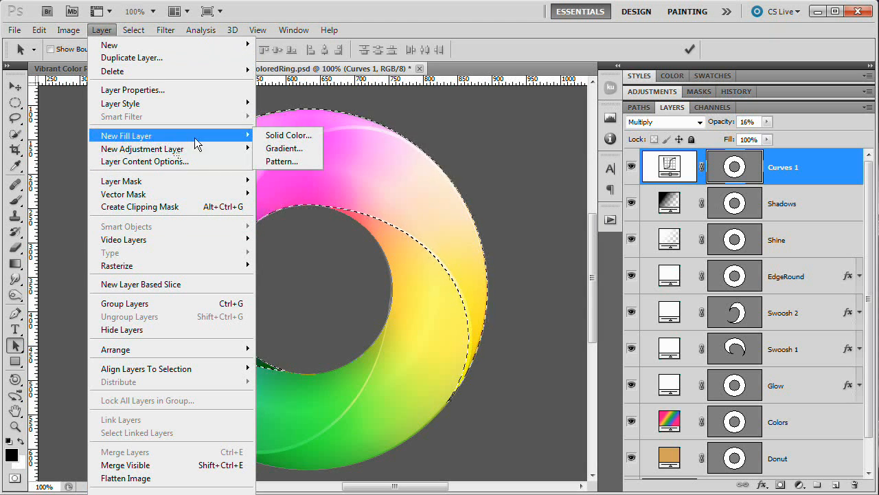
click(274, 151)
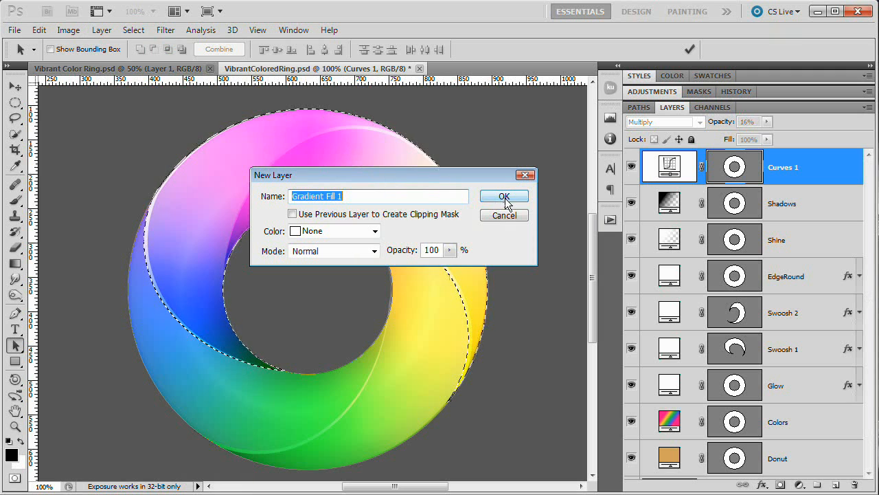
key(BackSpace)
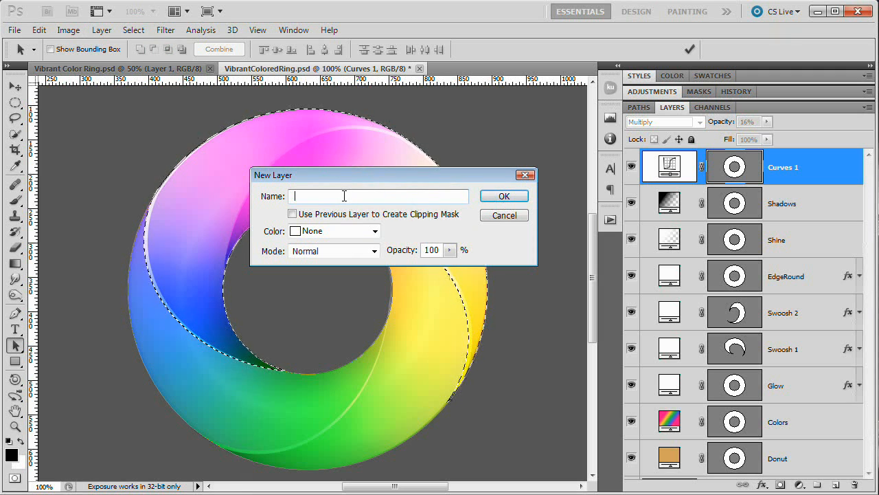
text(Sh)
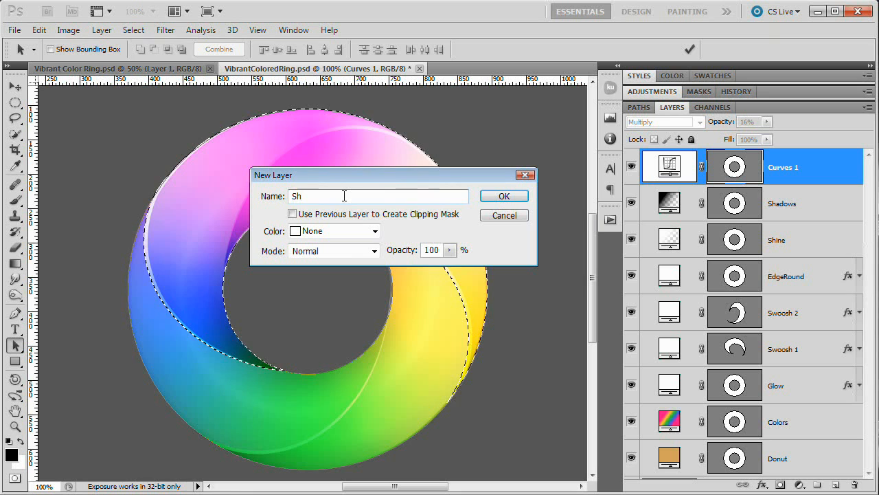
key(BackSpace)
key(BackSpace)
text(DefineShine)
click(504, 196)
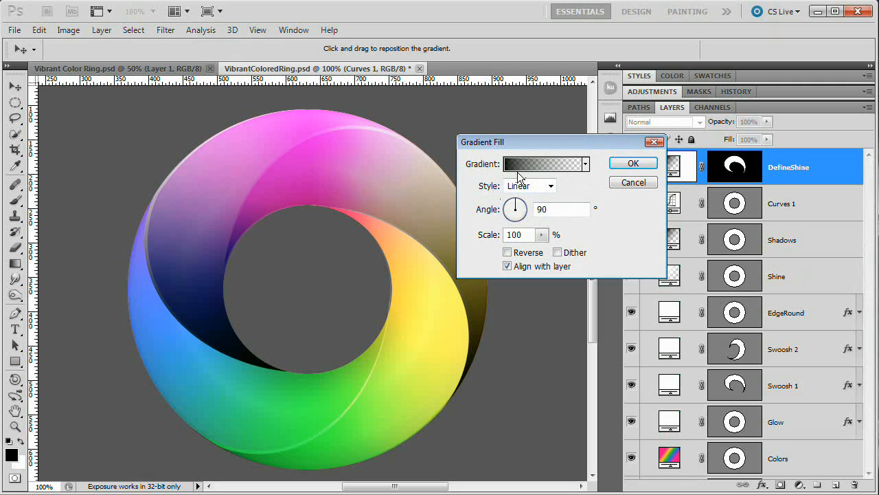
click(653, 163)
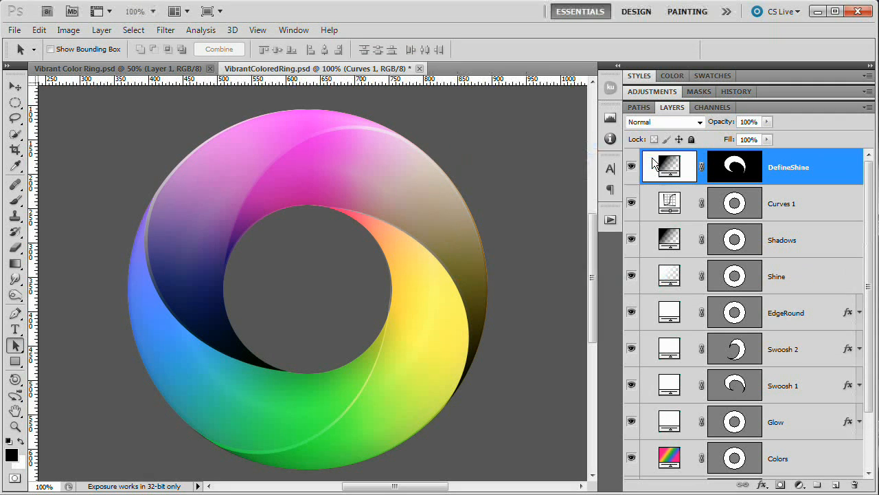
Make white the foreground color and apply the Foreground to Transparent preset to the DefineShine layer's gradient.
key(x)
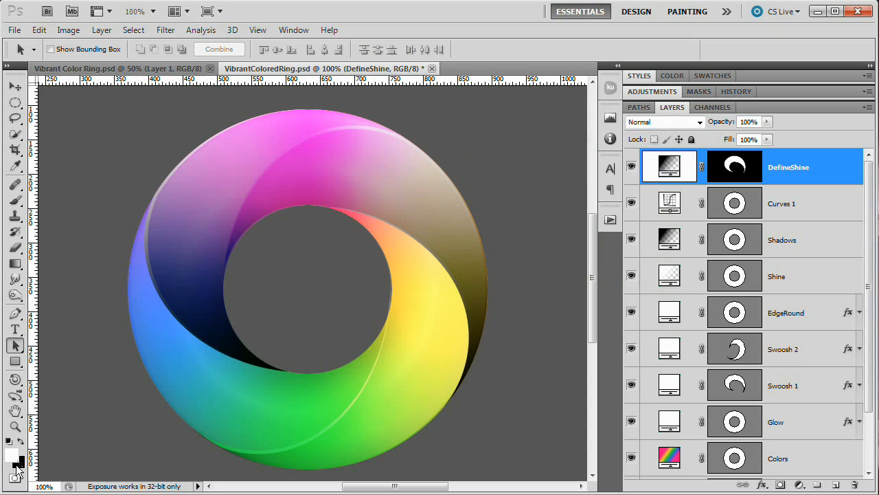
double_click(671, 167)
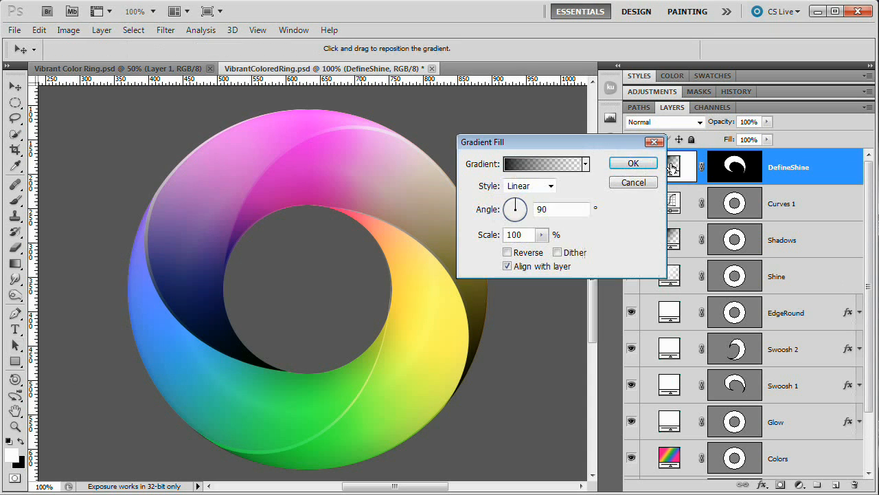
click(535, 165)
click(492, 66)
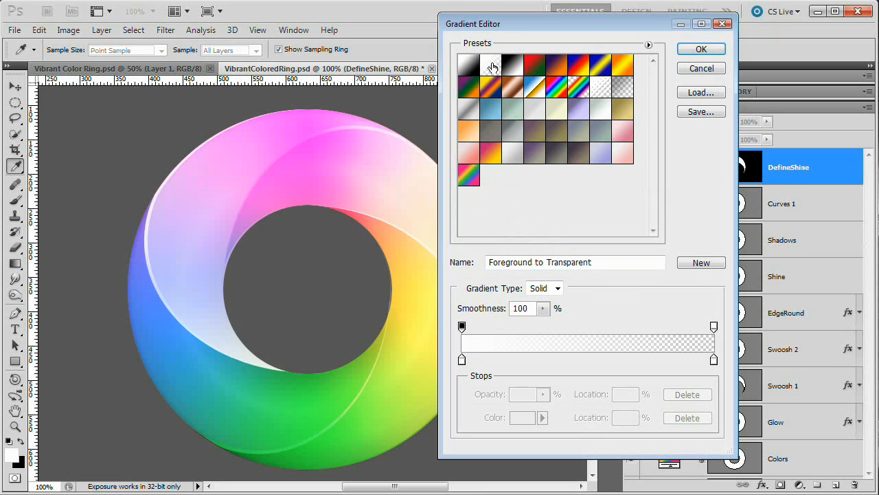
click(700, 50)
Reverse the DefineShine gradient, set its angle to 62.1° and apply the fill.
drag(545, 144, 652, 152)
click(614, 260)
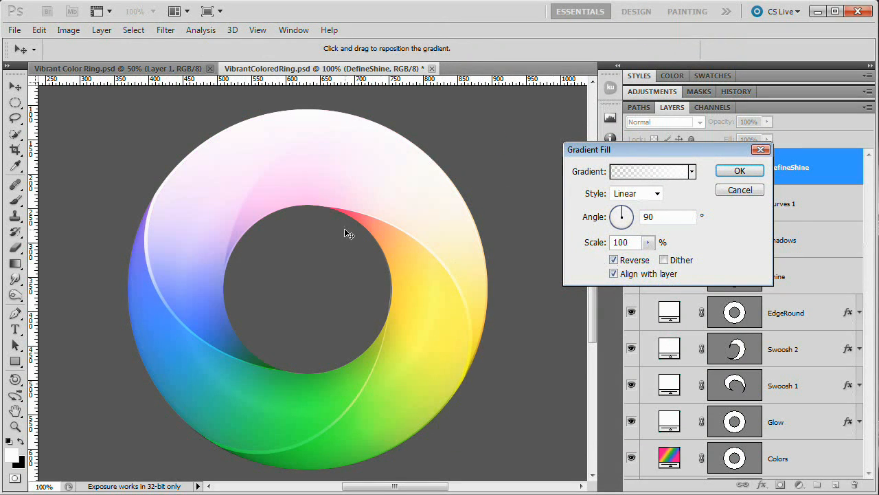
drag(621, 208, 630, 211)
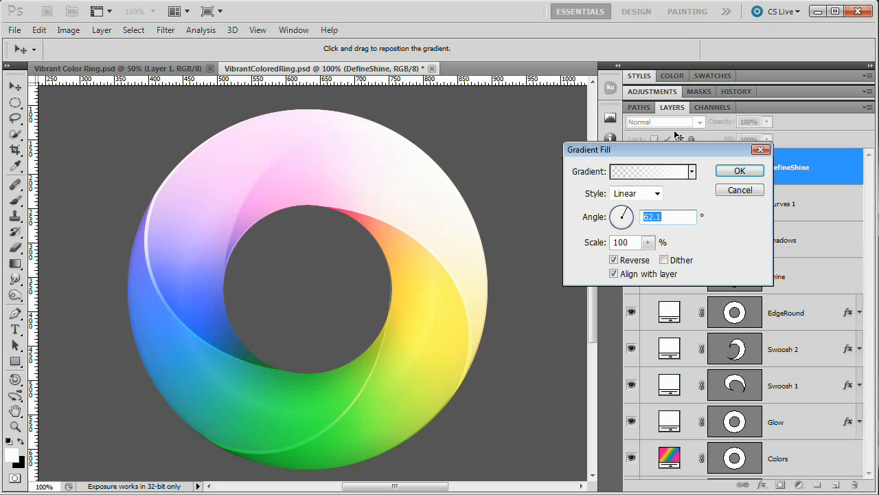
click(739, 174)
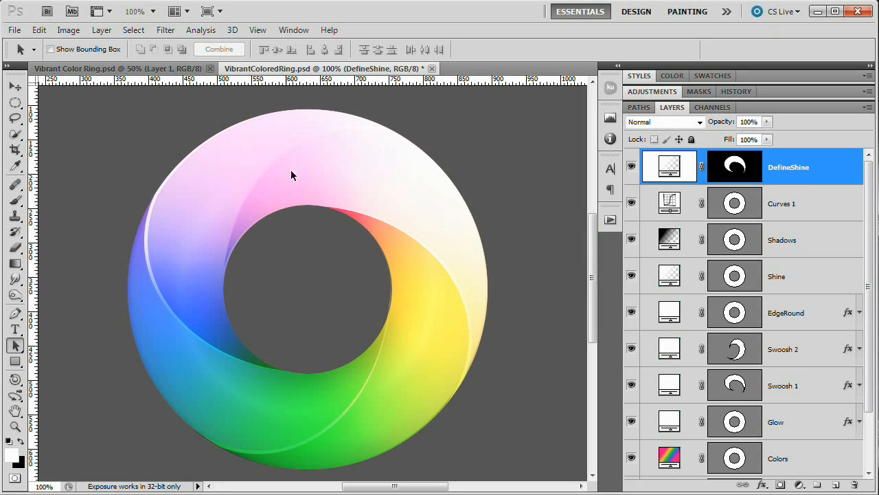
Load the Swoosh 2 shape as a selection, fill that area of the DefineShine mask with black and deselect.
ctrl+click(737, 351)
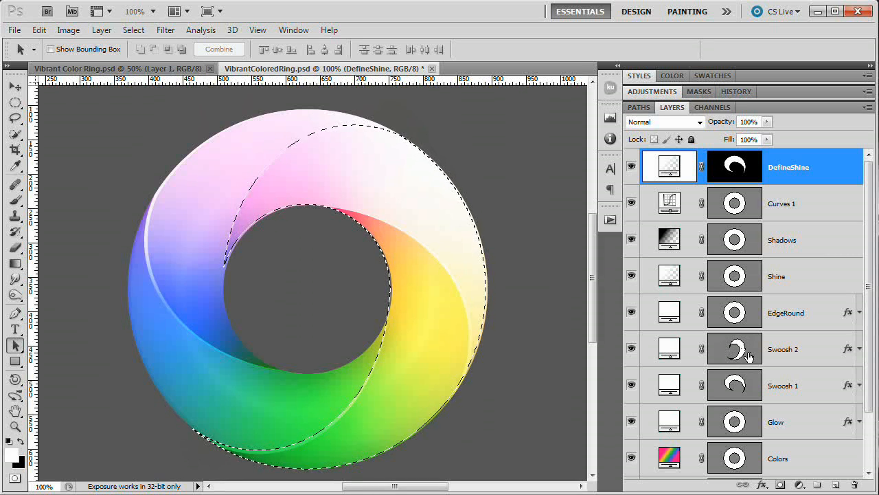
click(734, 167)
key(alt+BackSpace)
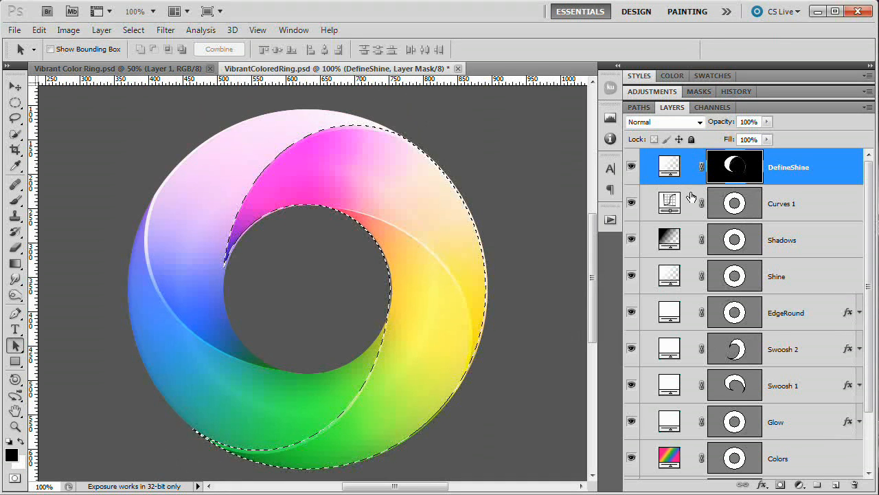
key(ctrl+d)
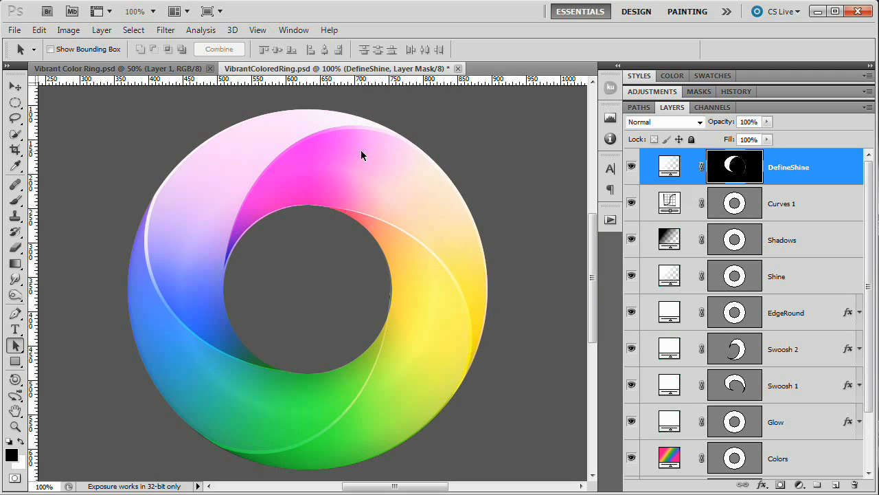
Set the DefineShine layer to Overlay blending at 64% opacity and compare the ring with the layer hidden and shown.
click(735, 354)
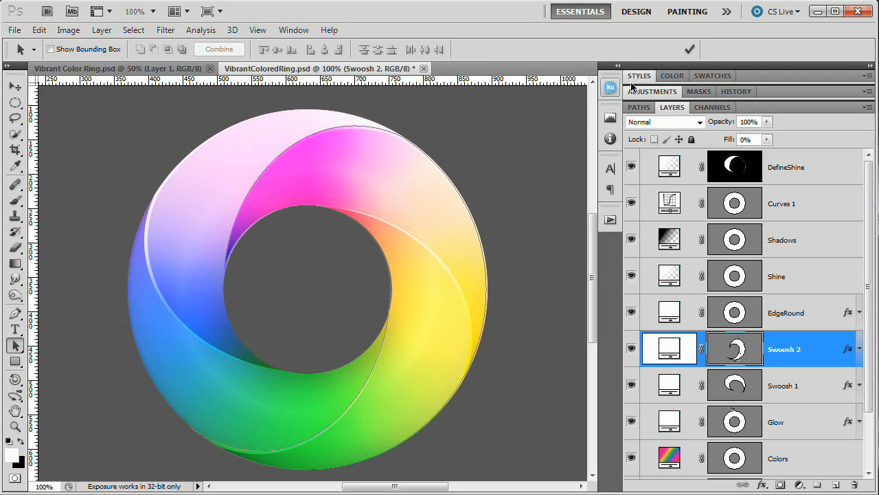
click(690, 49)
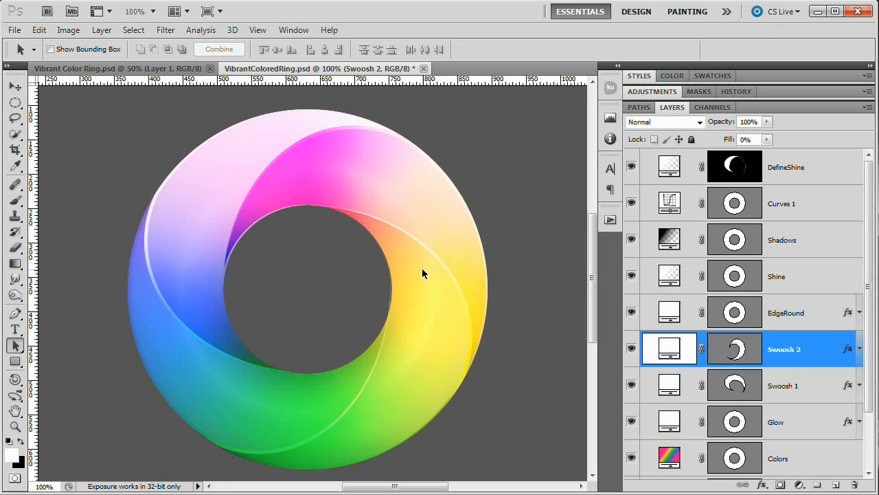
click(664, 166)
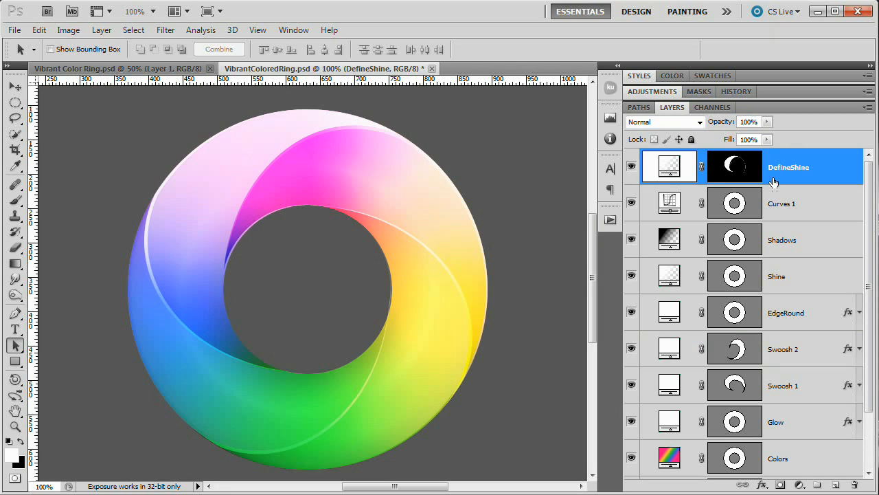
click(691, 129)
click(687, 300)
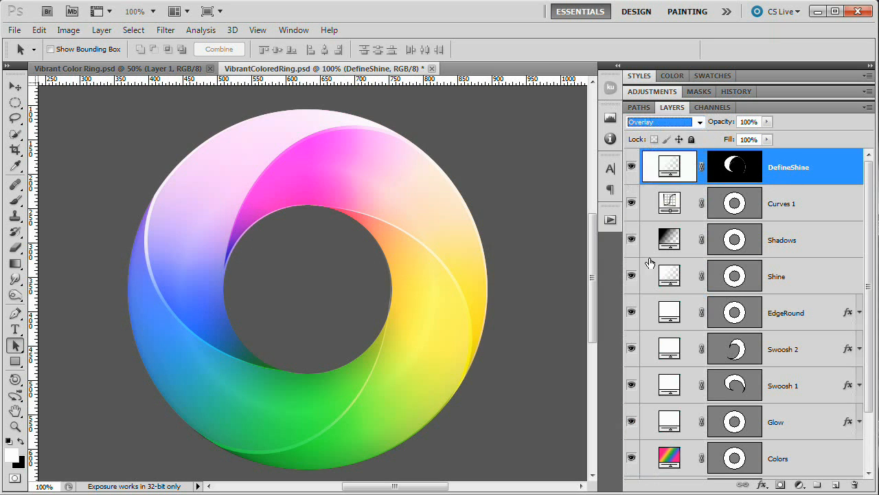
mouse_move(728, 127)
mouse_down()
mouse_move(706, 124)
mouse_move(719, 122)
mouse_up()
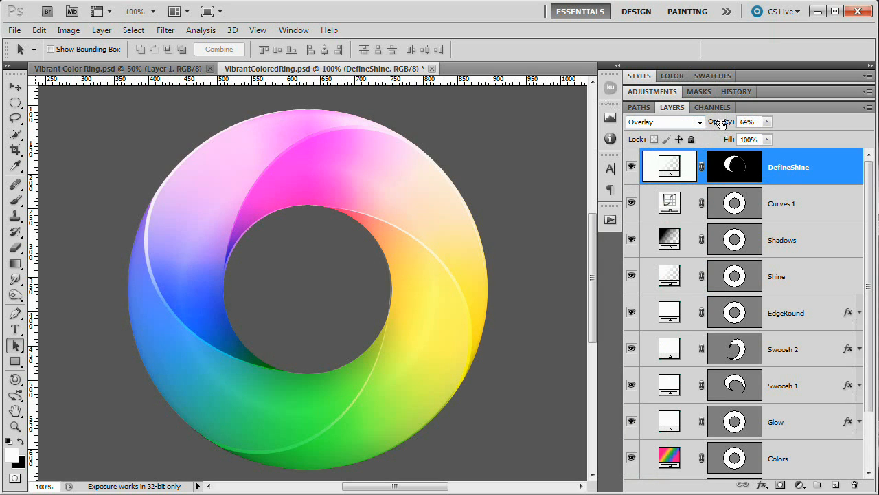
click(635, 169)
click(632, 167)
Make DefineShine the current layer and activate the Base ring path.
scroll(701, 191, down, 3)
click(668, 461)
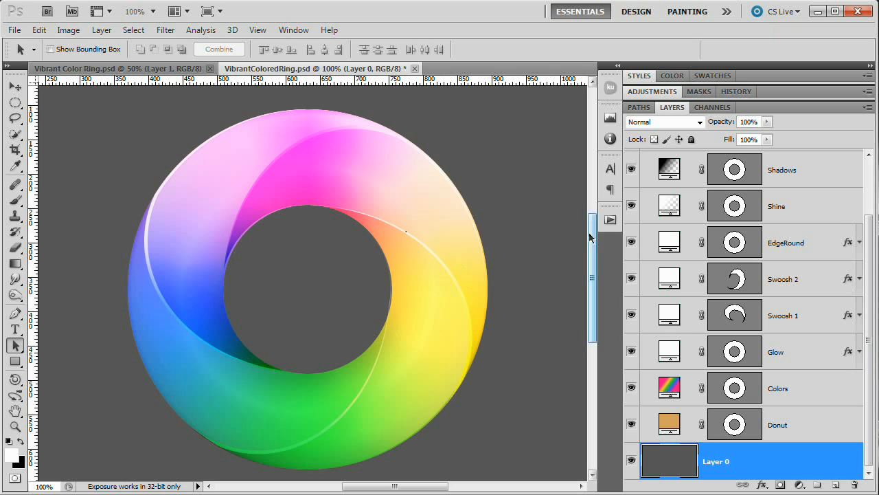
scroll(807, 275, up, 2)
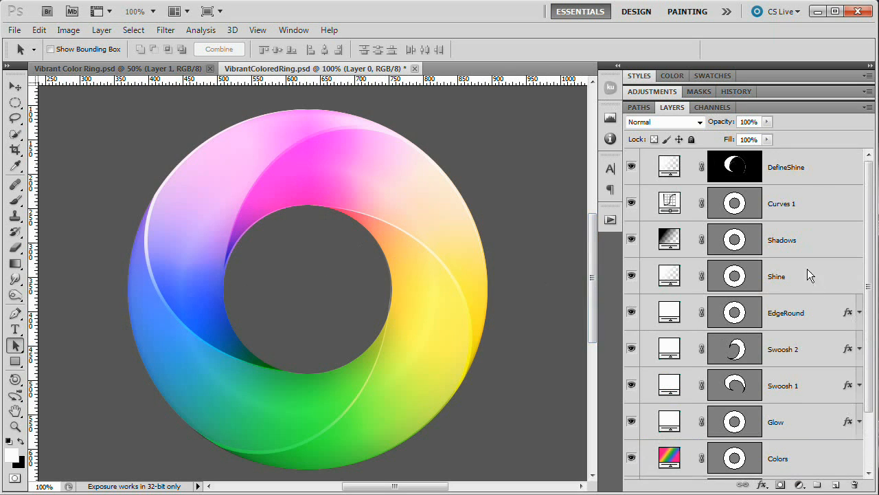
click(791, 166)
click(639, 108)
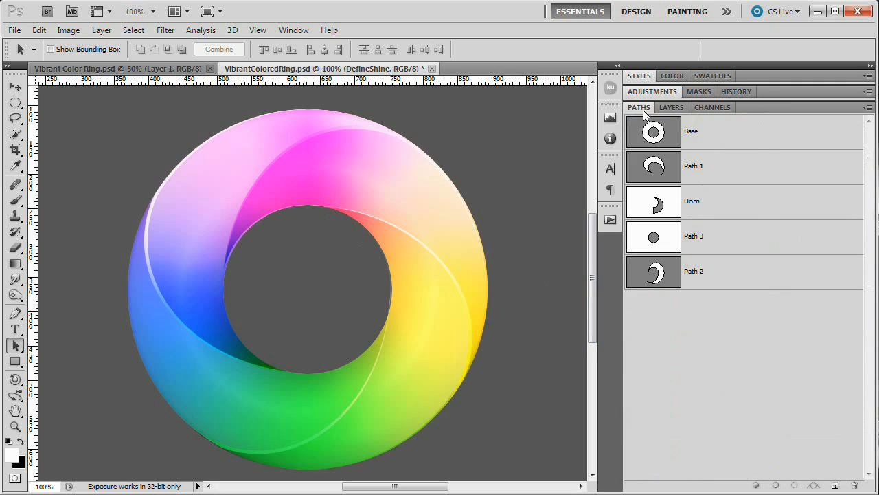
click(658, 137)
click(669, 107)
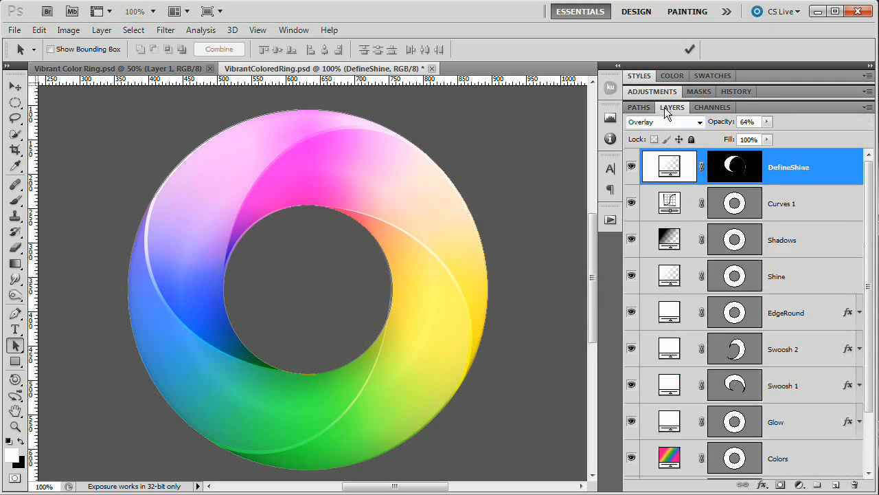
Create a white solid color fill layer named Stroke from the Base path and set its fill to 0%.
click(102, 29)
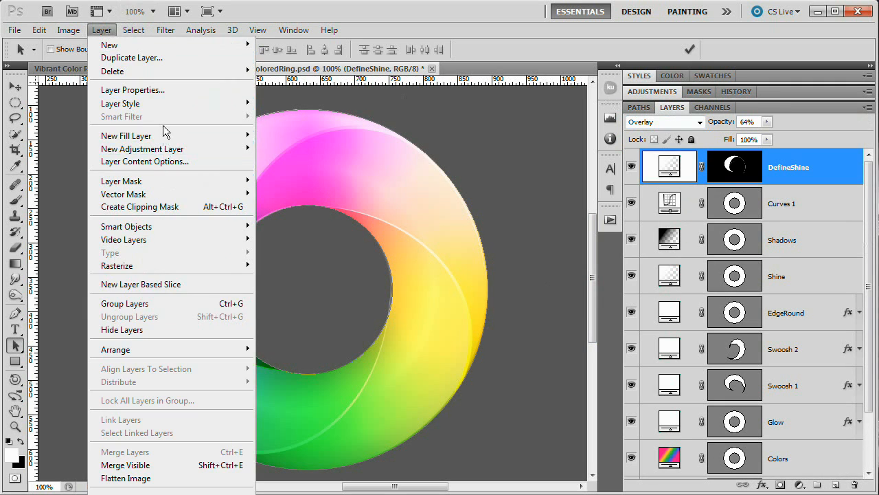
mouse_move(248, 140)
click(292, 137)
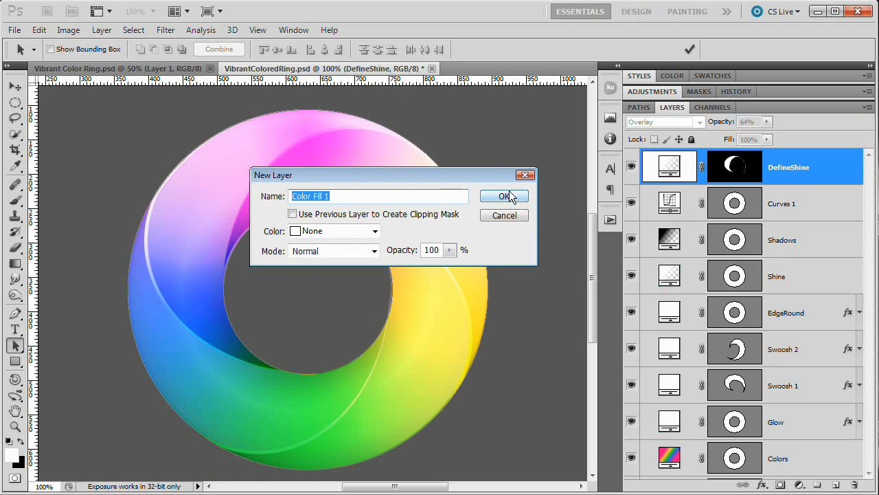
text(Stroke)
key(Return)
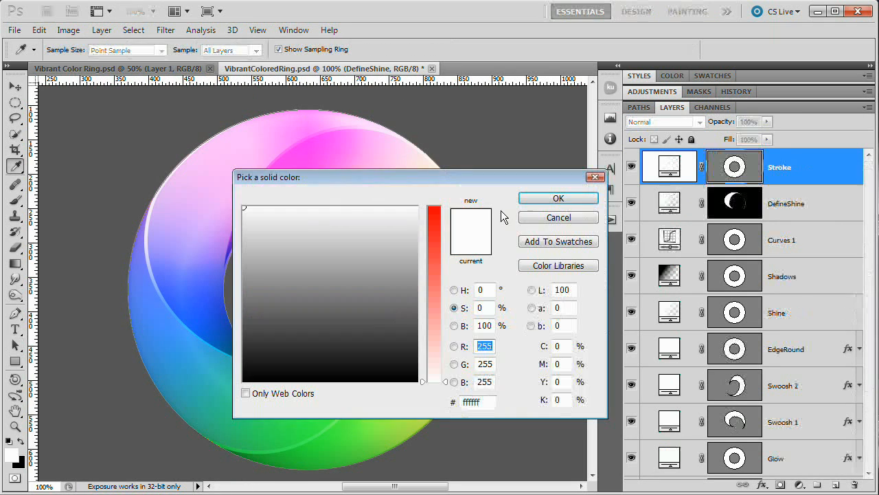
click(580, 199)
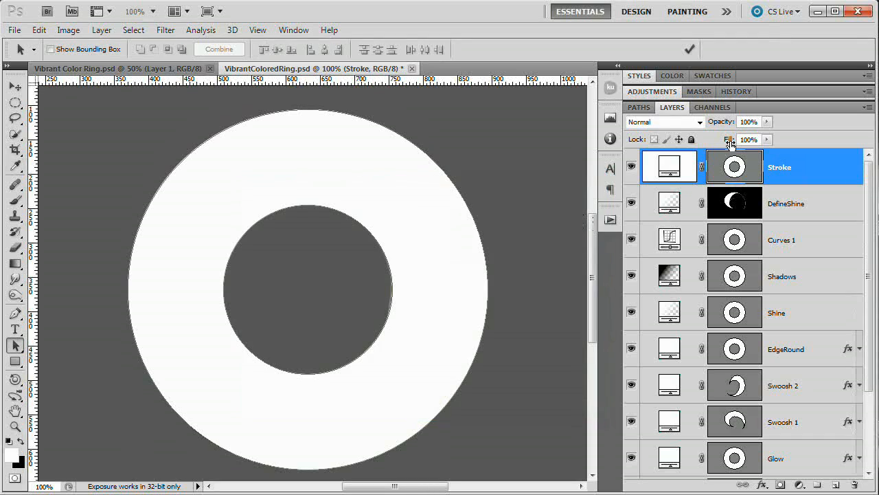
drag(728, 140, 638, 145)
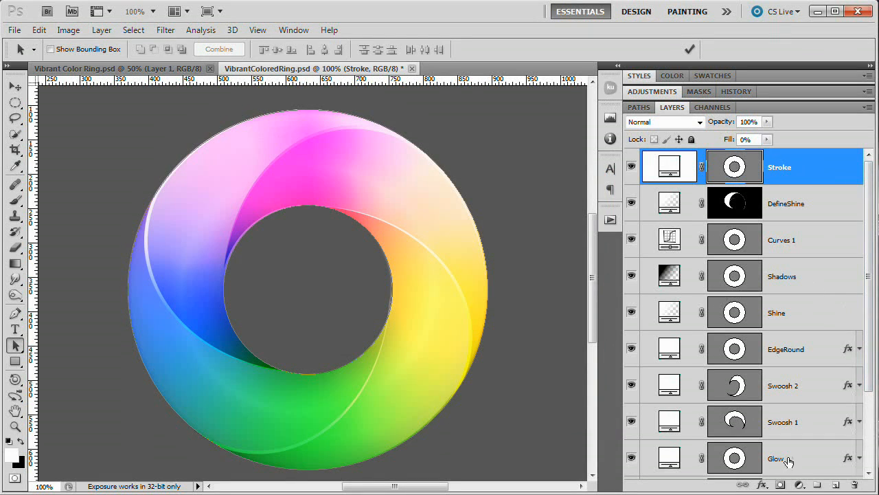
Add a black Stroke effect in Normal mode to the Stroke layer and set its size to 2 px.
click(101, 29)
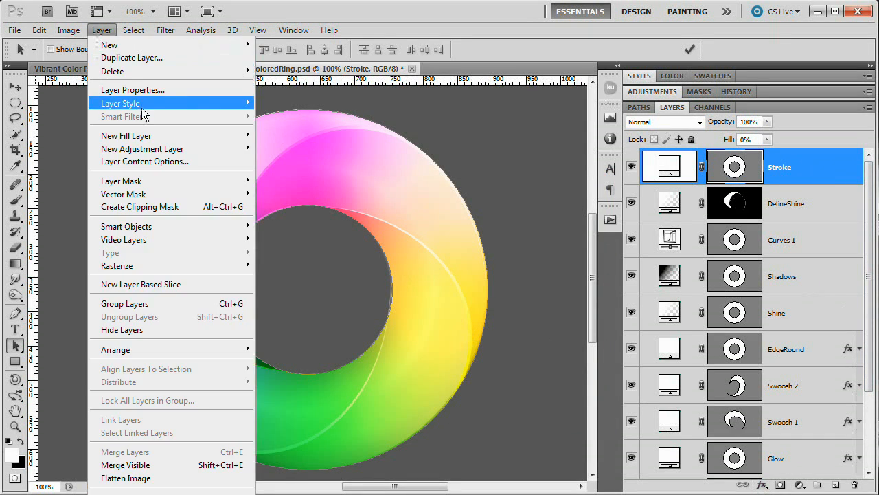
mouse_move(144, 103)
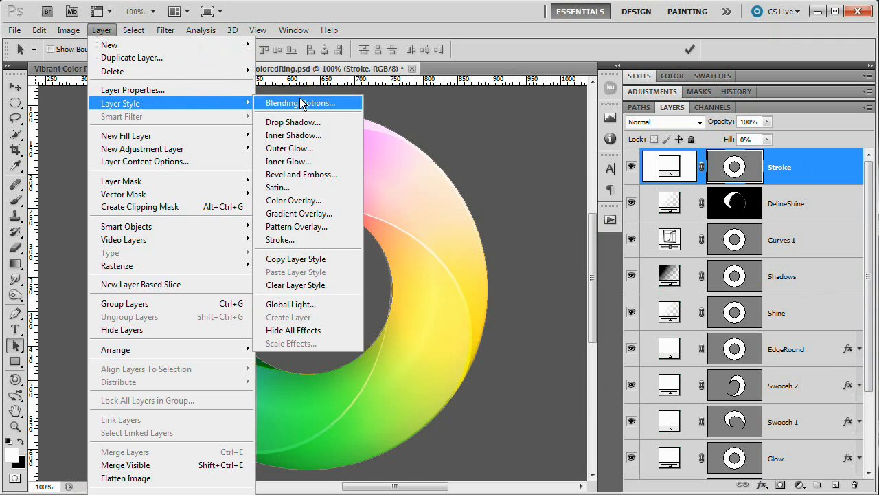
click(305, 242)
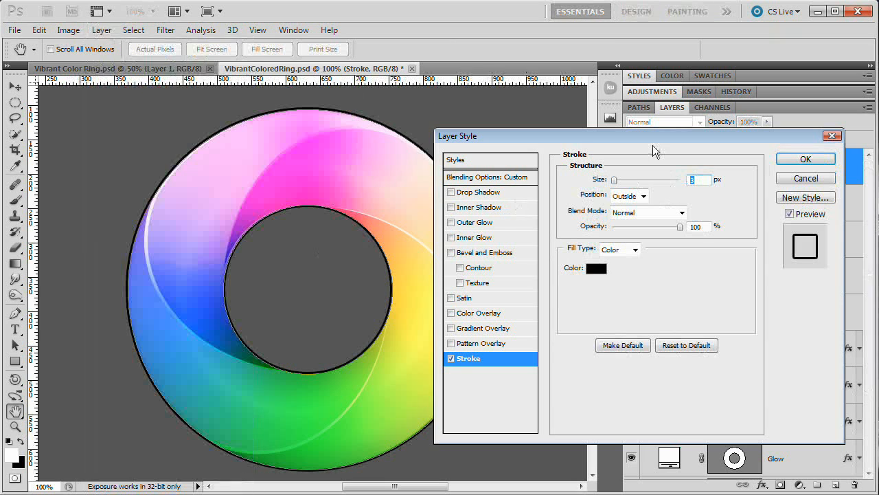
drag(652, 134, 648, 110)
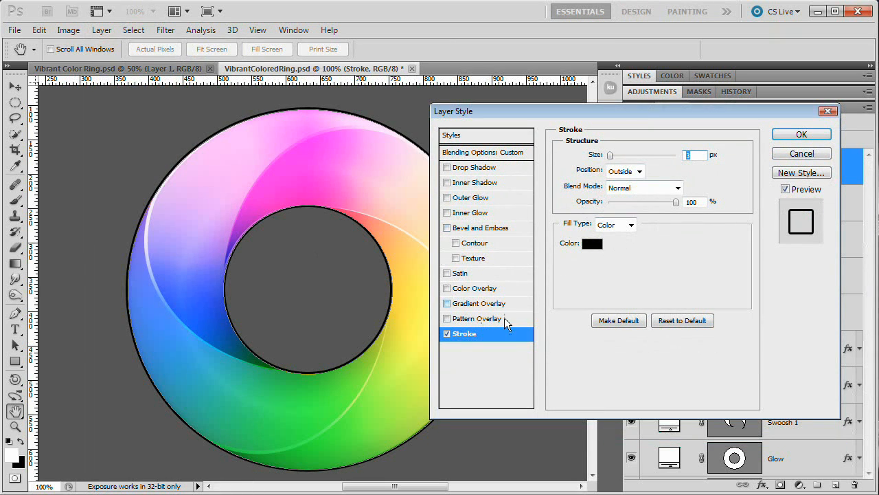
click(662, 188)
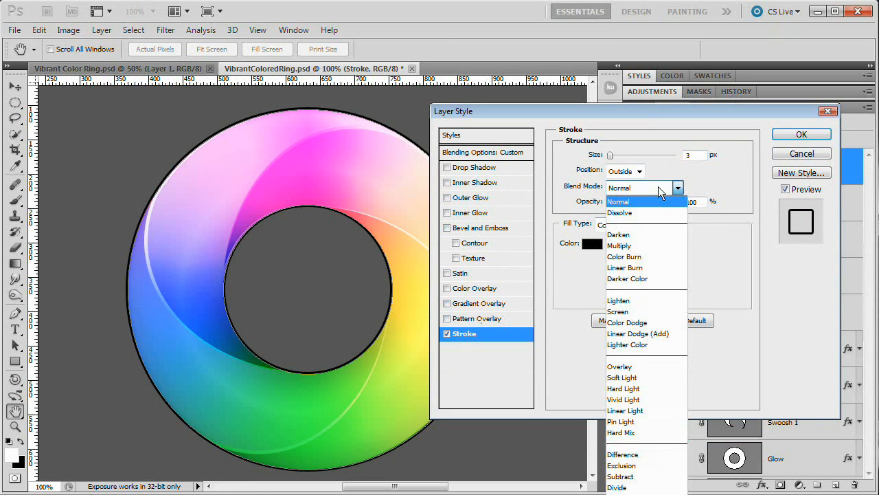
click(661, 191)
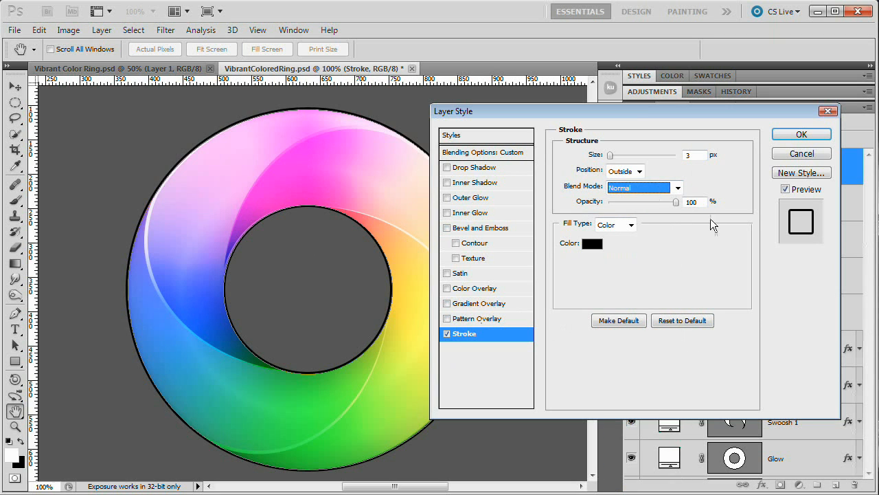
click(695, 155)
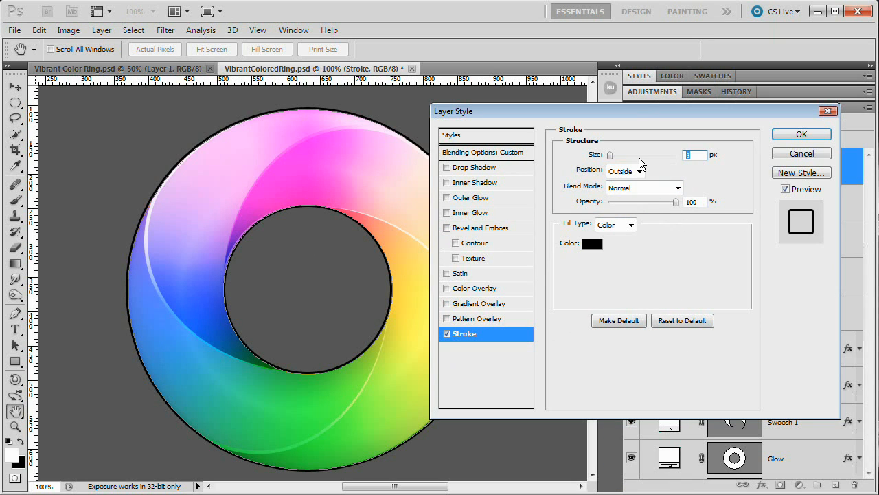
text(2)
Place the stroke effect inside the ring's edge, set its opacity to 10% and apply the layer style.
click(623, 171)
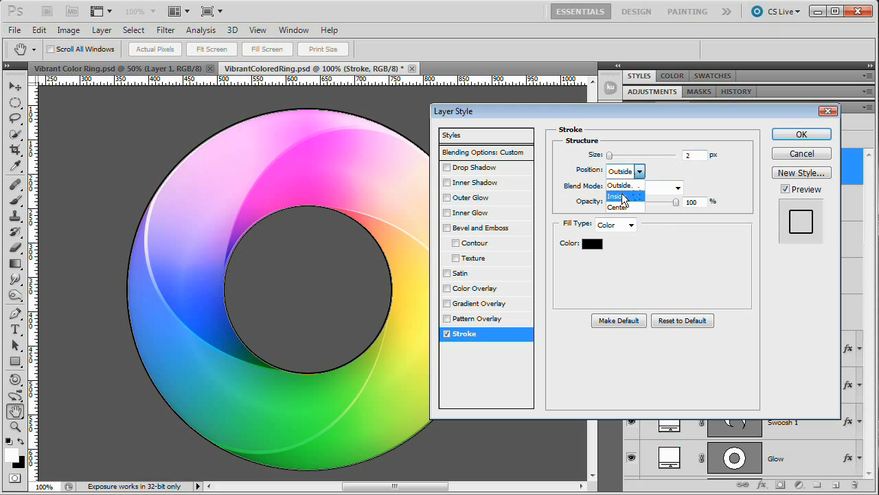
click(624, 198)
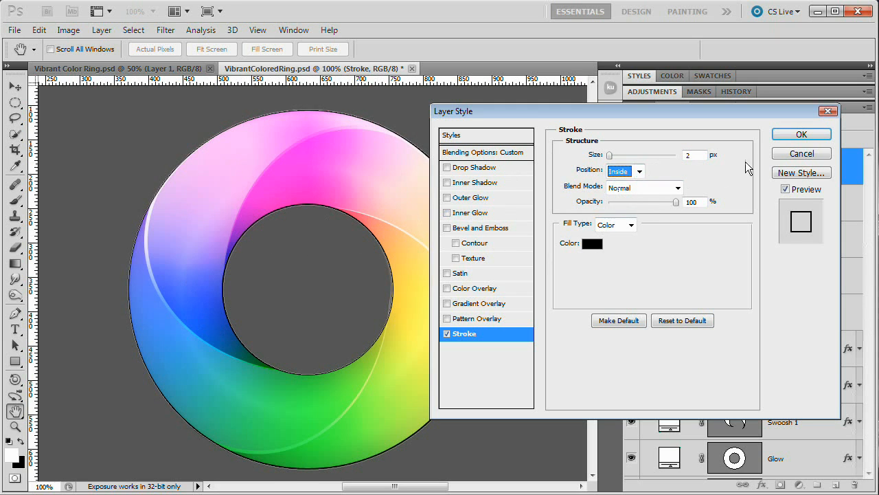
drag(636, 203, 619, 204)
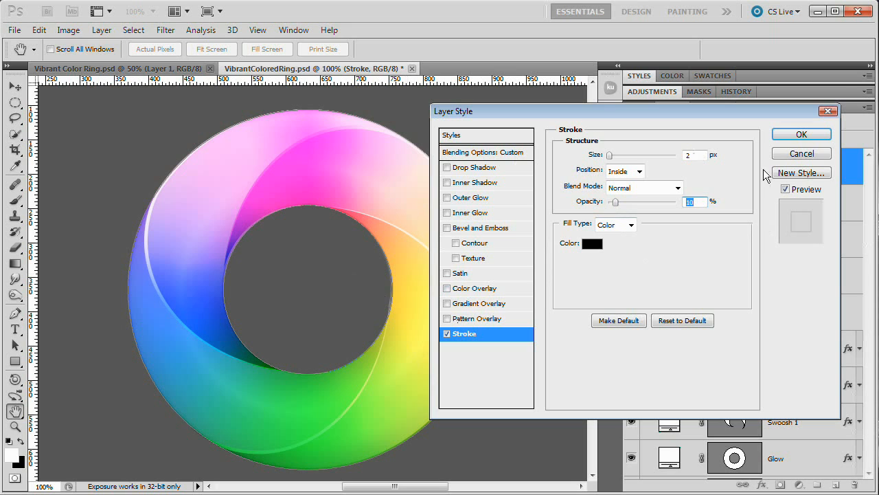
click(800, 135)
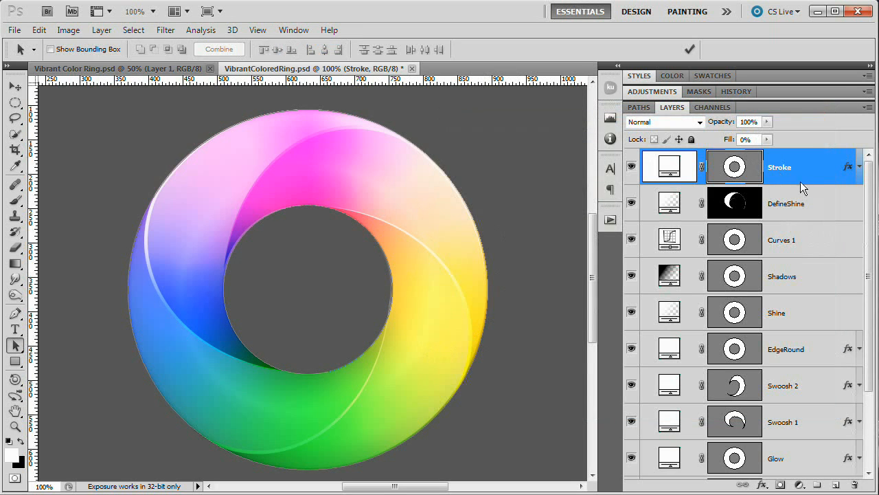
Select the Donut layer and clip the Colors, Glow, Swoosh 1 and Swoosh 2 layers to it.
scroll(797, 249, down, 3)
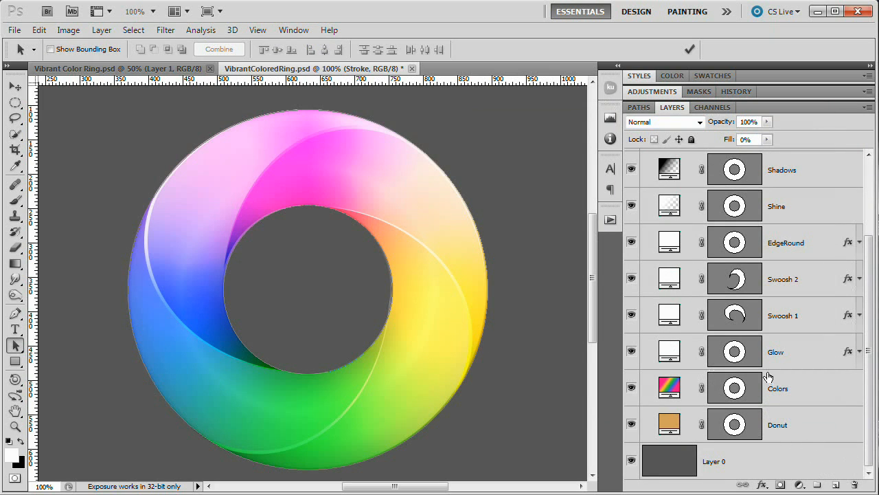
click(736, 429)
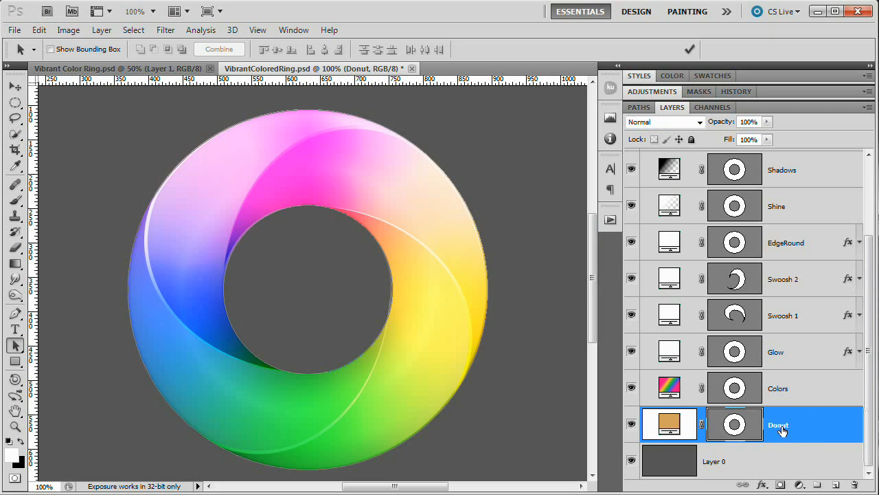
scroll(791, 383, up, 3)
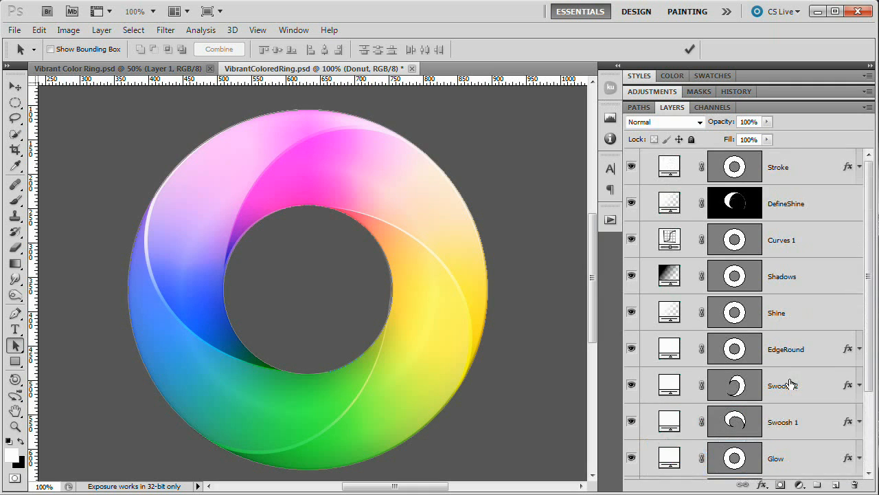
scroll(789, 364, down, 3)
scroll(792, 377, up, 3)
scroll(792, 376, down, 3)
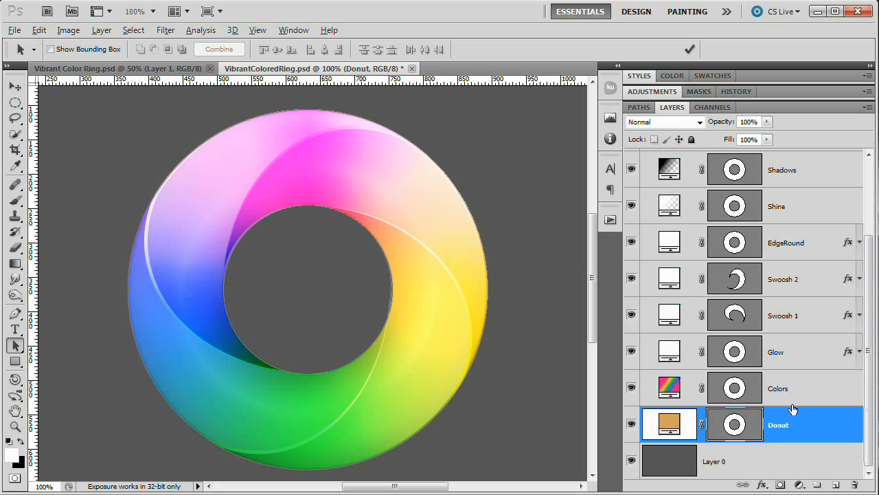
alt+click(796, 405)
alt+click(799, 370)
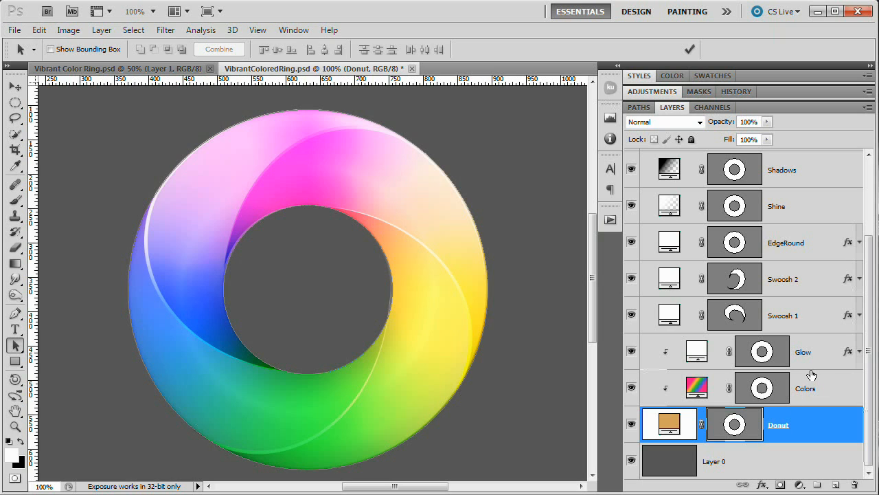
alt+click(808, 333)
alt+click(801, 298)
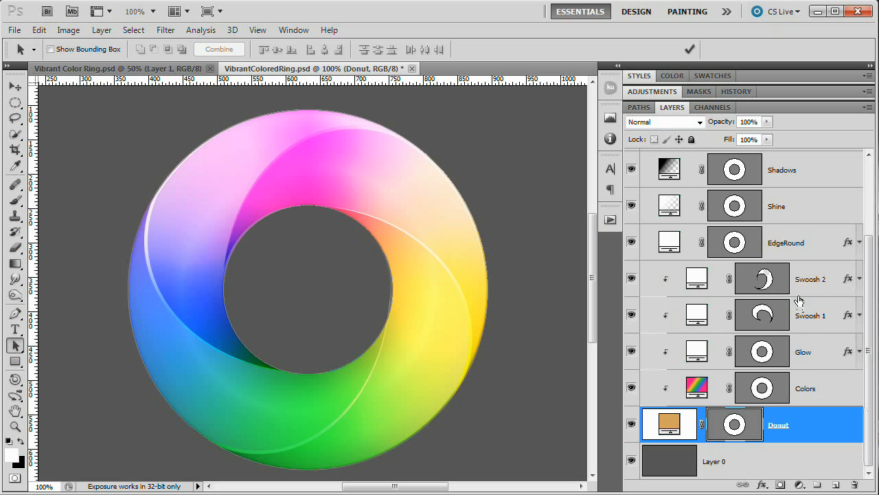
Clip the EdgeRound, Shine, Shadows, Curves 1, DefineShine and Stroke layers to the Donut layer as well.
alt+click(799, 261)
alt+click(797, 189)
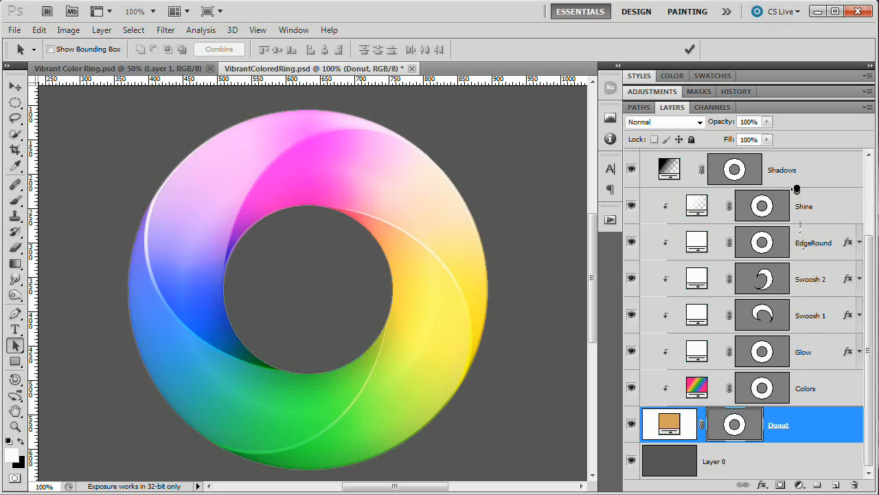
alt+click(796, 186)
scroll(797, 206, up, 3)
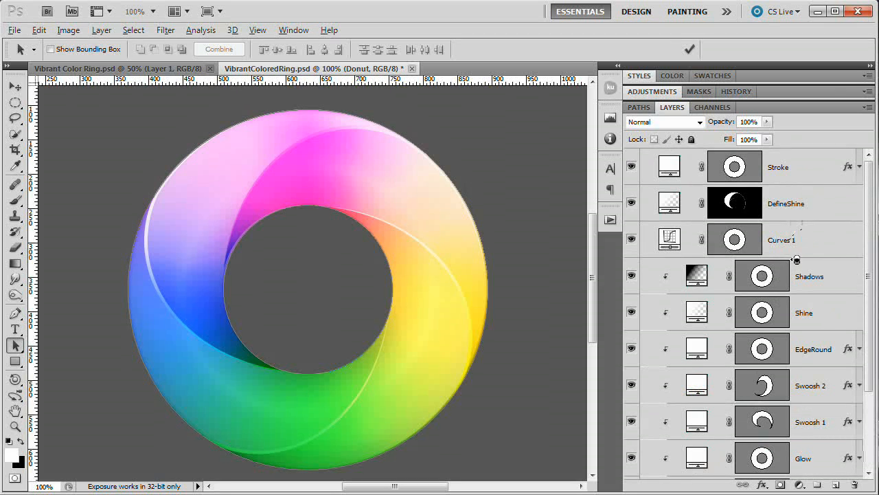
alt+click(787, 225)
alt+click(790, 220)
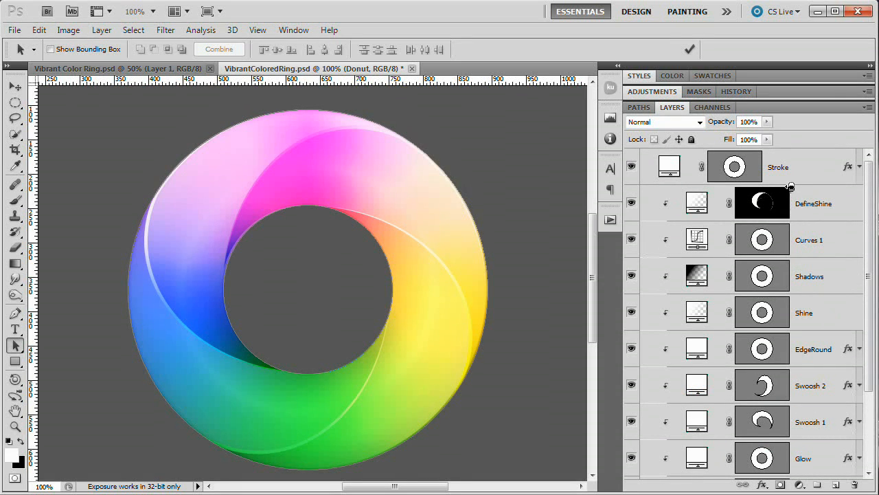
alt+click(787, 186)
scroll(757, 421, down, 3)
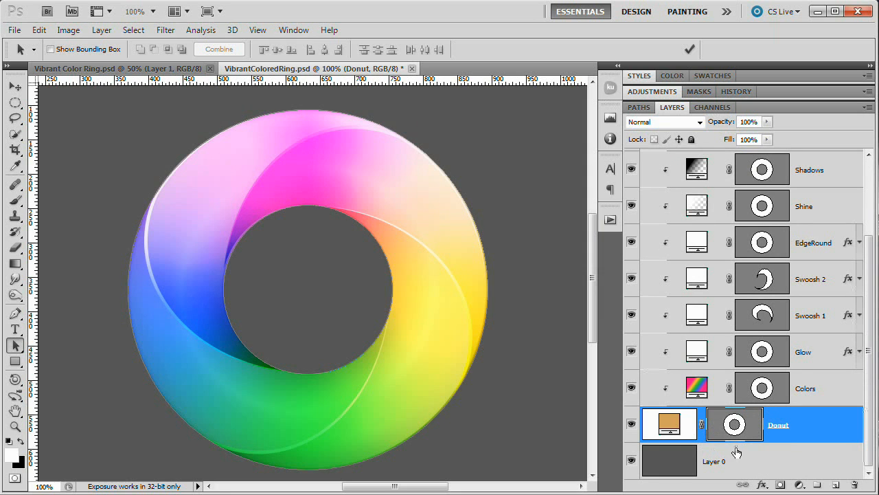
scroll(743, 427, up, 3)
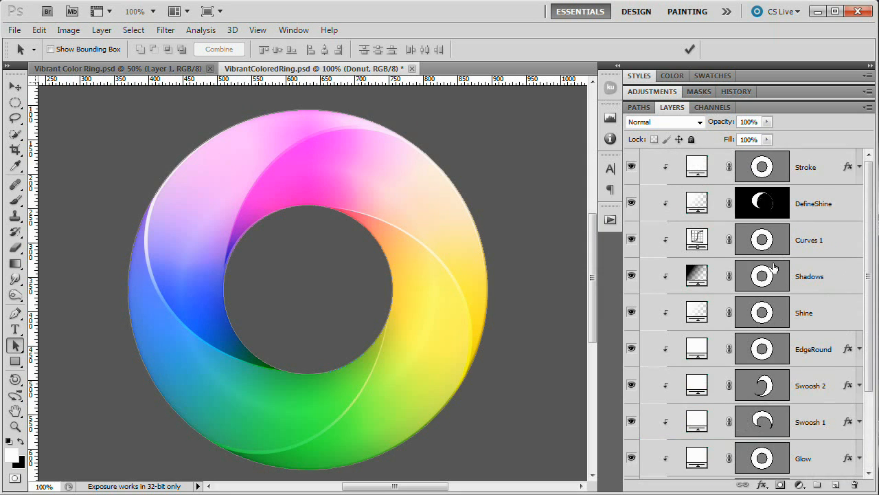
scroll(774, 274, down, 3)
scroll(746, 370, up, 3)
scroll(787, 197, down, 3)
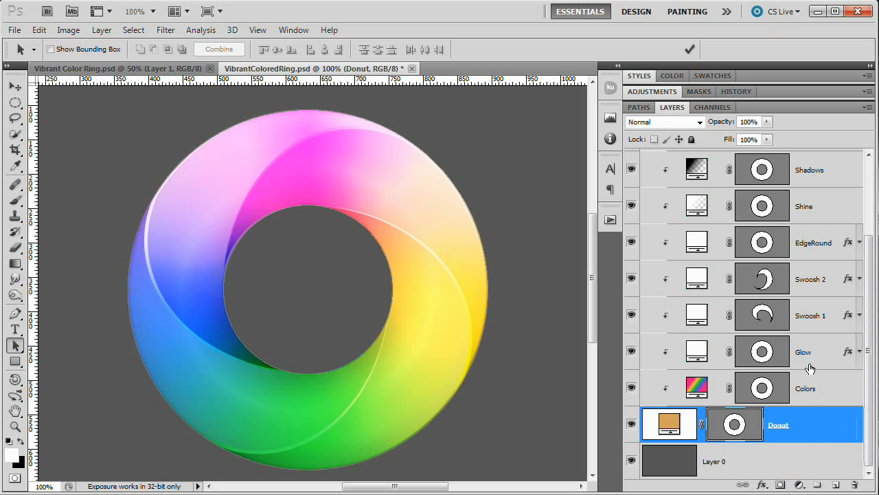
Lighten the dark background on Layer 0 with Hue/Saturation, raising Lightness to about +91.
click(753, 459)
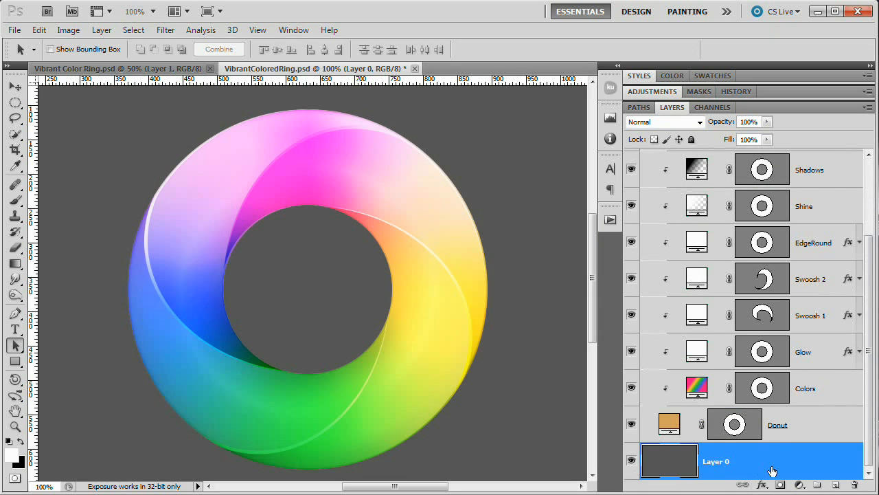
key(i)
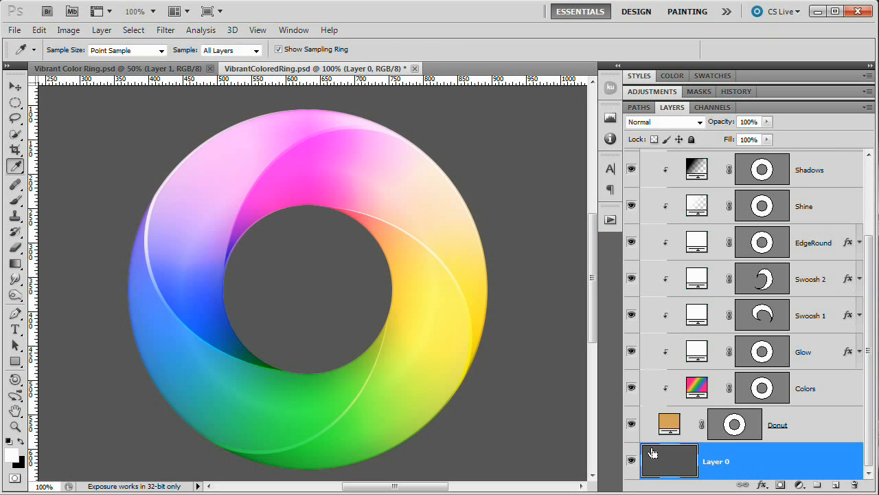
key(ctrl+u)
drag(400, 323, 421, 330)
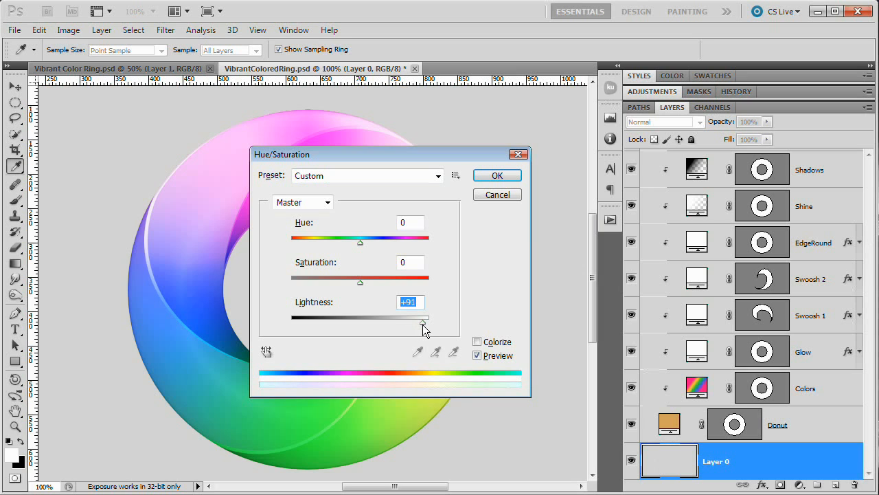
click(502, 177)
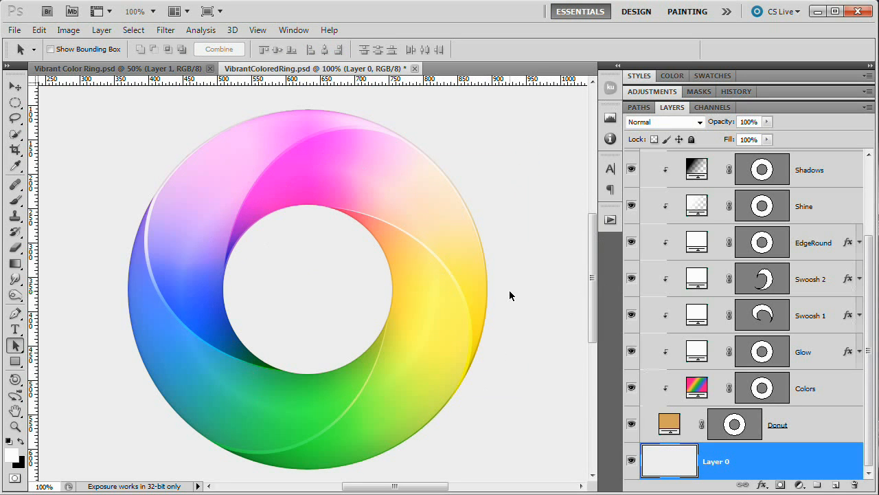
Add 2% uniform, monochromatic noise to the Layer 0 background.
key(ctrl+minus)
key(ctrl+minus)
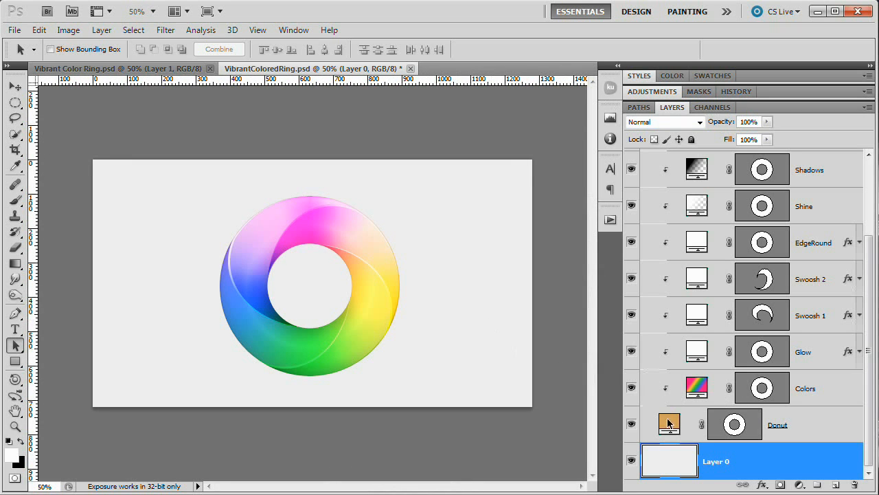
click(167, 31)
mouse_move(245, 197)
click(347, 194)
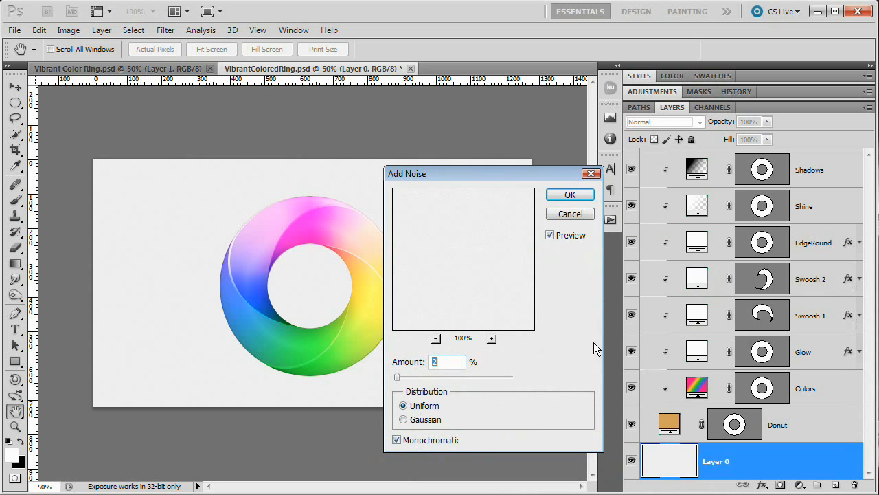
click(572, 196)
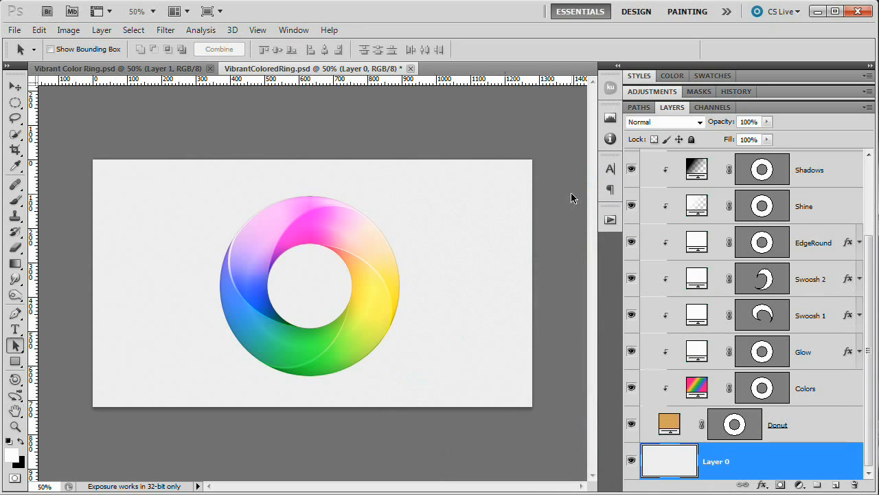
Add a Curves adjustment layer directly above Layer 0 and set its blend mode to Screen.
click(102, 29)
mouse_move(211, 148)
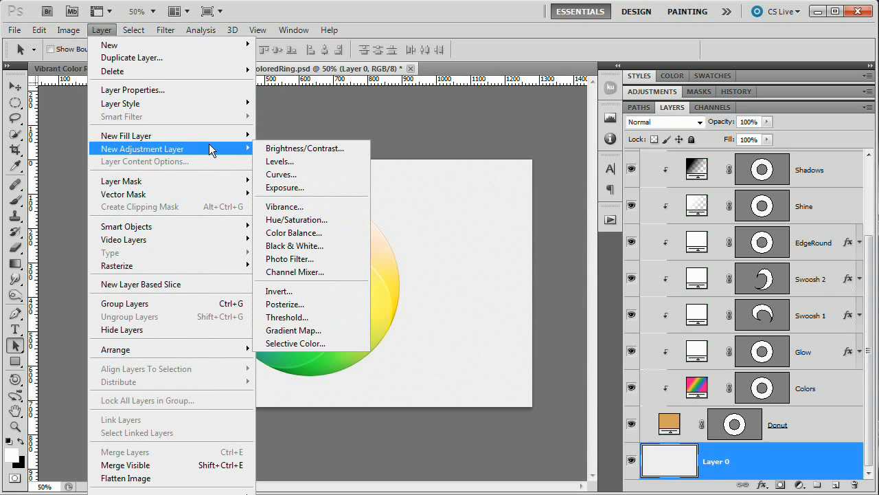
click(289, 173)
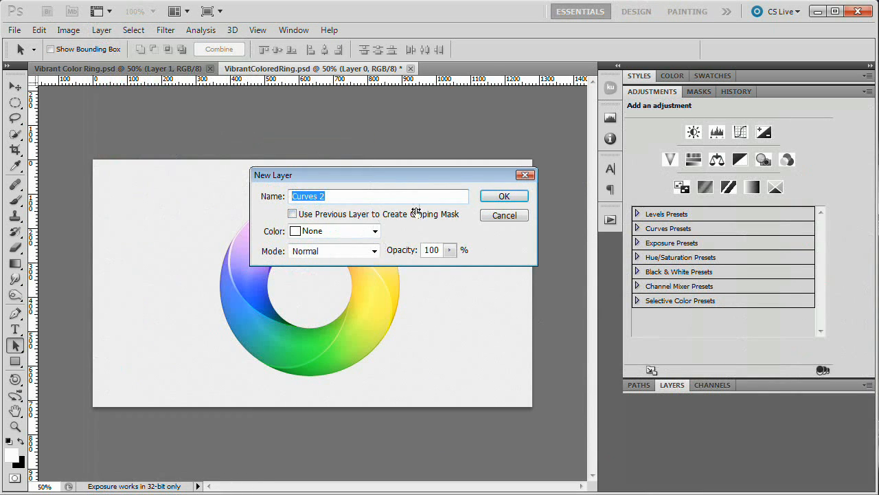
click(505, 196)
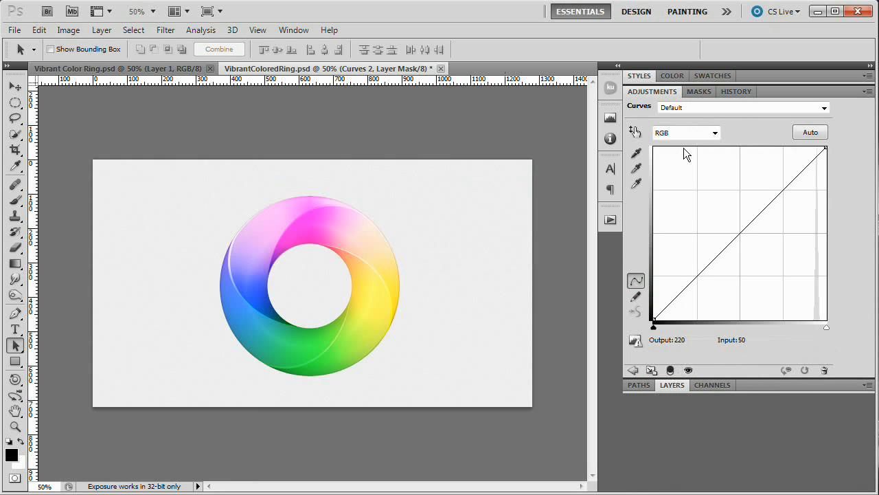
double_click(664, 94)
click(671, 110)
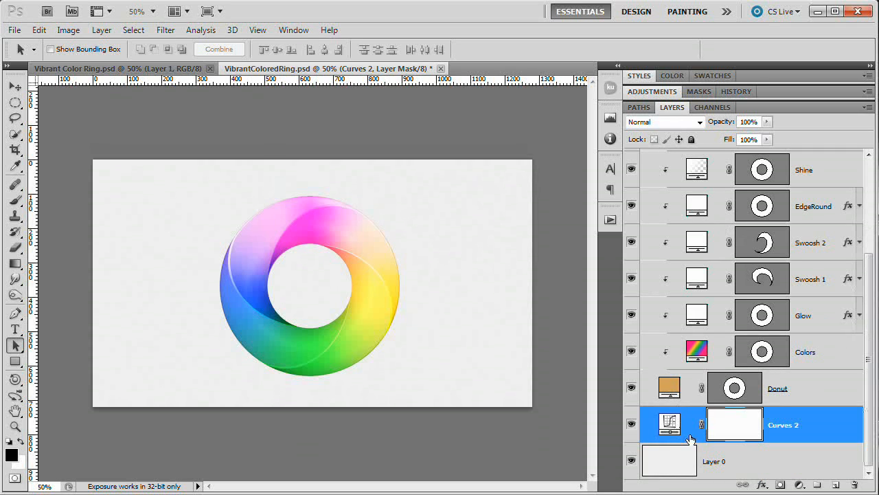
click(687, 122)
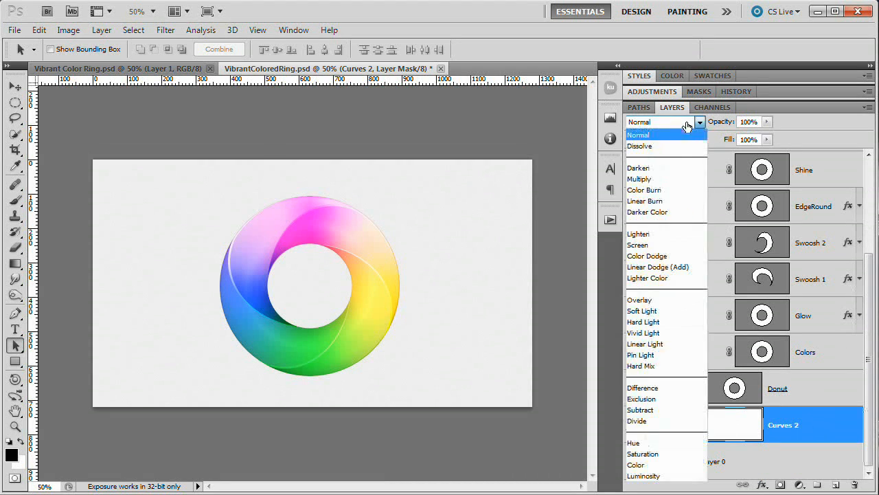
click(665, 250)
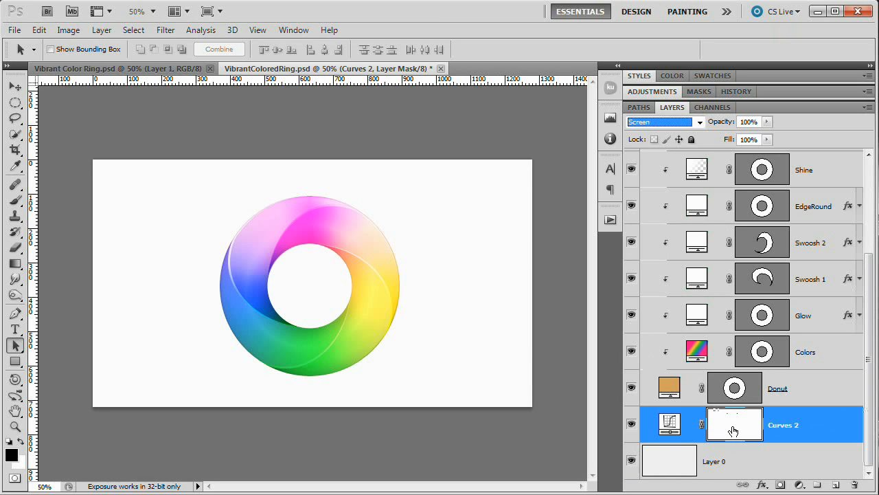
Invert the new Curves mask to black and draw a linear black-to-white gradient from the ring past the canvas's upper-right corner.
key(ctrl+i)
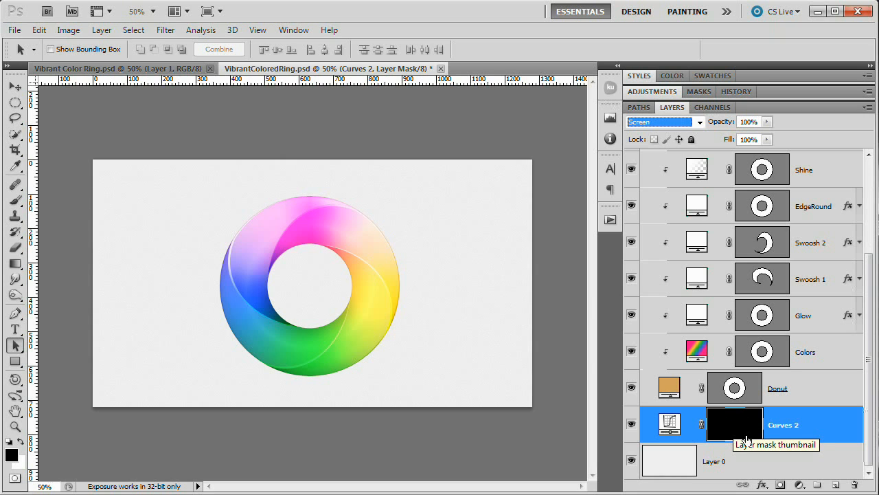
click(15, 265)
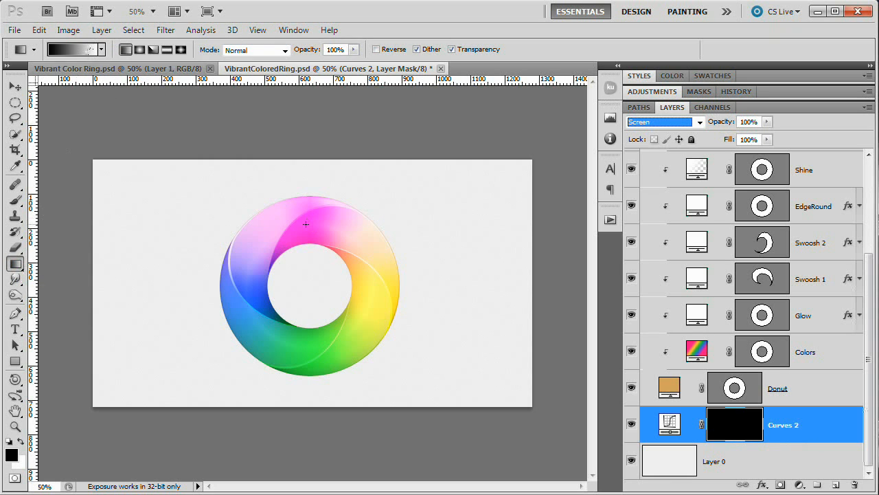
key(ctrl+minus)
key(ctrl+minus)
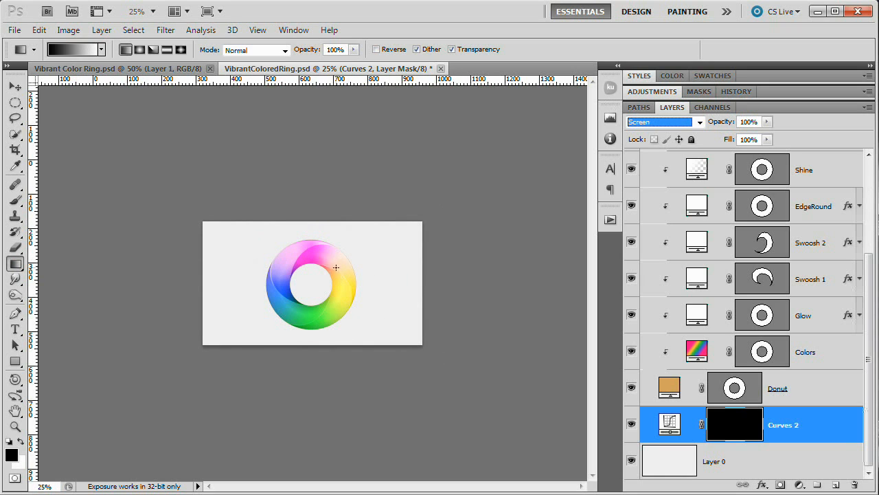
drag(393, 244, 393, 244)
drag(339, 265, 465, 220)
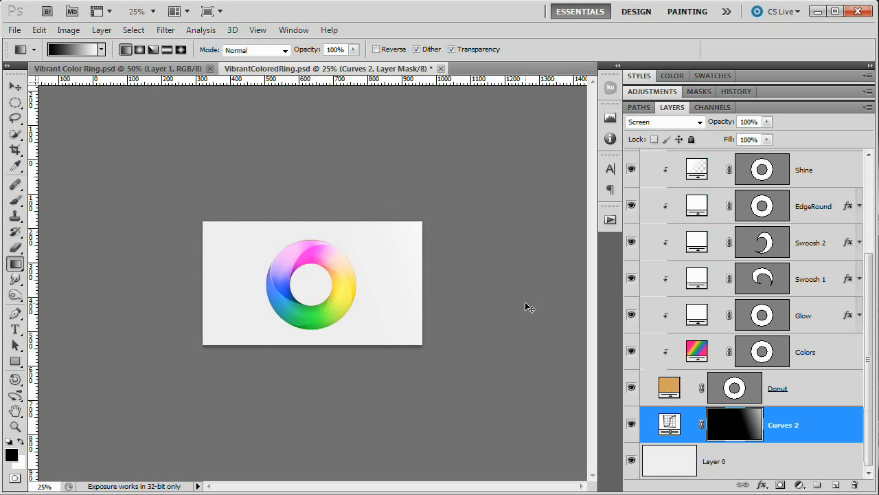
key(ctrl+plus)
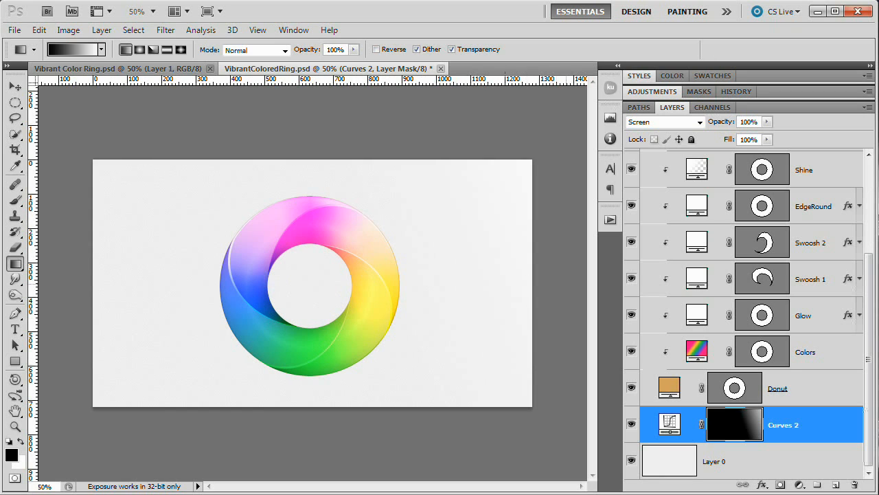
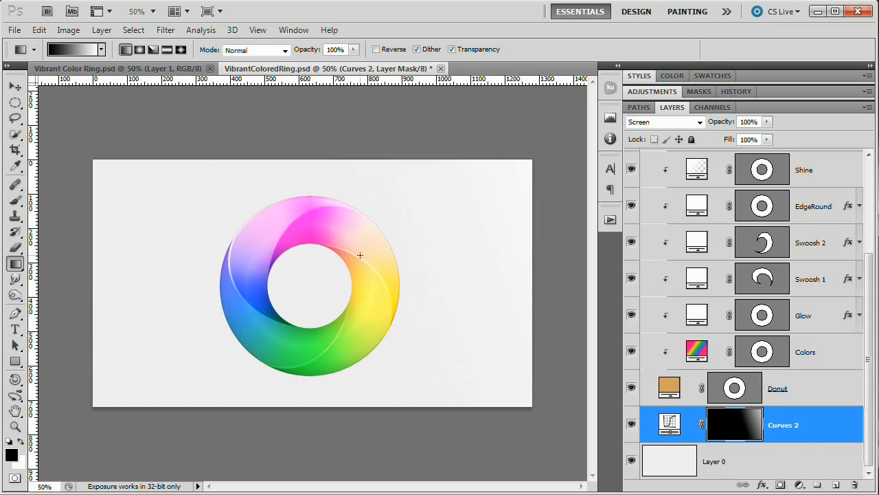
Load the Donut shape as a selection, fill it with black on a new layer below Donut, and deselect.
ctrl+click(744, 391)
key(x)
click(835, 485)
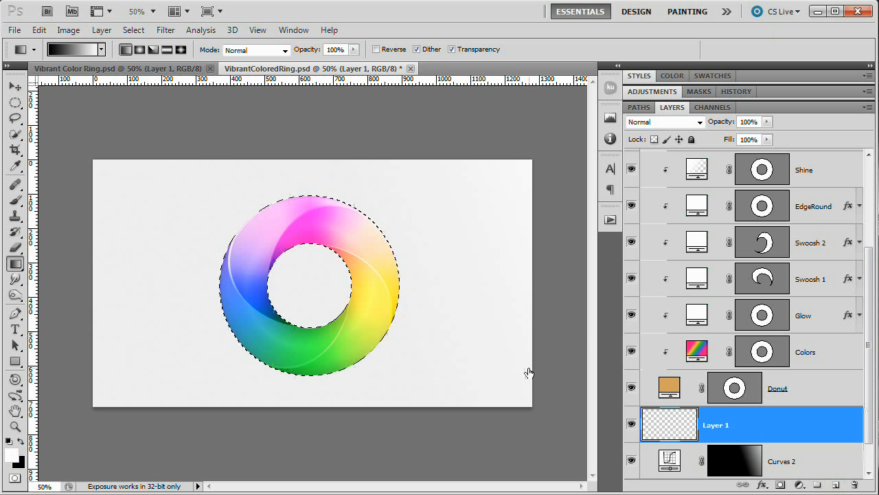
key(x)
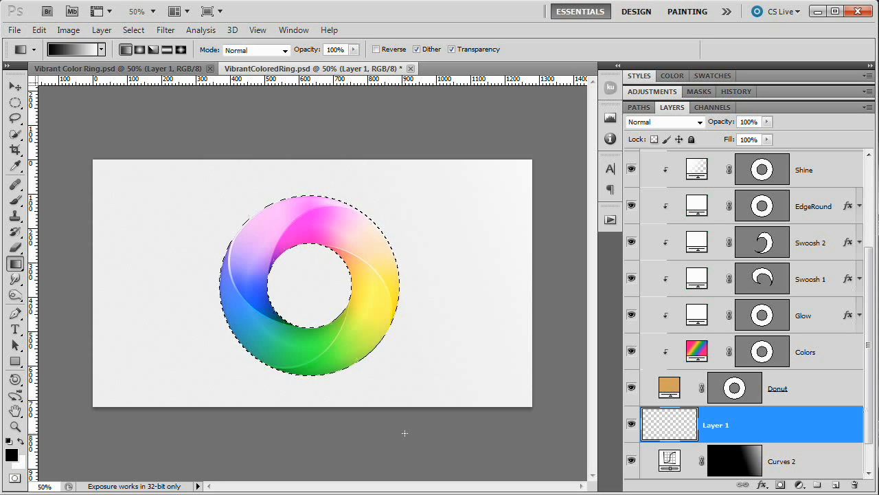
key(alt+BackSpace)
click(39, 29)
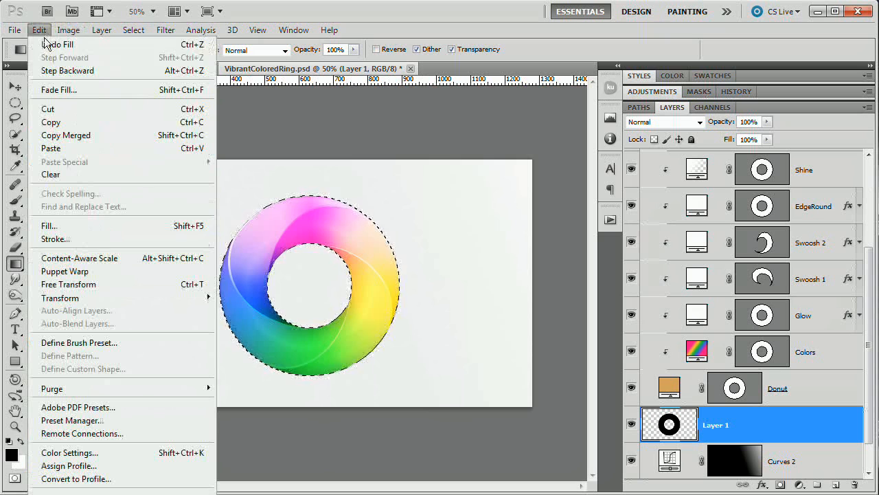
click(360, 246)
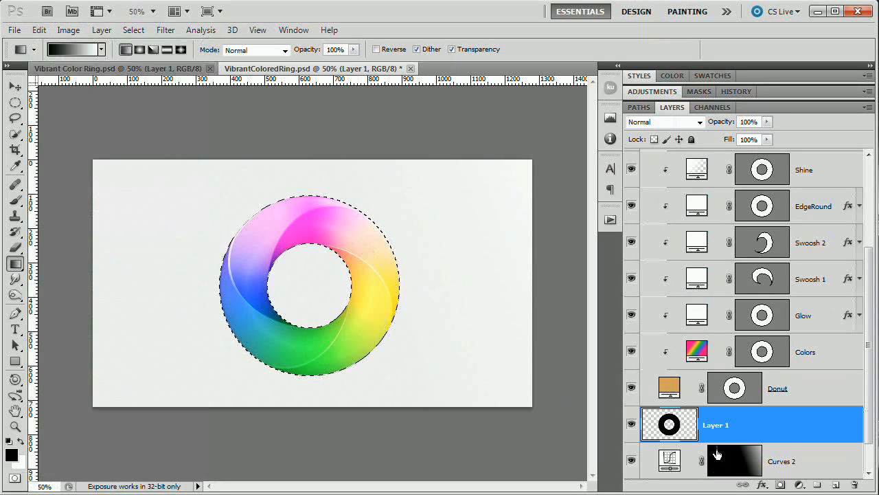
key(ctrl+d)
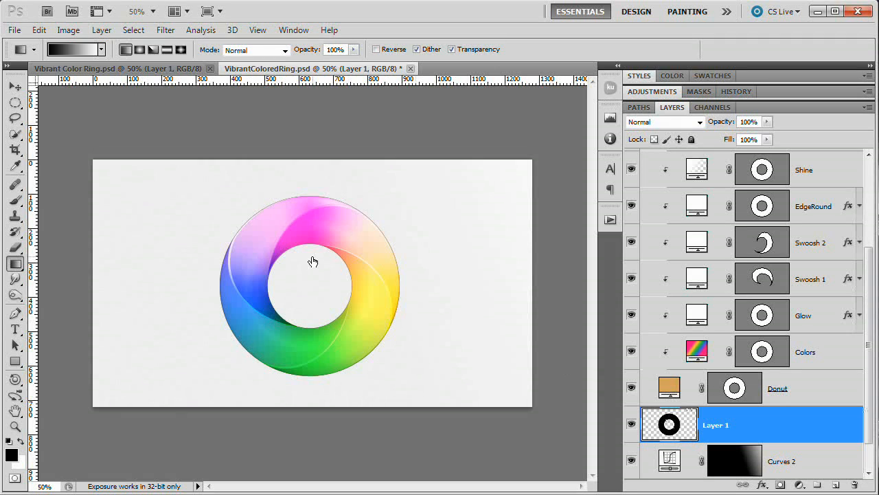
Apply a Gaussian Blur with a 25 px radius to the black ring on Layer 1.
click(165, 30)
mouse_move(256, 156)
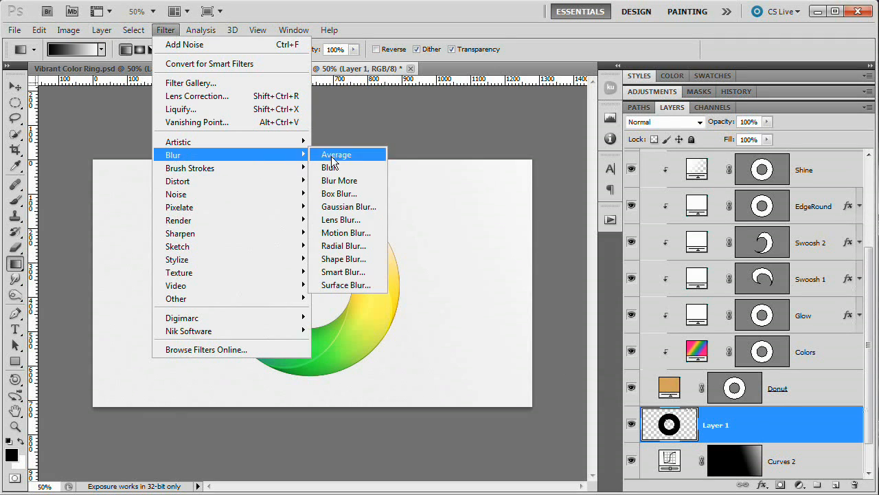
click(347, 207)
drag(874, 370, 601, 194)
text(25)
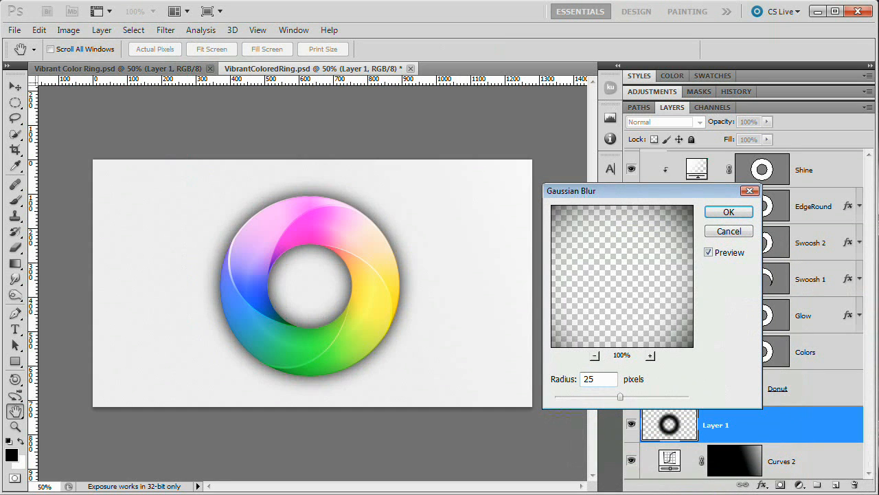
click(727, 210)
key(g)
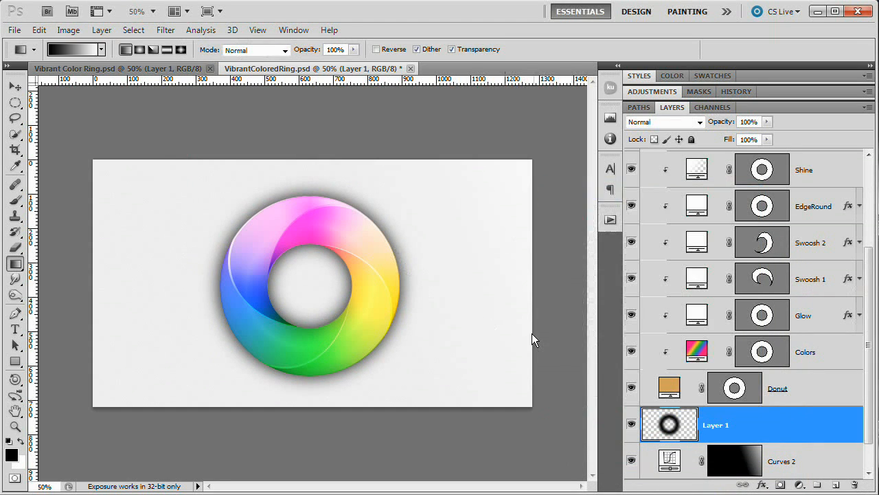
Squash the blurred black ring to about 10% height at its base and raise it about 36 px to sit beneath the ring.
key(ctrl+t)
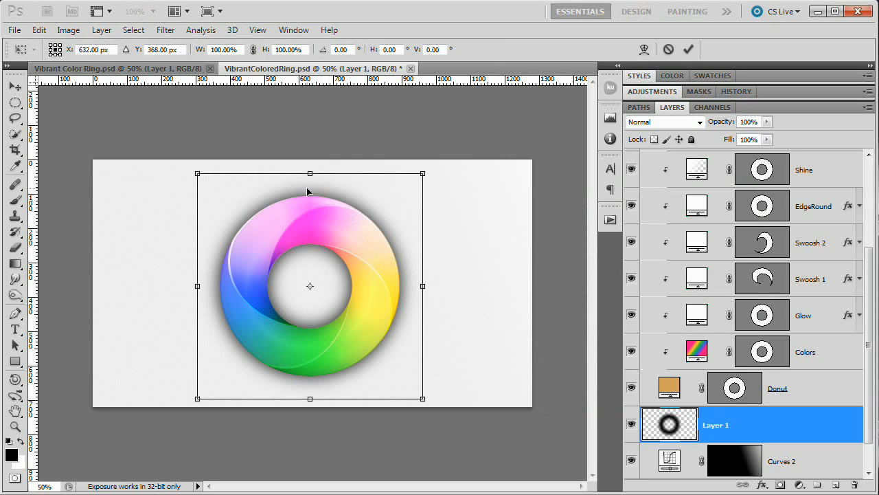
drag(312, 288, 331, 376)
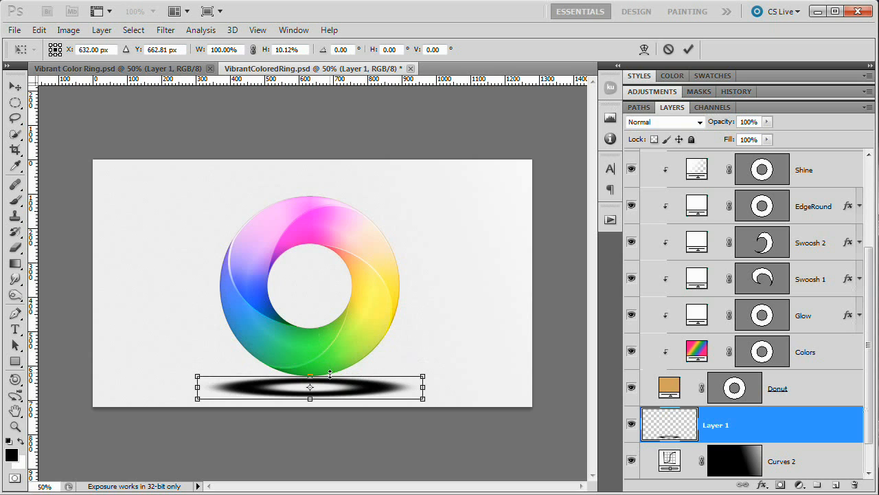
key(shift+Up)
key(shift+Up)
key(shift+Up)
key(Up)
key(Up)
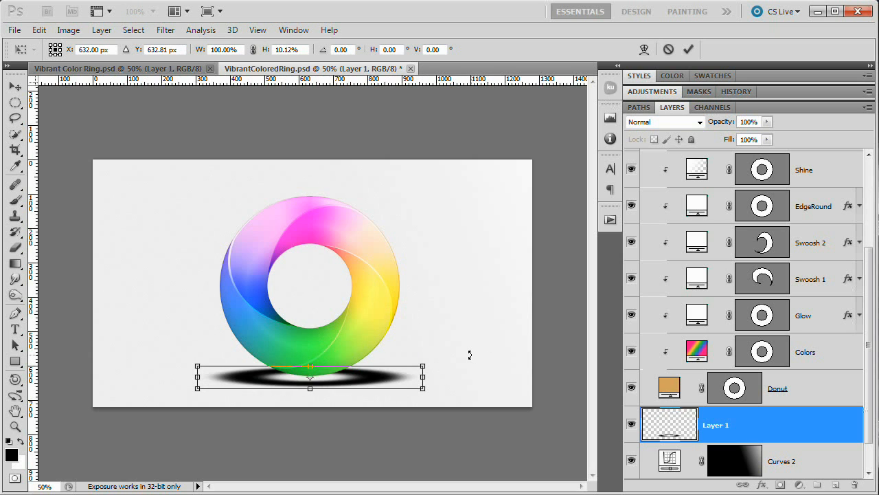
key(Up)
key(Up)
key(Up)
key(Up)
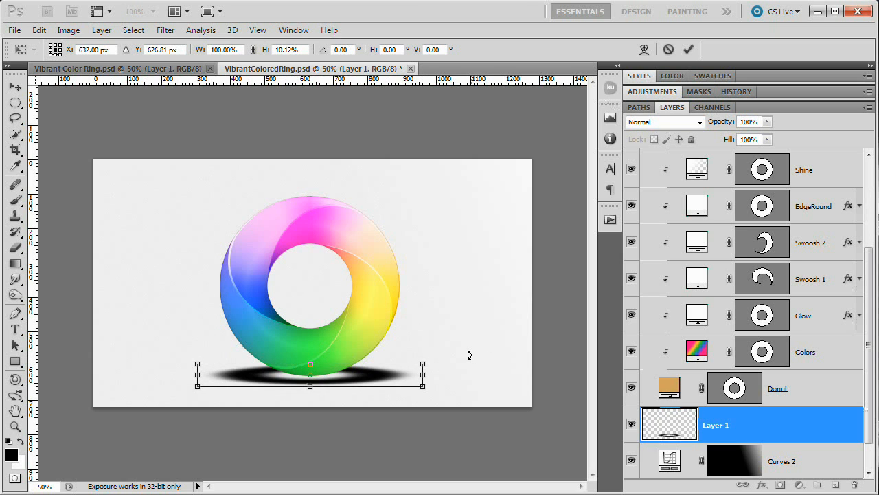
key(g)
Apply a Gaussian Blur with a 12 px radius to the flattened black ring shadow on Layer 1.
click(165, 30)
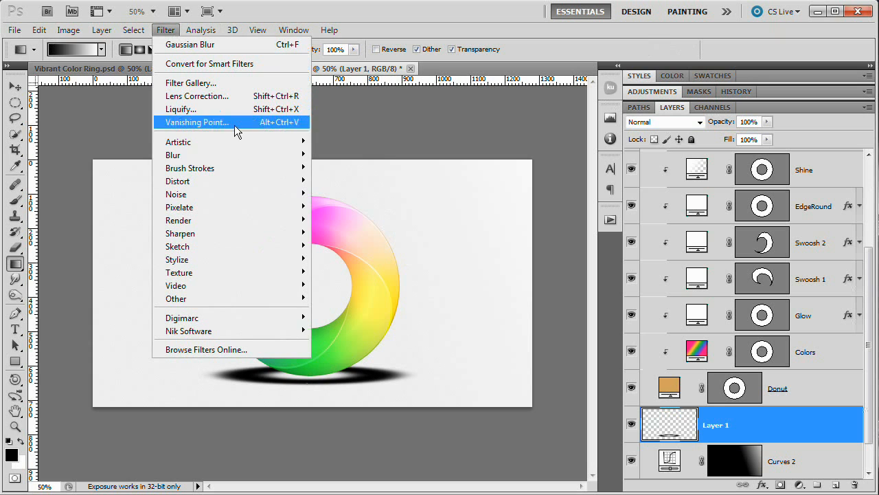
mouse_move(199, 156)
click(351, 204)
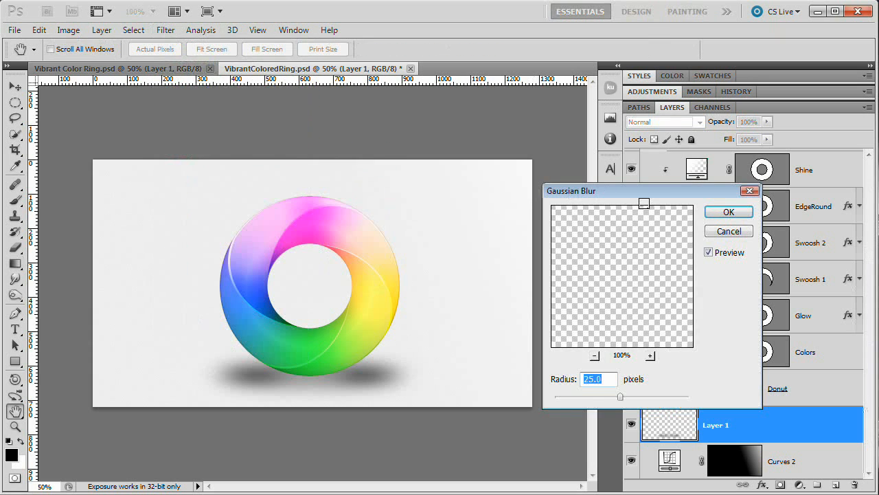
drag(646, 191, 609, 145)
text(15)
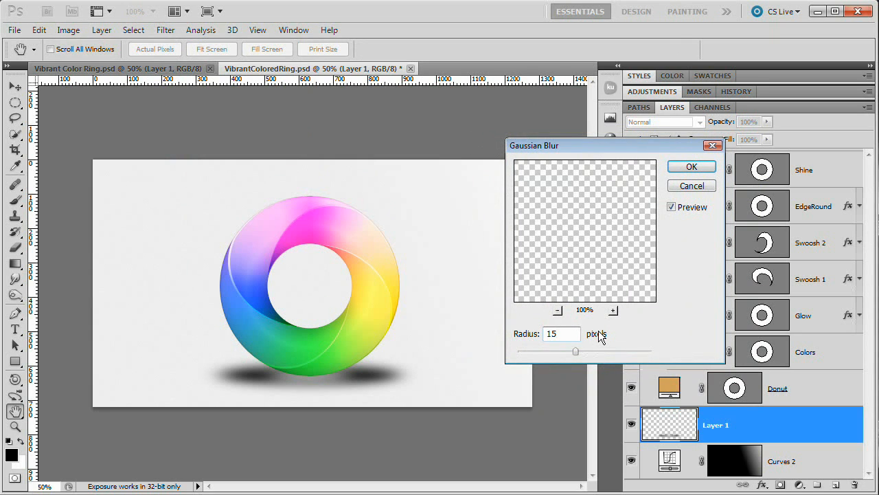
key(Down)
key(Down)
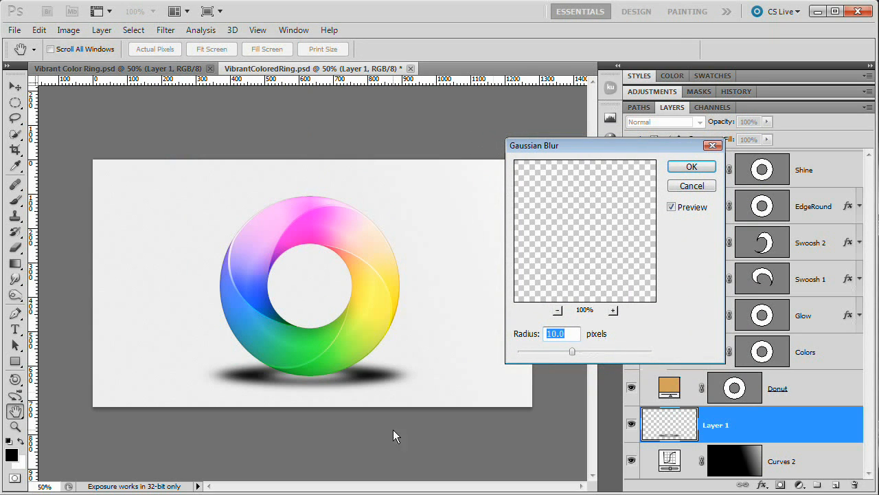
key(Up)
key(Up)
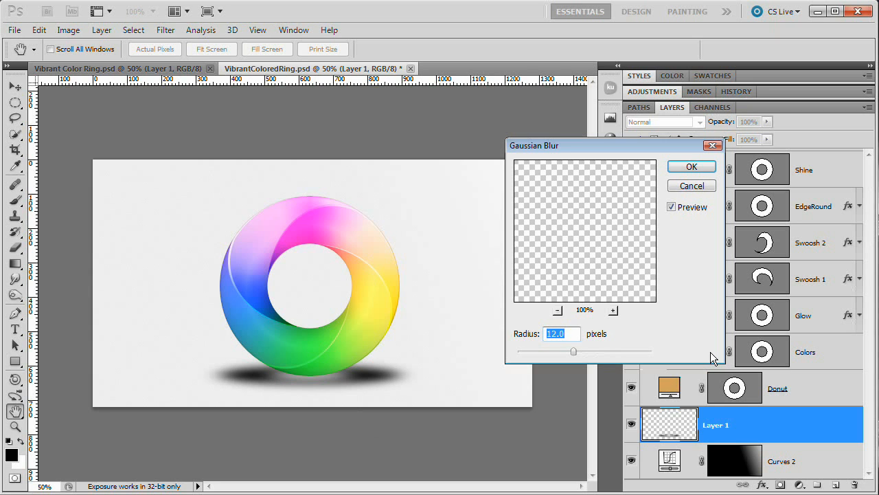
click(703, 168)
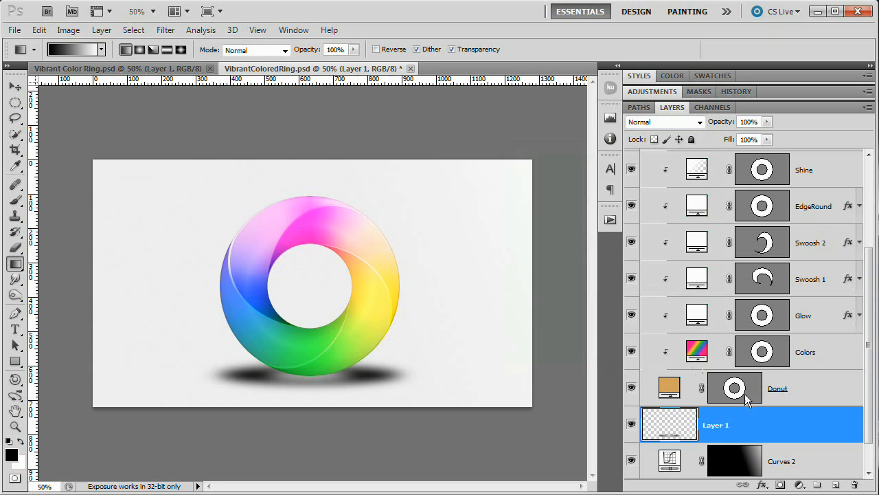
Rename the blurred shadow's layer to Shadow.
double_click(721, 427)
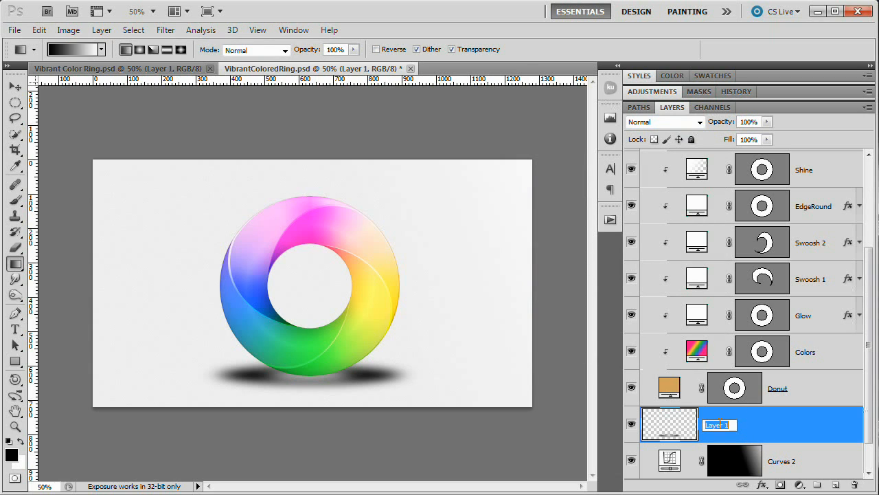
text(Shadow)
key(Return)
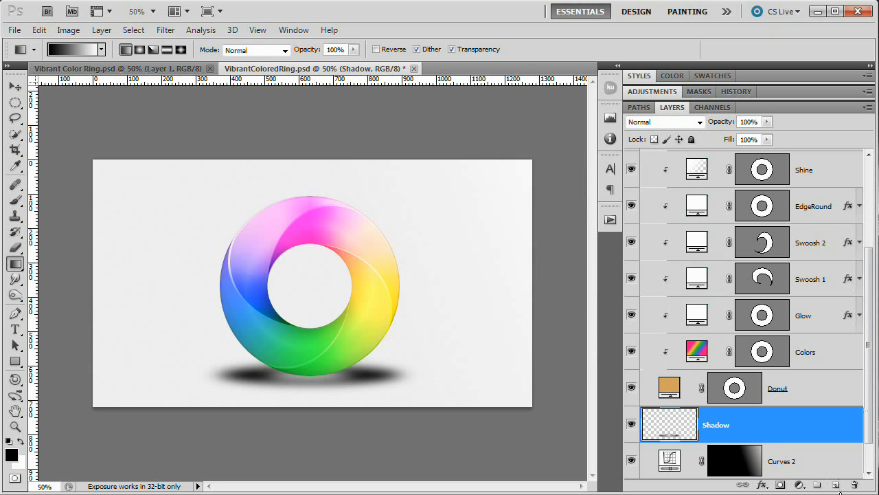
Add a new layer directly above Shadow and name it ColorReflect.
click(837, 485)
double_click(713, 427)
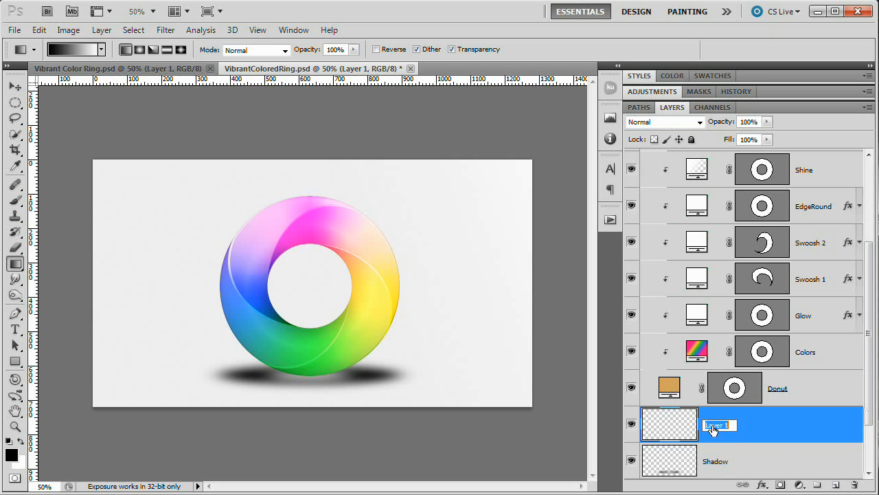
text(ColorReflec)
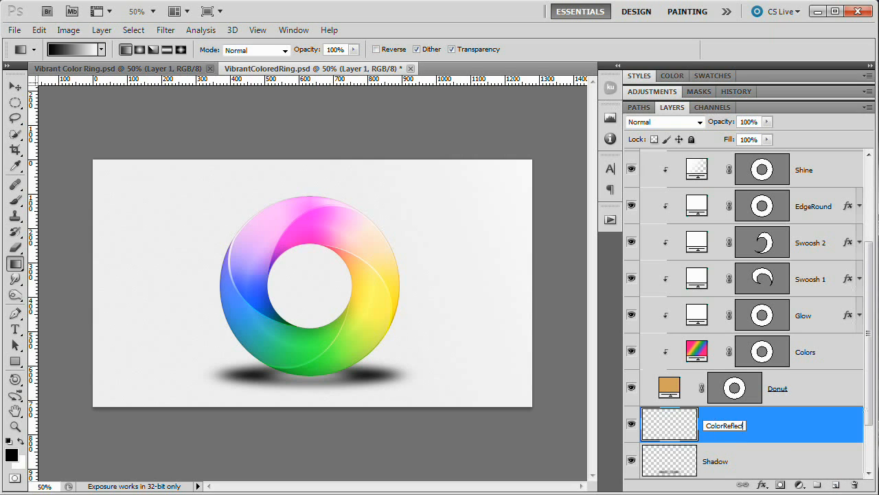
text(t)
key(Return)
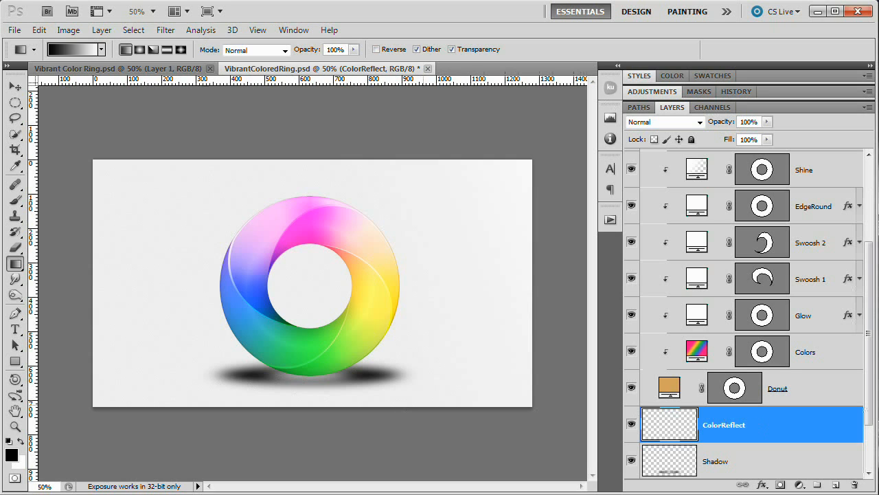
With a soft 95 px brush at 58% opacity, paint blue sampled from the ring over the shadow's left part on ColorReflect.
click(15, 200)
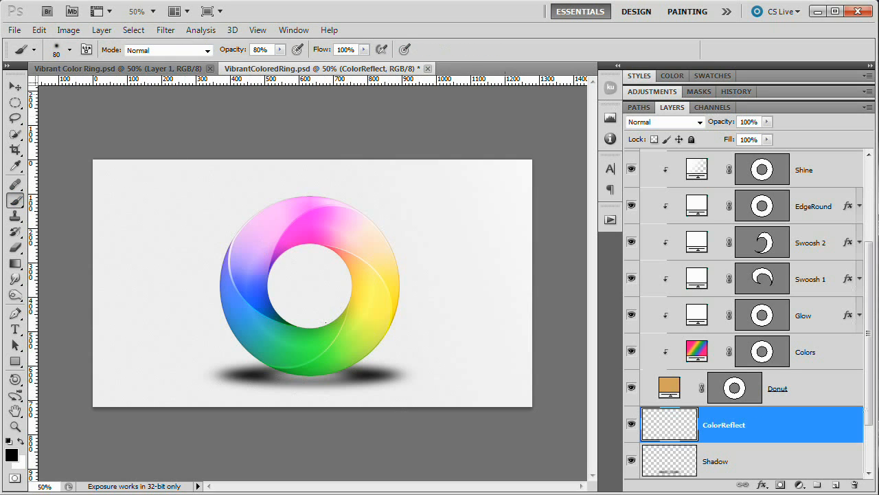
click(69, 49)
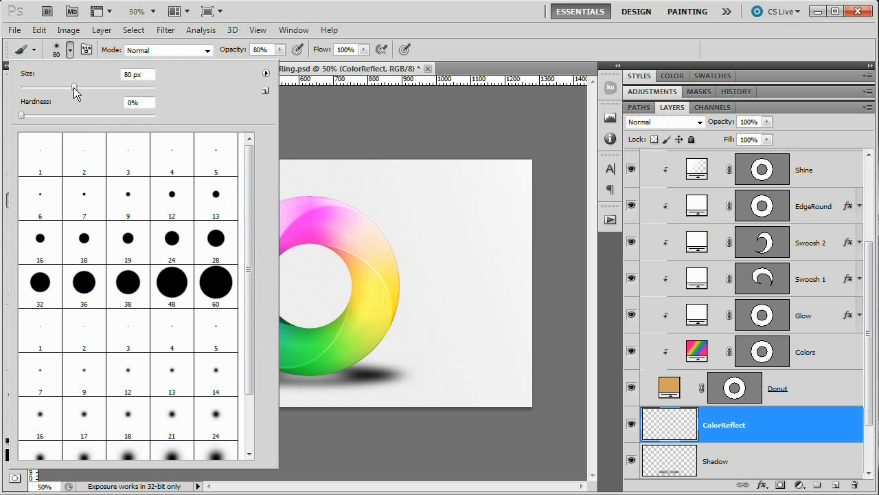
drag(74, 89, 84, 90)
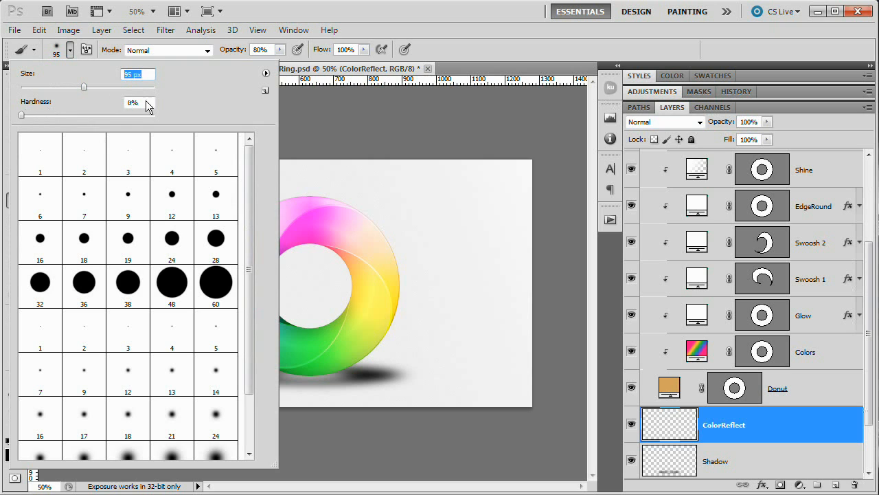
click(403, 115)
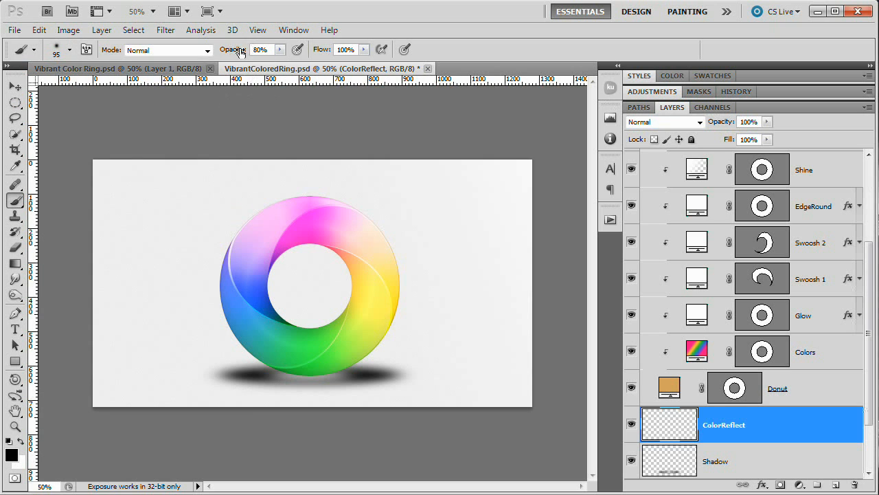
drag(240, 53, 228, 53)
alt+click(241, 310)
mouse_move(249, 382)
mouse_down()
mouse_move(249, 393)
mouse_move(226, 362)
mouse_move(249, 383)
mouse_up()
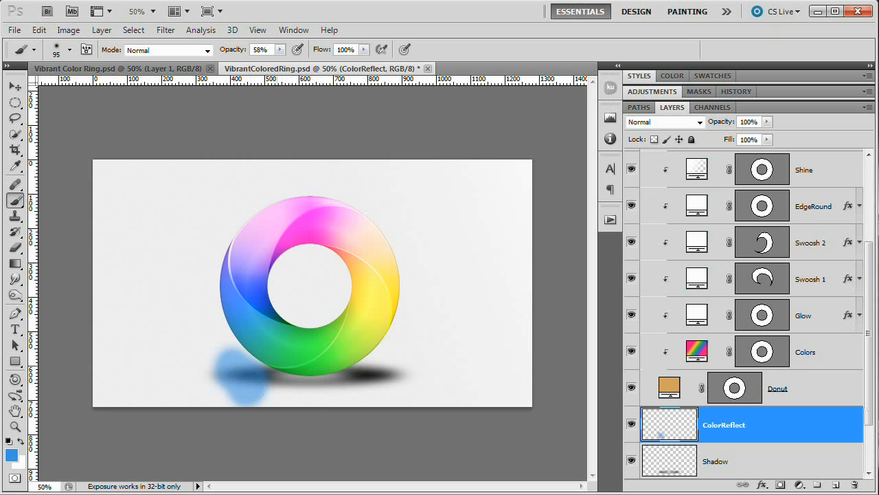
Paint adjoining teal-green, light green and yellow patches beneath the ring, sampling each color from the part of the ring above it.
alt+click(283, 346)
mouse_move(273, 377)
mouse_down()
mouse_move(294, 392)
mouse_move(278, 377)
mouse_move(288, 393)
mouse_move(267, 393)
mouse_move(291, 392)
mouse_up()
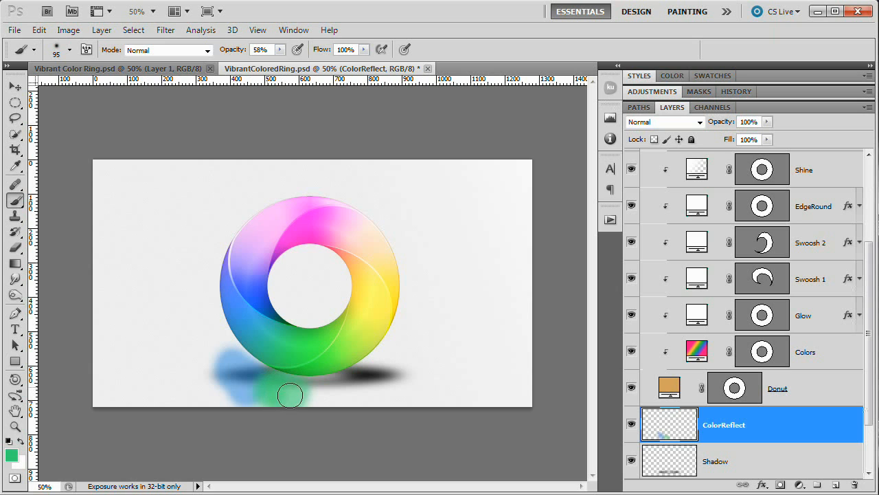
alt+click(345, 343)
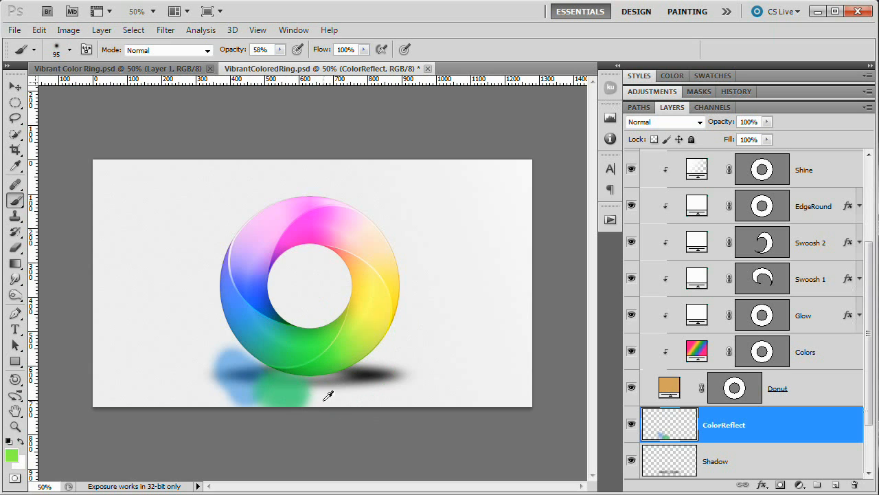
mouse_move(320, 397)
mouse_down()
mouse_move(346, 397)
mouse_move(362, 354)
mouse_up()
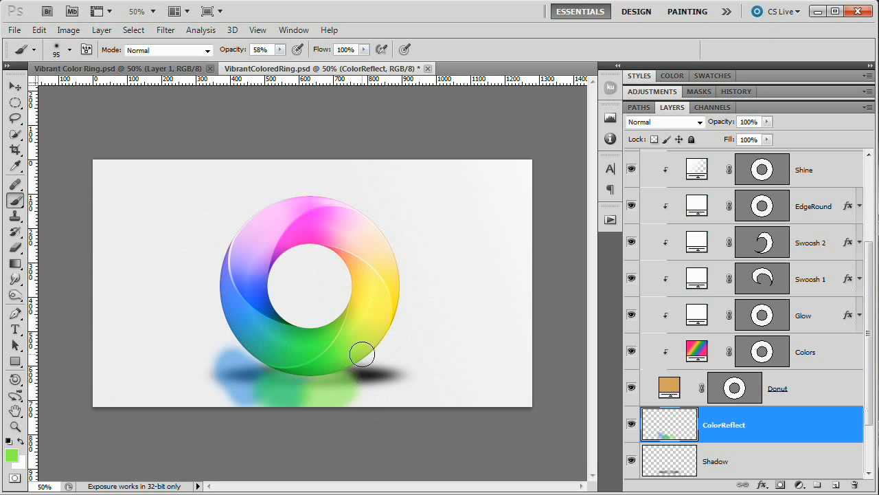
alt+click(373, 310)
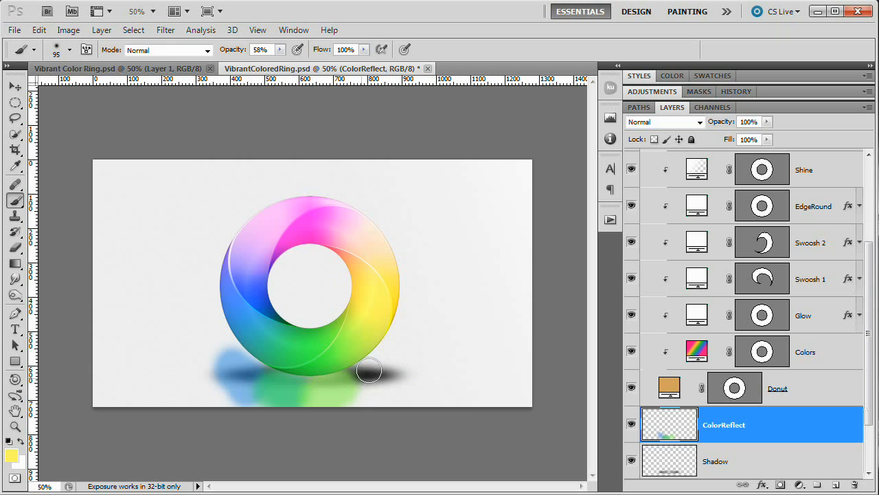
mouse_move(367, 367)
mouse_down()
mouse_move(385, 378)
mouse_move(356, 407)
mouse_move(382, 372)
mouse_move(361, 382)
mouse_move(361, 373)
mouse_move(350, 398)
mouse_move(379, 374)
mouse_up()
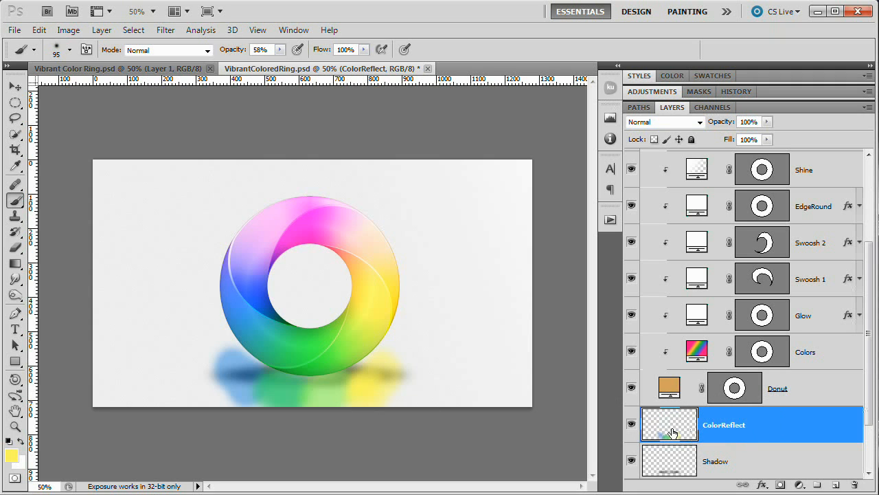
Apply a Gaussian Blur with a 20 px radius to ColorReflect and lower the layer's opacity to 43%.
click(166, 29)
mouse_move(229, 162)
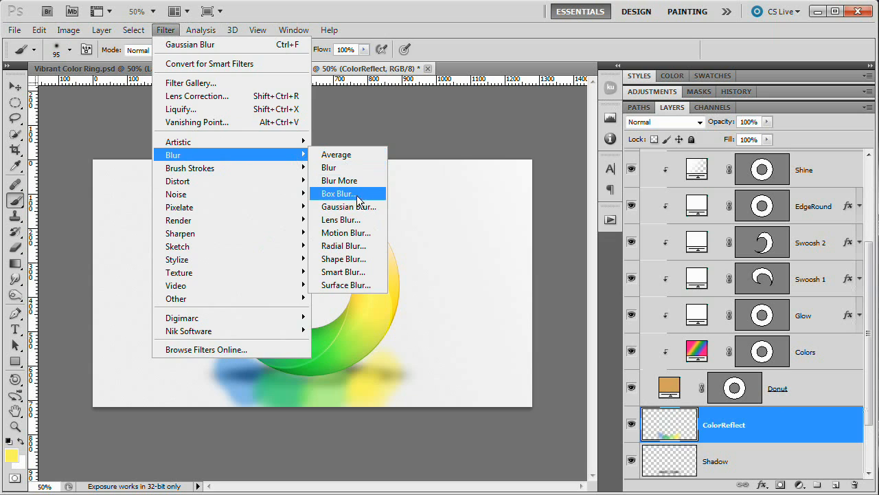
click(350, 204)
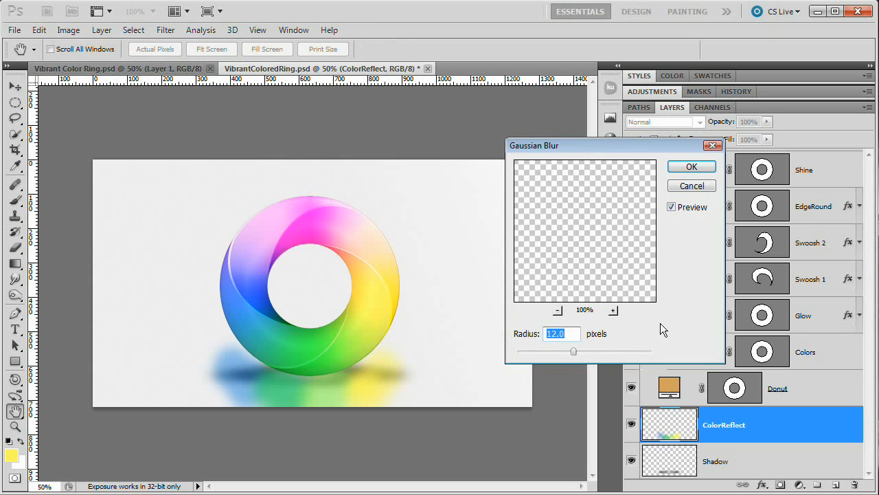
text(20)
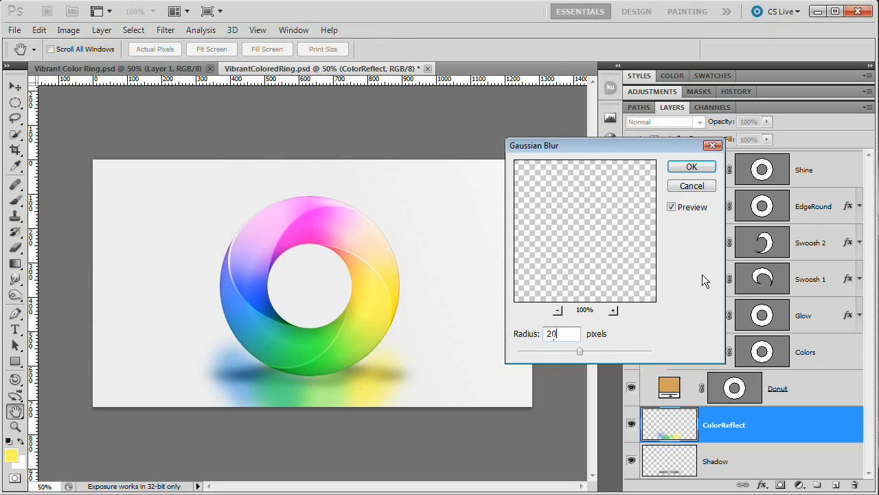
click(691, 168)
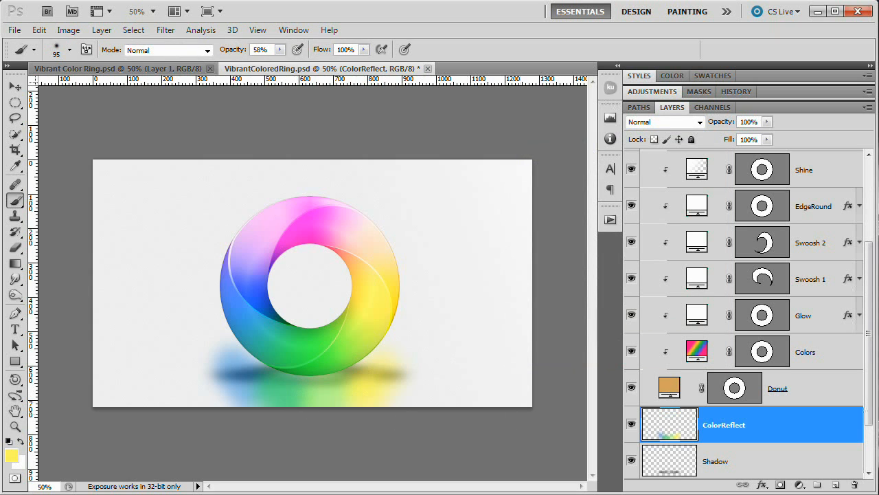
drag(721, 122, 685, 123)
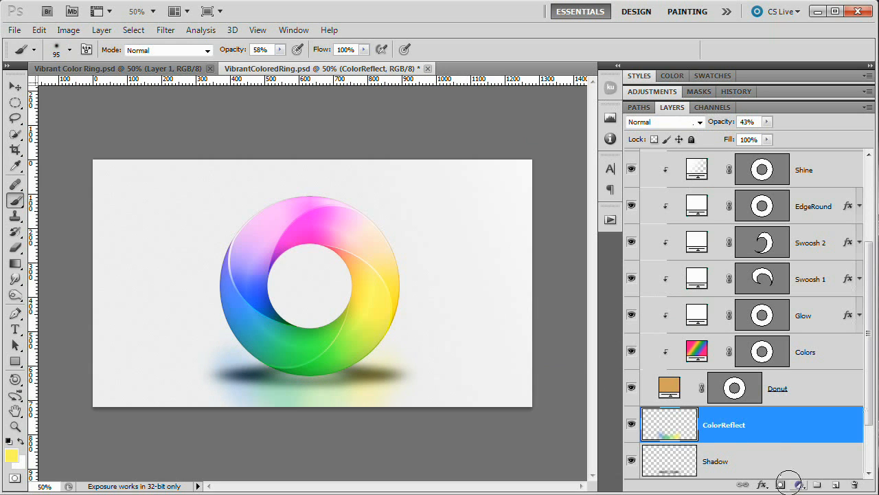
Add a layer mask to ColorReflect and fade the reflection's upper and lower edges with a soft 175 px black brush at 84% opacity.
click(780, 485)
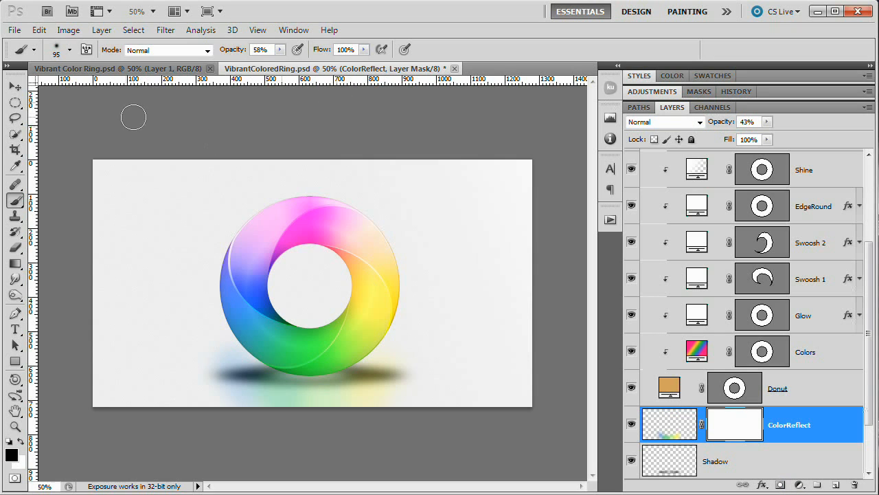
mouse_move(232, 51)
mouse_down()
mouse_move(251, 58)
mouse_move(258, 46)
mouse_up()
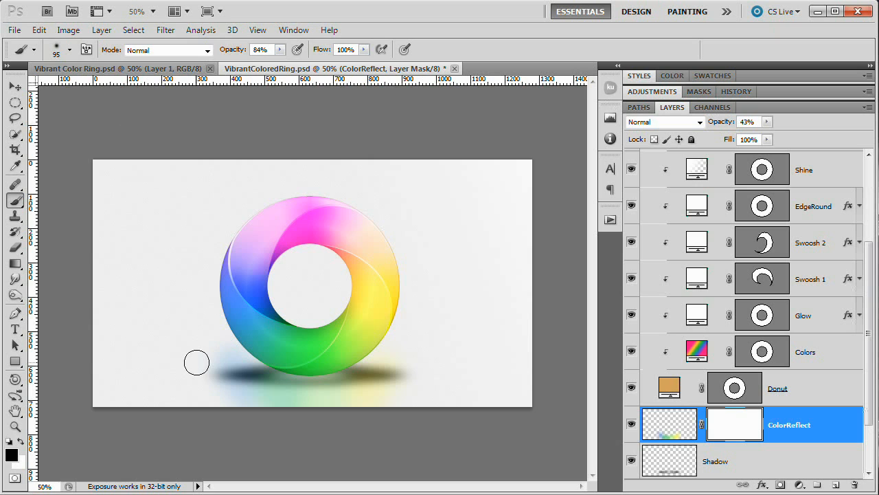
key(bracketright)
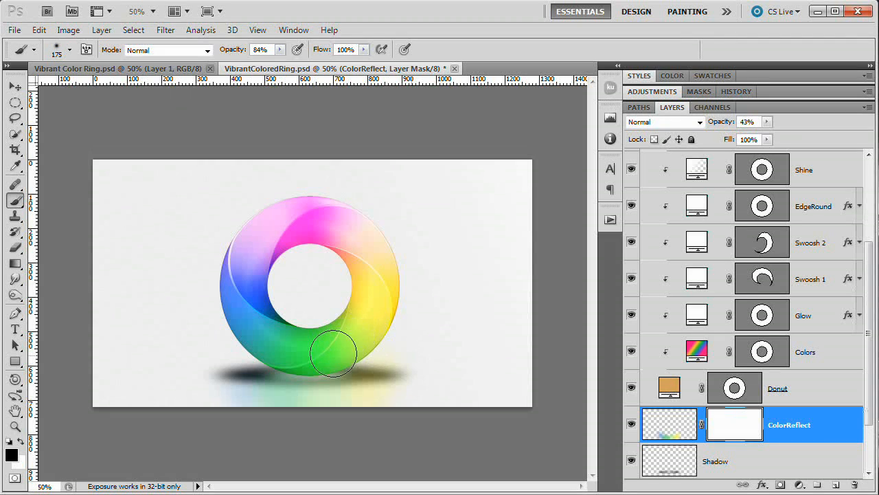
drag(357, 347, 382, 351)
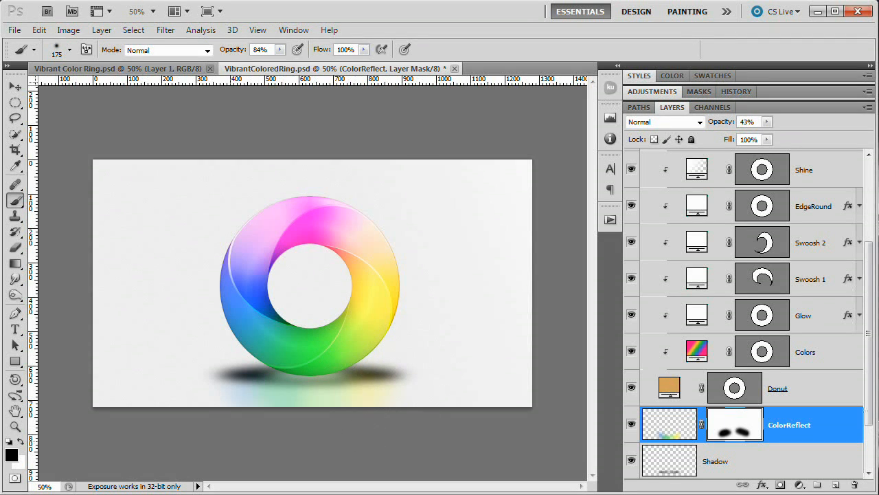
drag(293, 431, 414, 416)
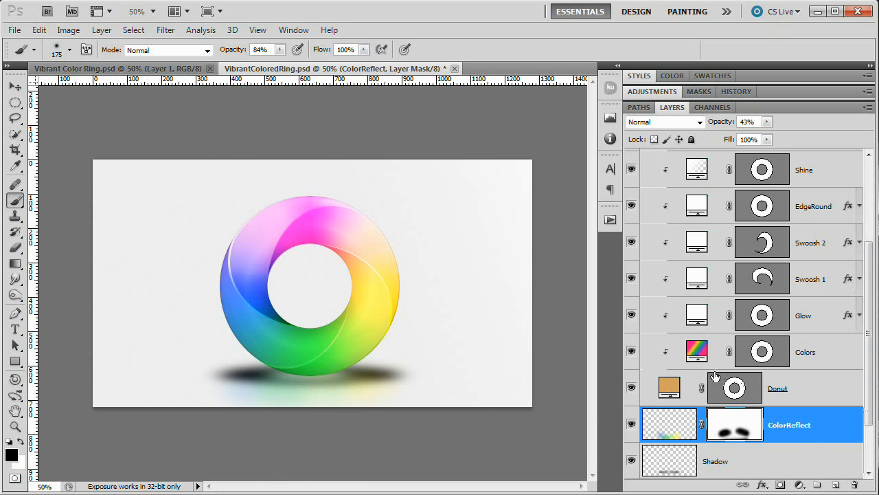
Add a new layer above Stroke and paint a short black stroke across the ring's base with a soft 60 px brush.
scroll(715, 376, up, 4)
click(815, 170)
click(835, 484)
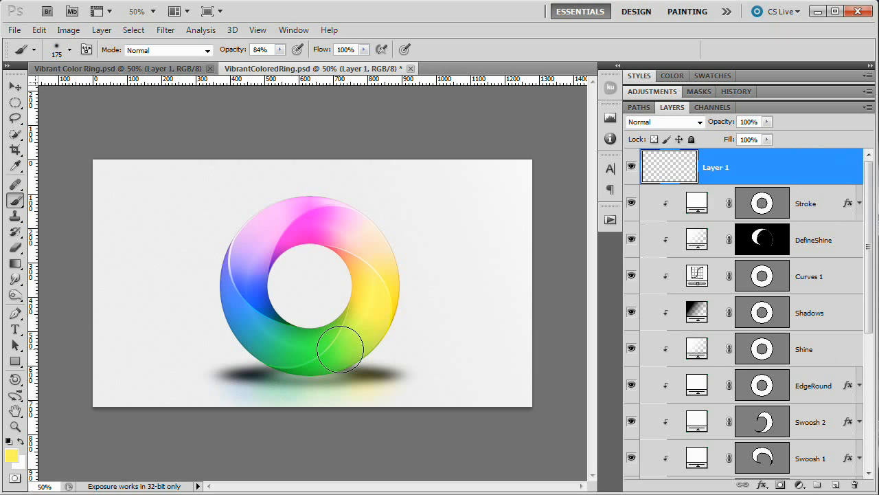
key(d)
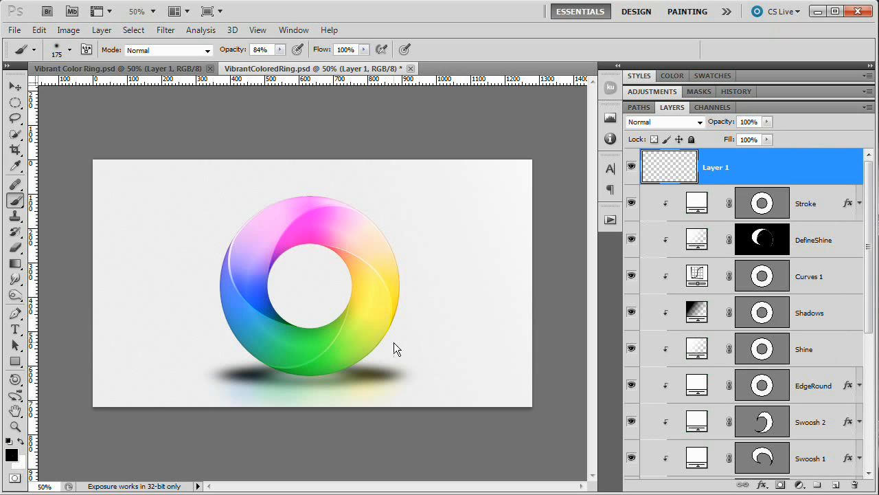
key(bracketleft)
key(bracketleft)
key(bracketleft)
key(bracketleft)
key(bracketleft)
drag(292, 378, 344, 371)
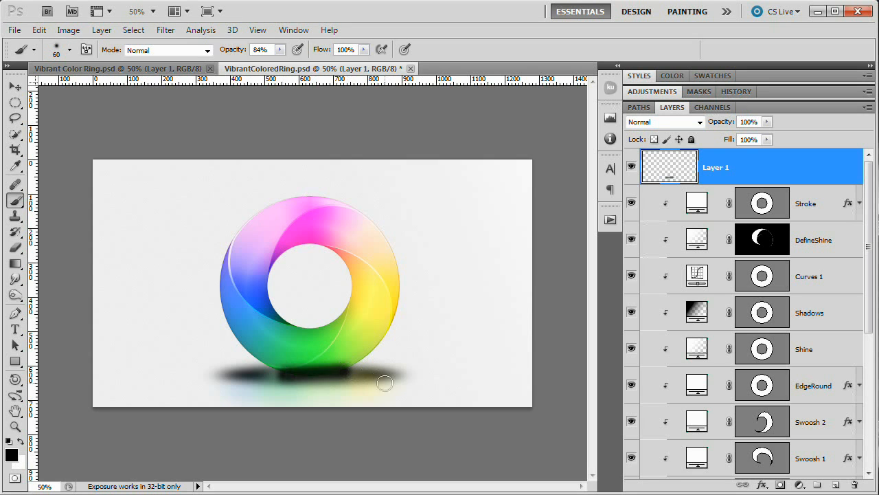
Blur the black contact shadow stroke on Layer 1 with a 20 px Gaussian Blur.
click(165, 30)
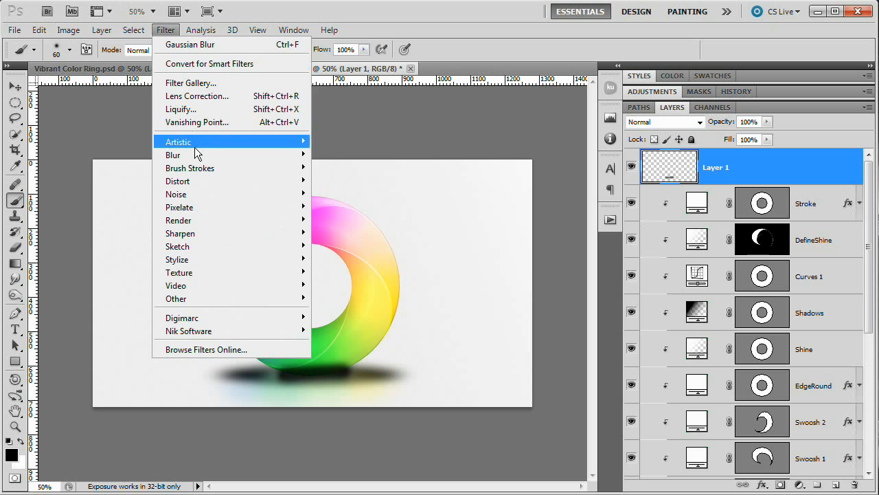
mouse_move(197, 157)
click(352, 204)
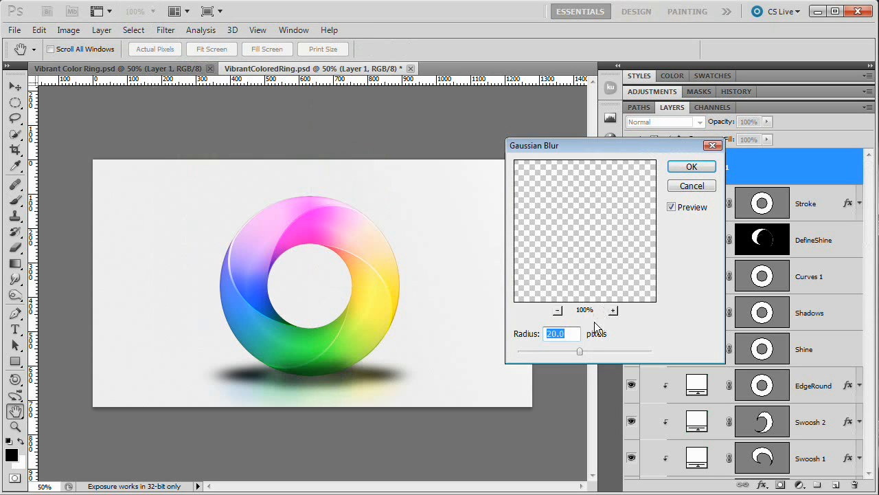
text(15)
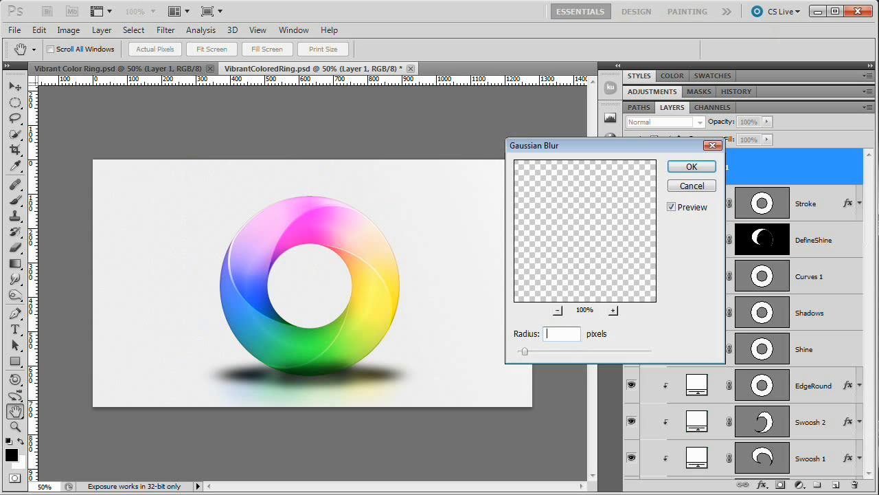
text(20)
click(695, 168)
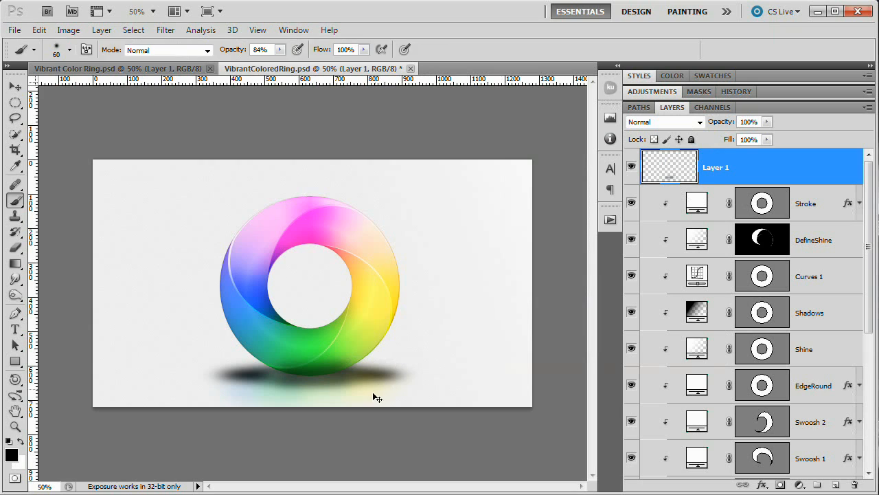
Stretch the blurred contact shadow on Layer 1 to about 138% width around its centre and about 114% height upward.
key(ctrl+t)
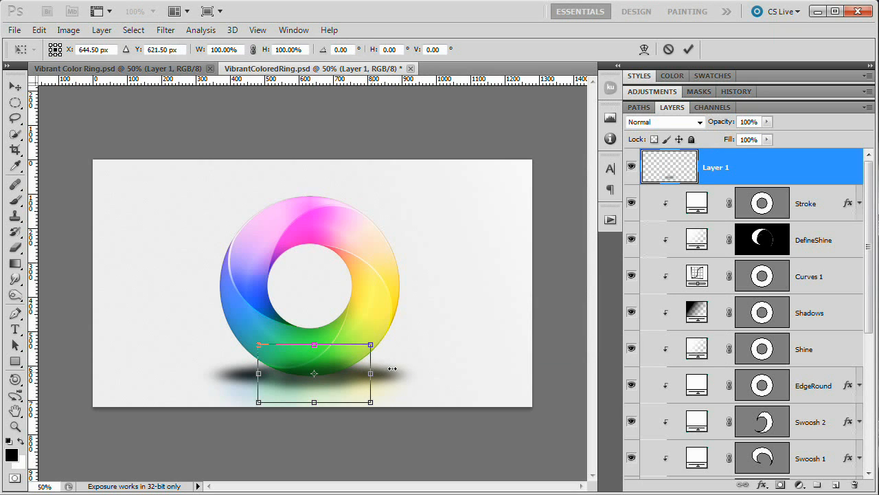
drag(392, 368, 392, 369)
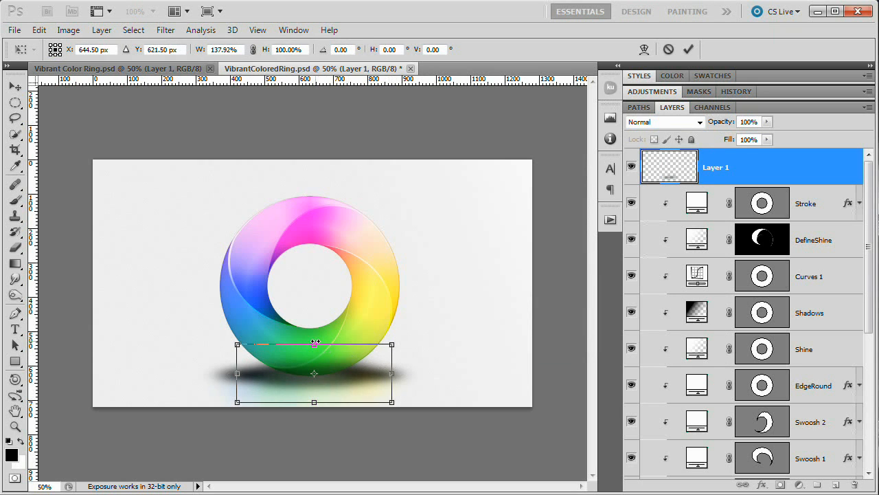
drag(314, 337, 314, 335)
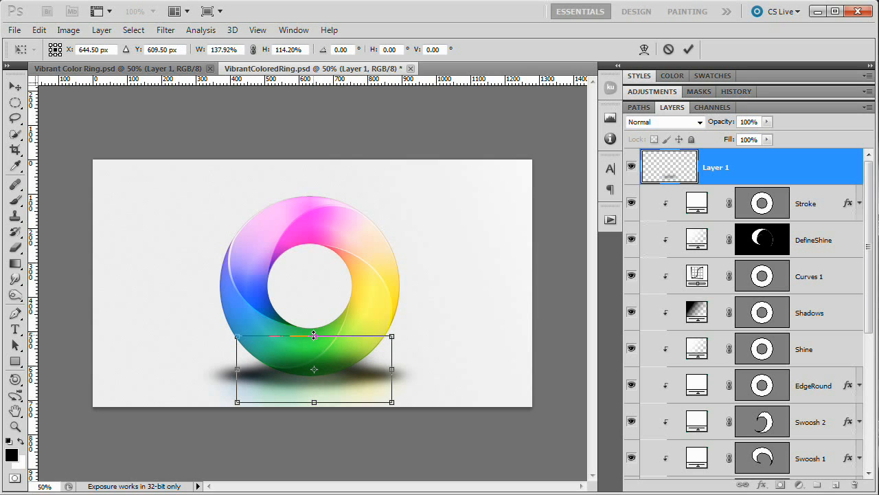
key(Return)
key(b)
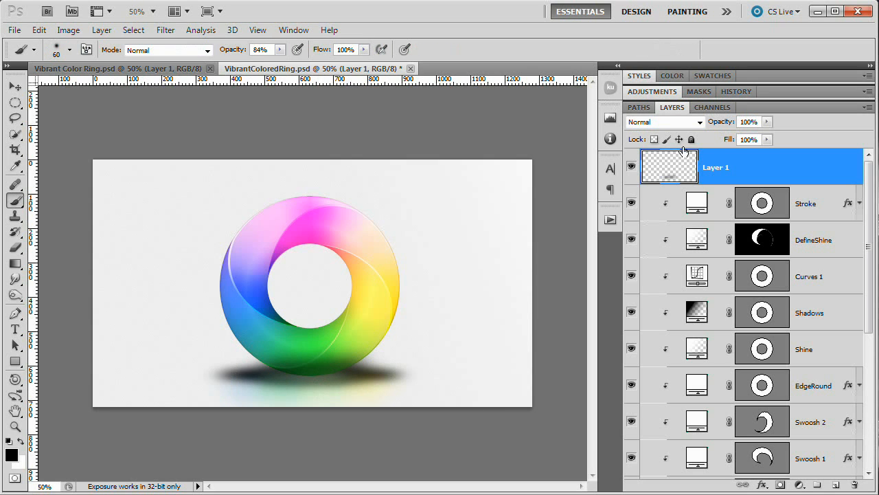
Try the Multiply blend mode on Layer 1 and return it to Normal.
click(670, 122)
click(649, 180)
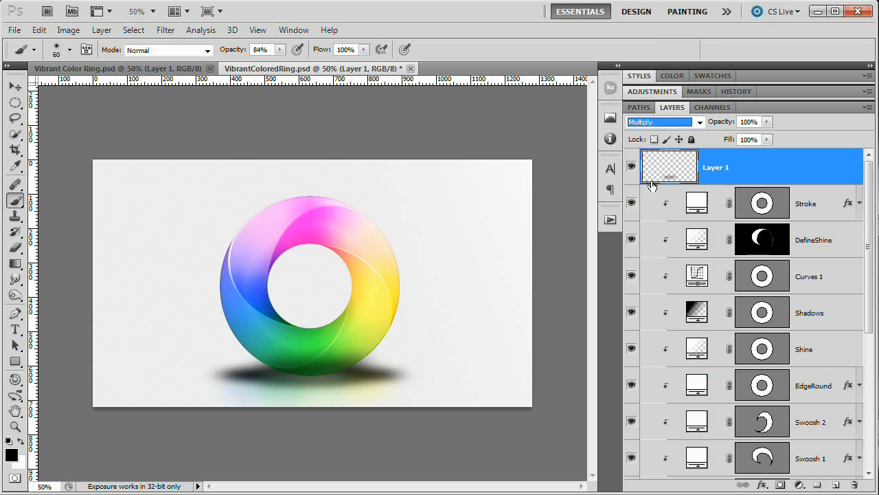
click(698, 122)
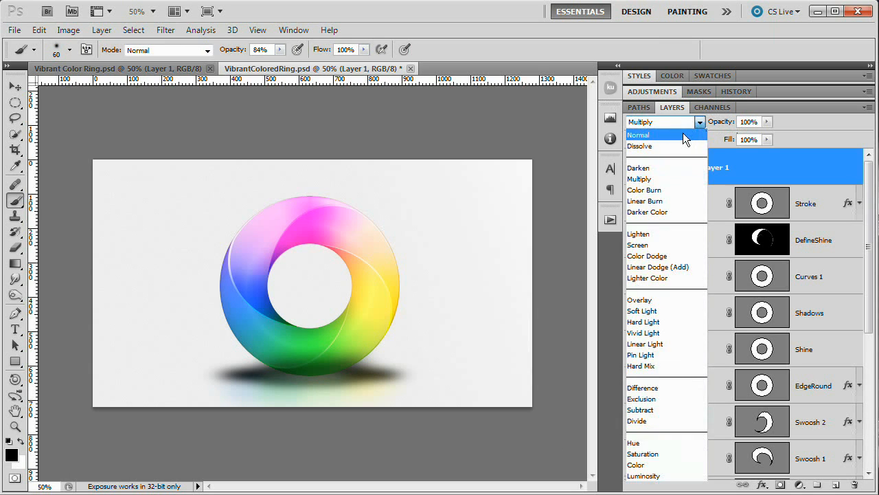
click(646, 135)
Lower the opacity of Layer 1 to 49% and of the Shadow layer to 60%.
mouse_move(722, 122)
mouse_down()
mouse_move(681, 120)
mouse_move(689, 121)
mouse_up()
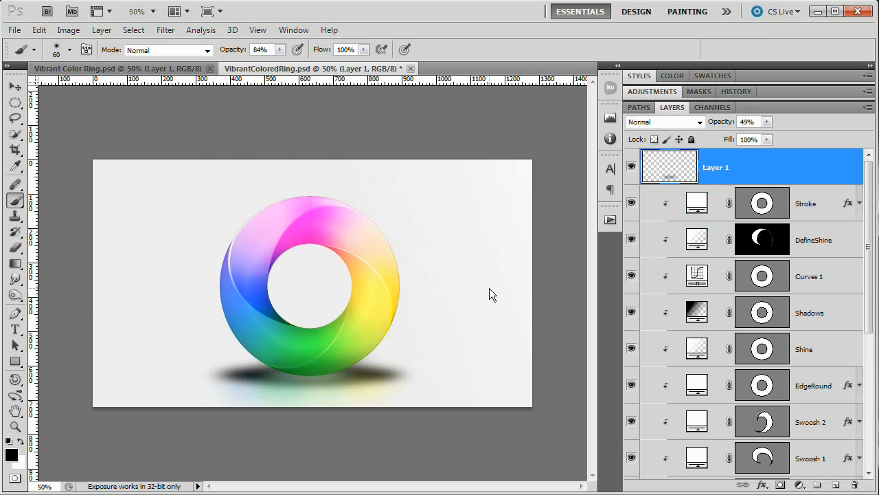
scroll(690, 236, down, 5)
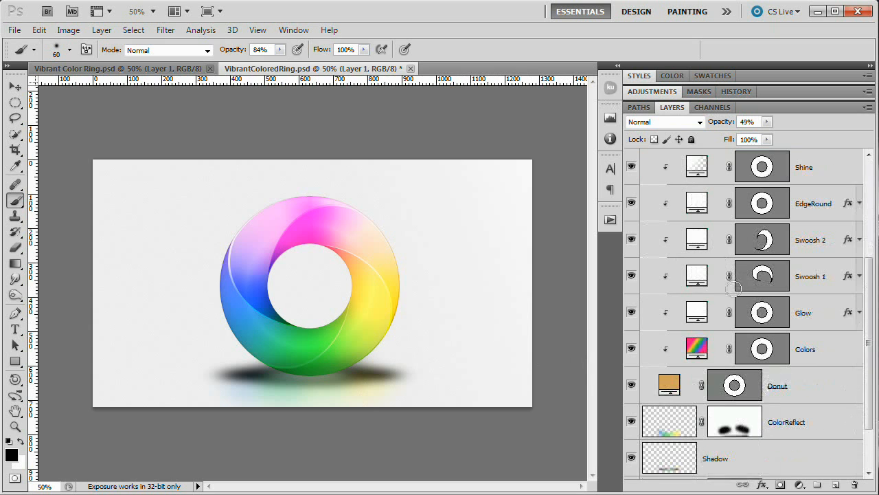
click(669, 397)
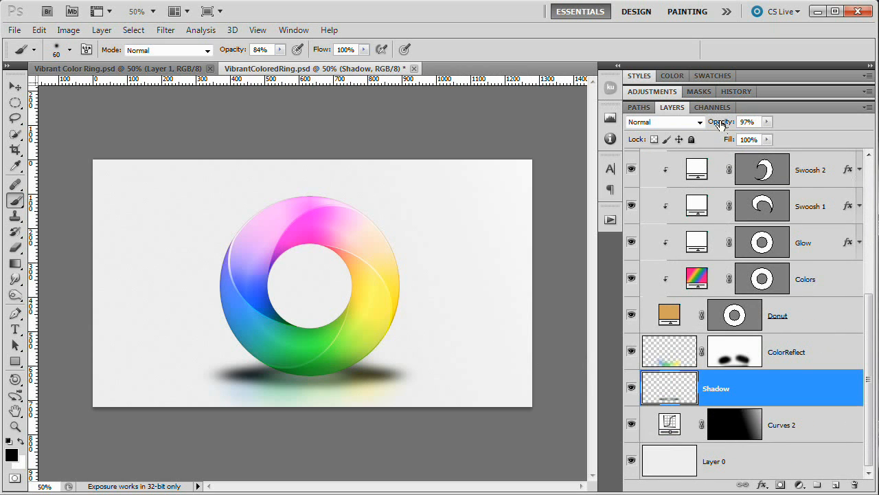
drag(701, 122, 696, 122)
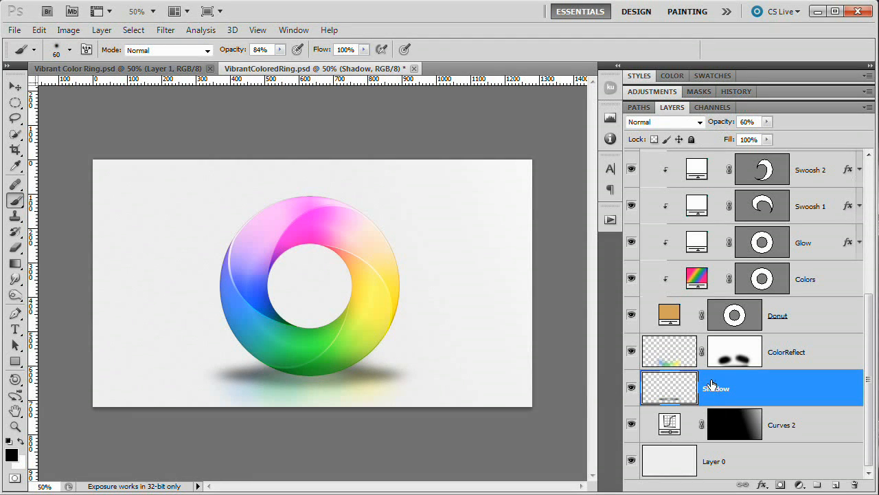
Narrow the Shadow layer evenly from both sides to about 80% of its width.
key(ctrl+t)
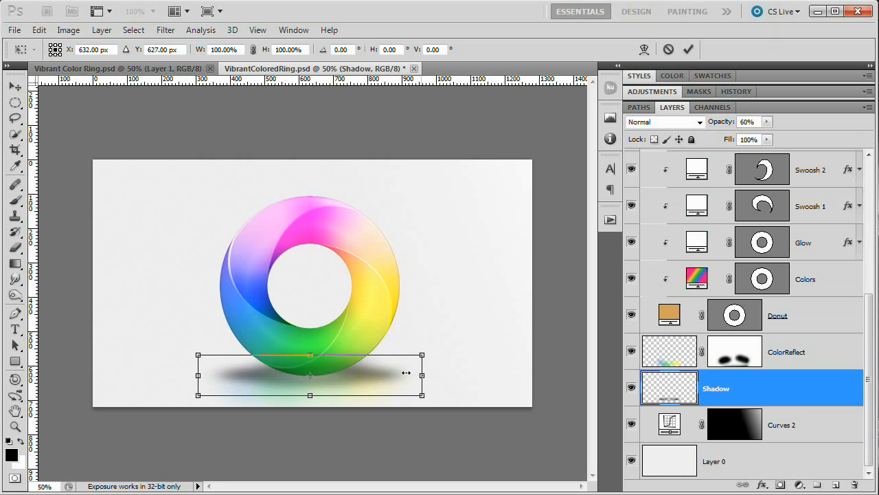
drag(397, 374, 397, 374)
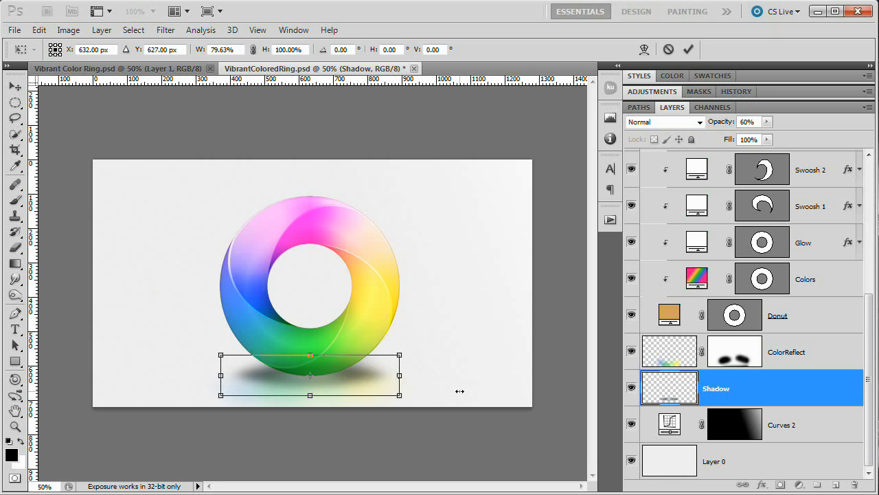
key(Return)
key(b)
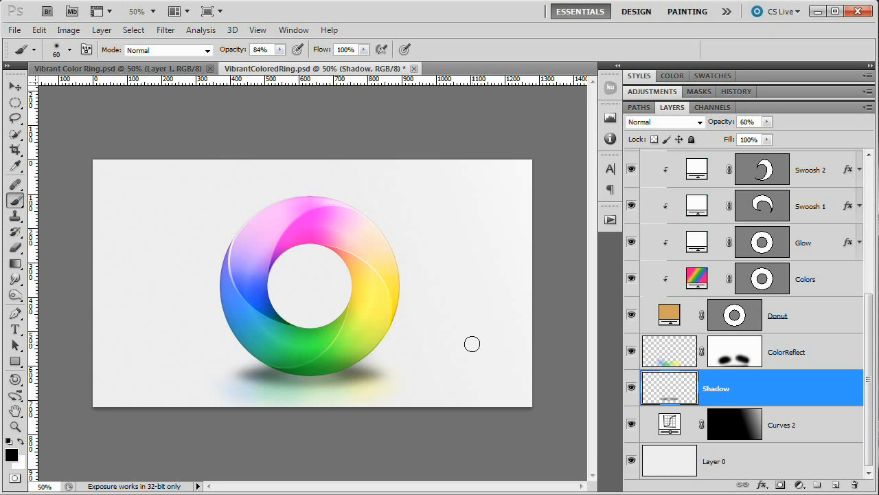
Try several gradient presets, including Spectrum and Chrome, on the Colors fill layer and return it to the Mixture_1 gradient.
scroll(776, 319, up, 5)
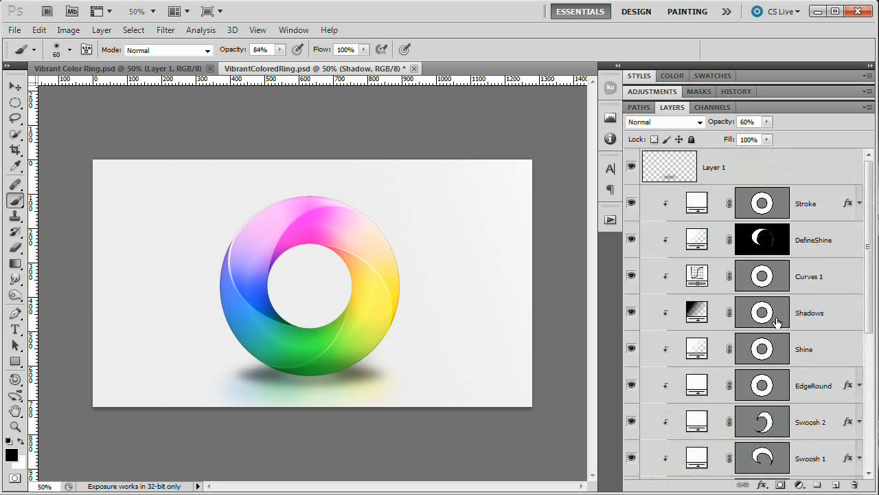
scroll(769, 317, down, 5)
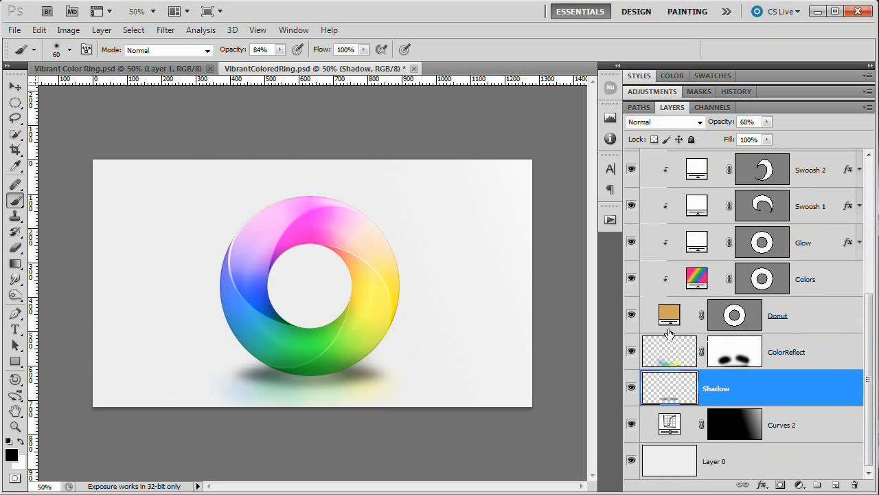
double_click(699, 279)
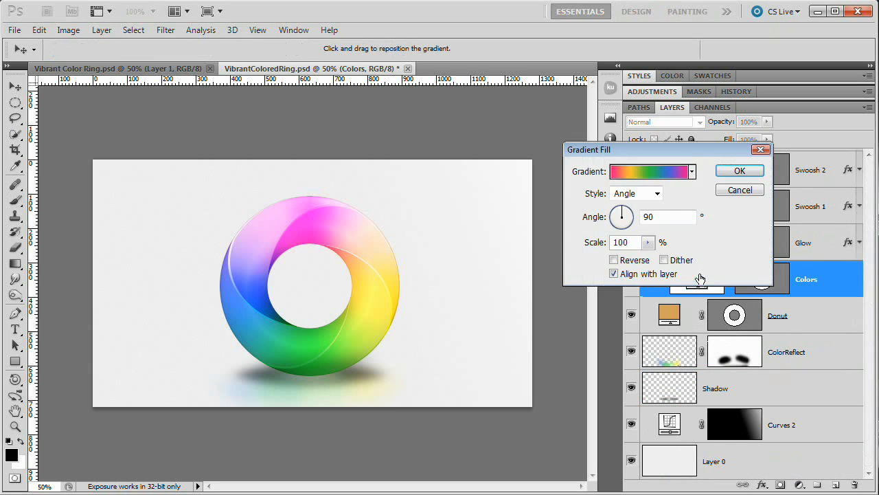
click(667, 172)
click(556, 87)
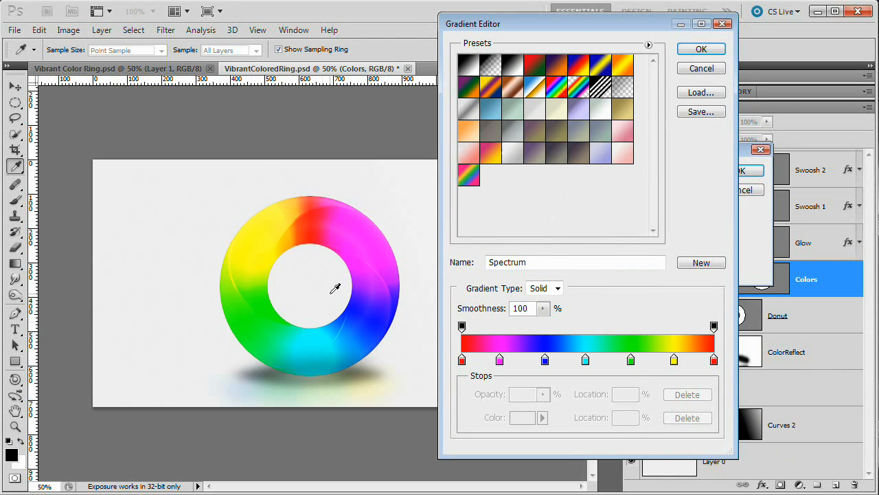
click(492, 152)
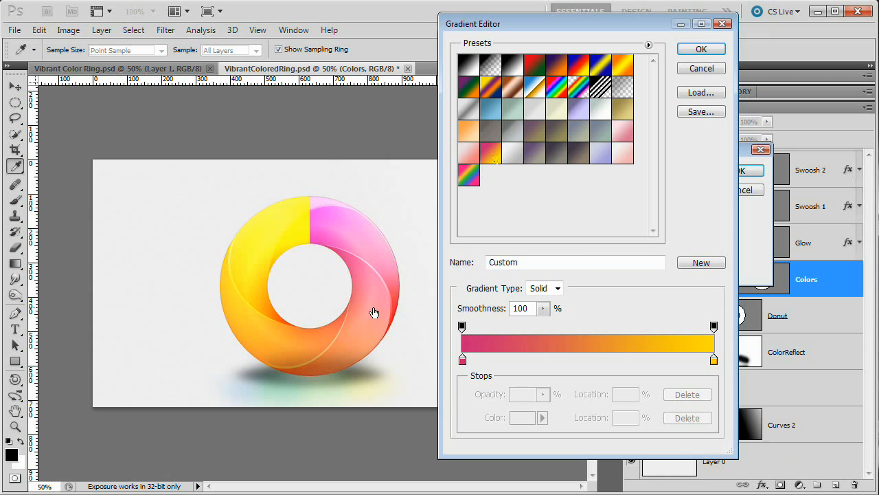
click(531, 133)
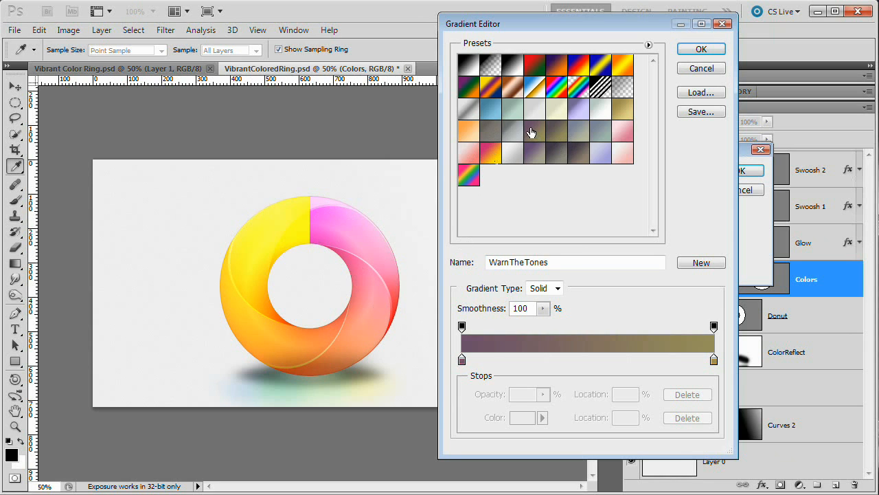
click(582, 117)
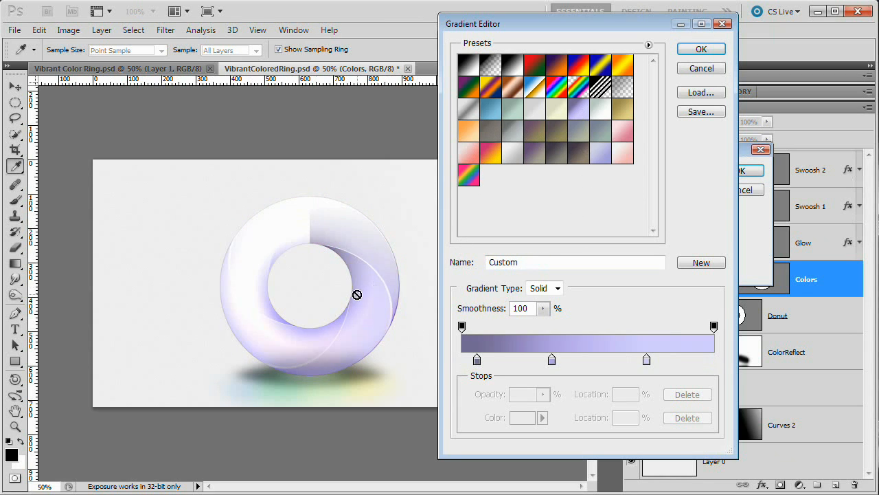
click(562, 155)
click(605, 158)
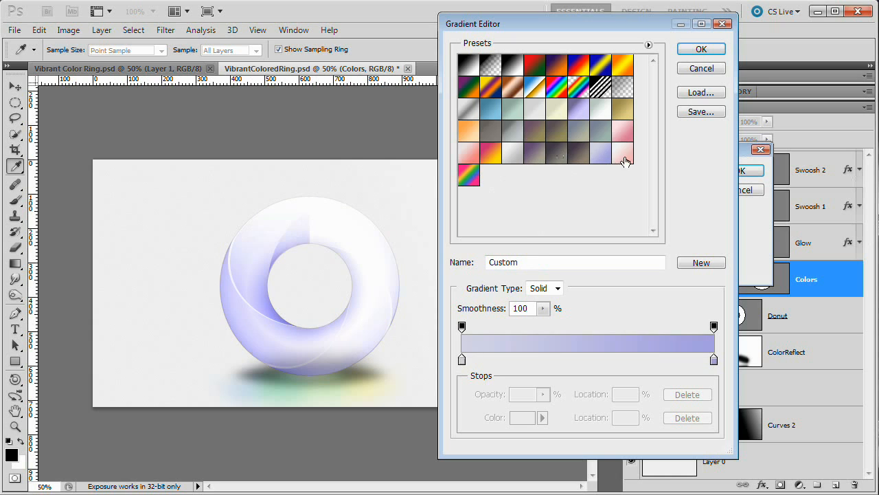
click(623, 160)
click(512, 100)
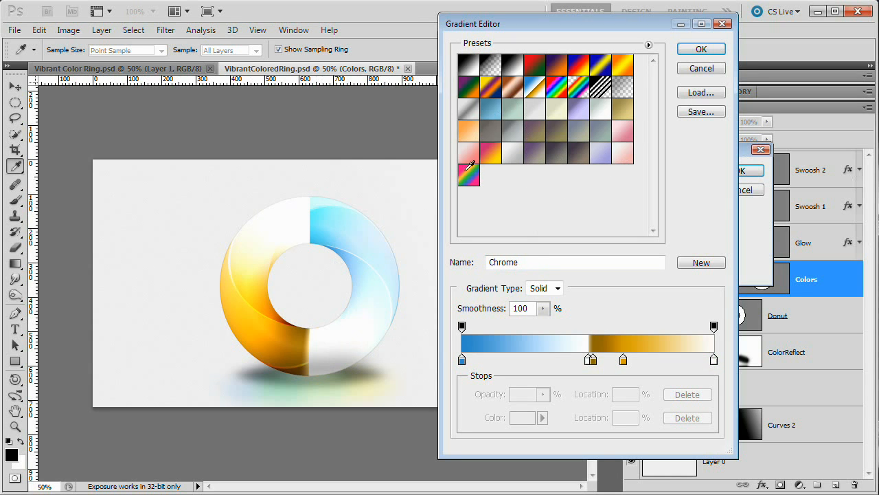
click(491, 108)
click(511, 110)
click(468, 176)
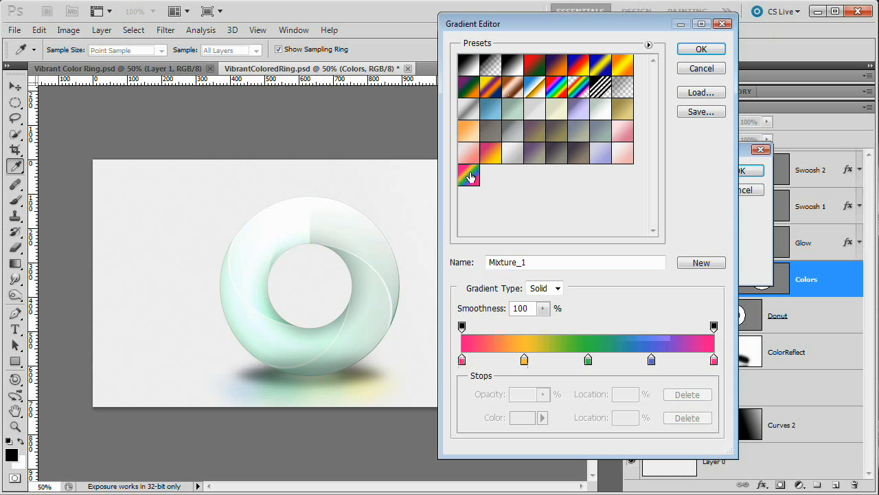
click(697, 52)
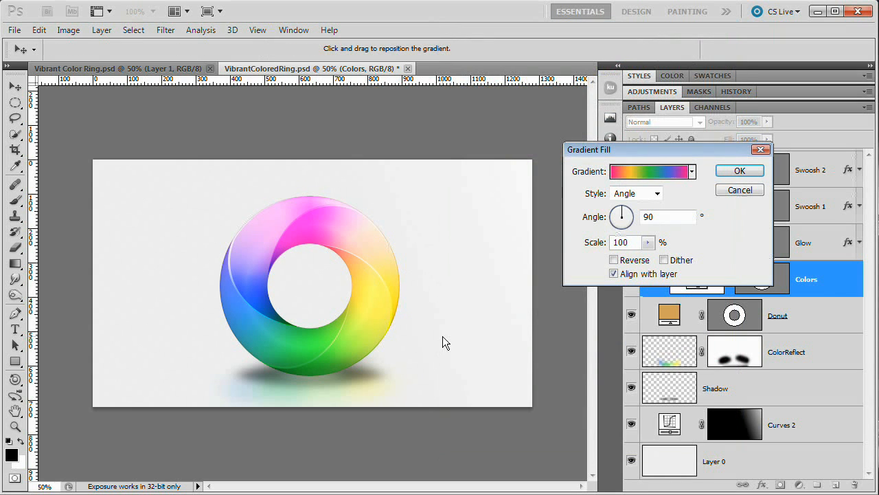
click(749, 171)
Switch to the Move tool.
scroll(756, 290, up, 3)
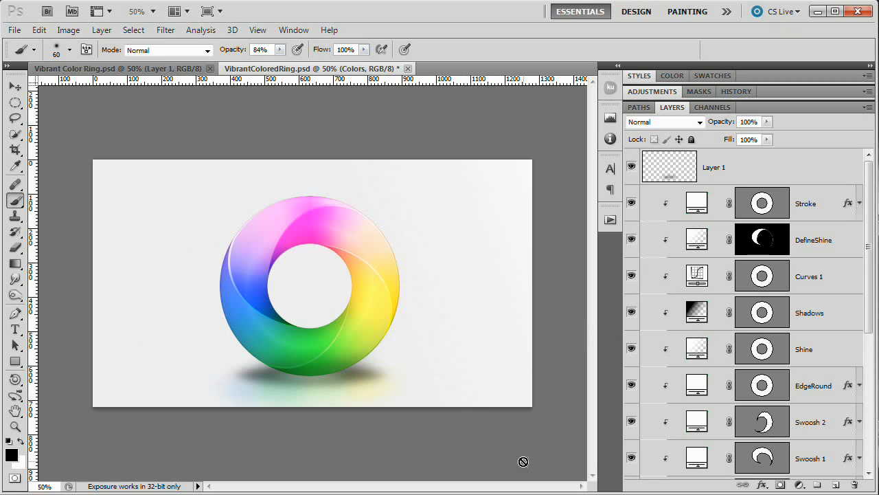
click(15, 86)
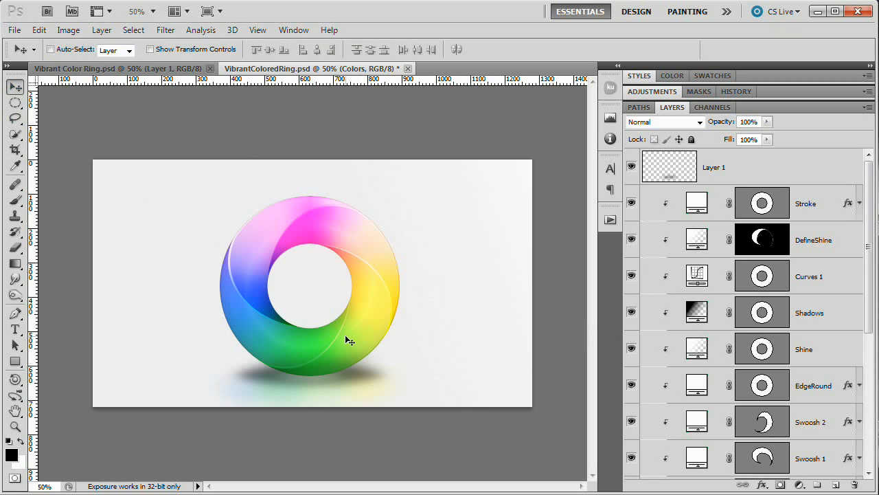